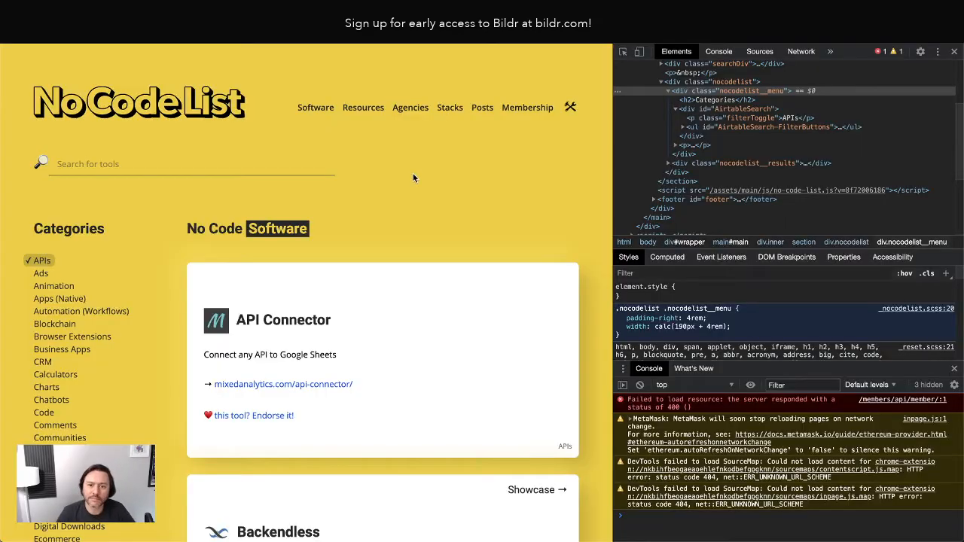
# Close the browser developer tools on the No Code List website.
pyautogui.click(954, 51)
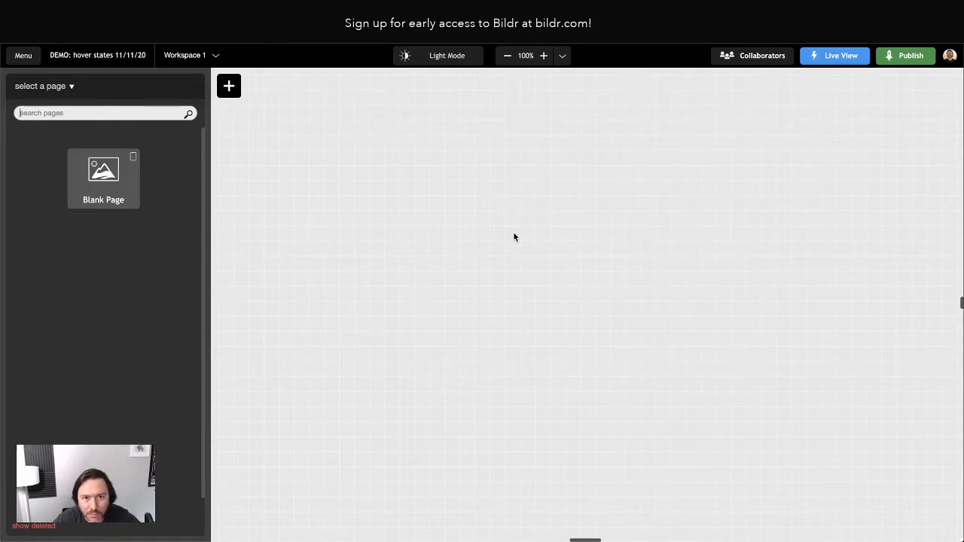
# Drop a Blank Page onto the canvas and name it 'Home'.
pyautogui.moveTo(126, 198); pyautogui.dragTo(442, 213)
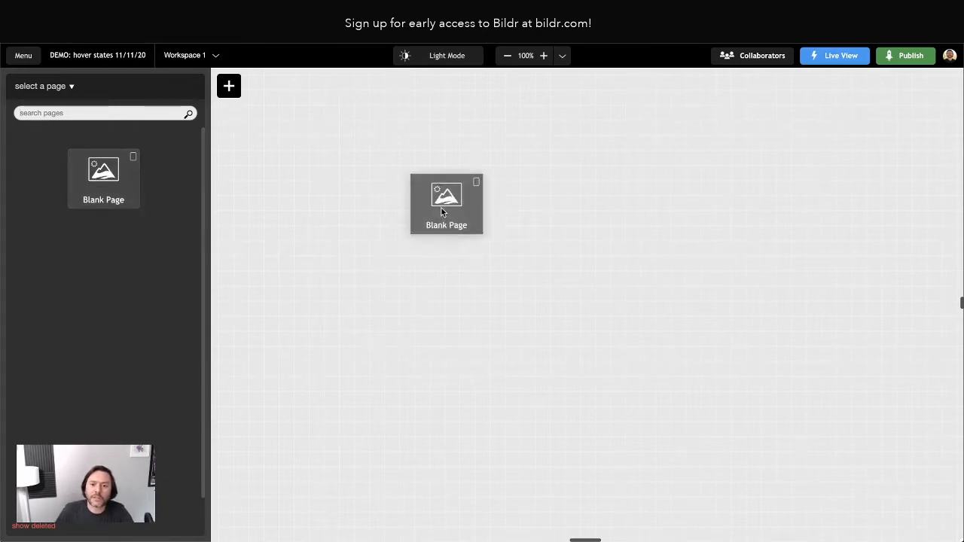
pyautogui.click(443, 236)
pyautogui.write('H')
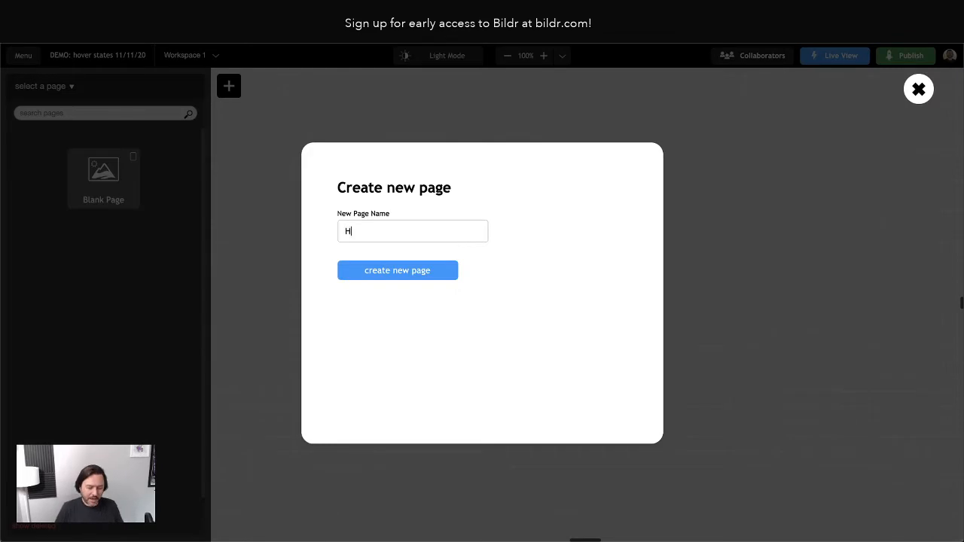
pyautogui.write('ome')
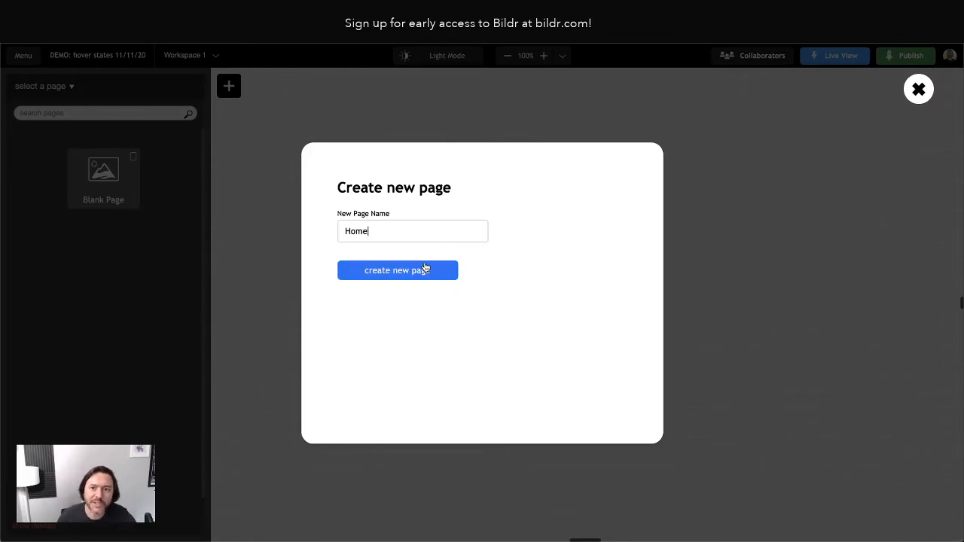
pyautogui.press('Return')
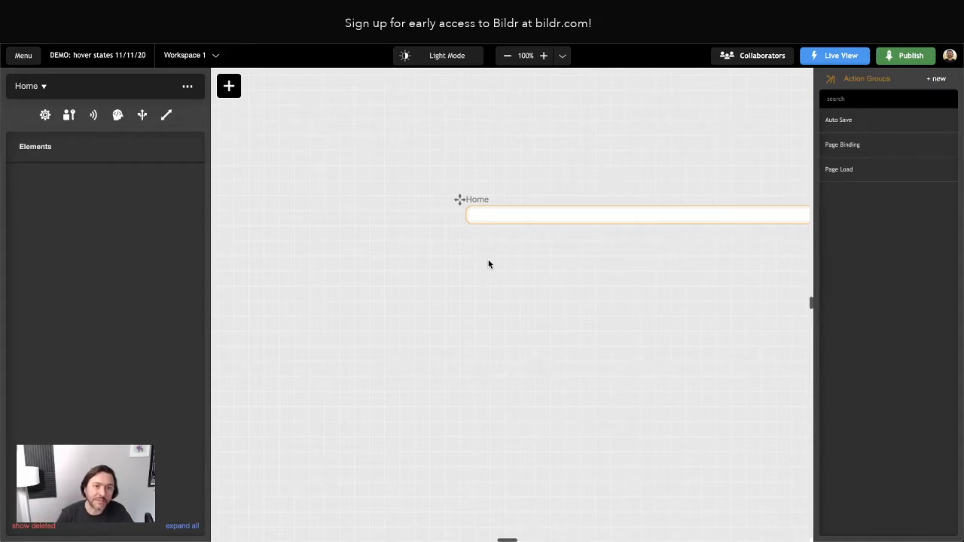
# Shift the Home page left and place a Text Box on it reading 'Hover Demo'.
pyautogui.moveTo(458, 199); pyautogui.dragTo(267, 216)
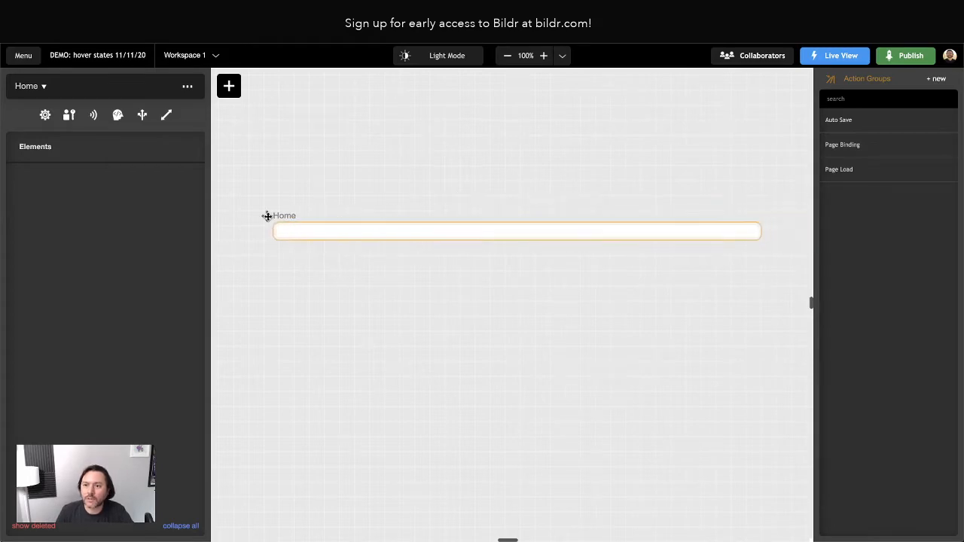
pyautogui.click(229, 86)
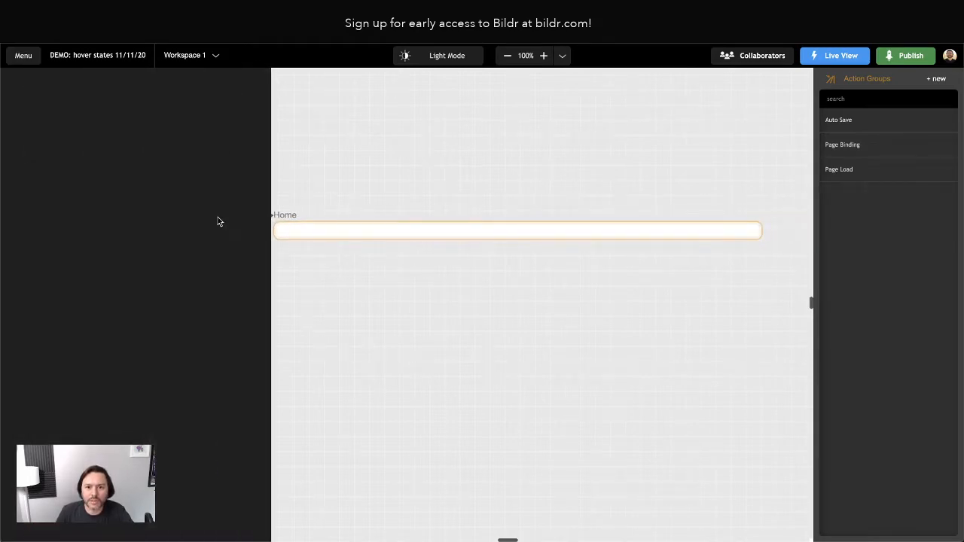
pyautogui.write('text')
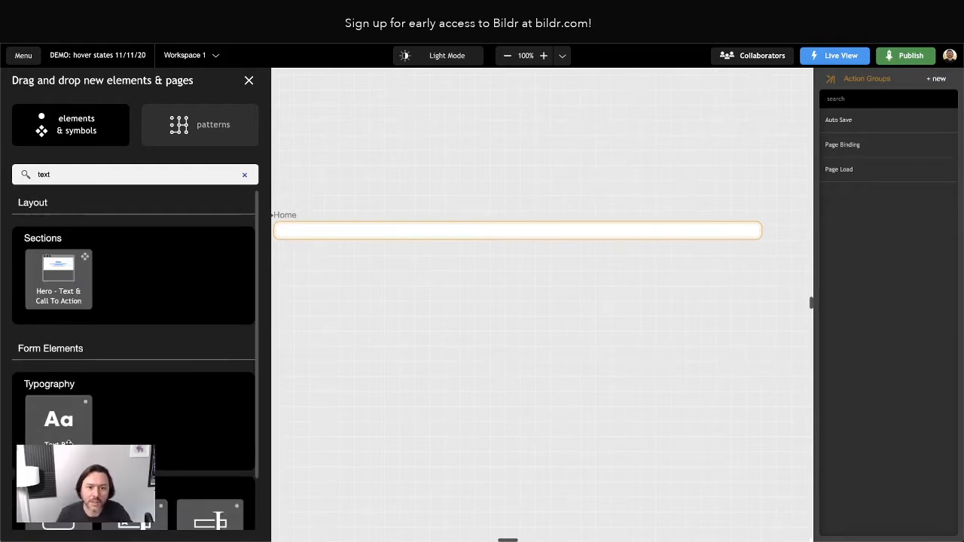
pyautogui.moveTo(59, 433); pyautogui.dragTo(332, 233)
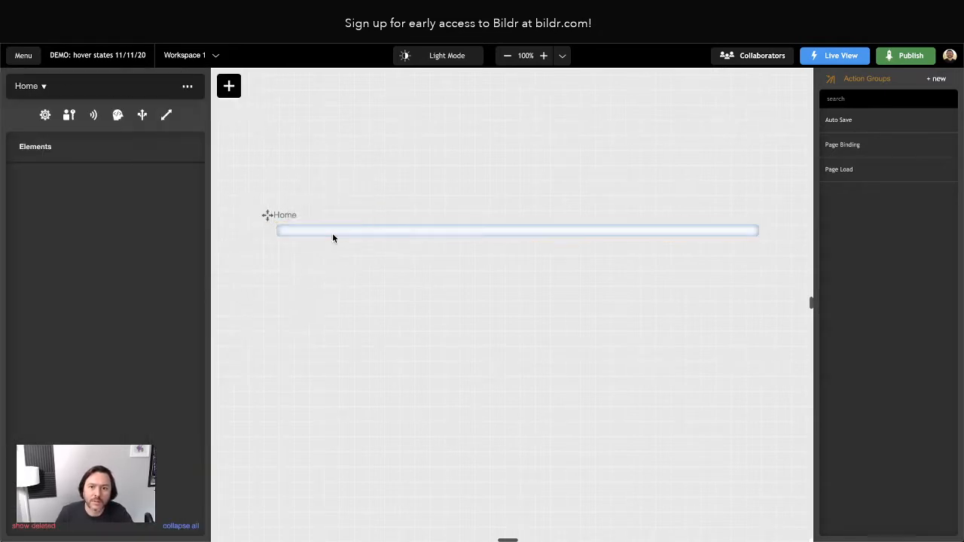
pyautogui.click(291, 236)
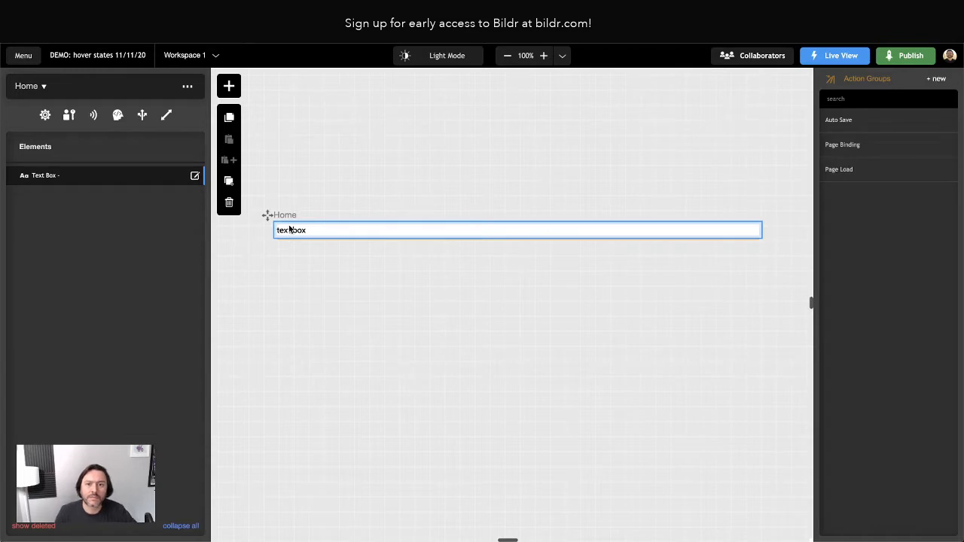
pyautogui.tripleClick(291, 230)
pyautogui.write('Hov')
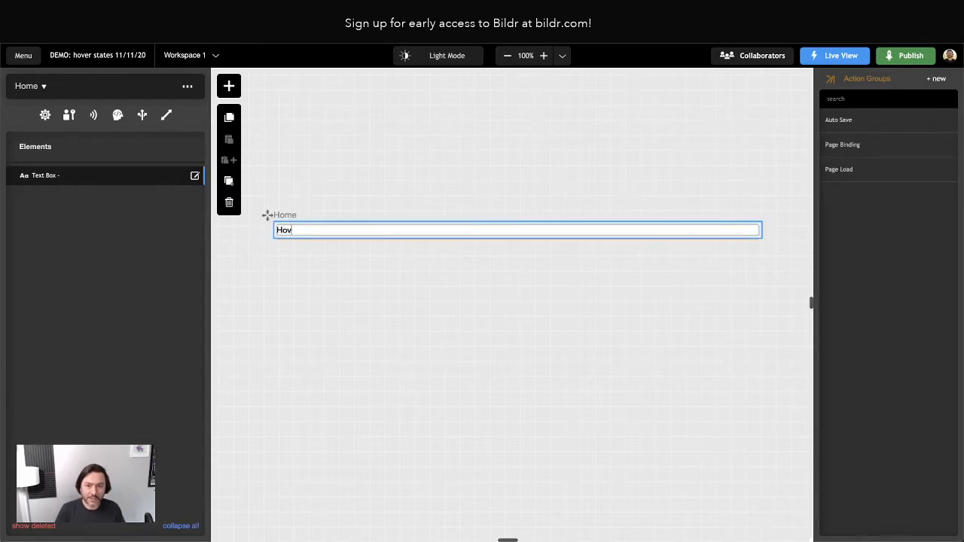
pyautogui.write('er Demo')
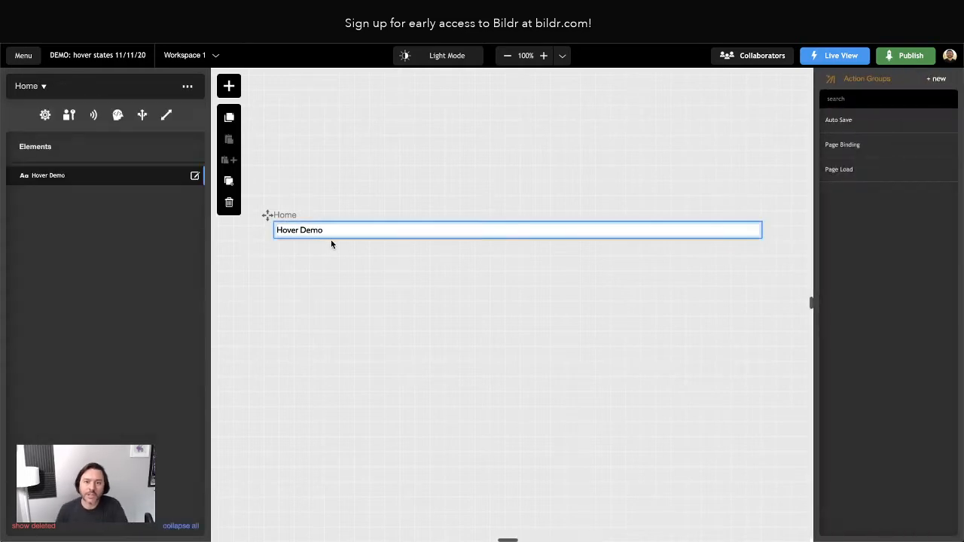
# Open the Hover Demo element's Styling tab and edit its Text Box class.
pyautogui.click(55, 180)
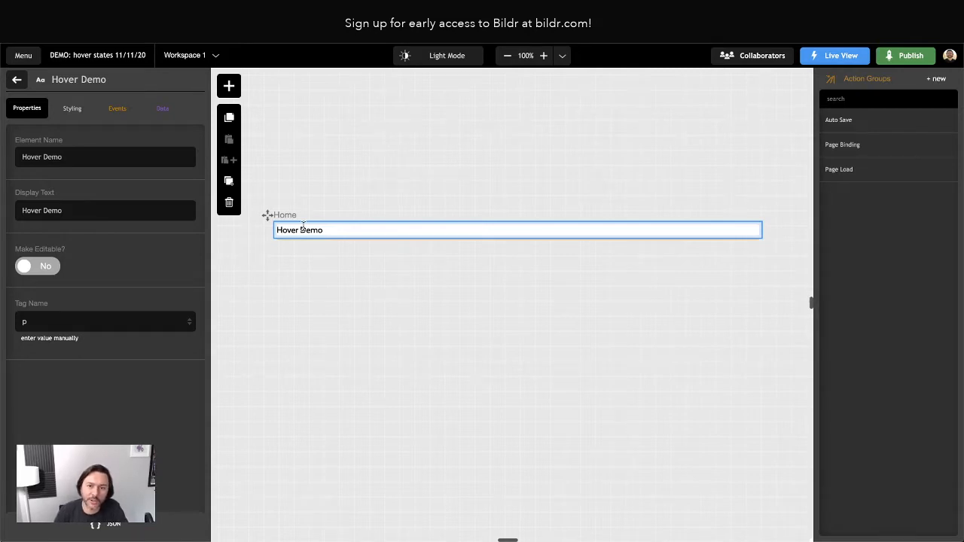
pyautogui.click(72, 109)
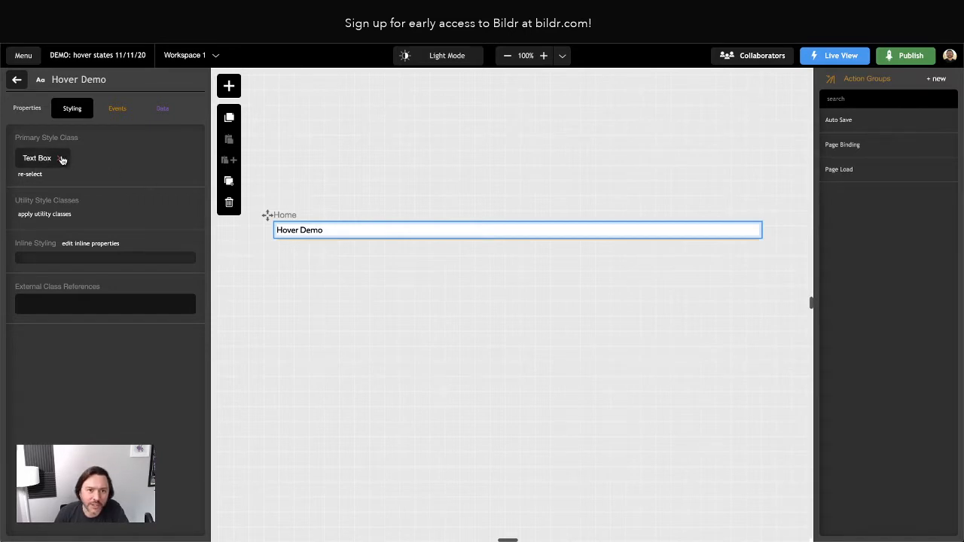
pyautogui.click(37, 159)
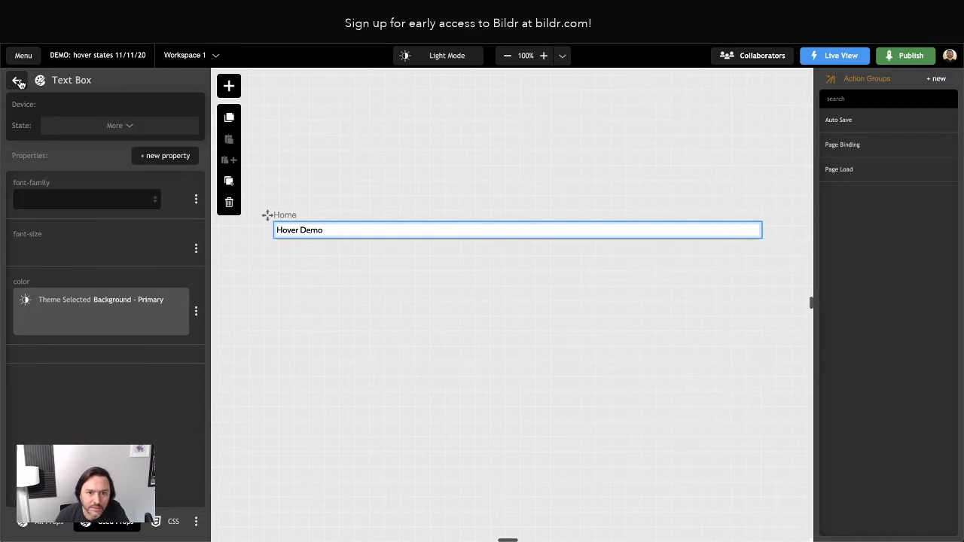
# Remove the Text Box primary style class from the Hover Demo element.
pyautogui.click(18, 81)
pyautogui.click(59, 158)
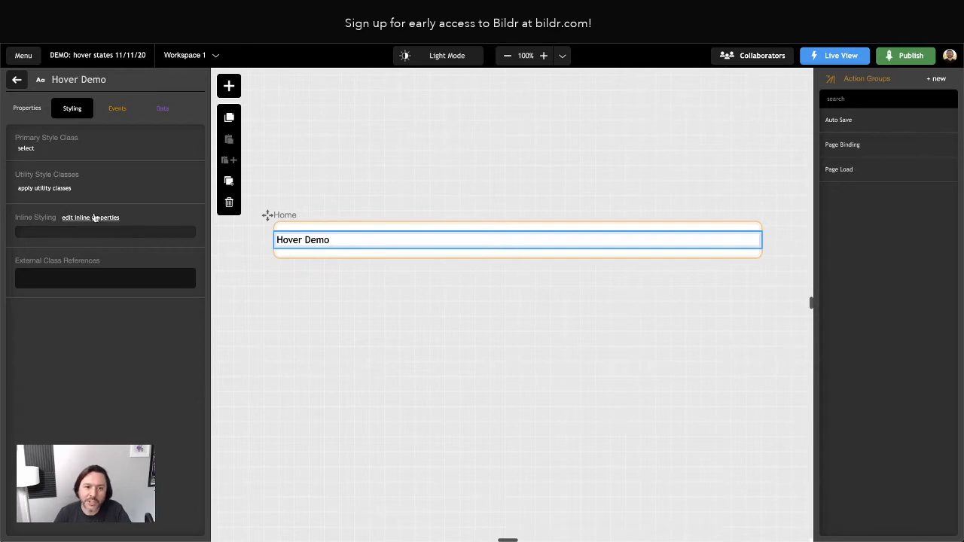
# Focus the Hover Demo element's External Class References field.
pyautogui.click(38, 277)
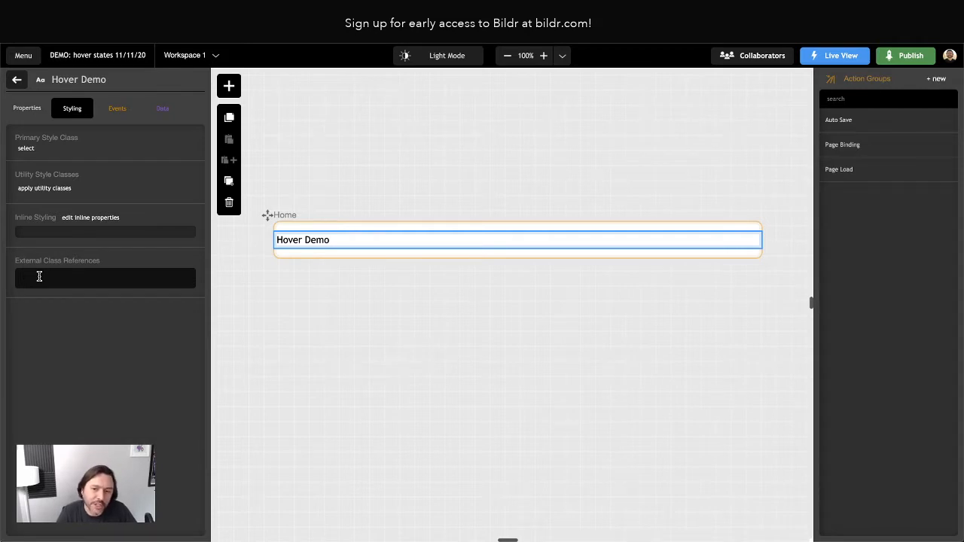
# Inspect the Cabin (google font) page header's stylesheet link tag, then close project settings.
pyautogui.click(17, 79)
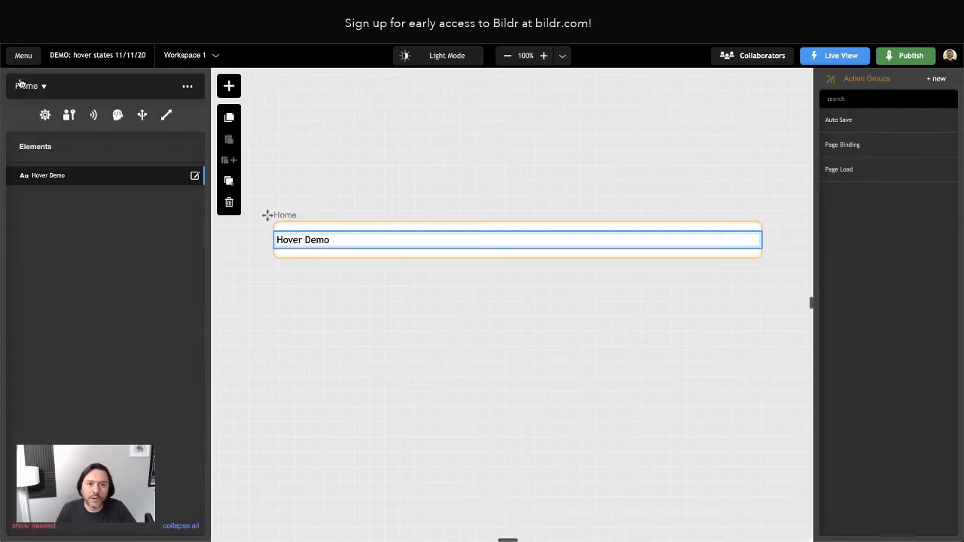
pyautogui.click(118, 114)
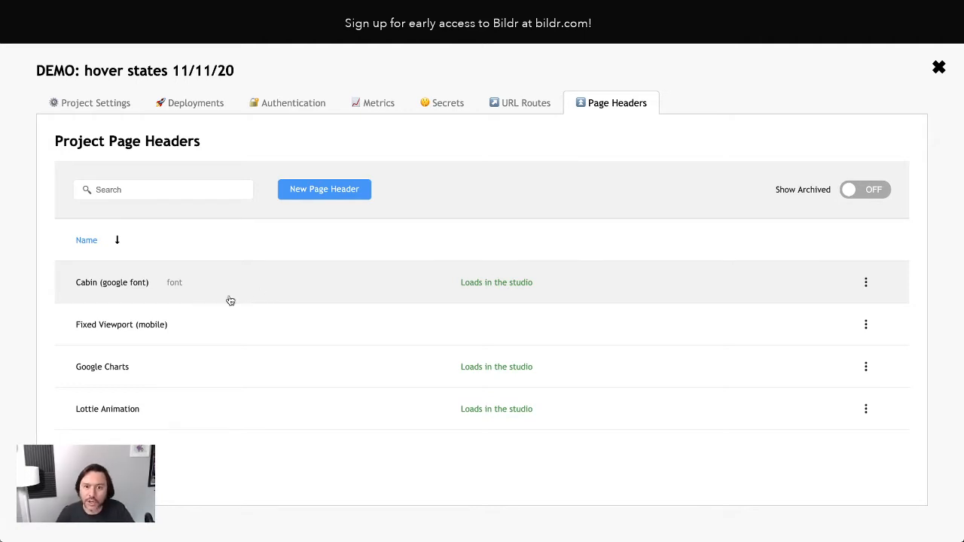
pyautogui.click(274, 295)
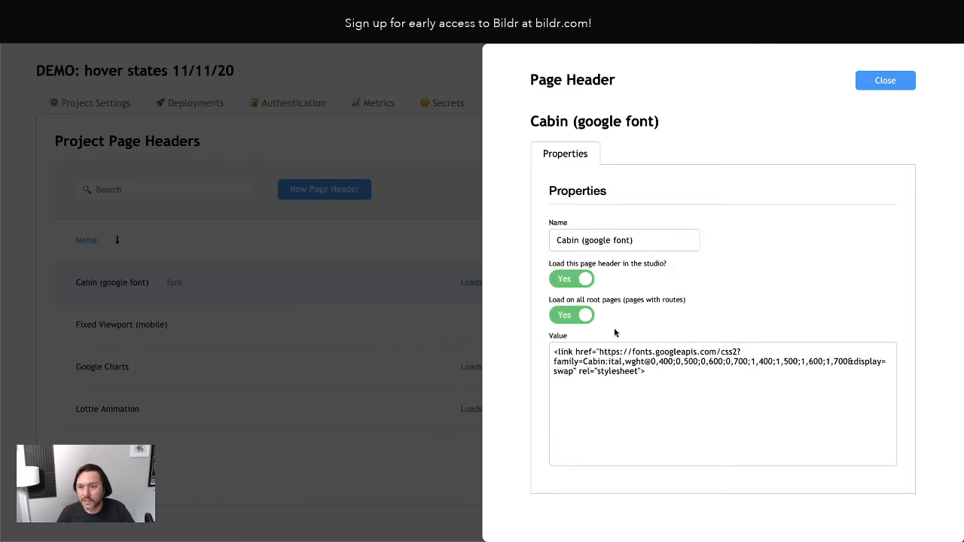
pyautogui.moveTo(555, 351); pyautogui.dragTo(658, 370)
pyautogui.click(657, 370)
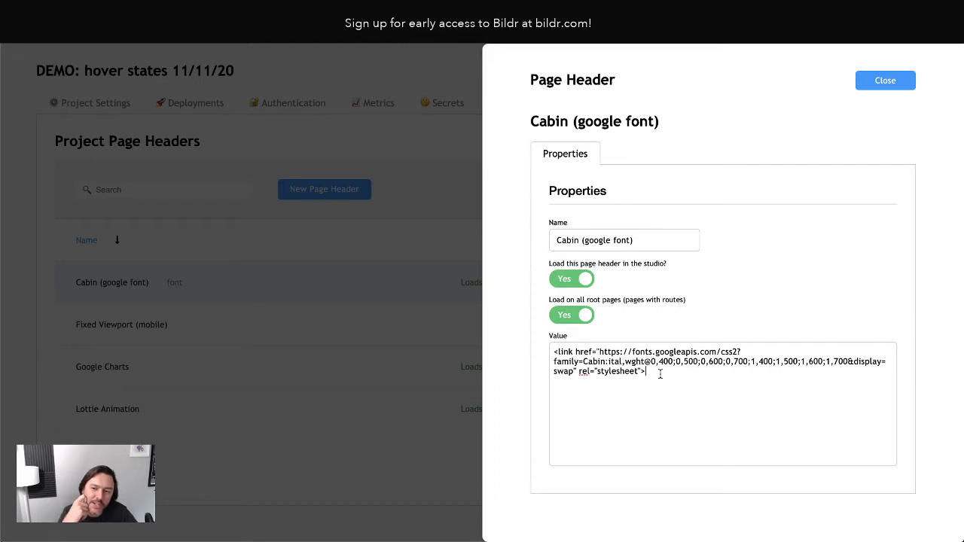
pyautogui.hotkey('ctrl', 'a')
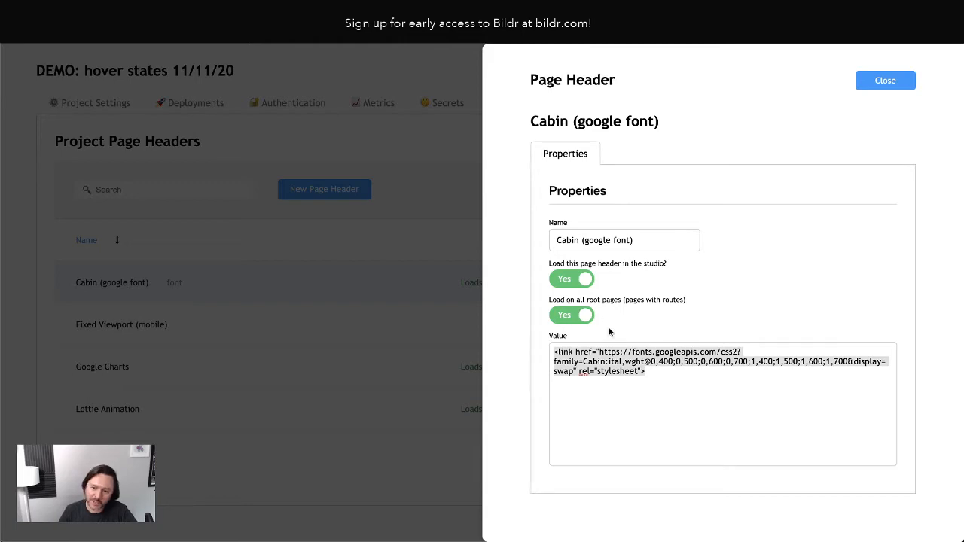
pyautogui.click(885, 80)
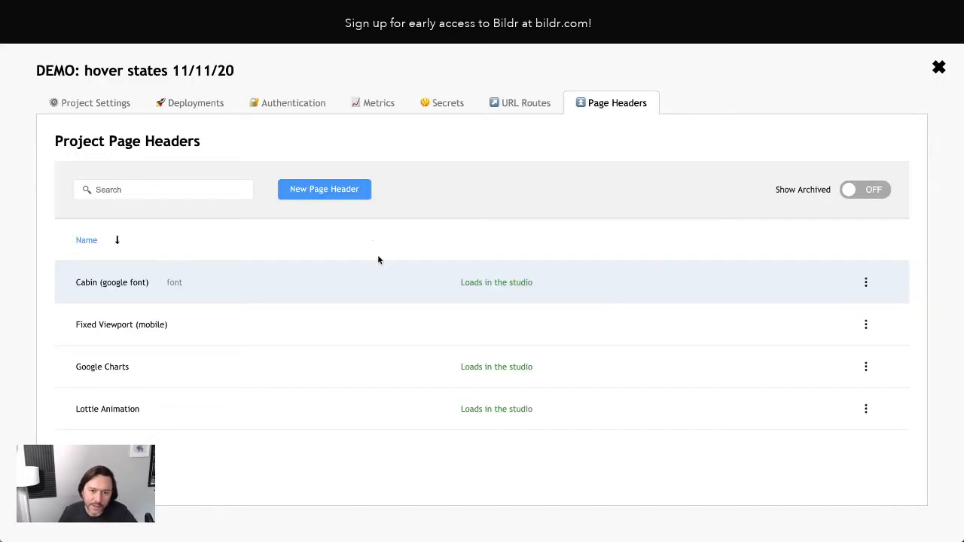
pyautogui.click(938, 67)
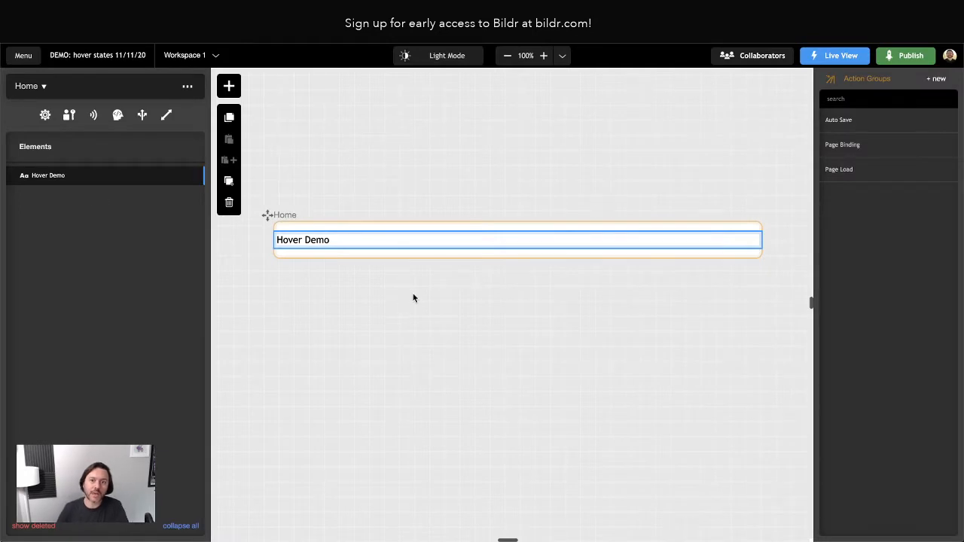
# Reopen Hover Demo's styling options and focus External Class References.
pyautogui.click(126, 183)
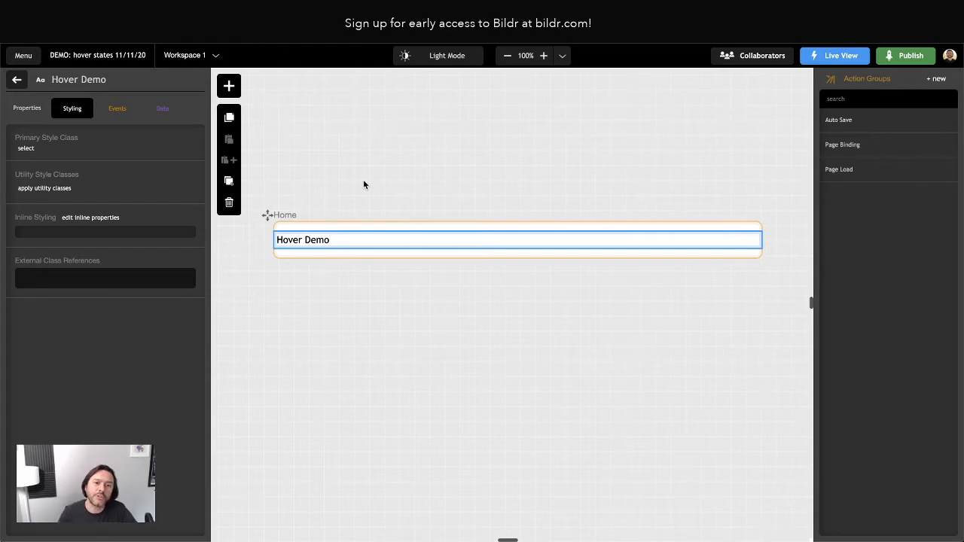
pyautogui.click(61, 280)
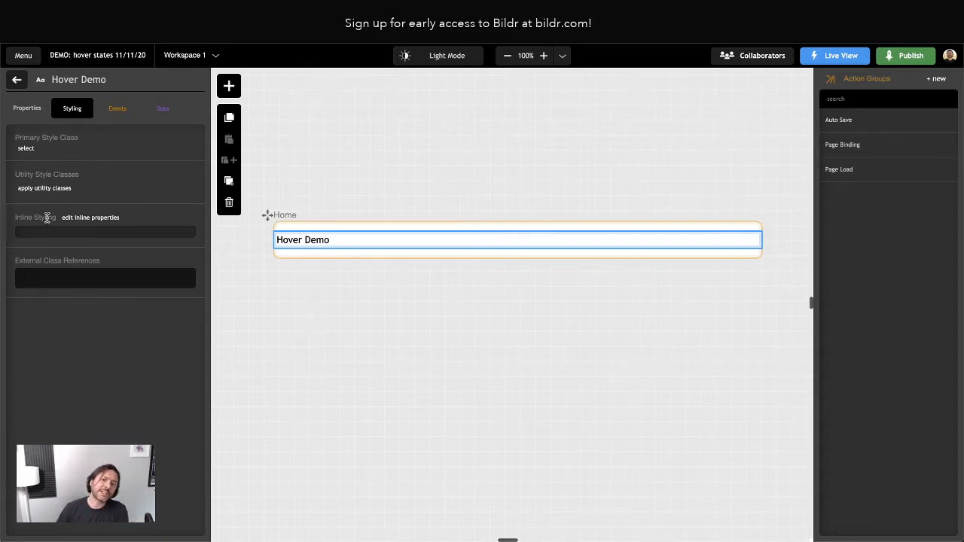
# Create a new primary style class, Primary Demo, for the Hover Demo text.
pyautogui.click(26, 148)
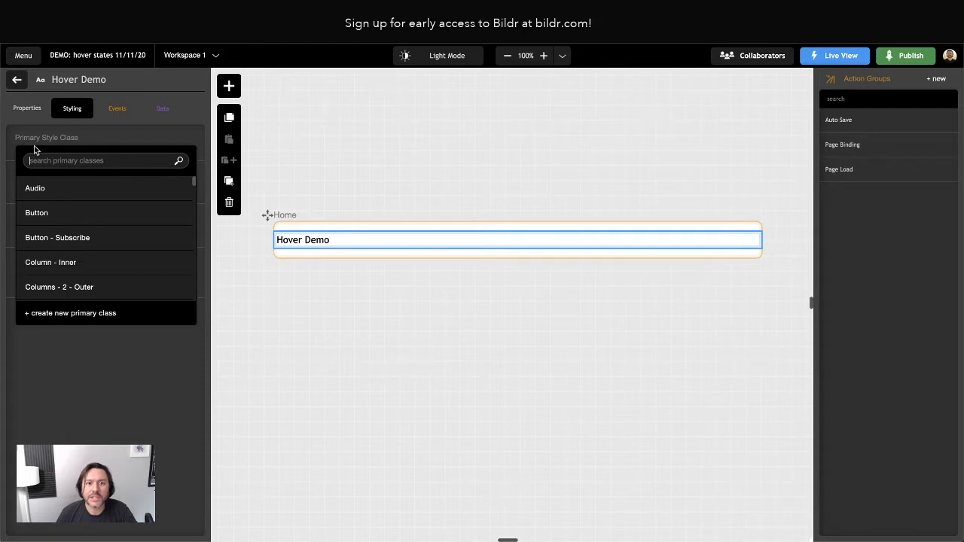
pyautogui.click(42, 140)
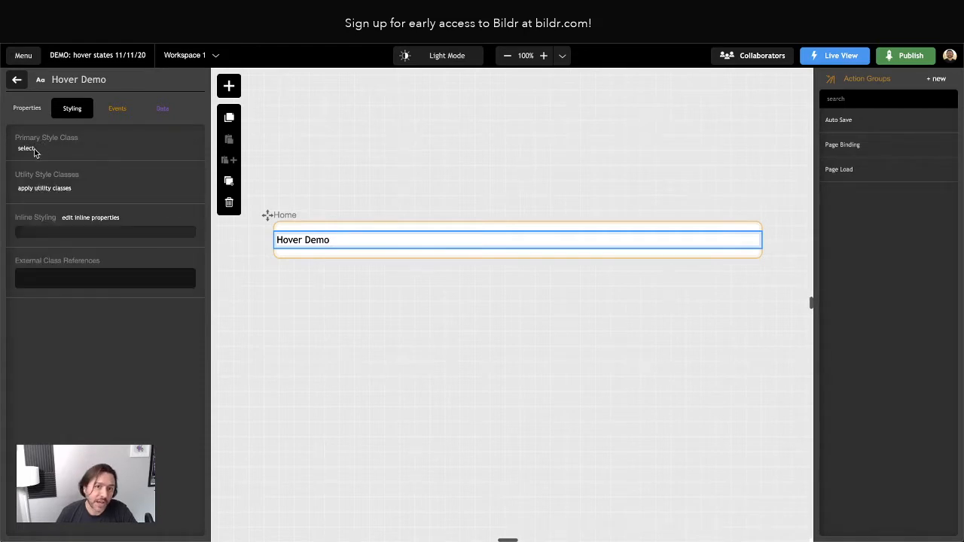
pyautogui.click(26, 149)
pyautogui.click(98, 335)
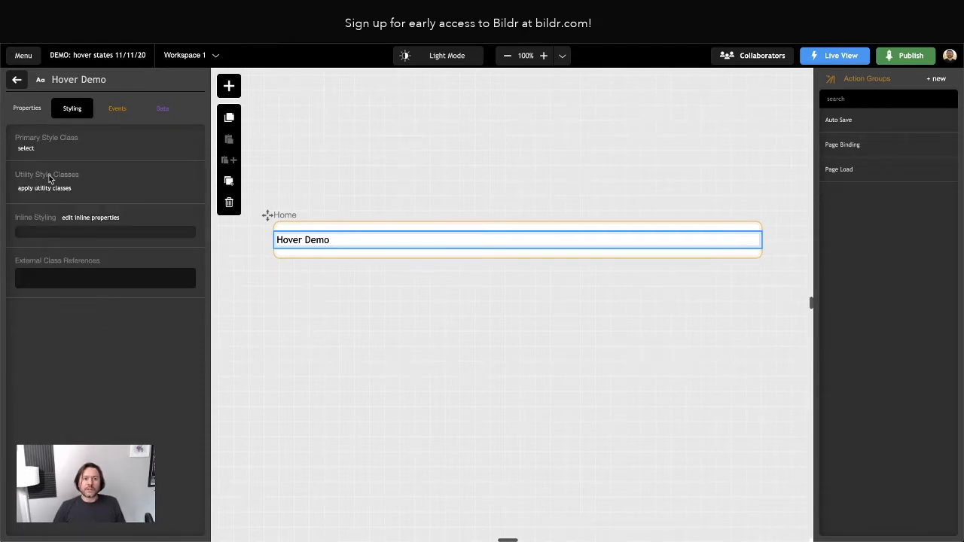
pyautogui.click(27, 149)
pyautogui.click(65, 321)
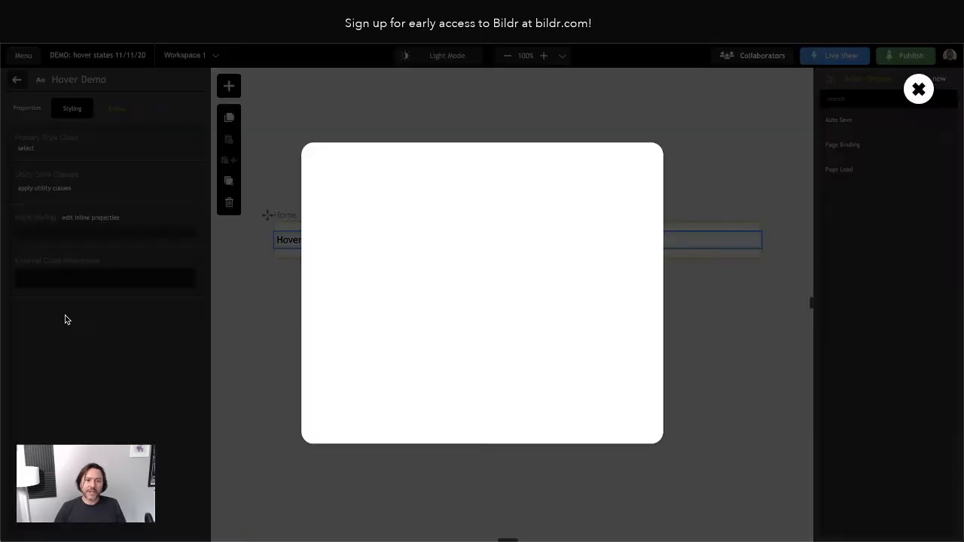
pyautogui.write('Primar')
pyautogui.write('y Button')
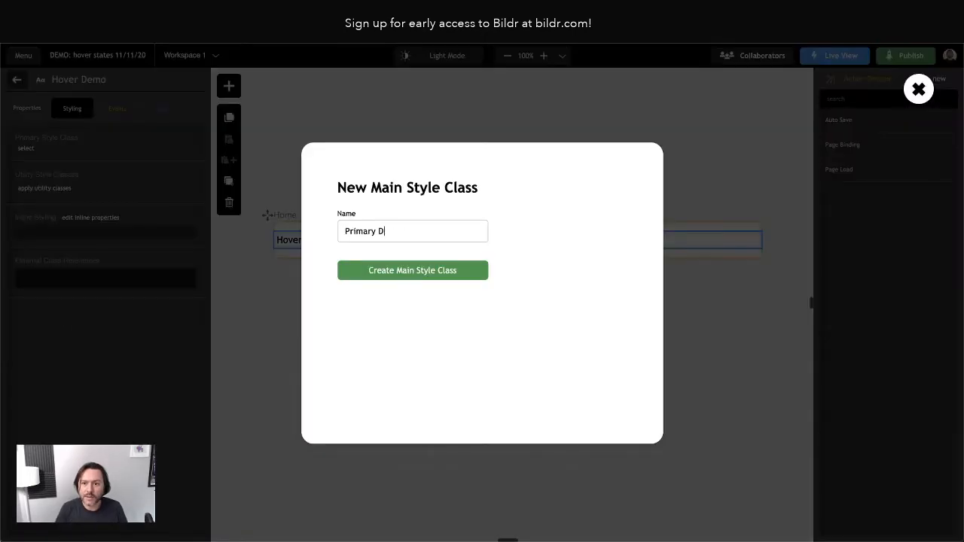
pyautogui.press('Return')
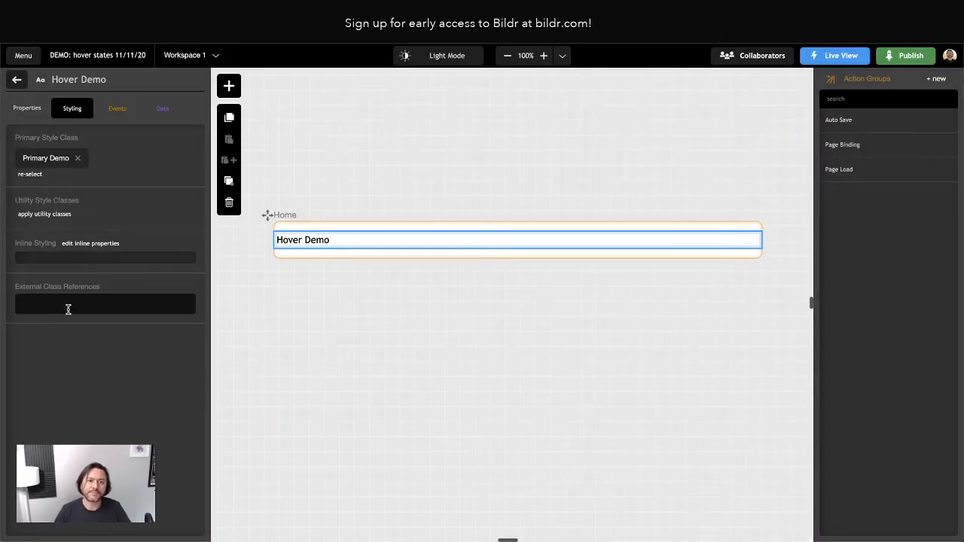
# Add a color property with value blue to the Primary Demo class.
pyautogui.click(46, 159)
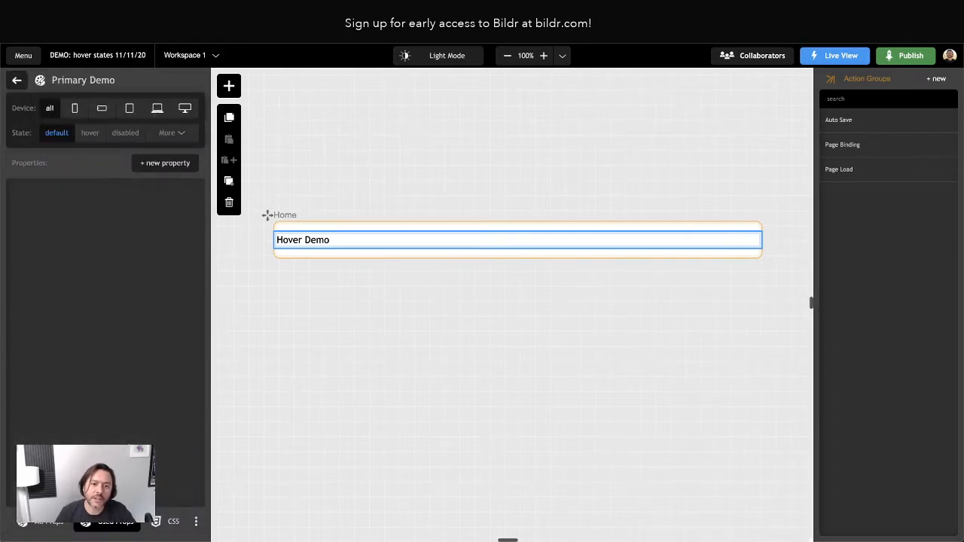
pyautogui.click(166, 163)
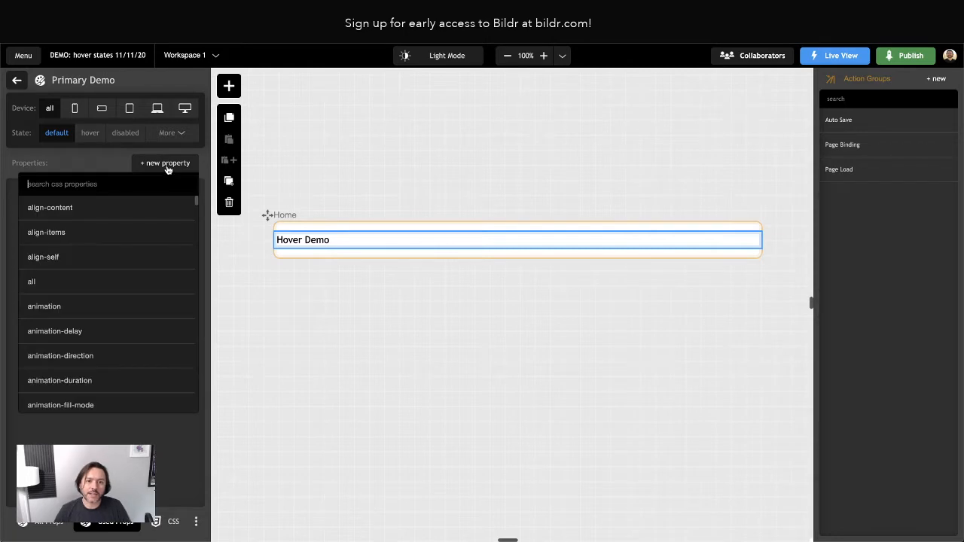
pyautogui.write('col')
pyautogui.click(36, 405)
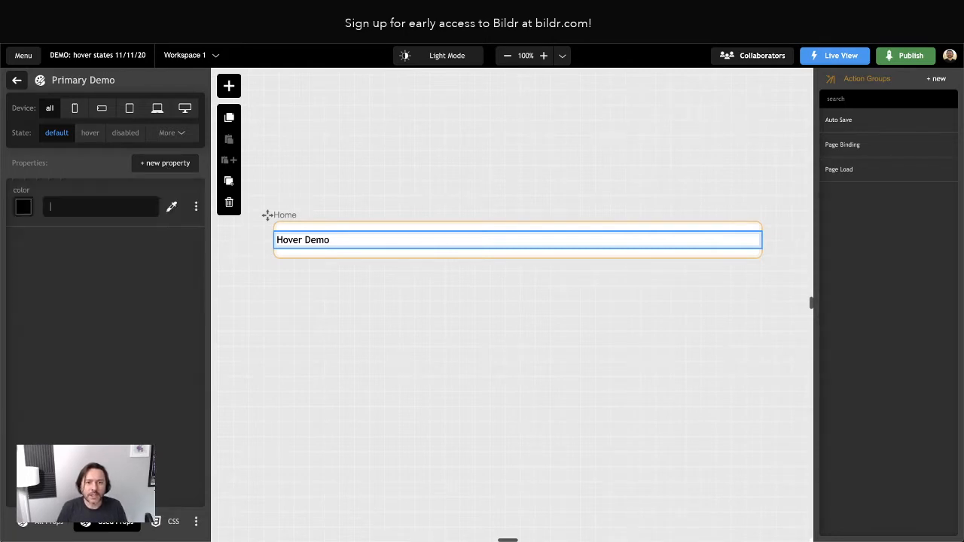
pyautogui.write('blue')
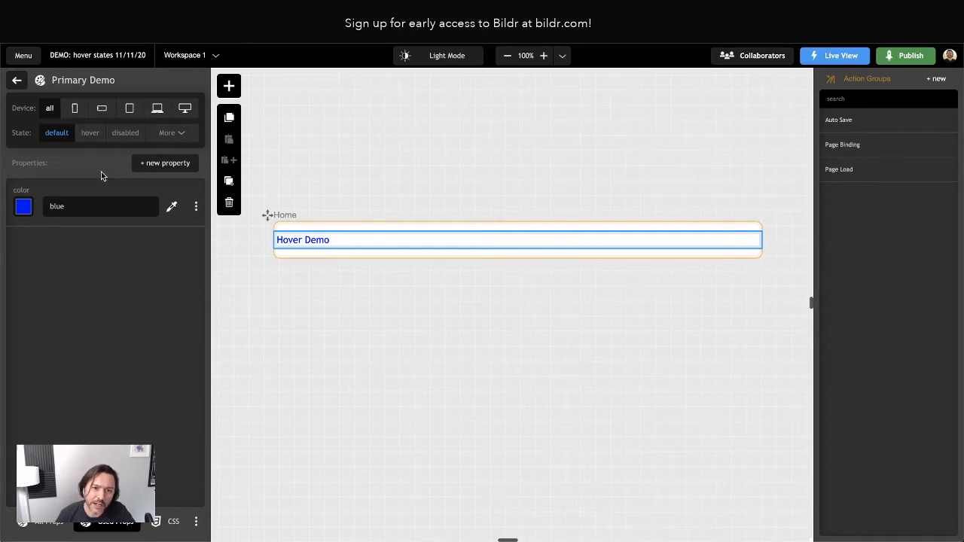
pyautogui.click(145, 164)
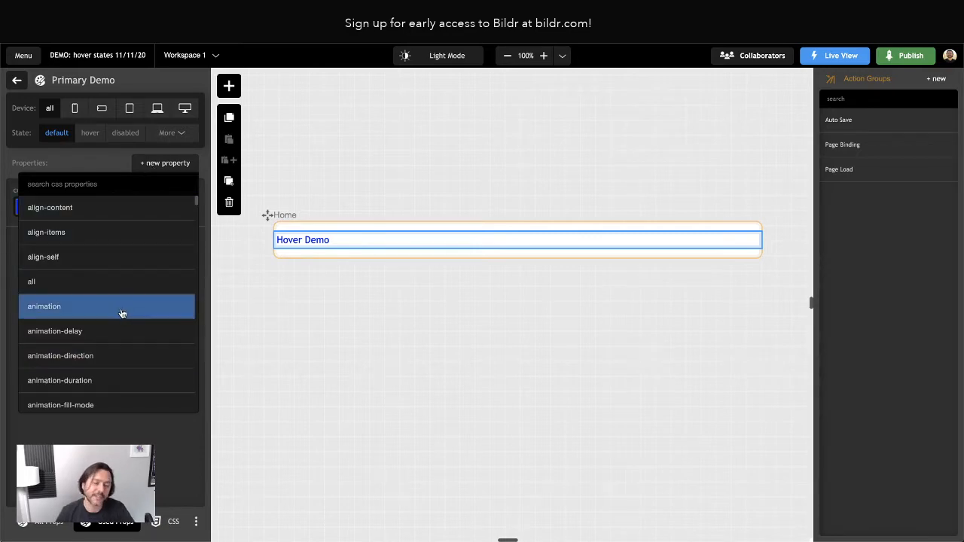
pyautogui.click(96, 170)
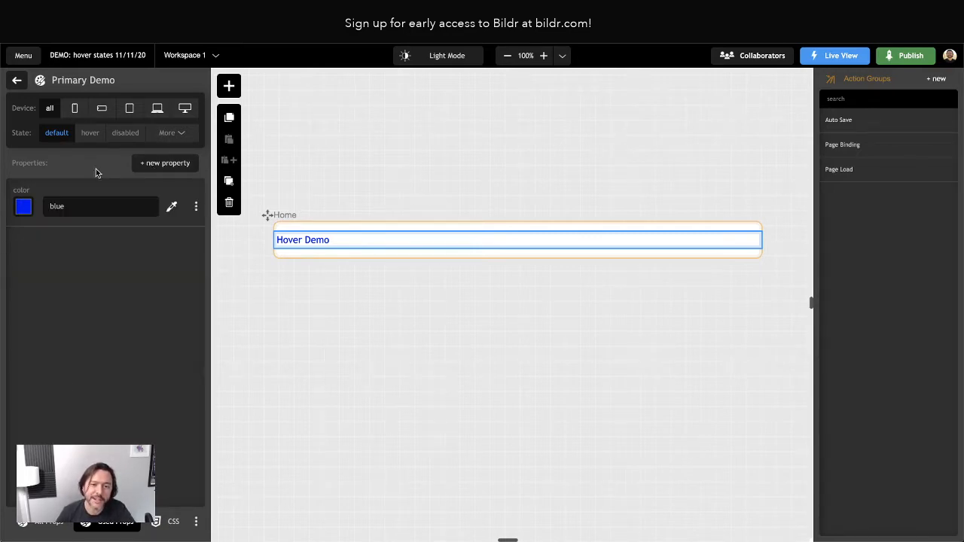
pyautogui.click(39, 526)
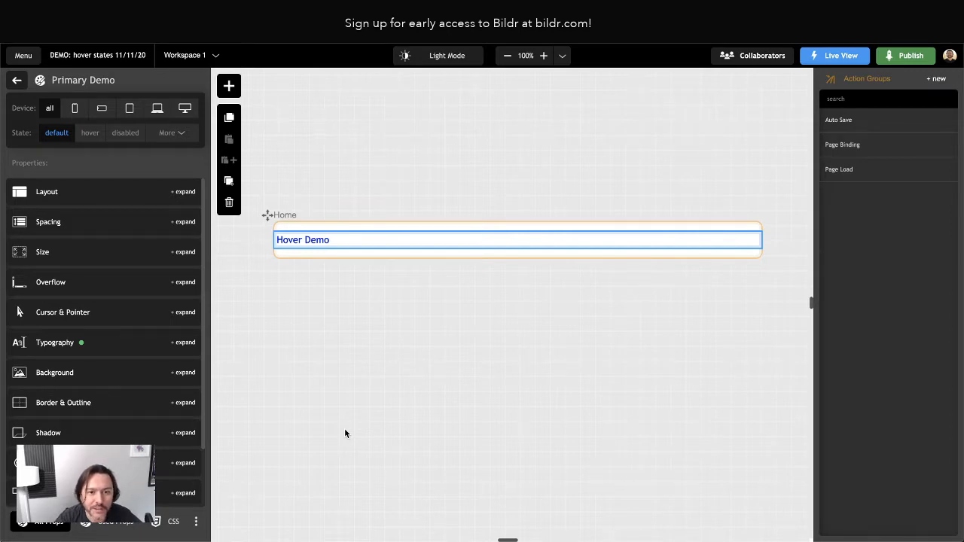
pyautogui.scroll(-2, 76, 371)
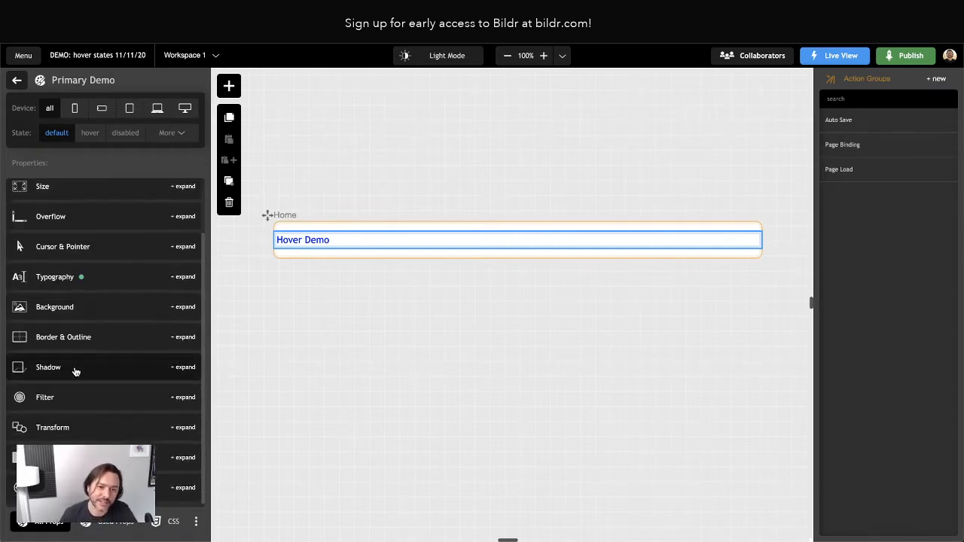
pyautogui.scroll(2, 72, 316)
pyautogui.click(64, 198)
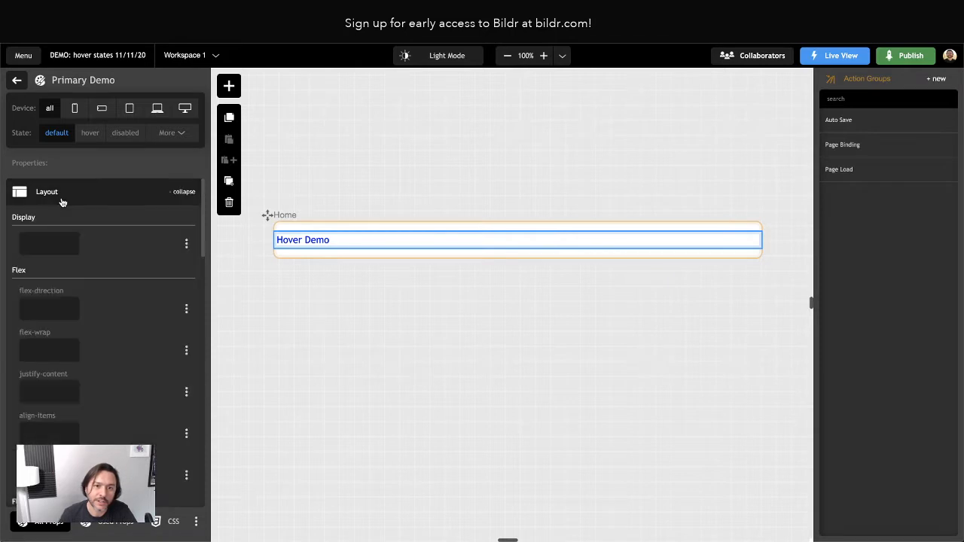
pyautogui.scroll(-6, 105, 294)
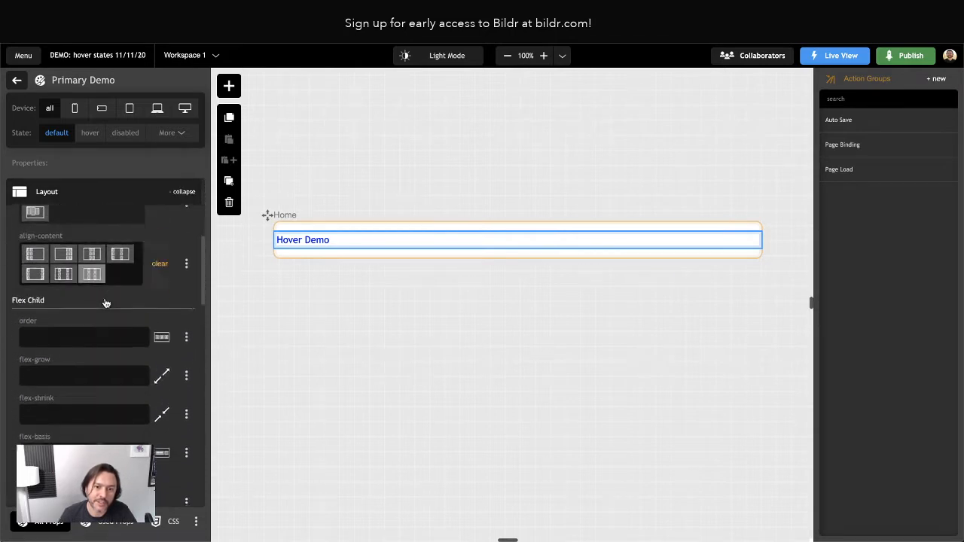
pyautogui.scroll(-12, 104, 298)
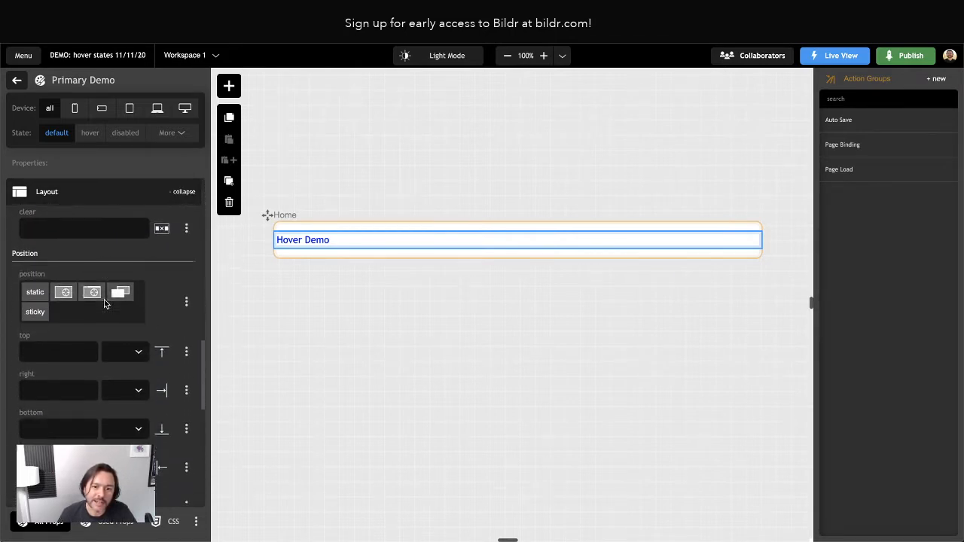
pyautogui.click(117, 523)
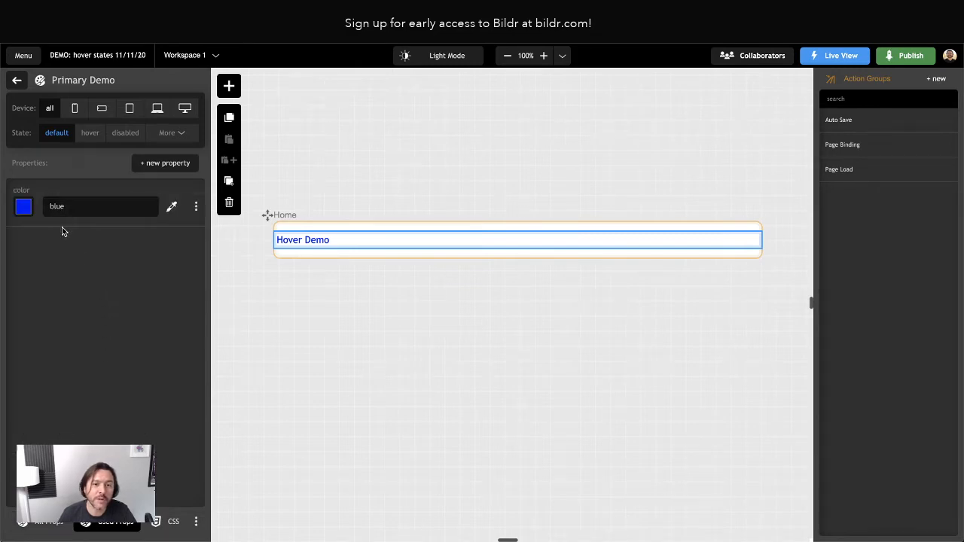
pyautogui.click(146, 165)
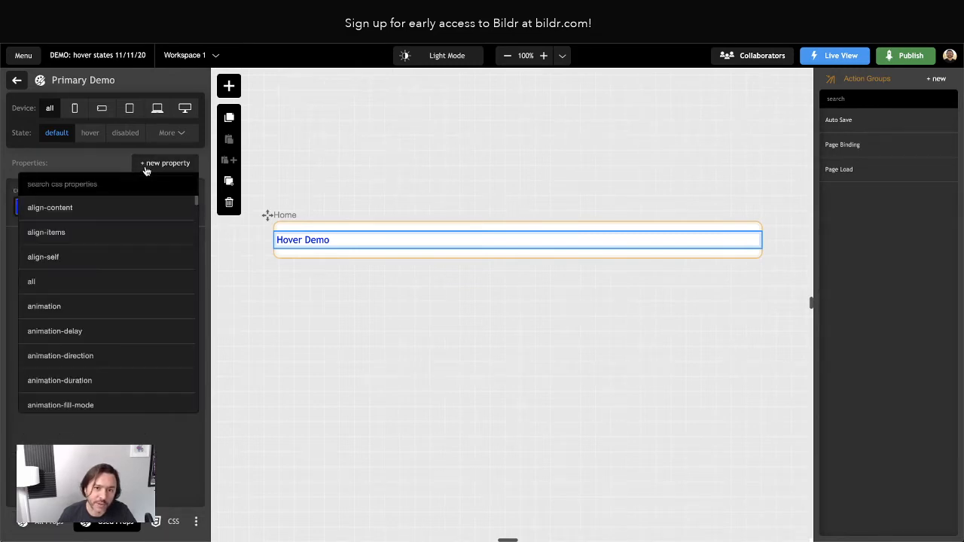
pyautogui.click(78, 164)
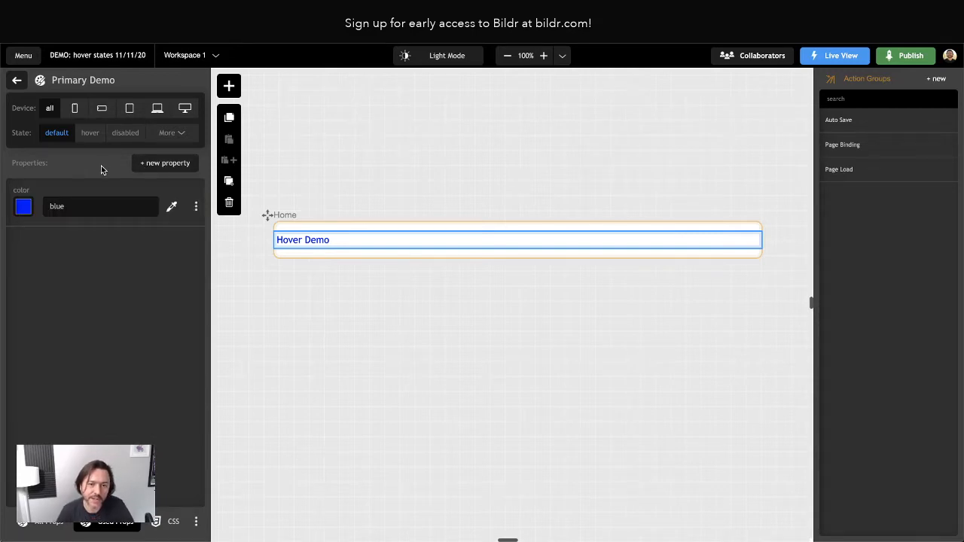
pyautogui.click(168, 521)
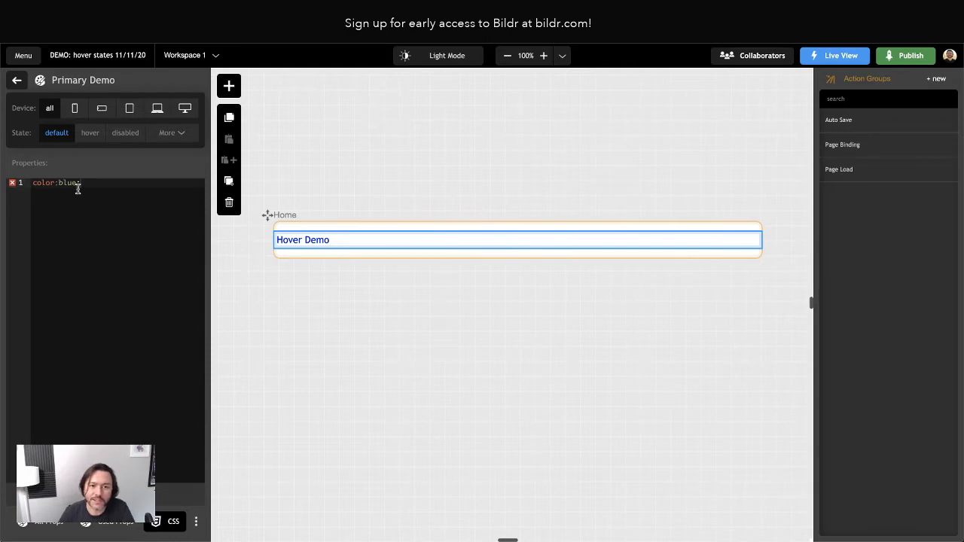
pyautogui.click(121, 524)
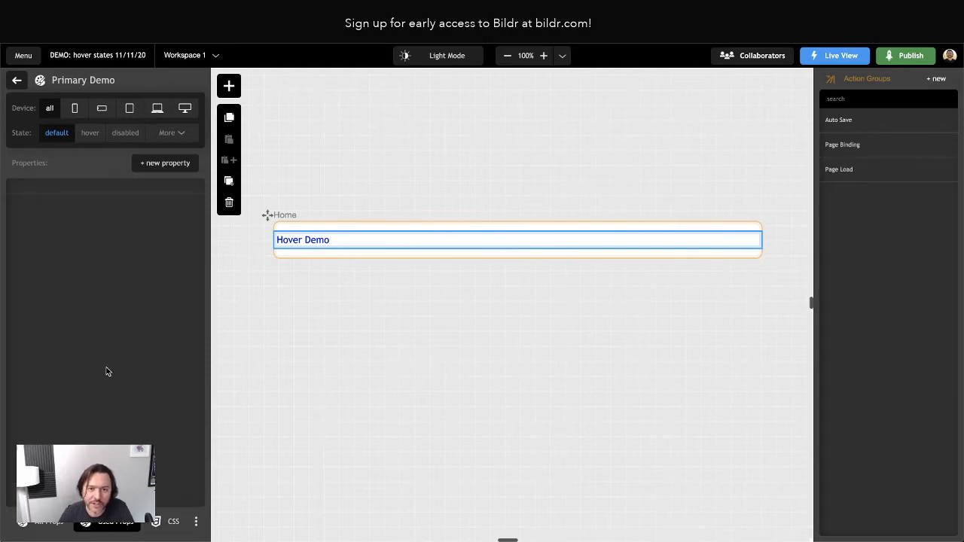
pyautogui.click(149, 164)
pyautogui.click(160, 164)
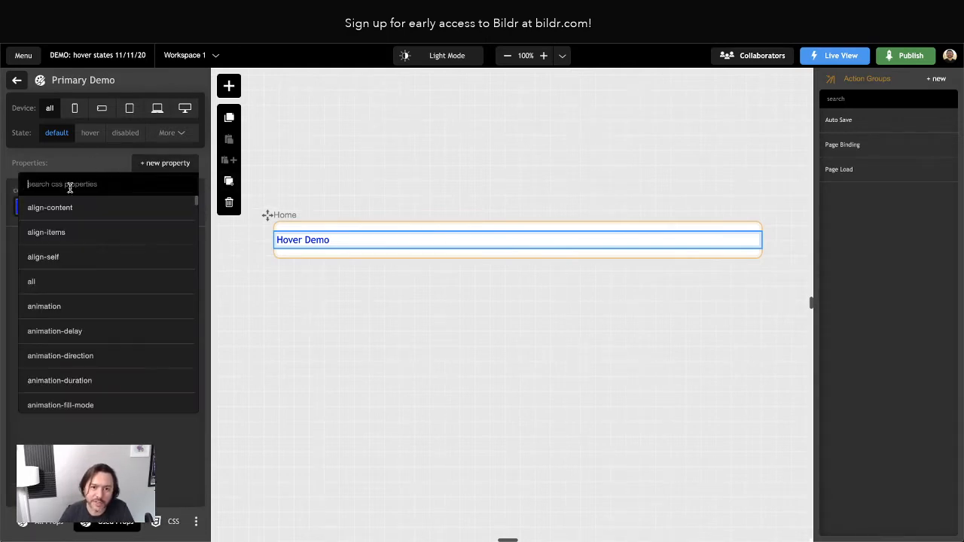
pyautogui.click(156, 164)
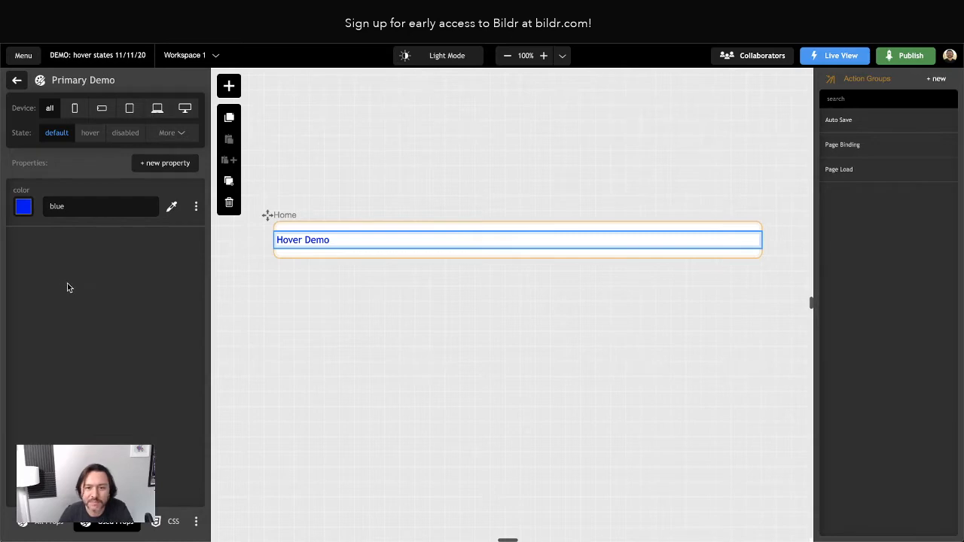
# Add a Utility Demo utility class to Hover Demo alongside Primary Demo, then open it.
pyautogui.click(17, 80)
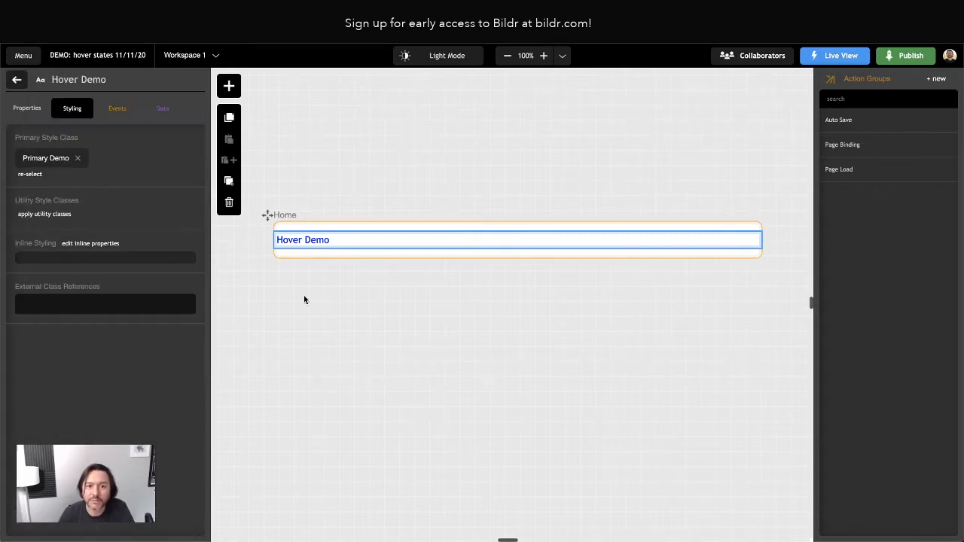
pyautogui.click(47, 158)
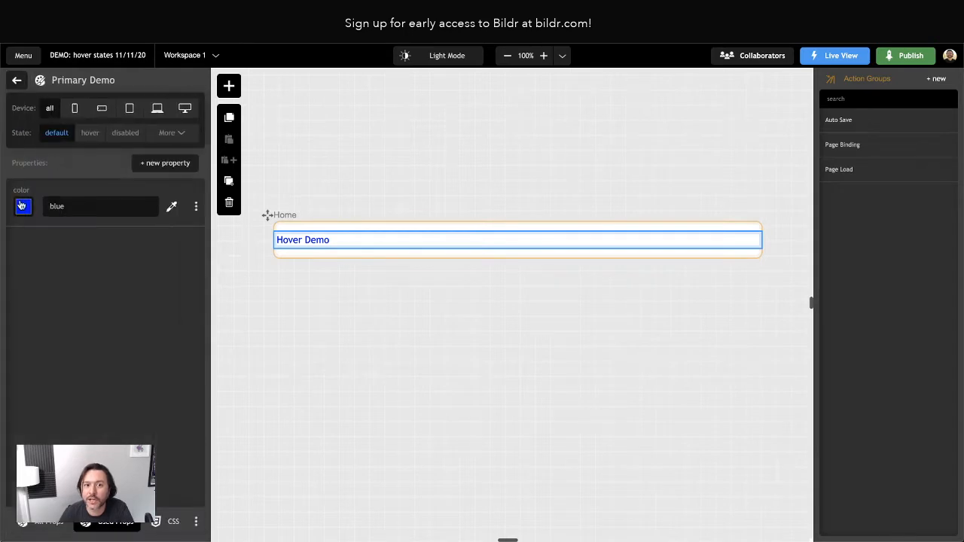
pyautogui.click(16, 80)
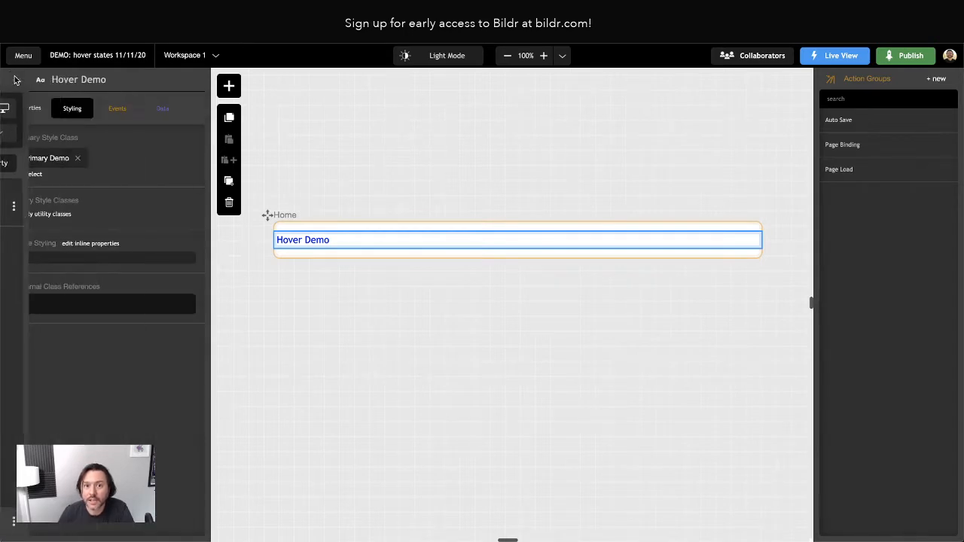
pyautogui.click(45, 214)
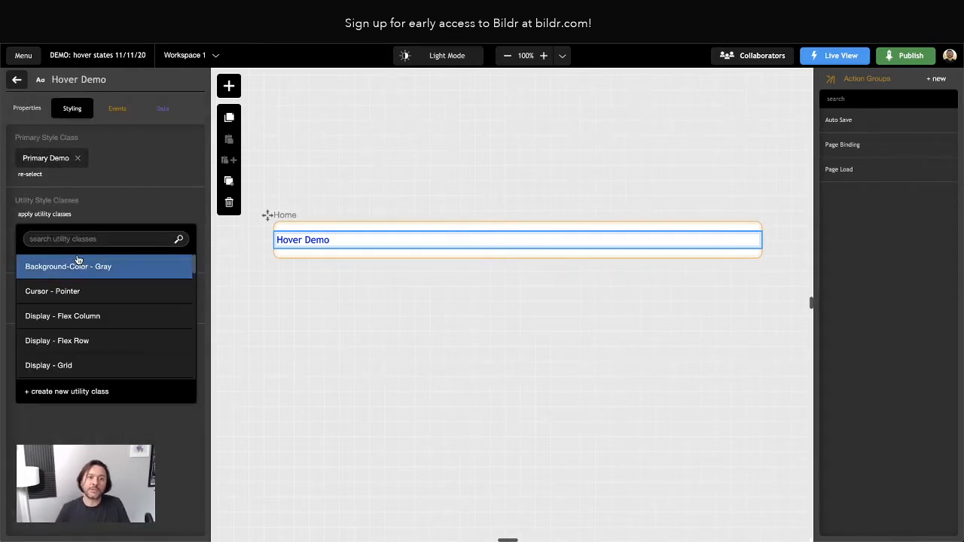
pyautogui.click(63, 390)
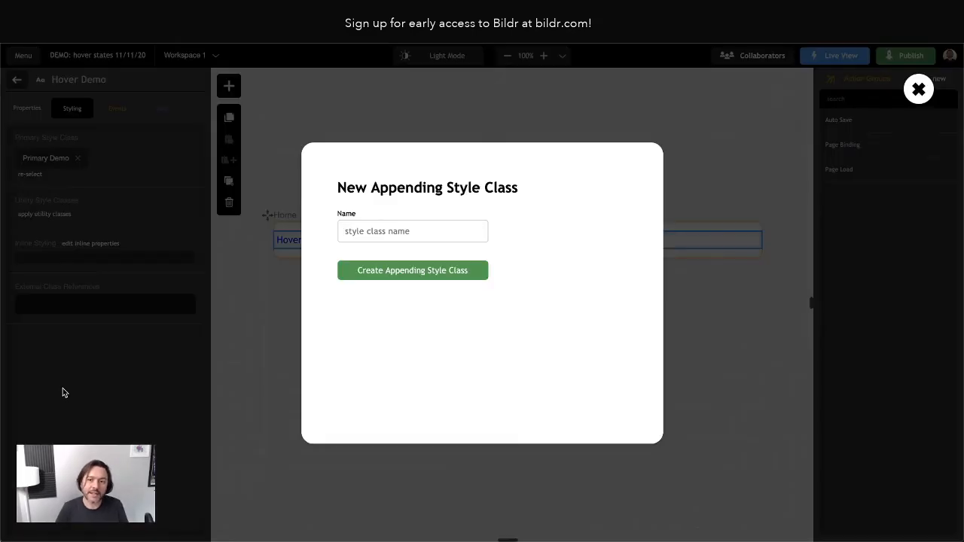
pyautogui.write('Utility Demo')
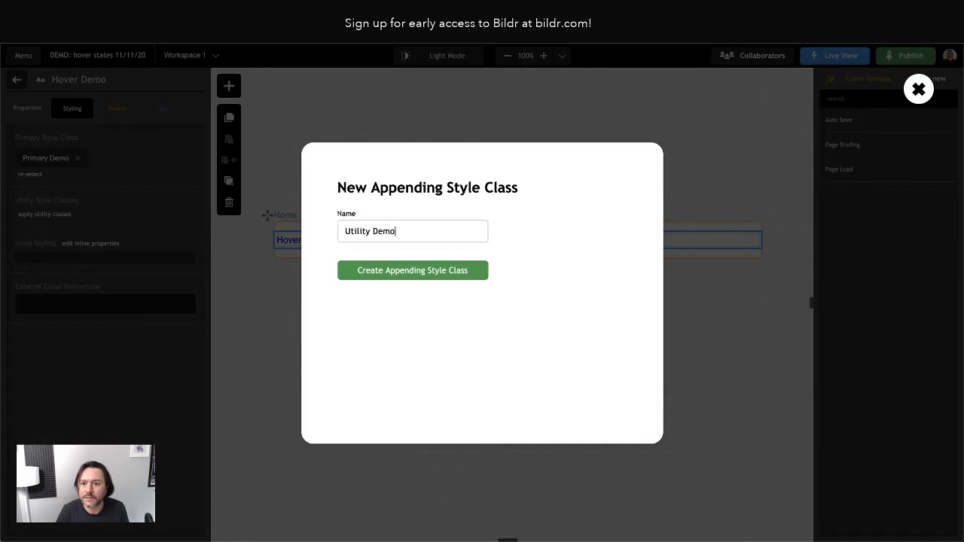
pyautogui.press('Return')
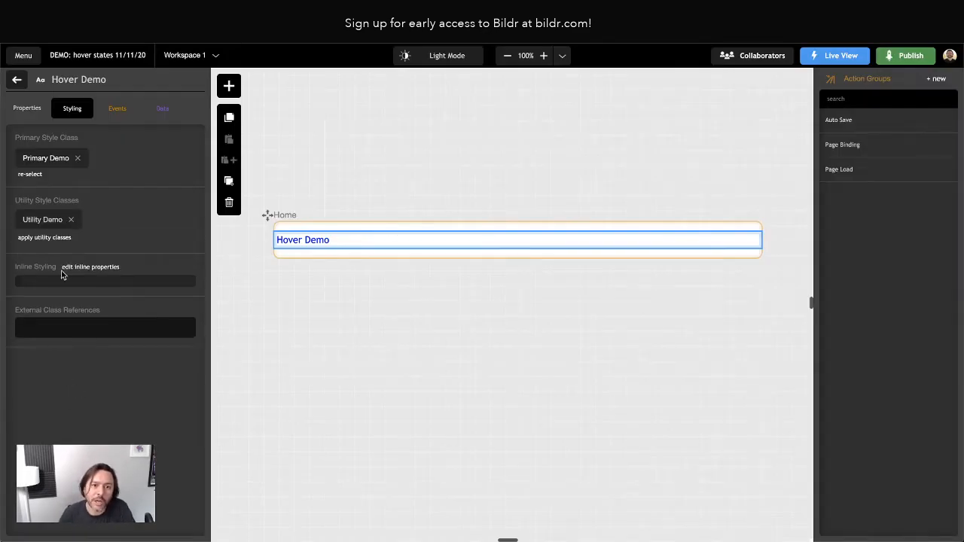
pyautogui.click(40, 220)
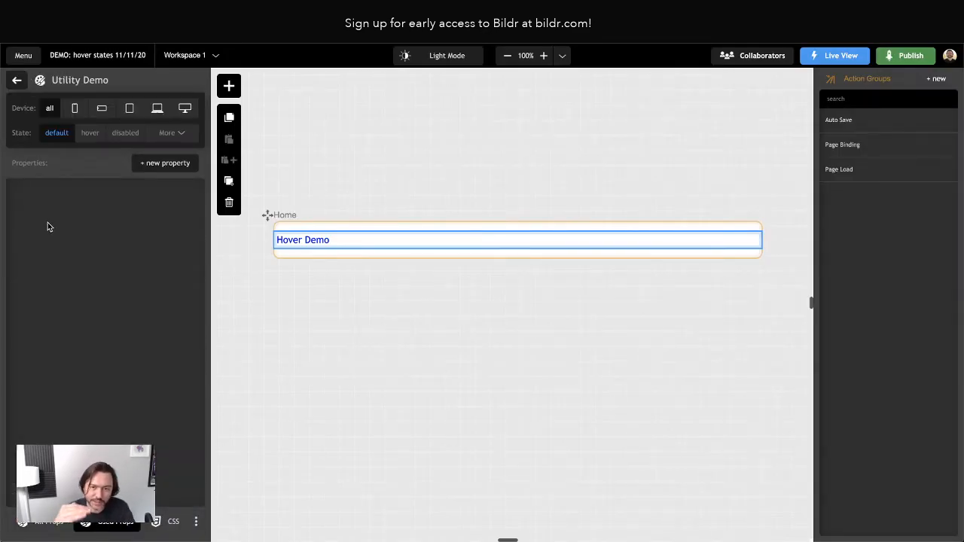
# Add text-transform uppercase to the Utility Demo class so the text reads HOVER DEMO.
pyautogui.click(158, 162)
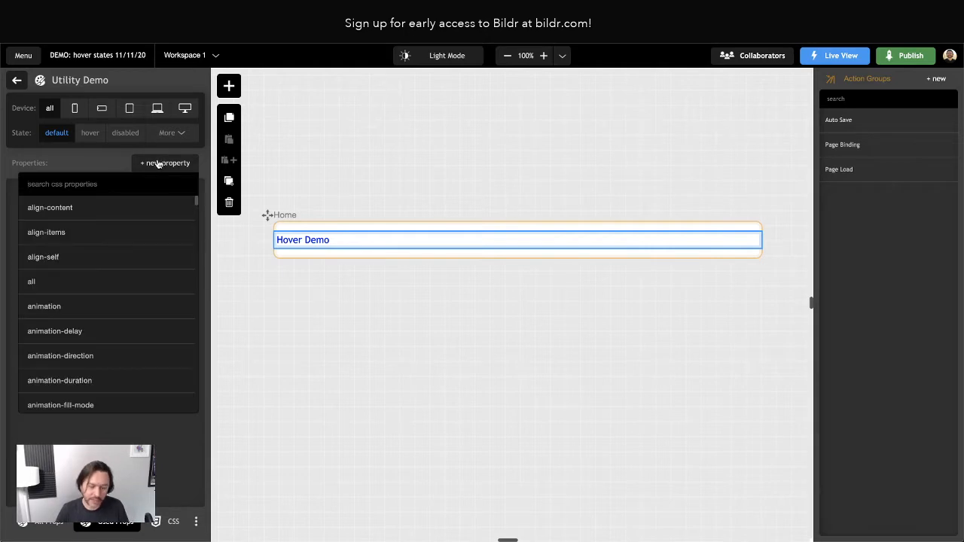
pyautogui.write('text-trans')
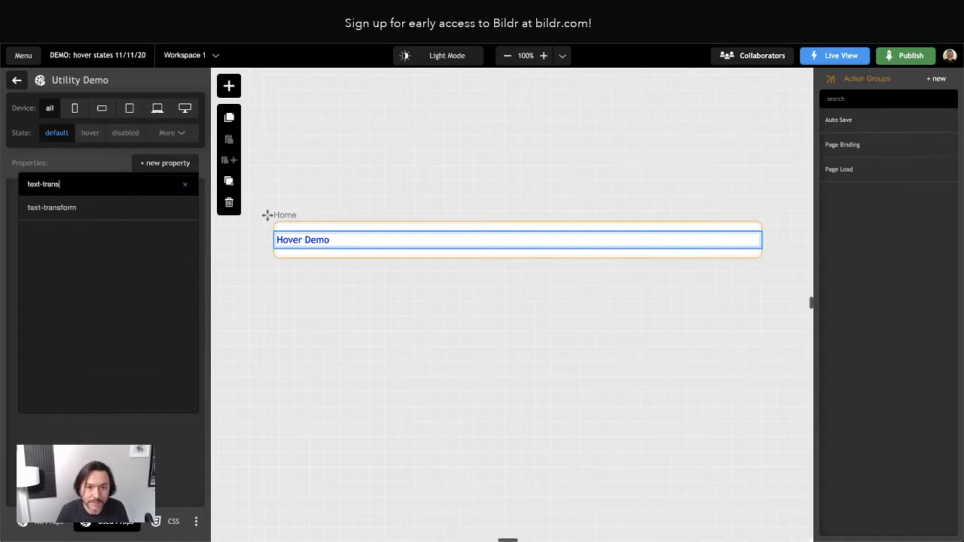
pyautogui.click(104, 208)
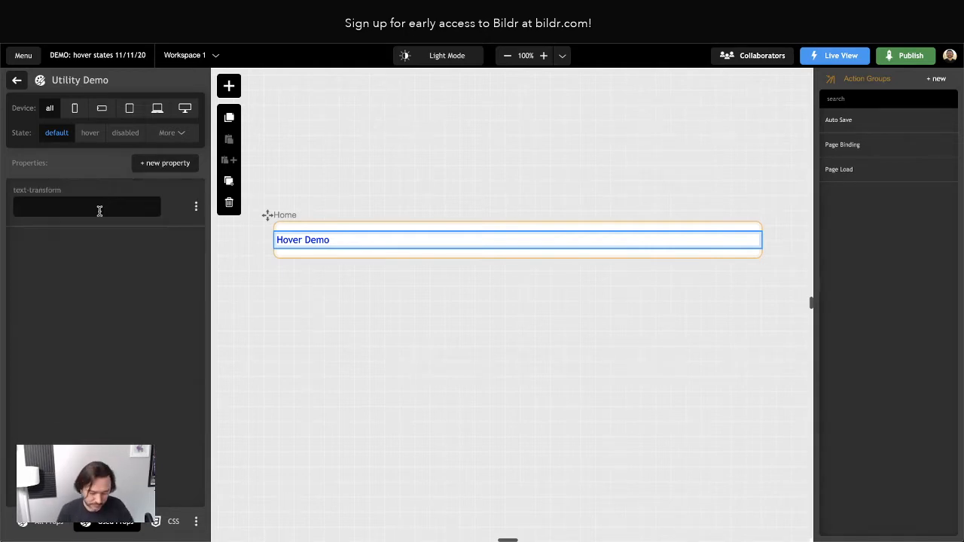
pyautogui.write('uppercase')
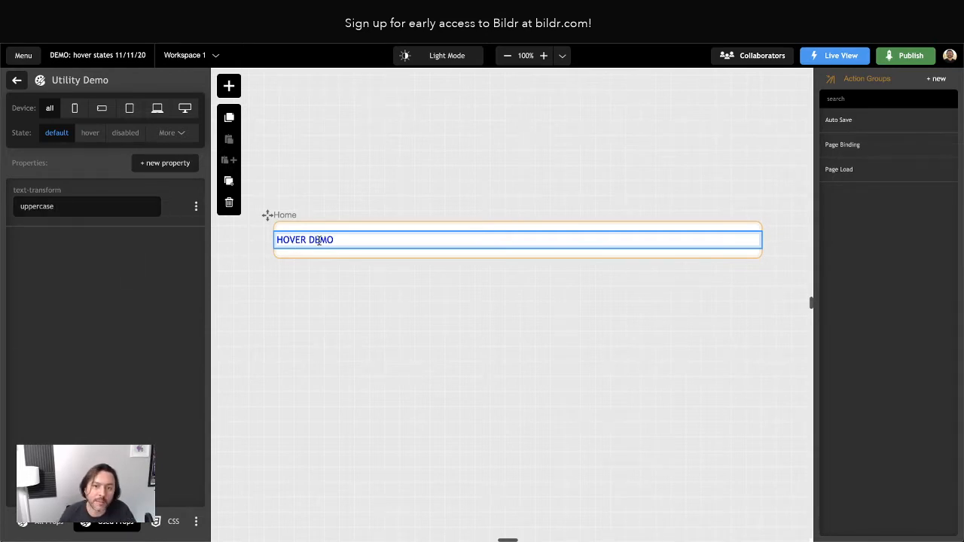
pyautogui.click(17, 80)
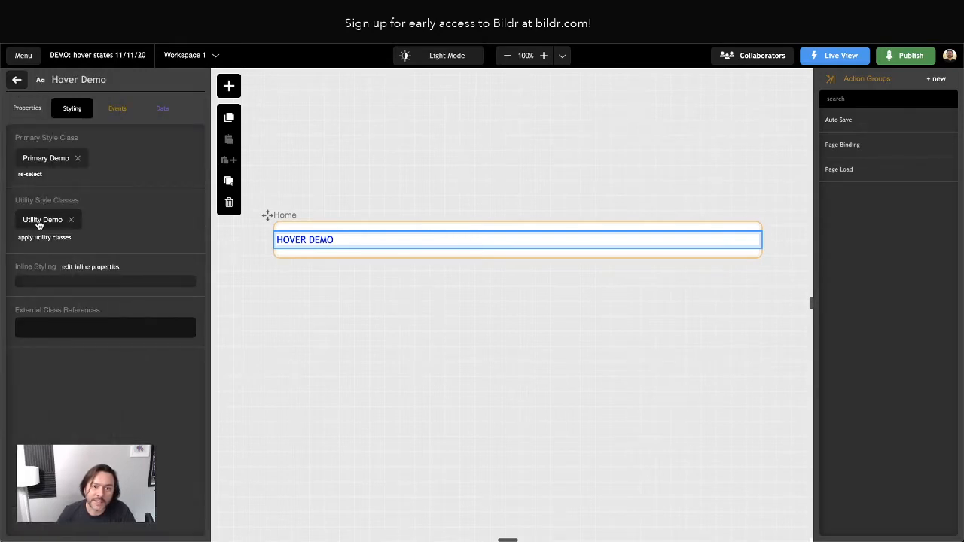
# After reviewing Primary Demo, add a green color property to the Utility Demo class.
pyautogui.click(46, 160)
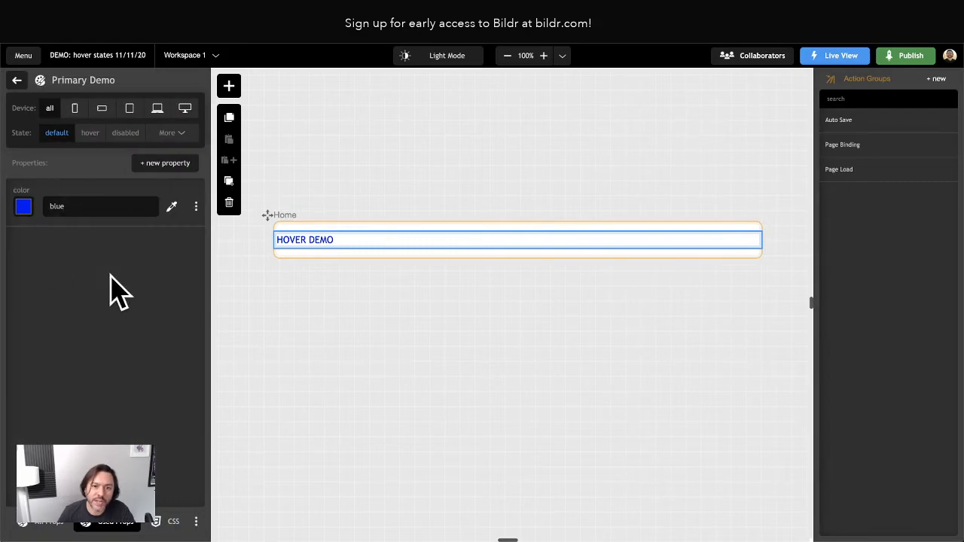
pyautogui.click(16, 80)
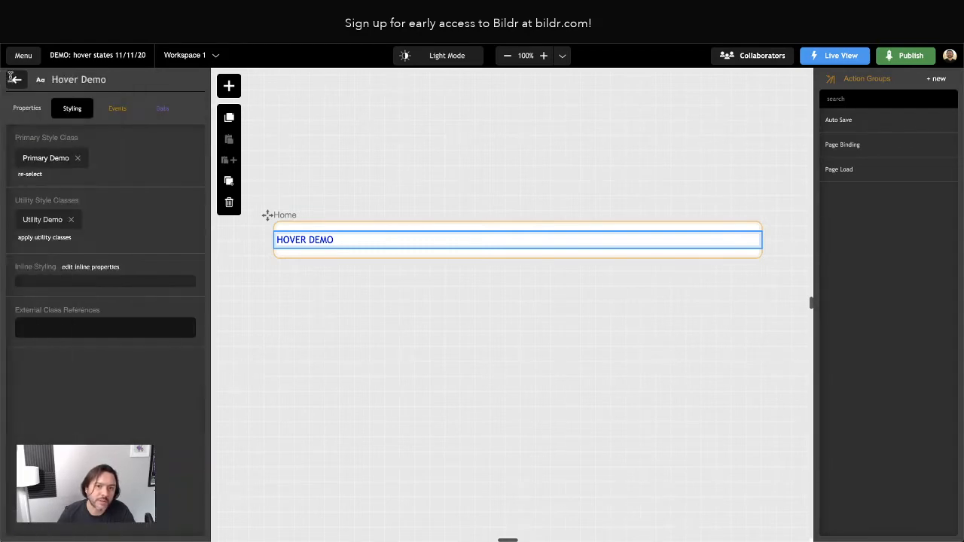
pyautogui.click(46, 220)
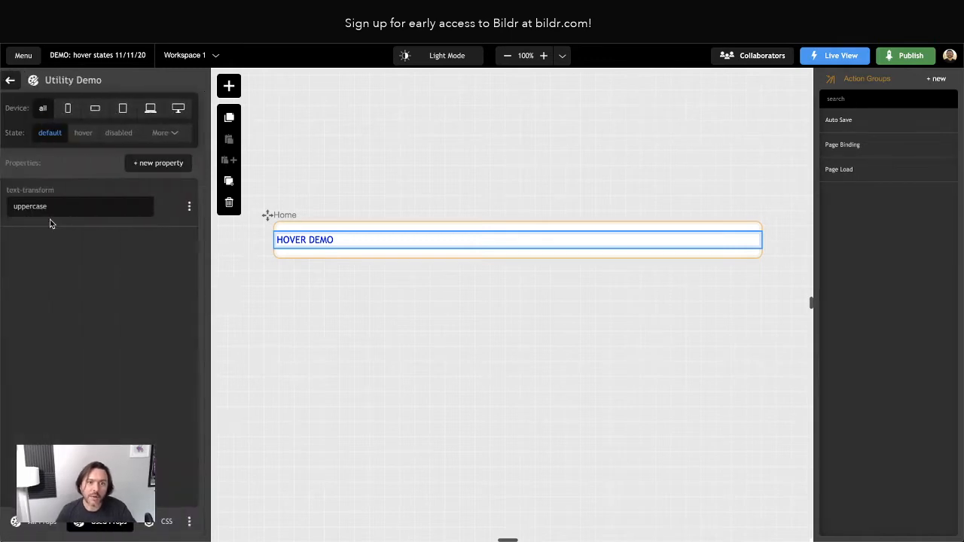
pyautogui.click(159, 165)
pyautogui.write('dolor')
pyautogui.press('Return')
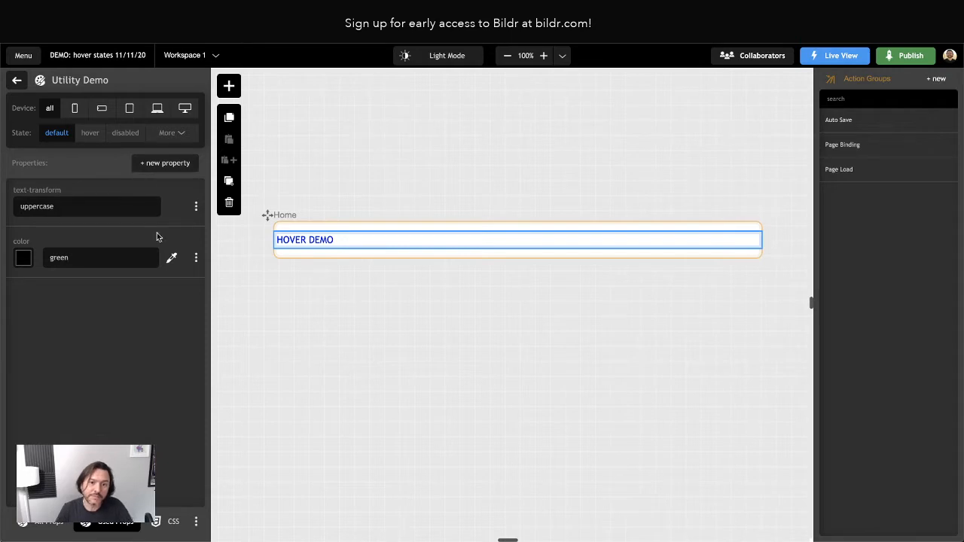
pyautogui.click(16, 80)
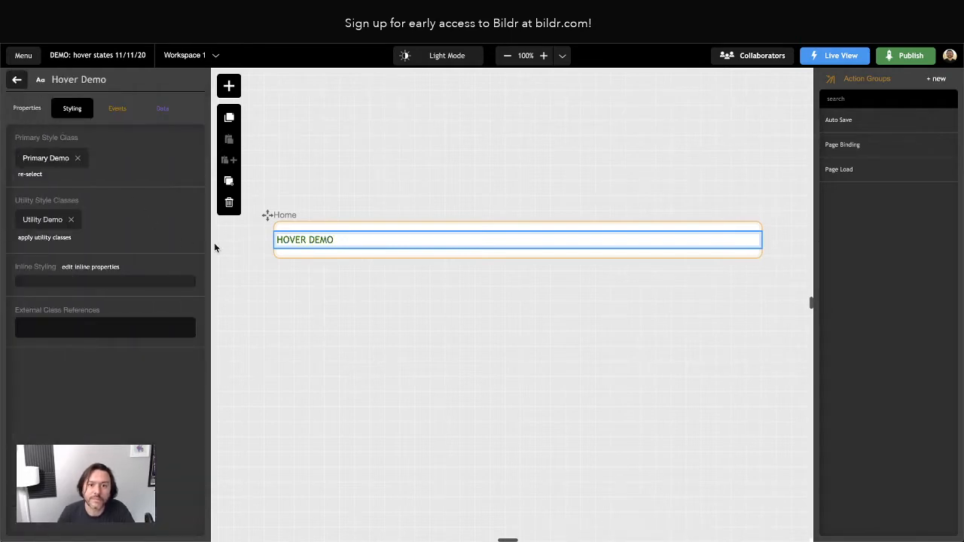
# Recheck the Utility Demo and Primary Demo classes, then start a new Primary Demo property.
pyautogui.click(49, 219)
pyautogui.click(16, 80)
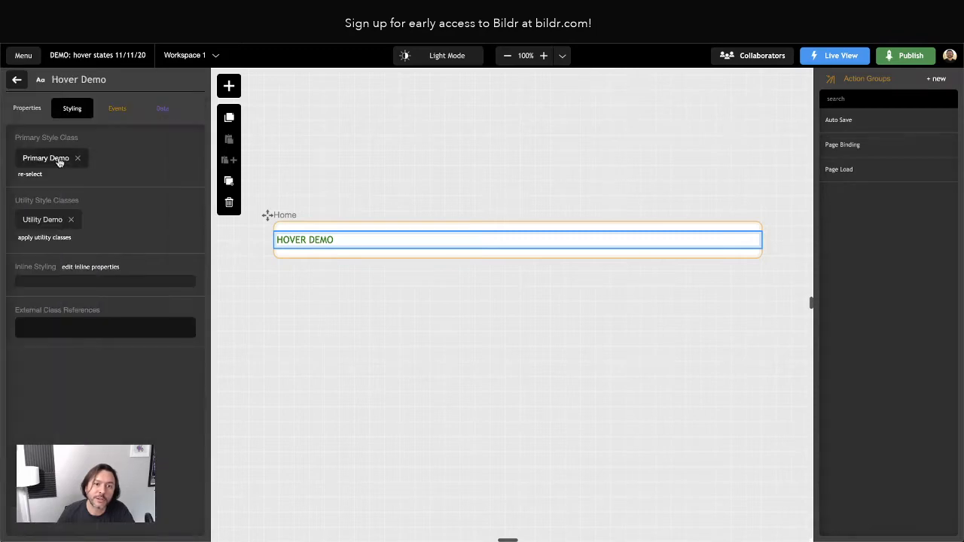
pyautogui.click(43, 159)
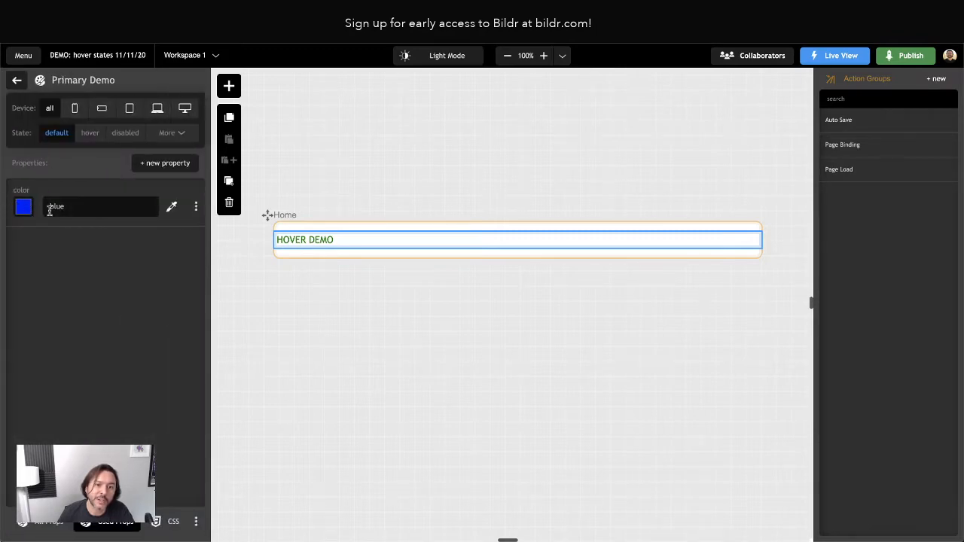
pyautogui.click(17, 81)
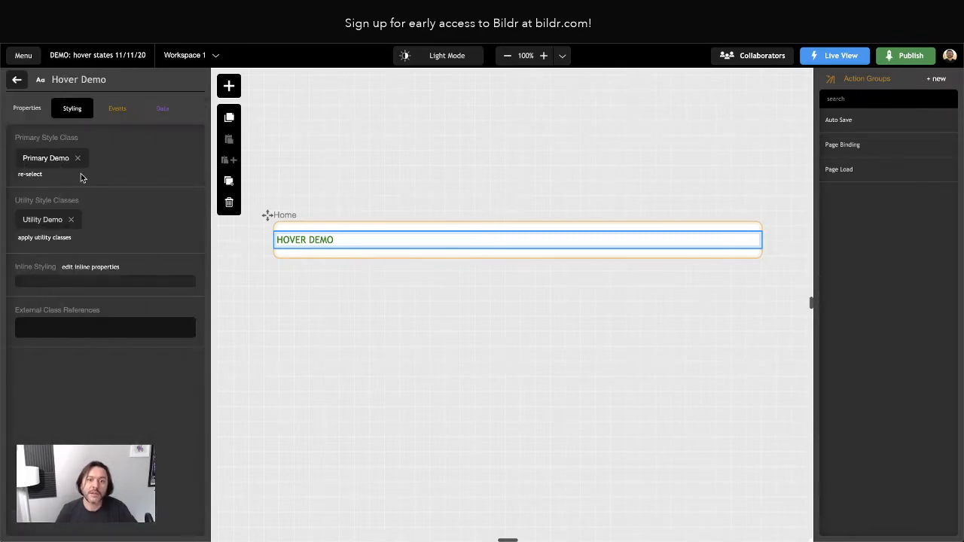
pyautogui.click(43, 160)
pyautogui.click(165, 163)
# Give the Primary Demo class text-transform lowercase.
pyautogui.write('textg')
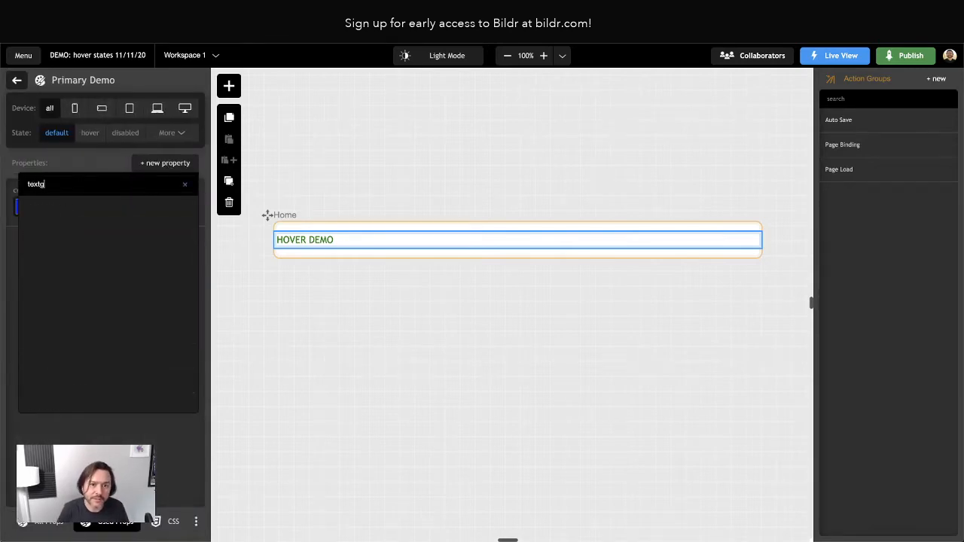
pyautogui.press('BackSpace')
pyautogui.write('-')
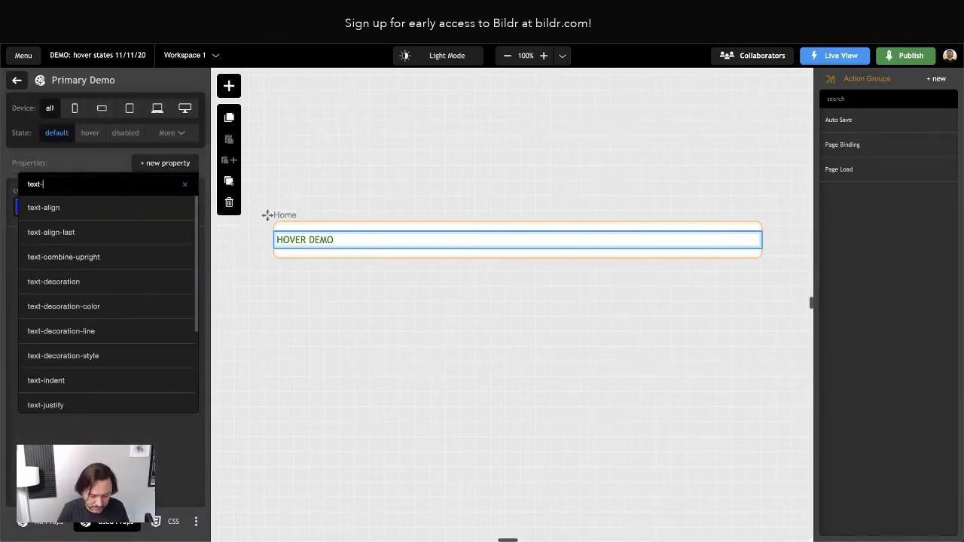
pyautogui.write('transform')
pyautogui.press('Return')
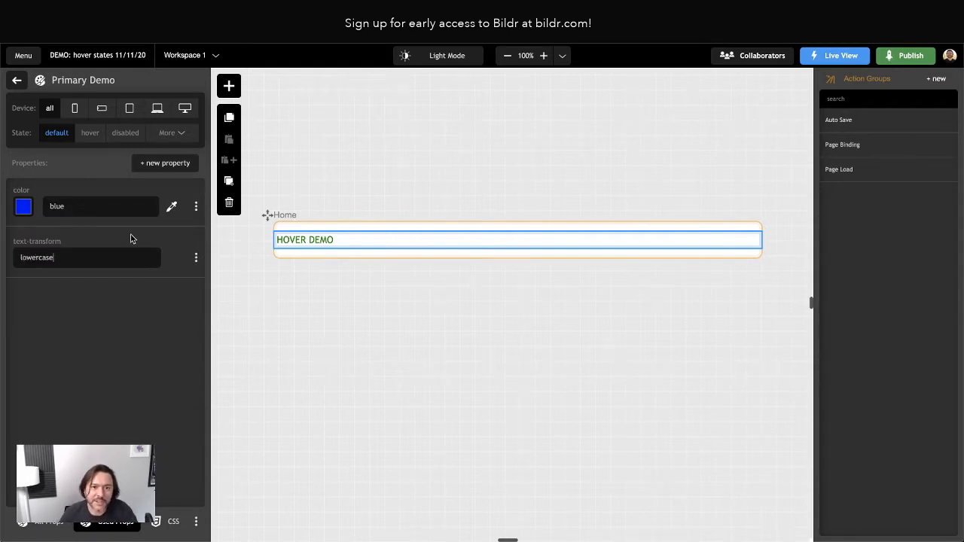
pyautogui.click(59, 264)
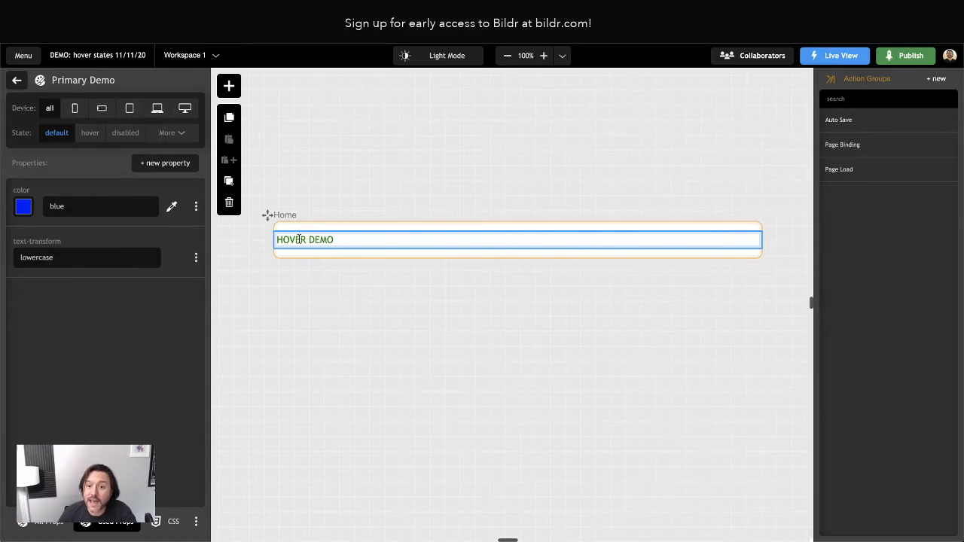
# Reselect the hover demo text and delete Utility Demo's uppercase text-transform rule.
pyautogui.click(273, 309)
pyautogui.click(304, 234)
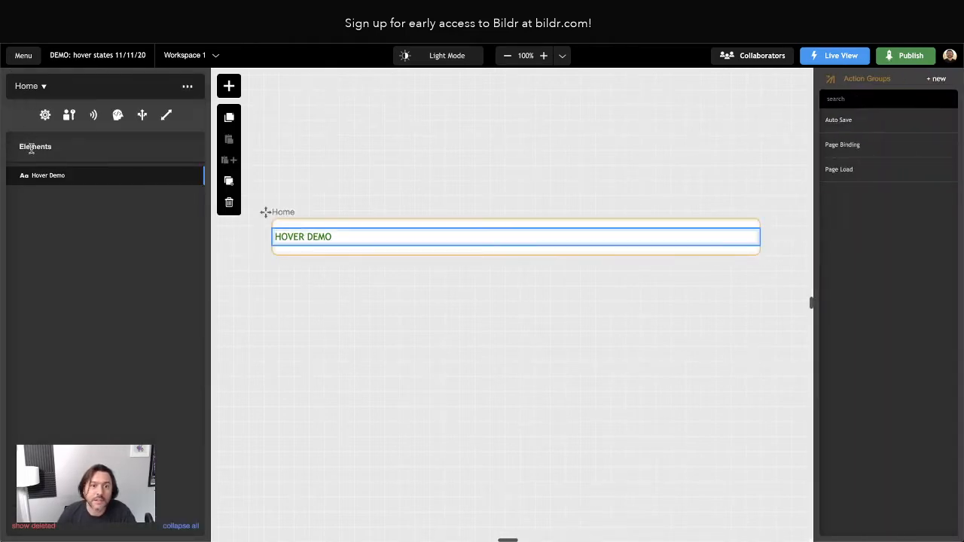
pyautogui.click(41, 177)
pyautogui.click(41, 220)
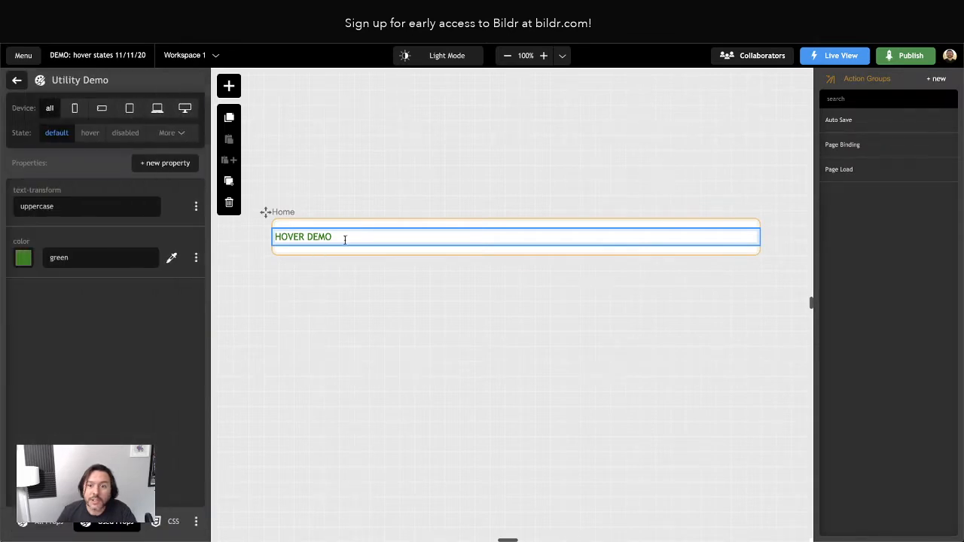
pyautogui.click(197, 207)
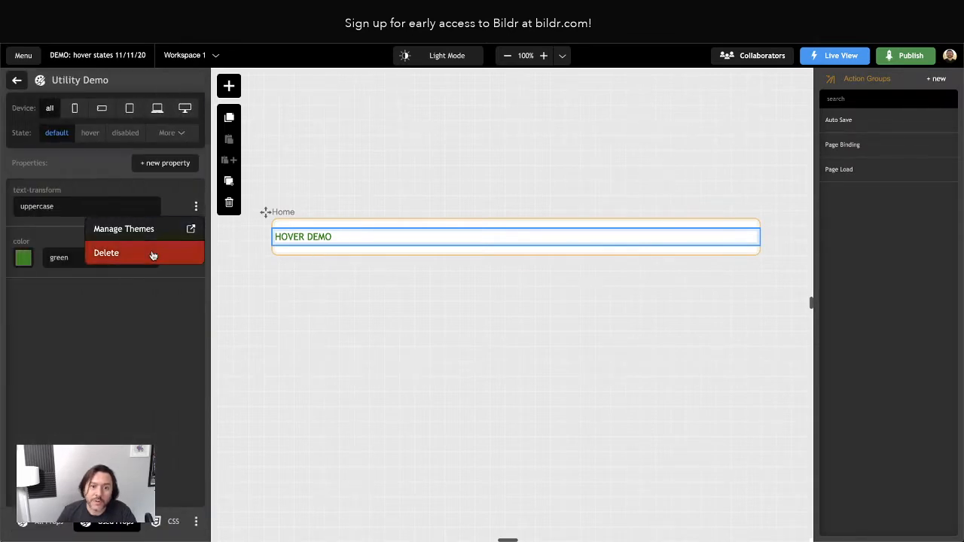
pyautogui.click(150, 253)
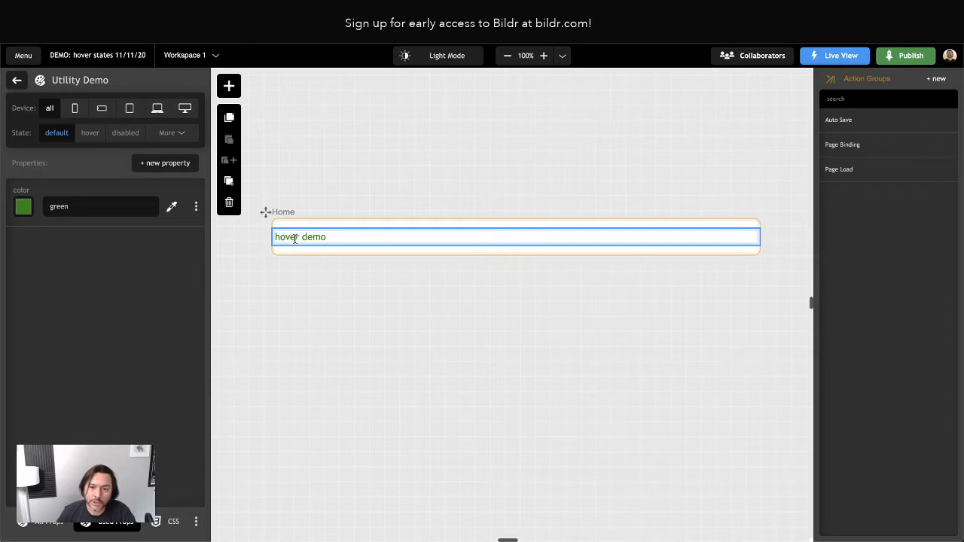
pyautogui.click(19, 81)
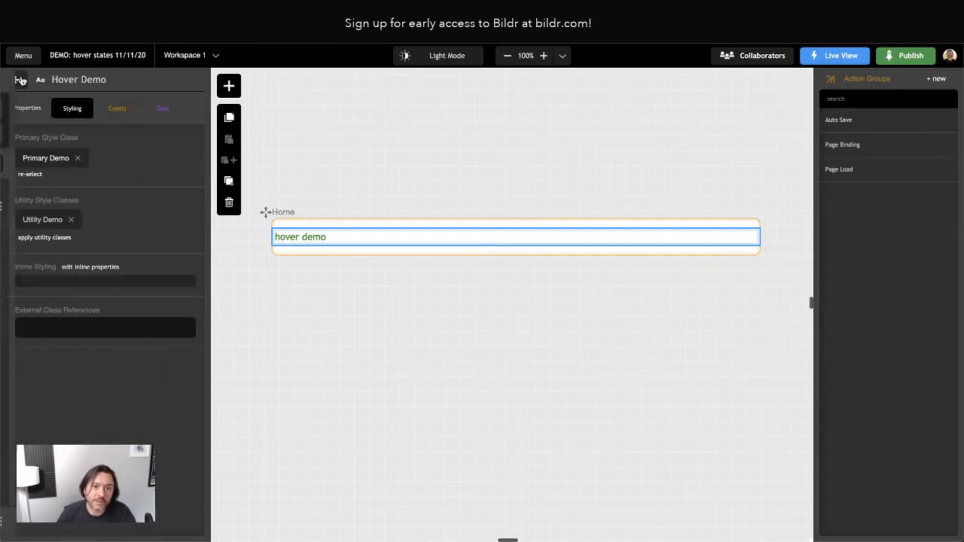
# Add an inline color of red to the hover demo element.
pyautogui.click(76, 268)
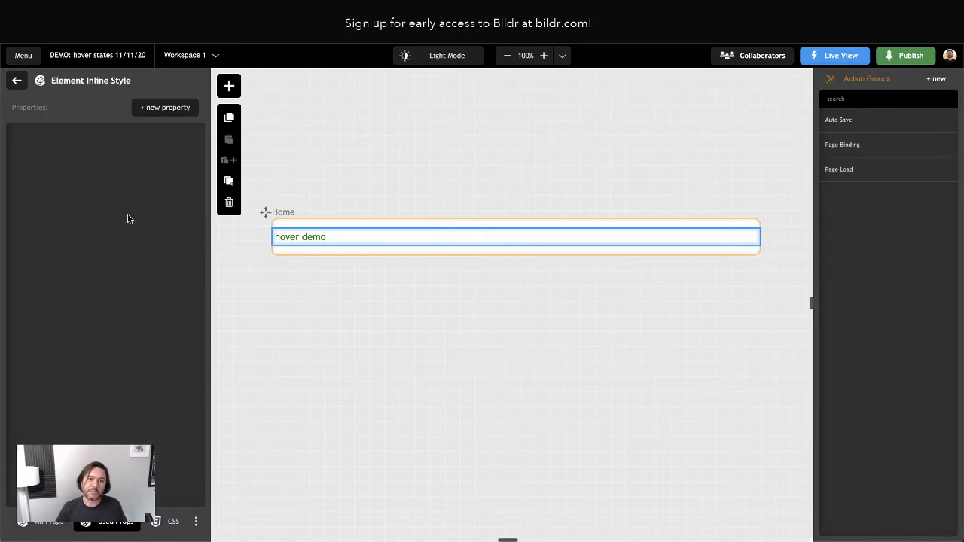
pyautogui.click(153, 107)
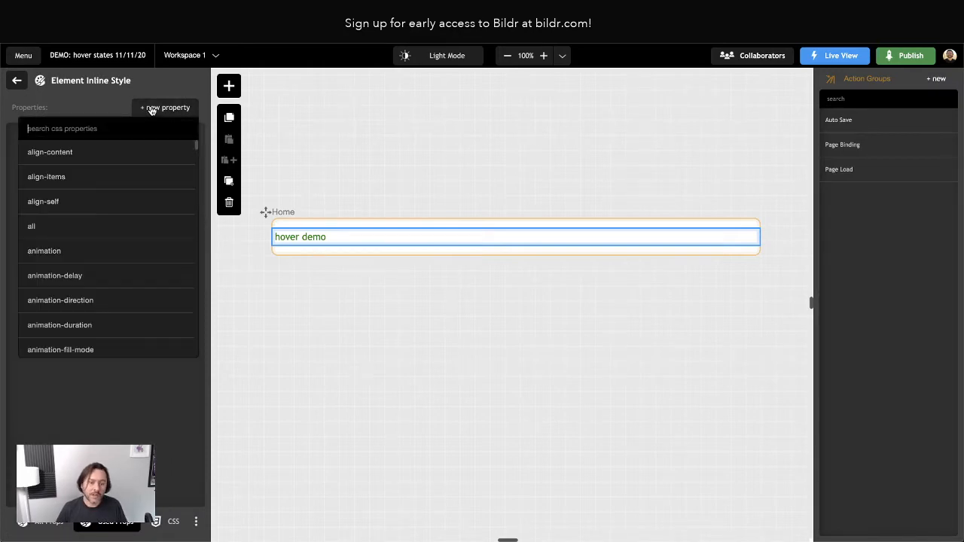
pyautogui.write('color')
pyautogui.press('Return')
pyautogui.write('re')
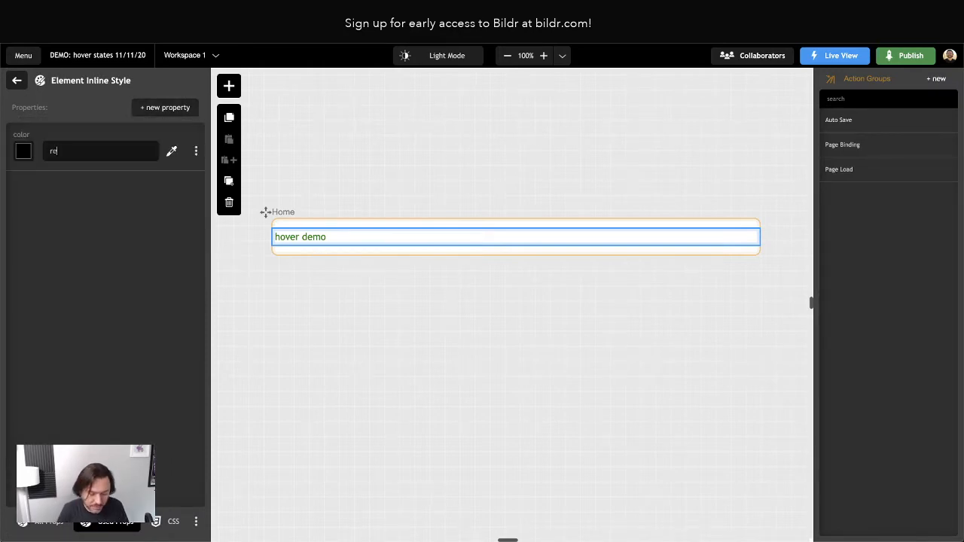
pyautogui.write('d')
# On the Home page, select the Hover Demo element and open its Primary Demo class.
pyautogui.click(317, 331)
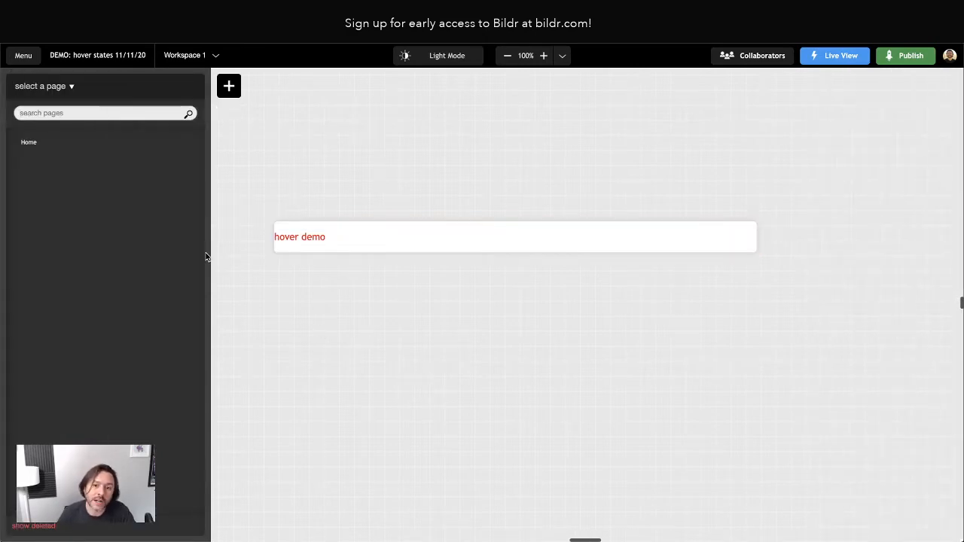
pyautogui.click(50, 148)
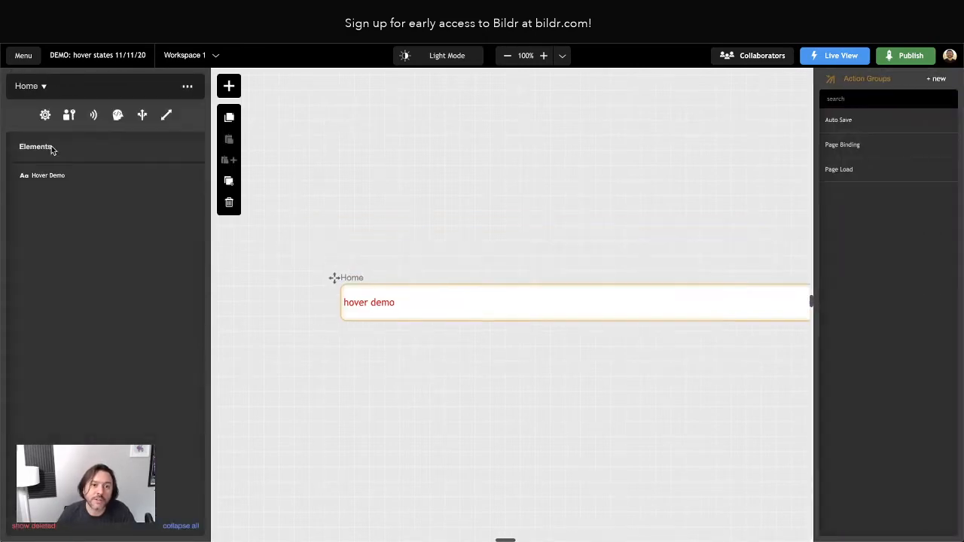
pyautogui.click(58, 174)
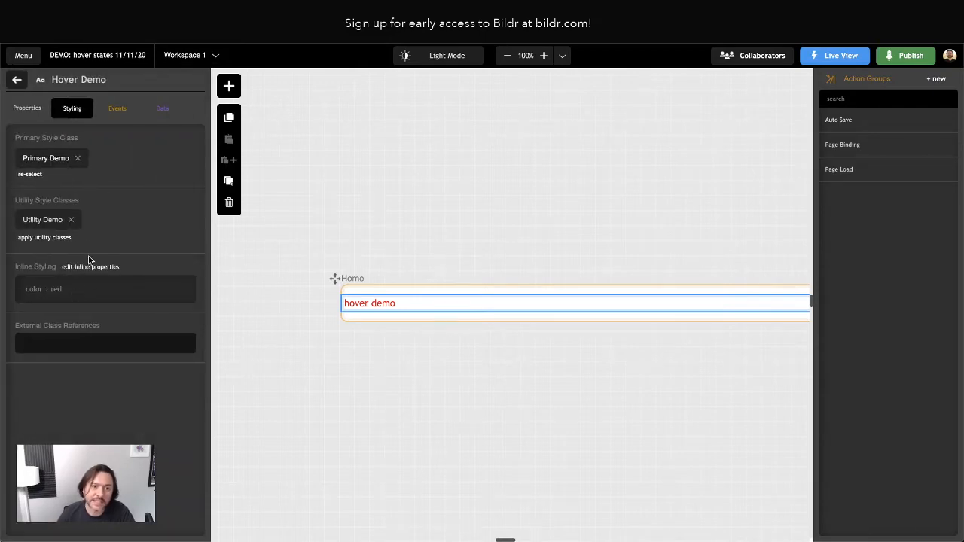
pyautogui.click(49, 160)
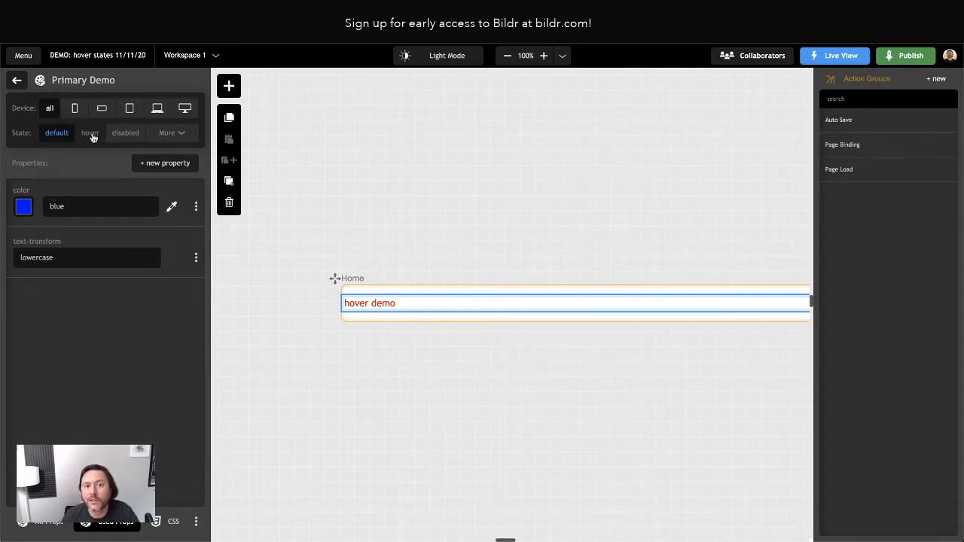
# Cancel a new state and switch Primary Demo to its hover state, .css_311078:hover.
pyautogui.click(167, 134)
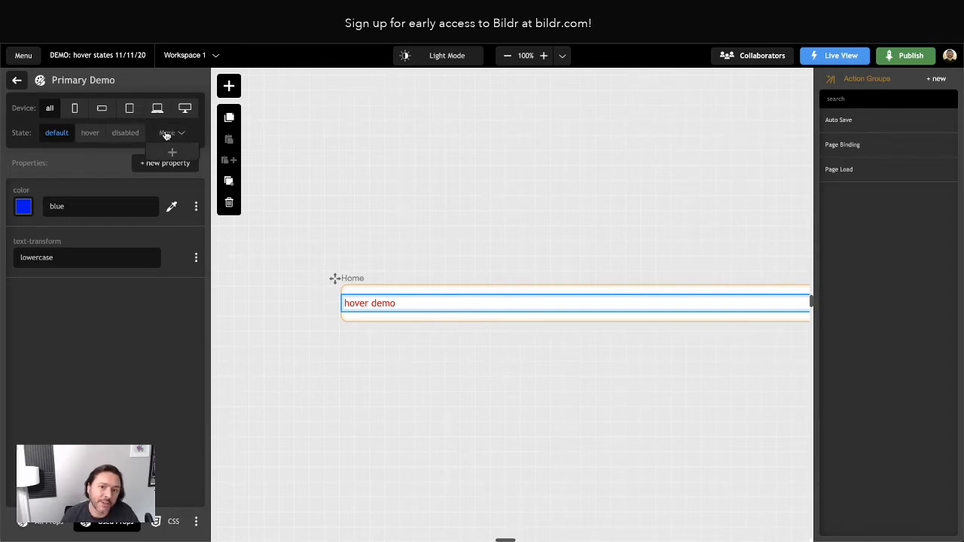
pyautogui.click(173, 156)
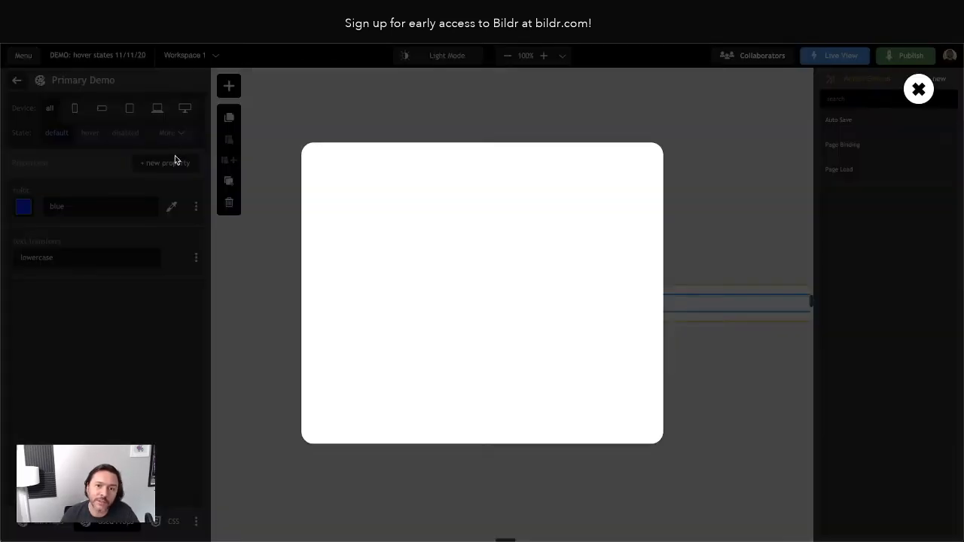
pyautogui.click(919, 91)
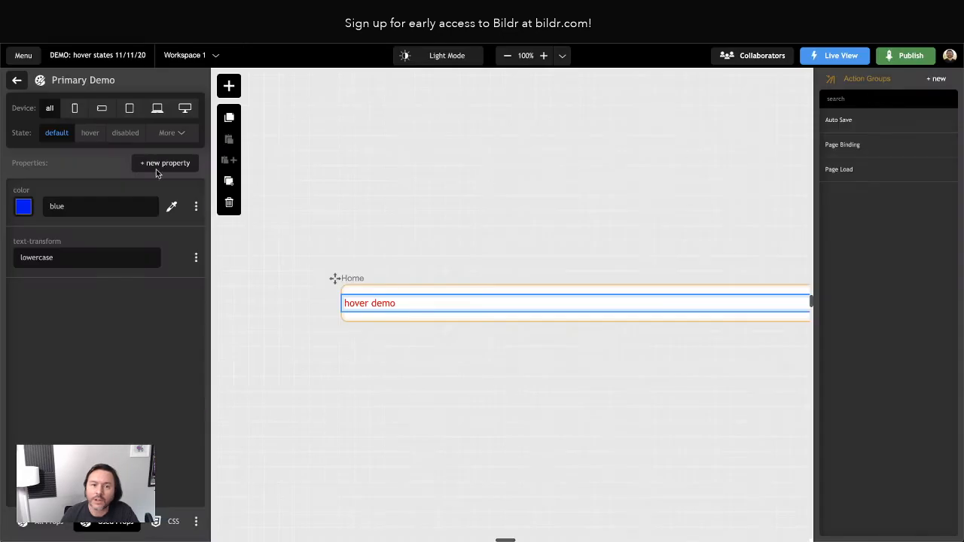
pyautogui.click(165, 163)
pyautogui.click(53, 148)
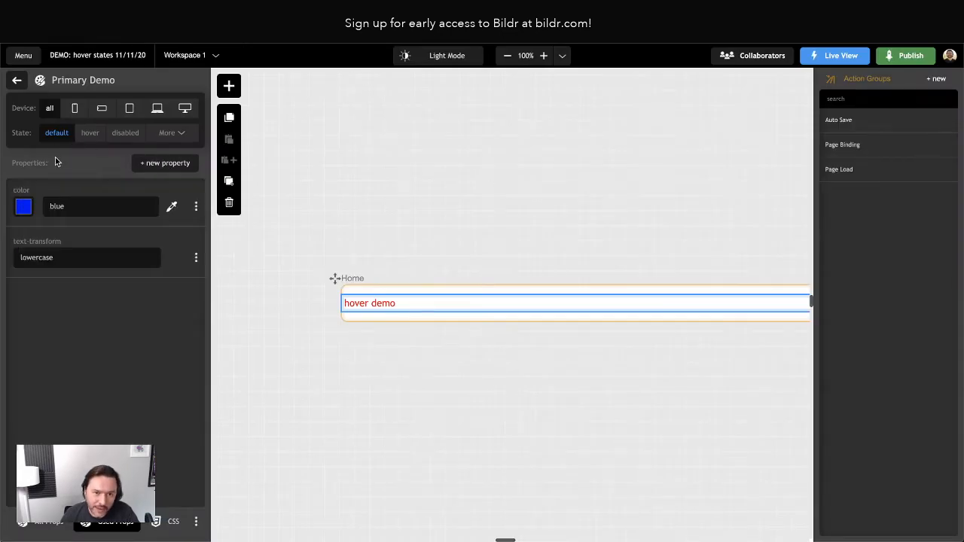
pyautogui.click(88, 135)
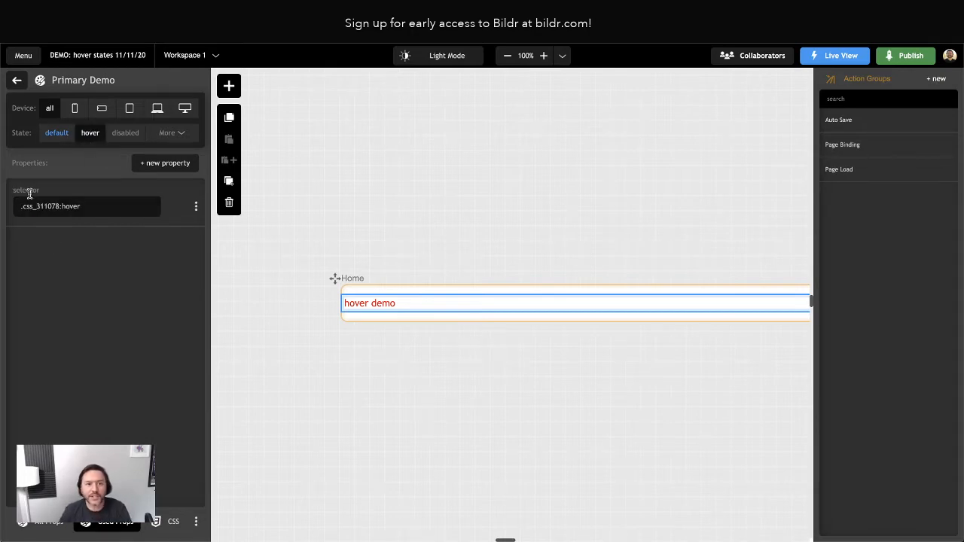
pyautogui.moveTo(21, 206); pyautogui.dragTo(59, 205)
pyautogui.click(59, 182)
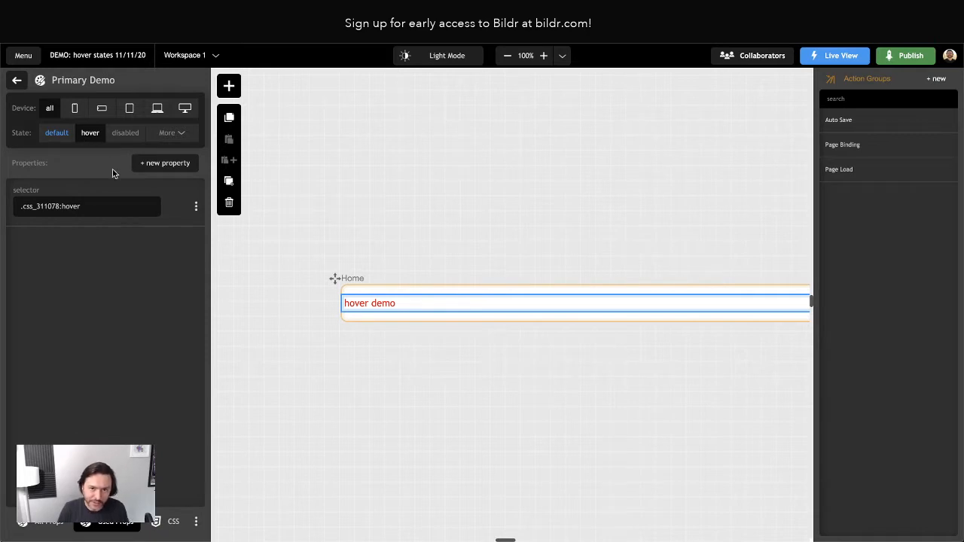
# Set background-color to pink on Primary Demo's hover state.
pyautogui.click(147, 169)
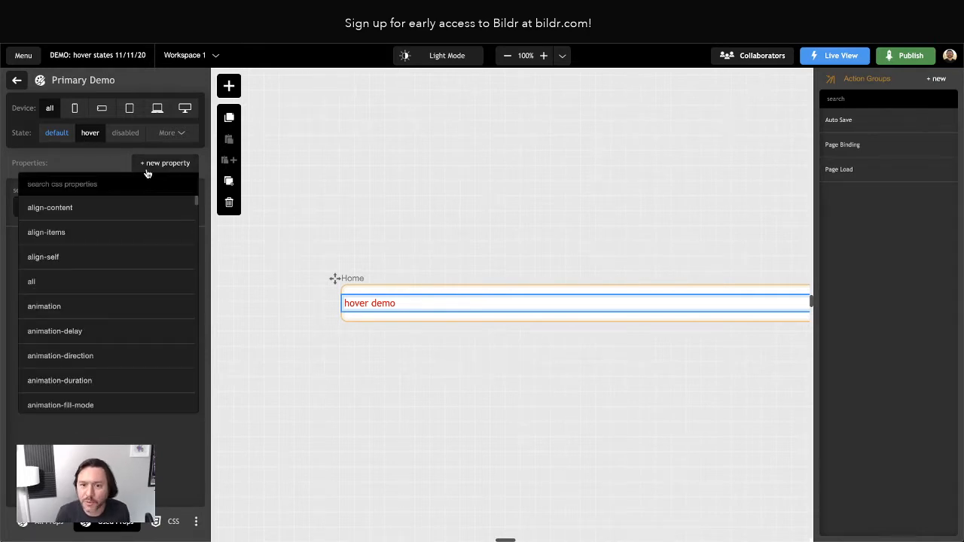
pyautogui.write('background')
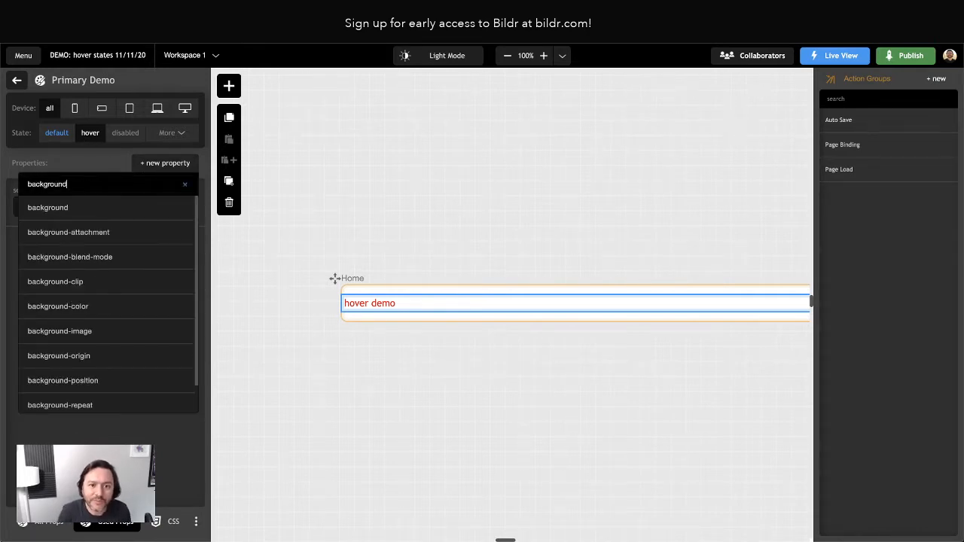
pyautogui.write('-')
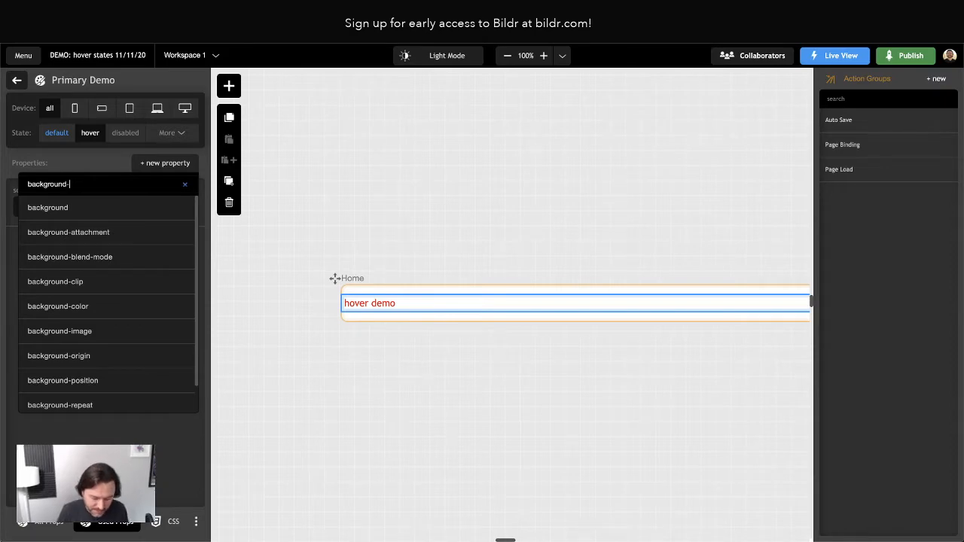
pyautogui.write('color')
pyautogui.press('Return')
pyautogui.write('pink')
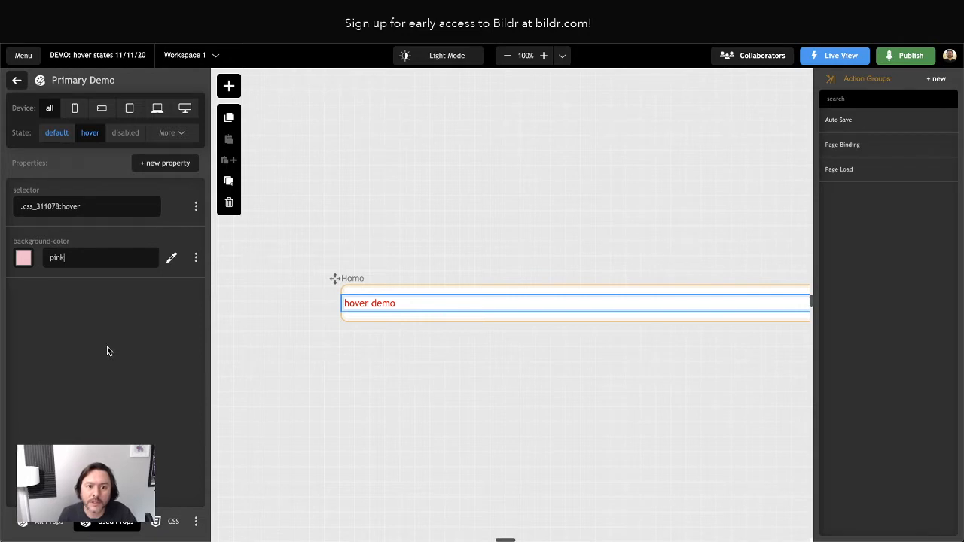
pyautogui.click(17, 80)
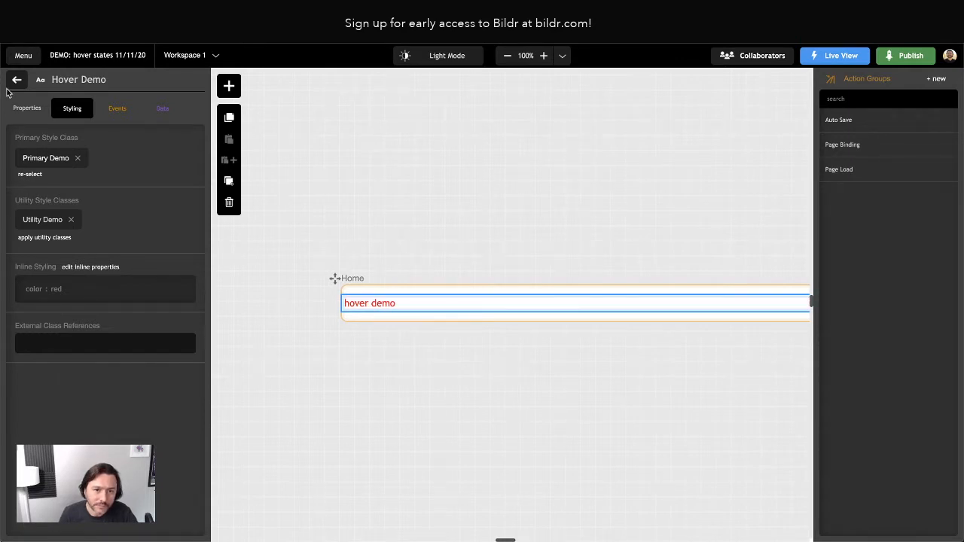
# Add a hover state to Utility Demo with background-color purple.
pyautogui.click(43, 221)
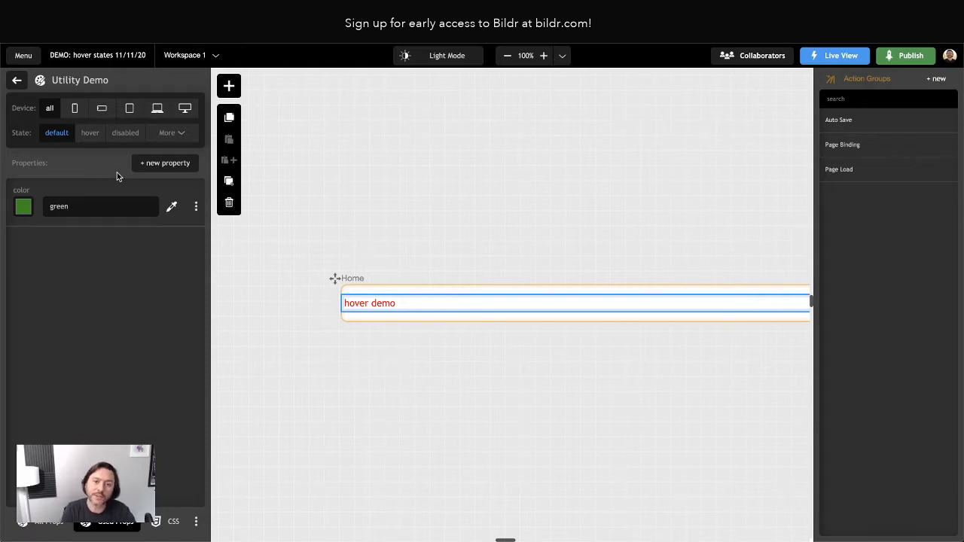
pyautogui.click(90, 135)
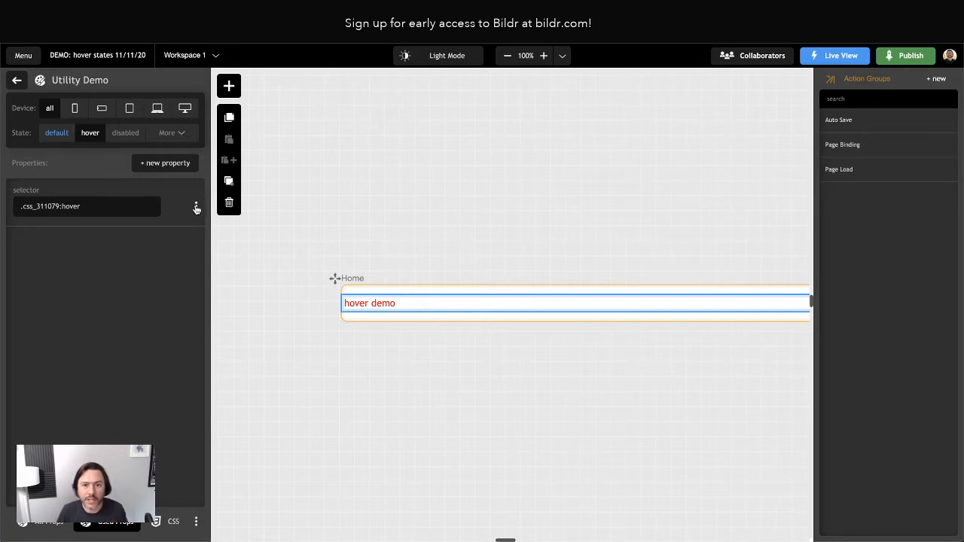
pyautogui.click(165, 164)
pyautogui.write('backgrou')
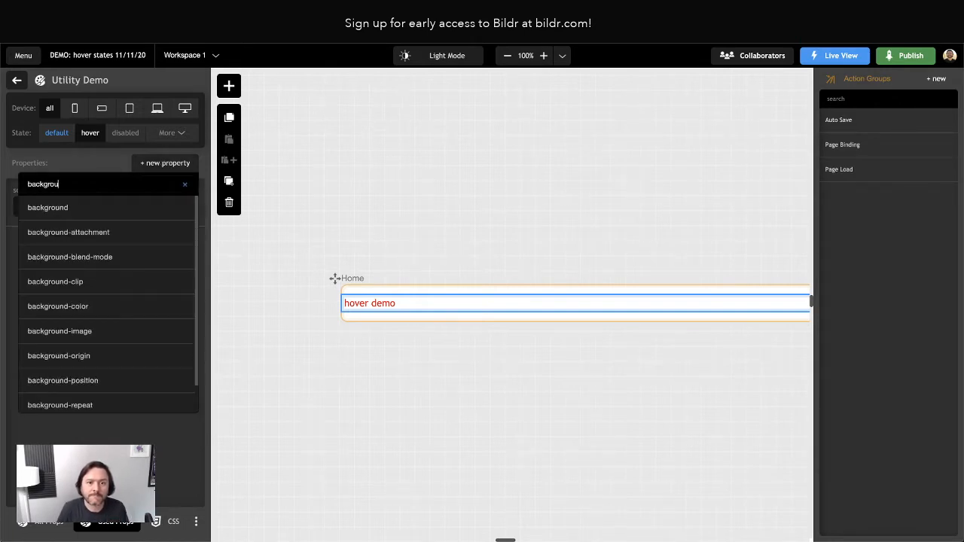
pyautogui.write('nd-color')
pyautogui.press('Return')
pyautogui.write('pr')
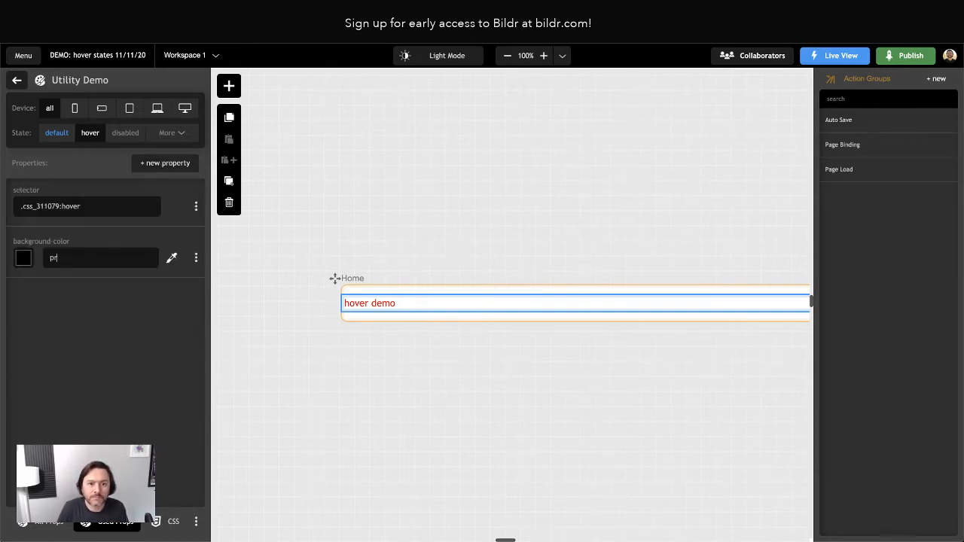
pyautogui.press('BackSpace')
pyautogui.write('urple')
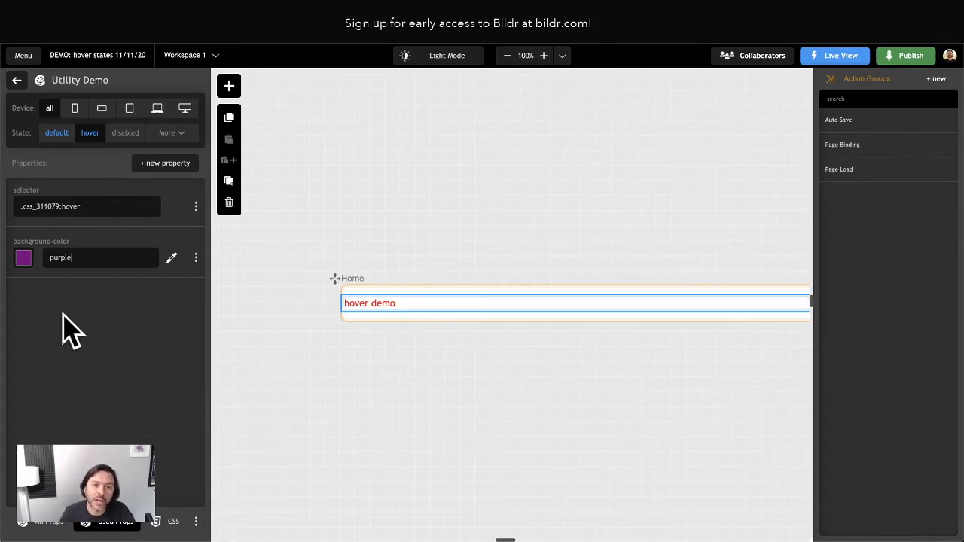
pyautogui.click(16, 80)
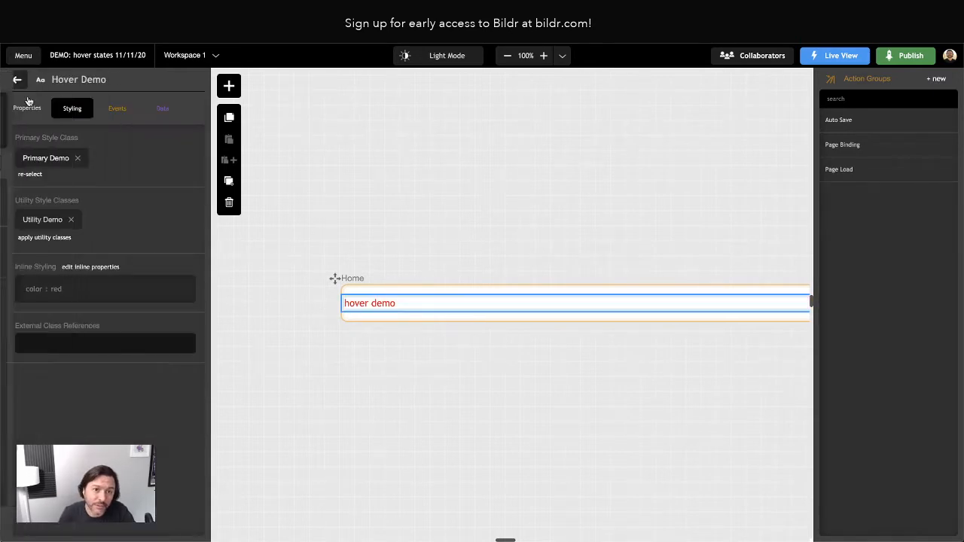
# Check the element's inline styles and Utility Demo's purple hover background.
pyautogui.click(106, 268)
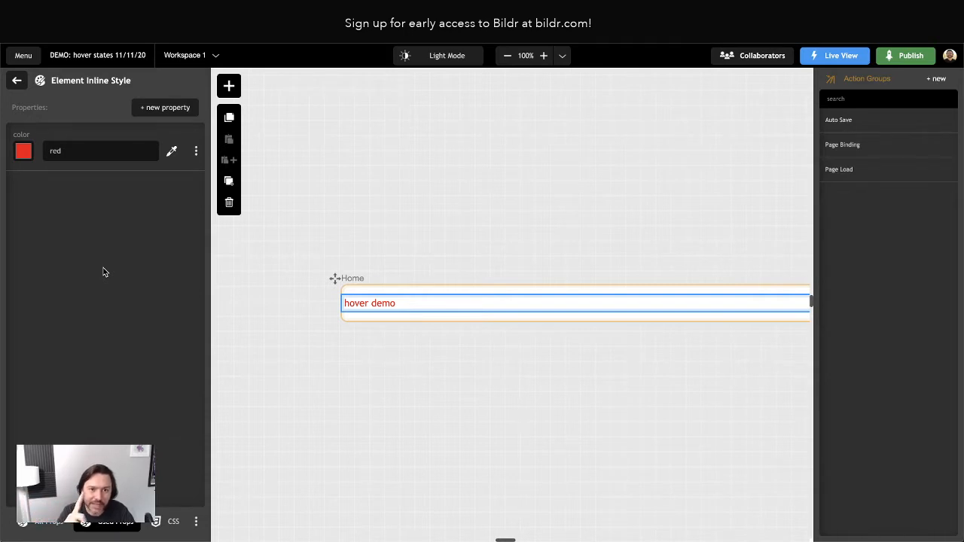
pyautogui.click(17, 80)
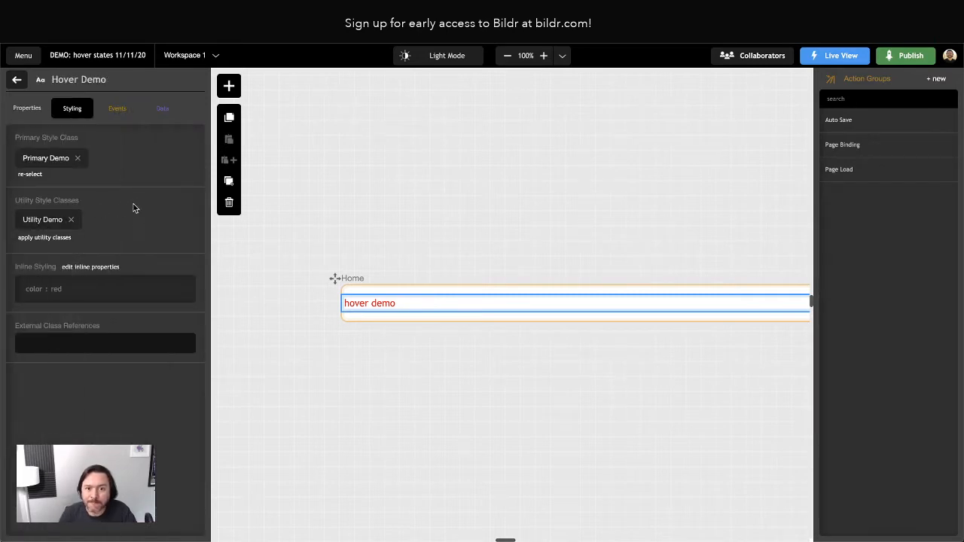
pyautogui.click(45, 220)
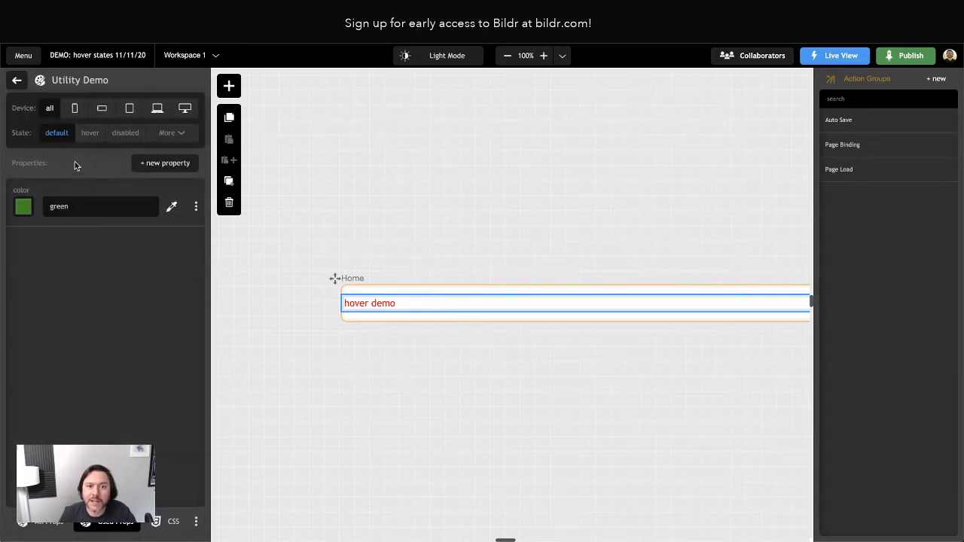
pyautogui.click(90, 134)
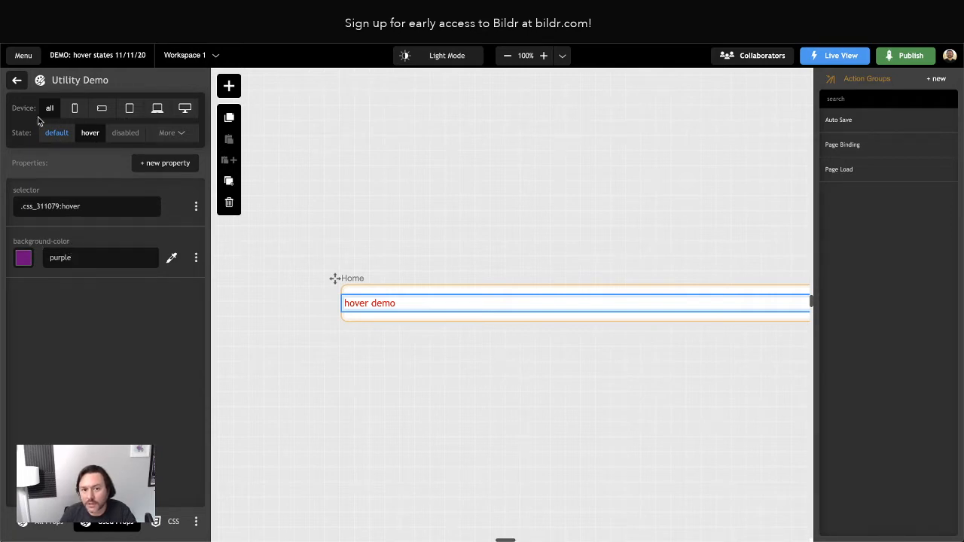
pyautogui.click(17, 80)
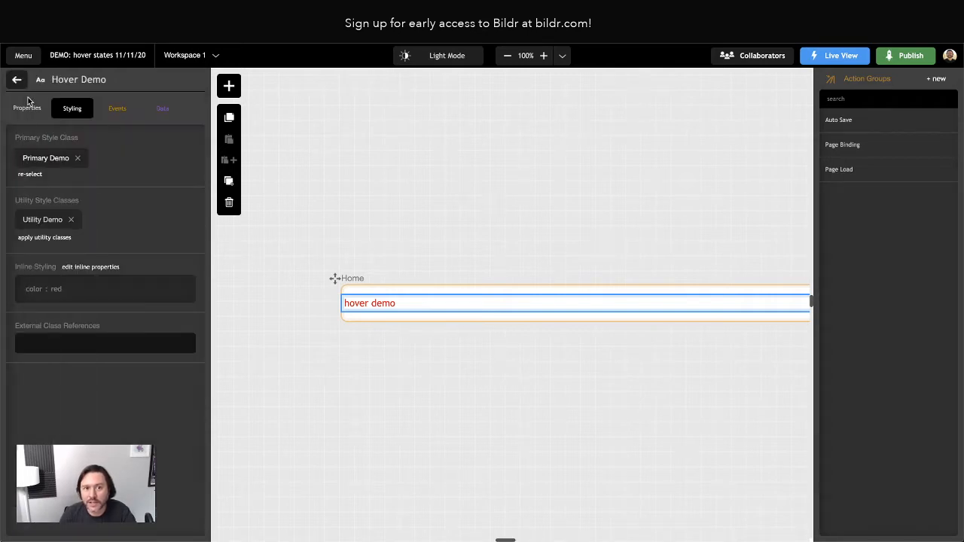
# Delete the pink background-color from Primary Demo's hover state.
pyautogui.click(38, 158)
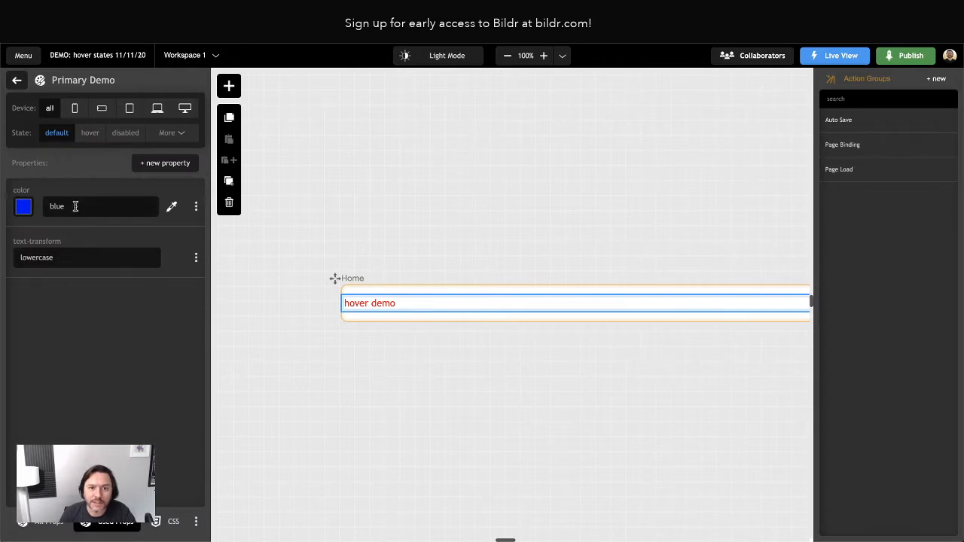
pyautogui.click(87, 132)
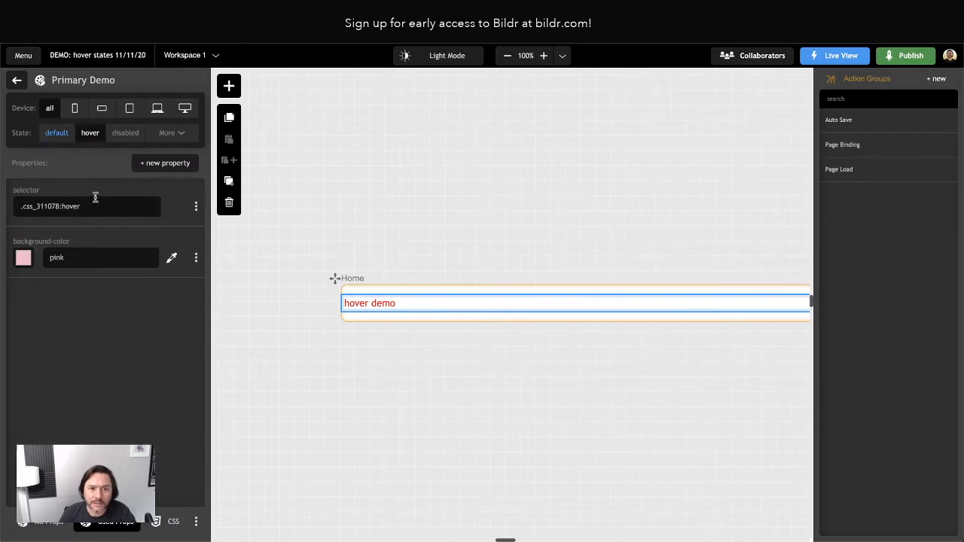
pyautogui.click(195, 258)
pyautogui.click(132, 353)
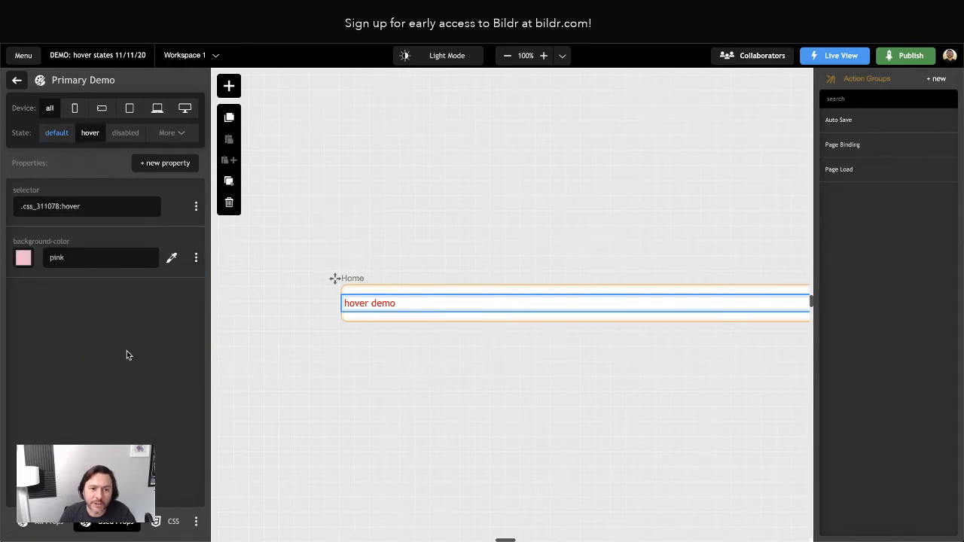
pyautogui.click(16, 79)
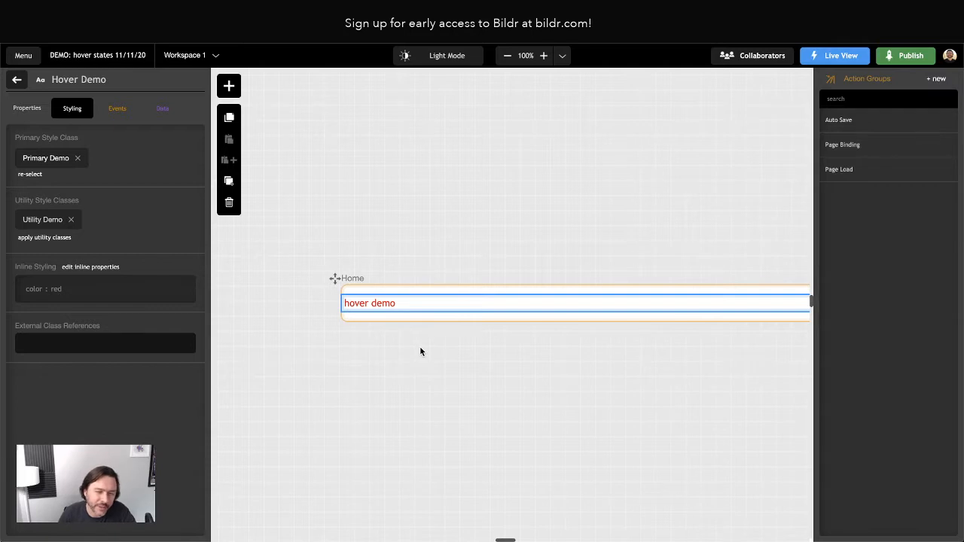
# Scroll the canvas right and deselect the hover demo element.
pyautogui.hscroll(3, 418, 346)
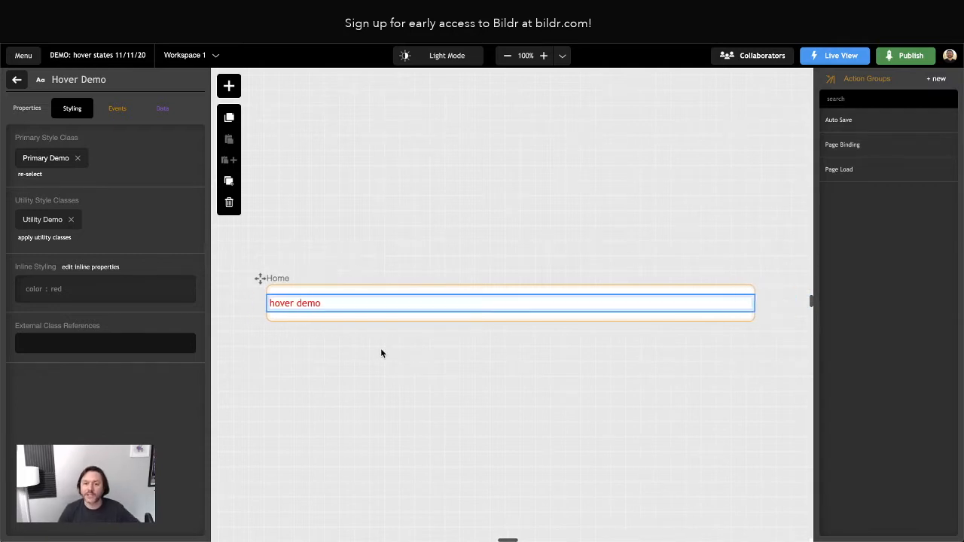
pyautogui.hscroll(1, 380, 353)
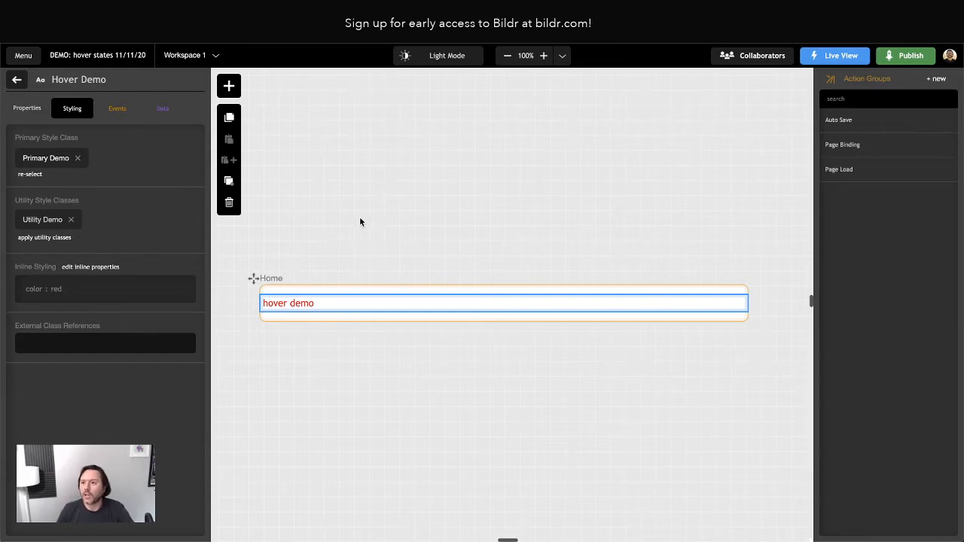
pyautogui.click(386, 204)
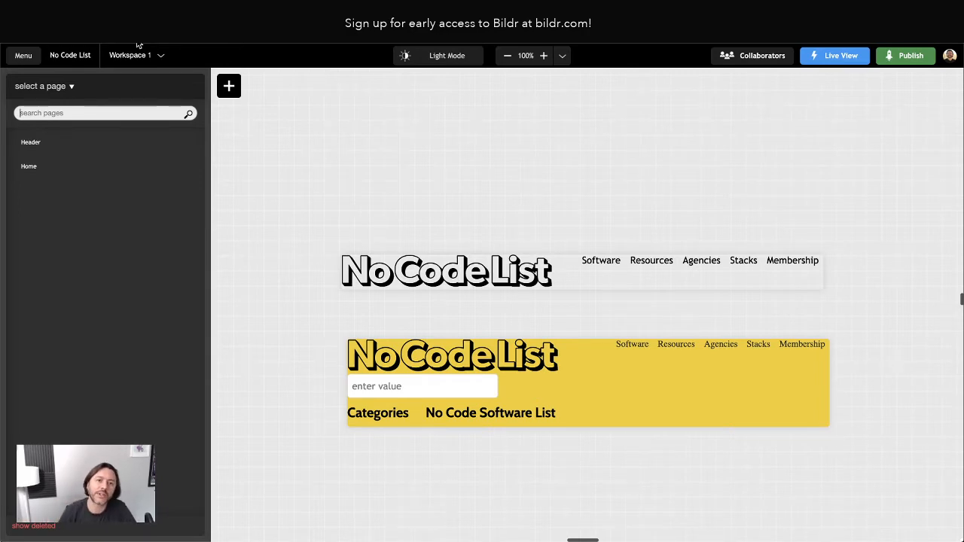
# Scroll down to the No Code List Home page and open the new elements and pages panel.
pyautogui.hscroll(3, 433, 350)
pyautogui.scroll(-2, 448, 362)
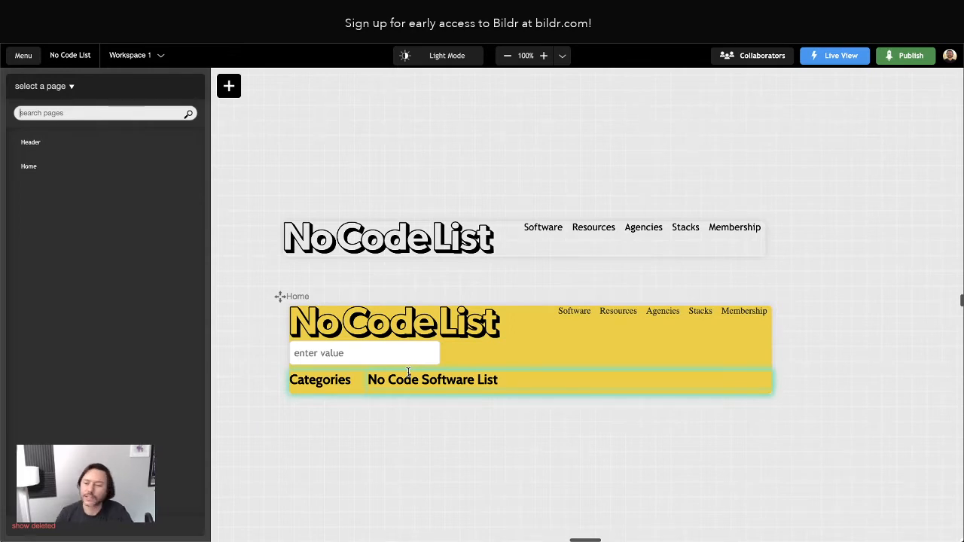
pyautogui.scroll(-3, 456, 372)
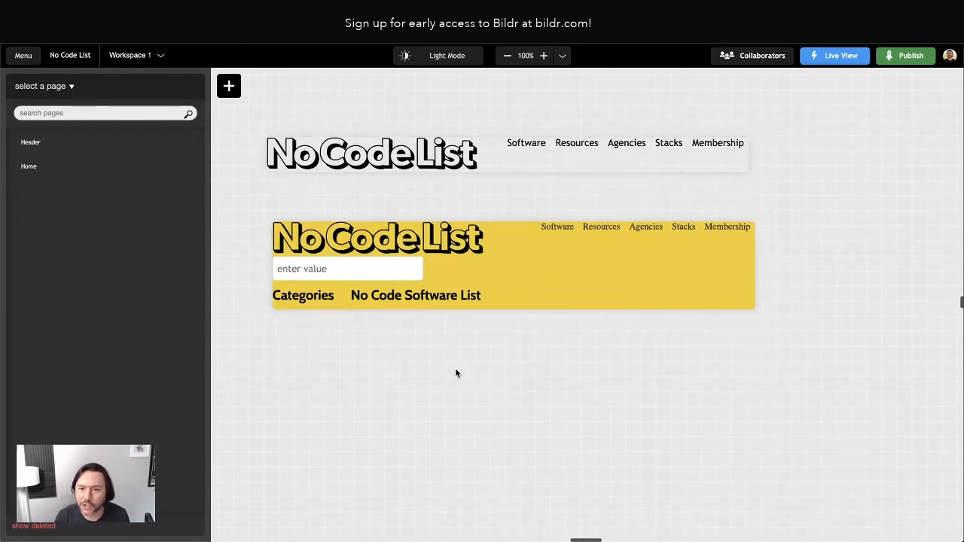
pyautogui.click(229, 85)
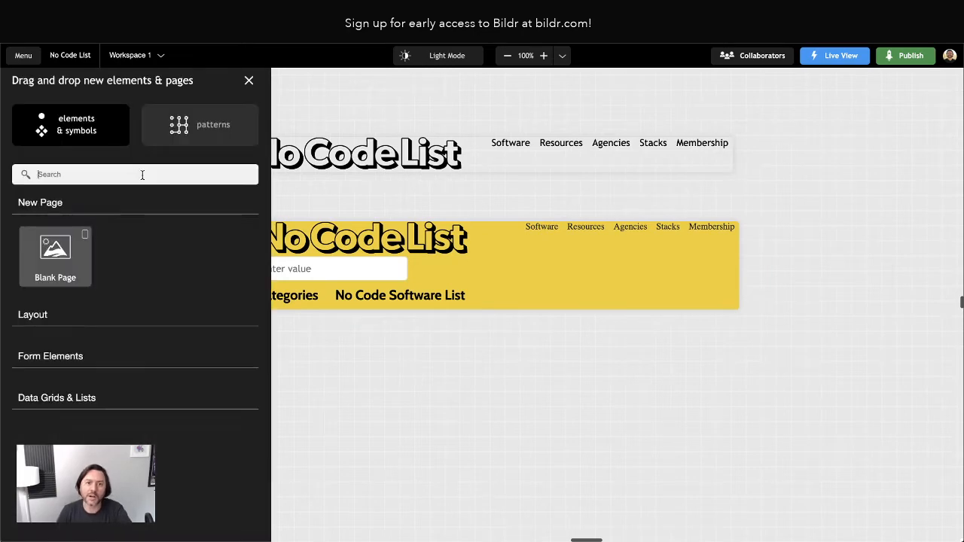
# Add a blank page named 'Card' to the No Code List project.
pyautogui.moveTo(54, 256); pyautogui.dragTo(823, 246)
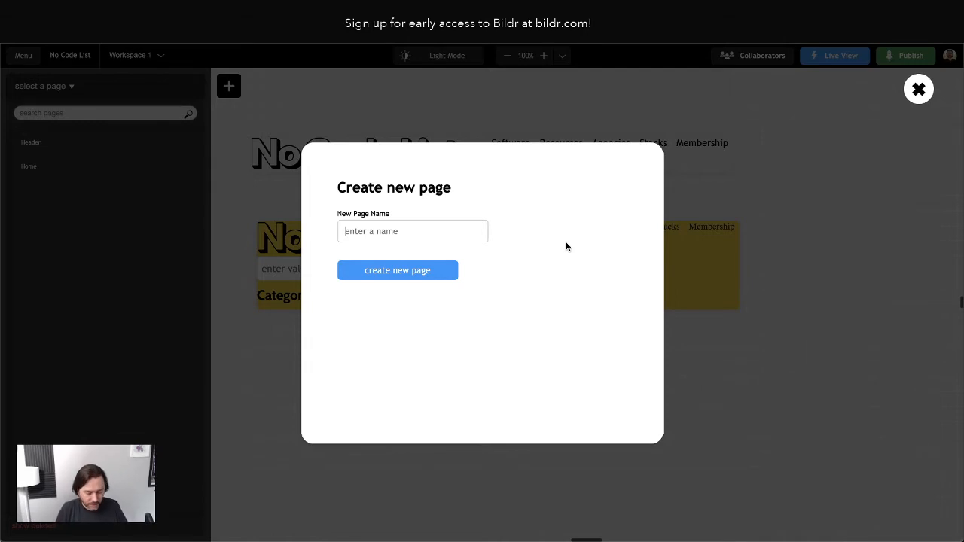
pyautogui.write('Card')
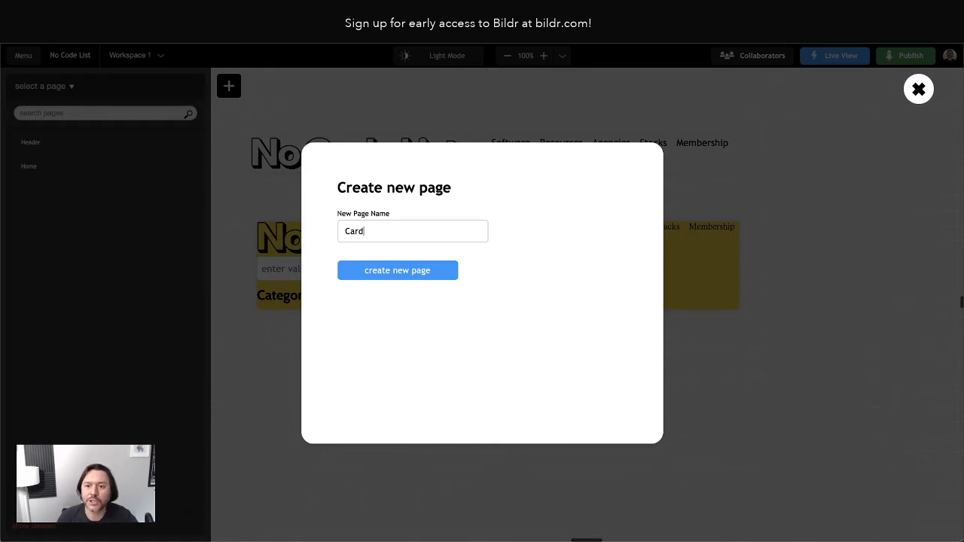
pyautogui.click(440, 270)
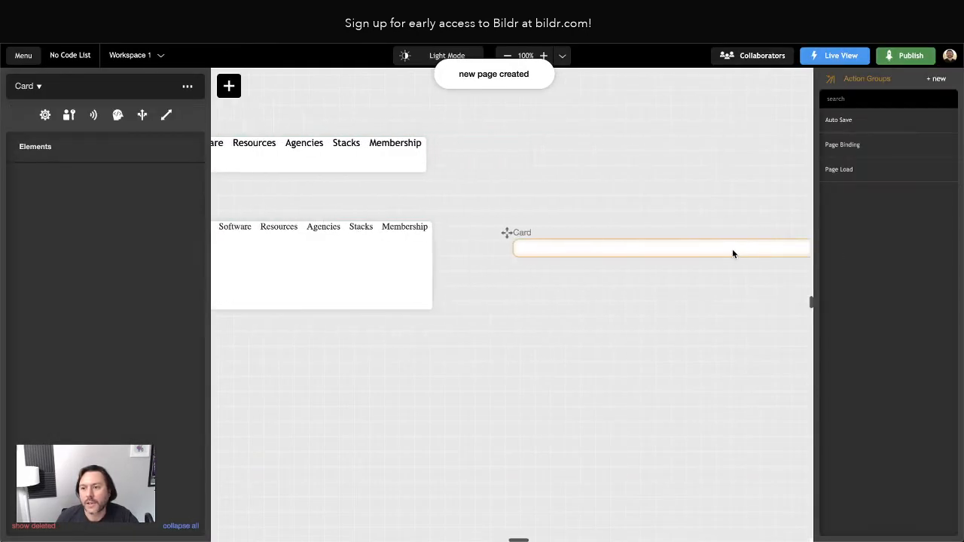
# Drag a Container element from the new-elements panel into the Card page.
pyautogui.click(226, 88)
pyautogui.write('co')
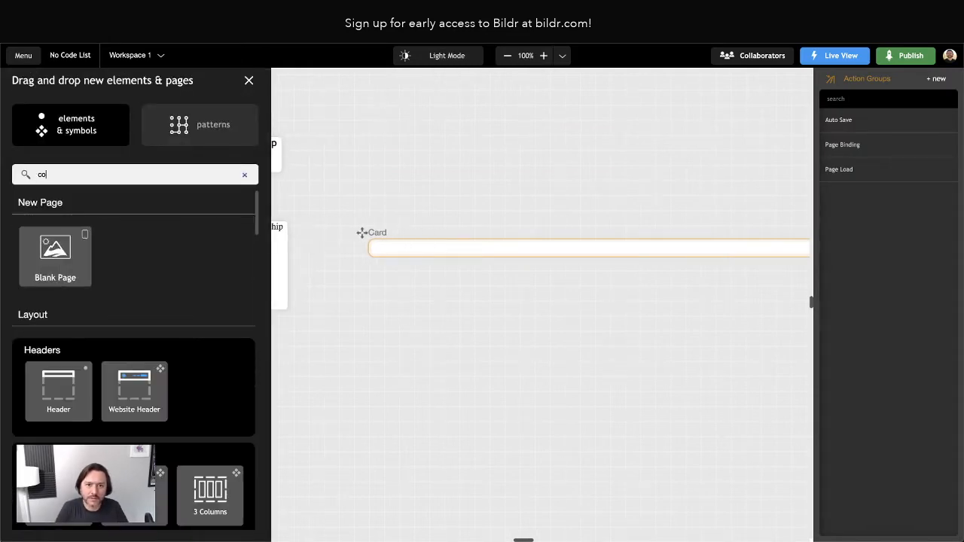
pyautogui.write('ntainer')
pyautogui.click(131, 273)
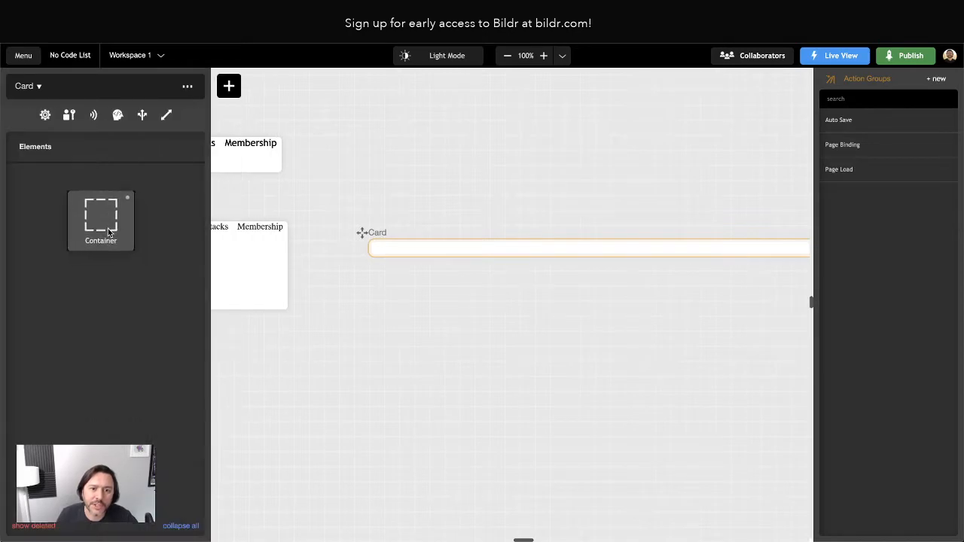
pyautogui.moveTo(108, 232); pyautogui.dragTo(452, 252)
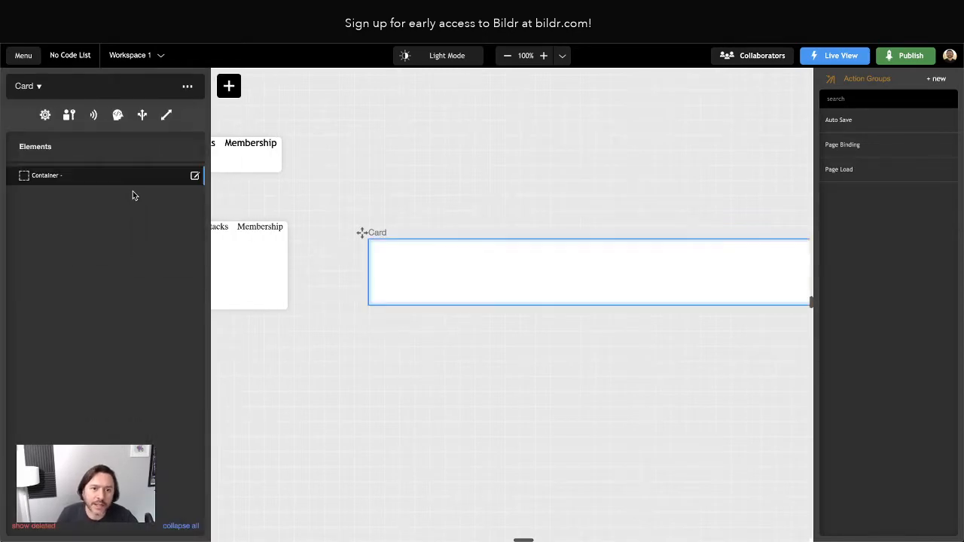
# Remove the default Container primary style class from the new Container.
pyautogui.click(58, 176)
pyautogui.click(71, 108)
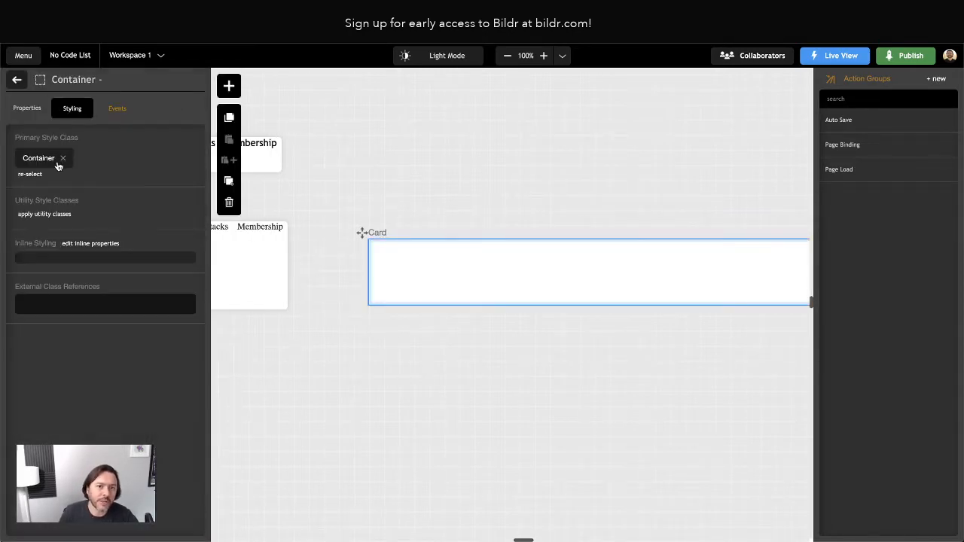
pyautogui.click(58, 165)
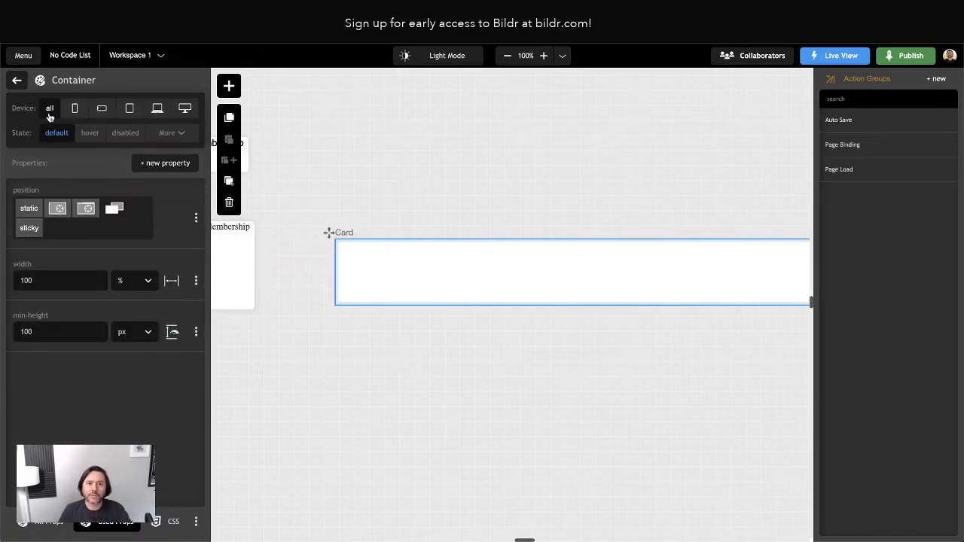
pyautogui.click(18, 80)
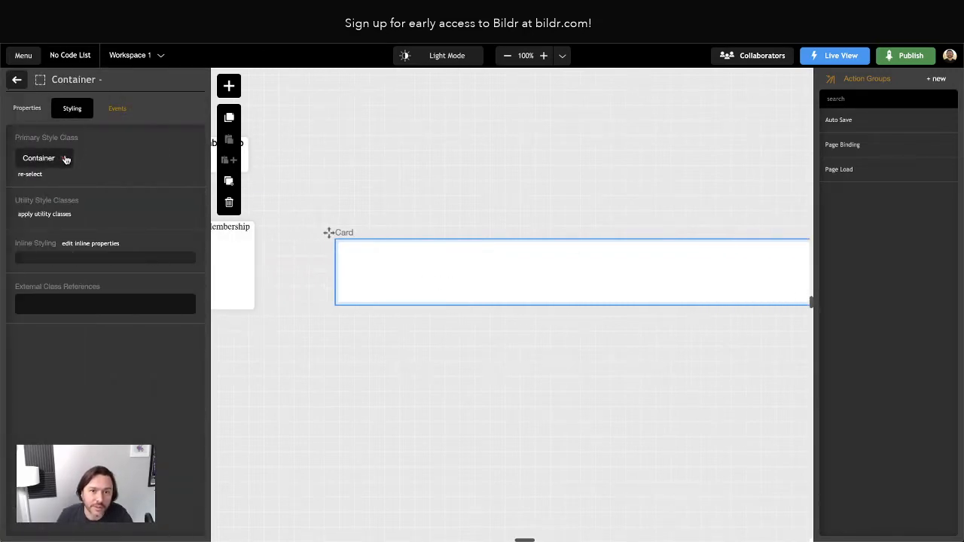
pyautogui.click(64, 158)
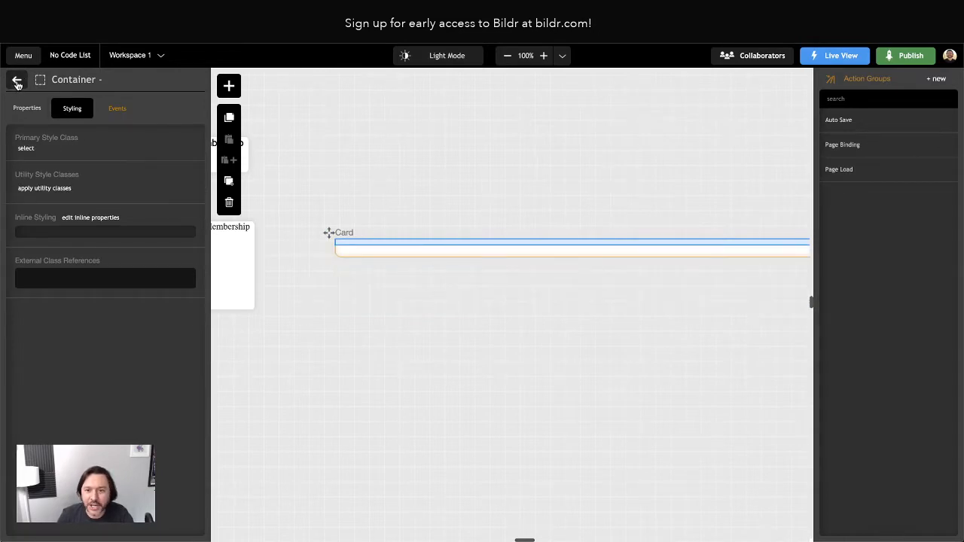
# Create a new primary style class named 'Card' and apply it to the Container.
pyautogui.click(27, 149)
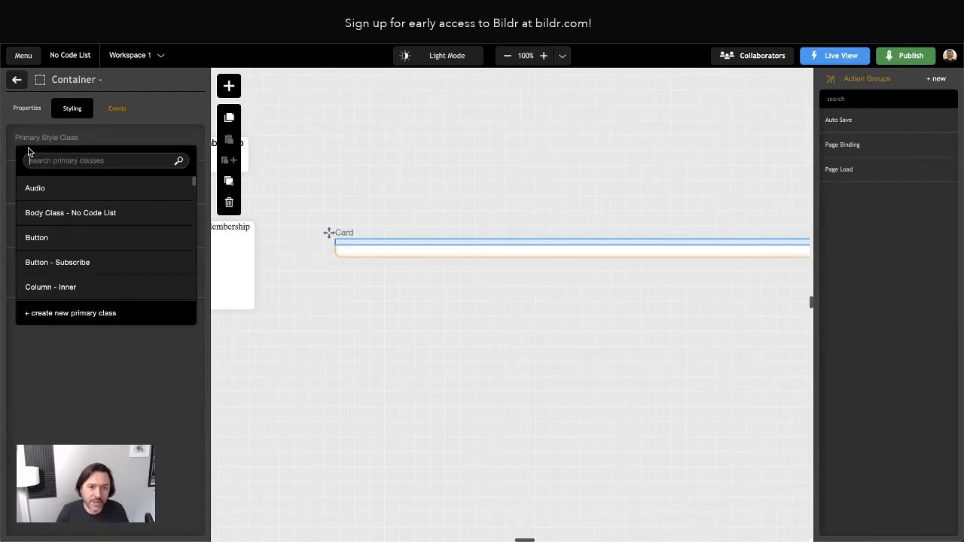
pyautogui.click(63, 313)
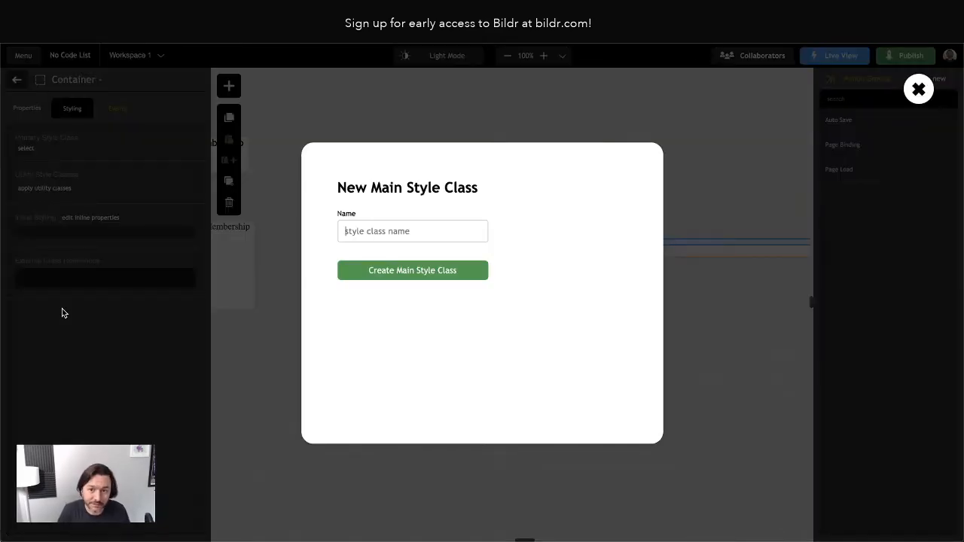
pyautogui.write('Card')
pyautogui.click(414, 274)
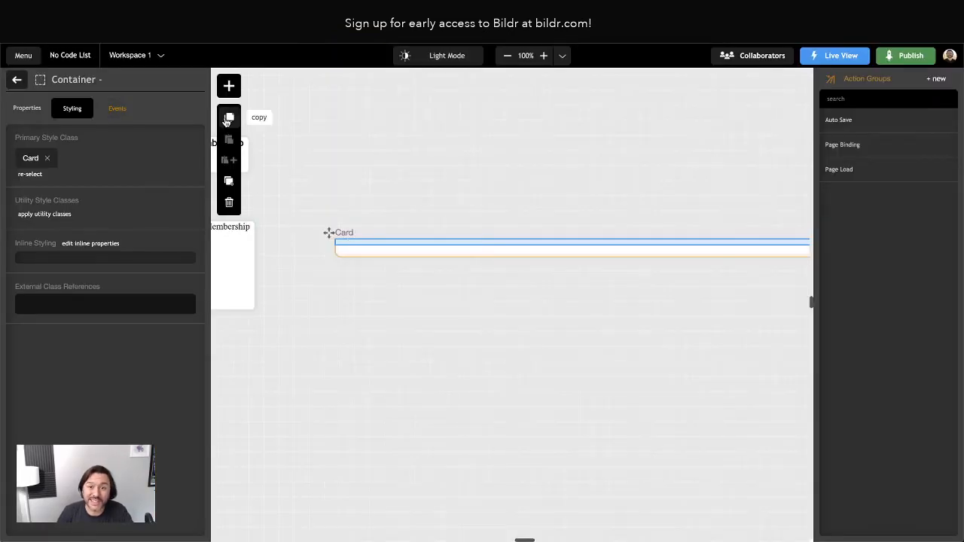
# Add a heading inside the Container and change its text to 'Software Name'.
pyautogui.click(228, 85)
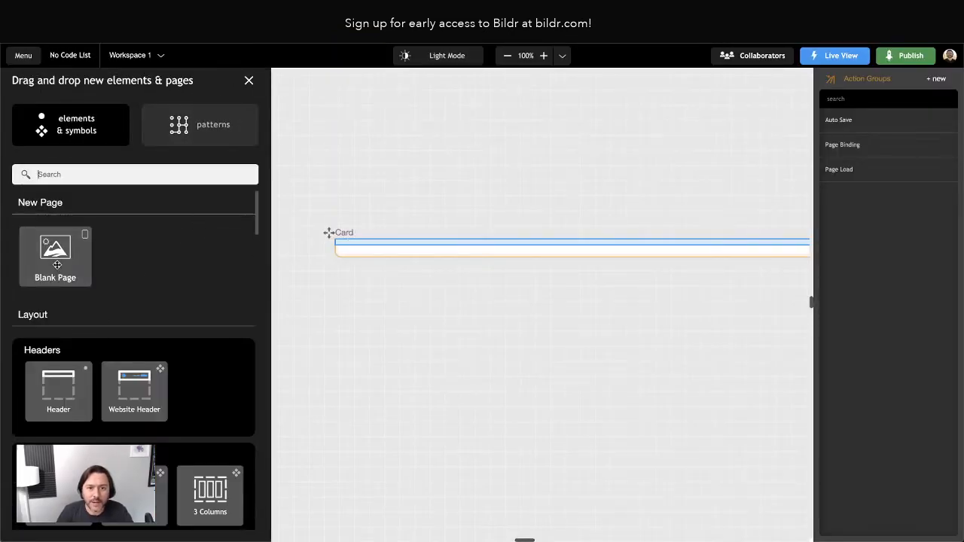
pyautogui.scroll(-5, 68, 271)
pyautogui.scroll(-6, 142, 379)
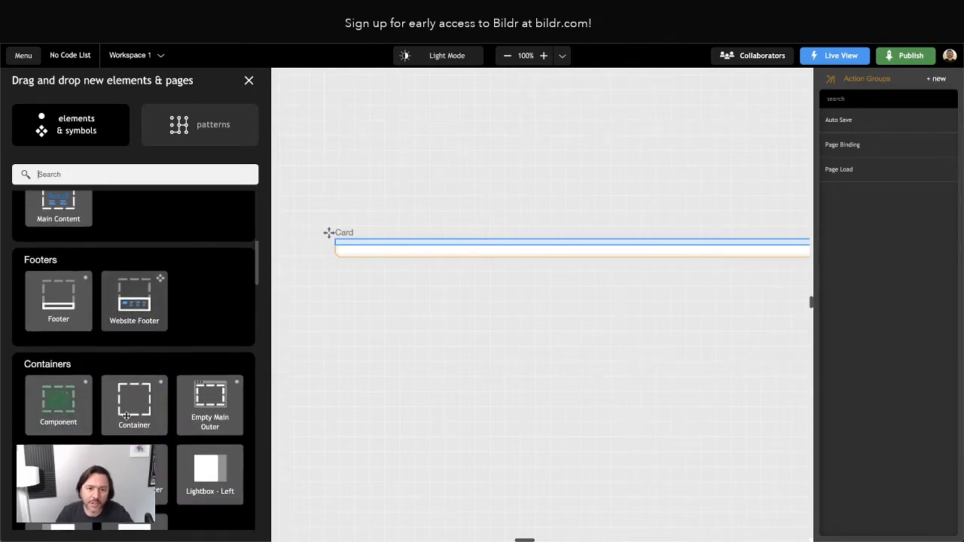
pyautogui.write('heading')
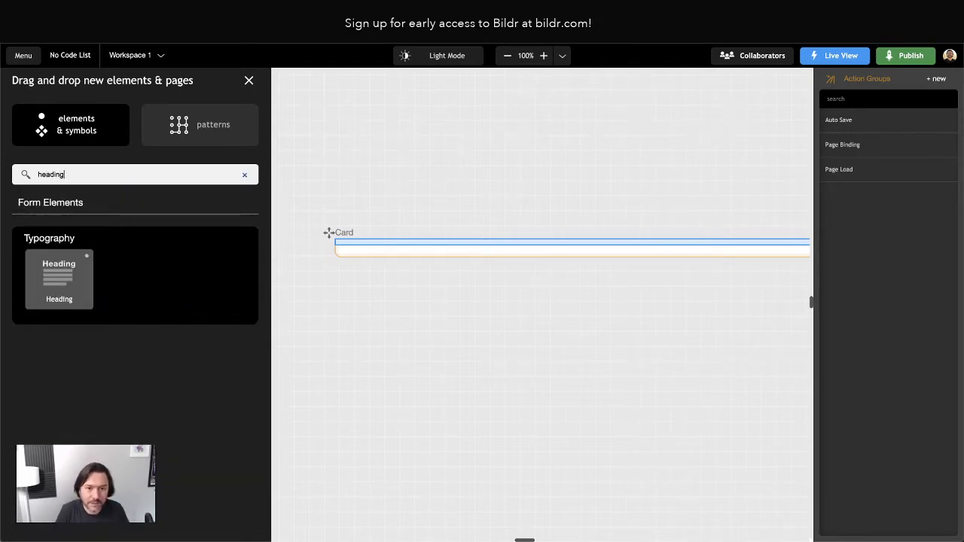
pyautogui.moveTo(61, 280); pyautogui.dragTo(87, 176)
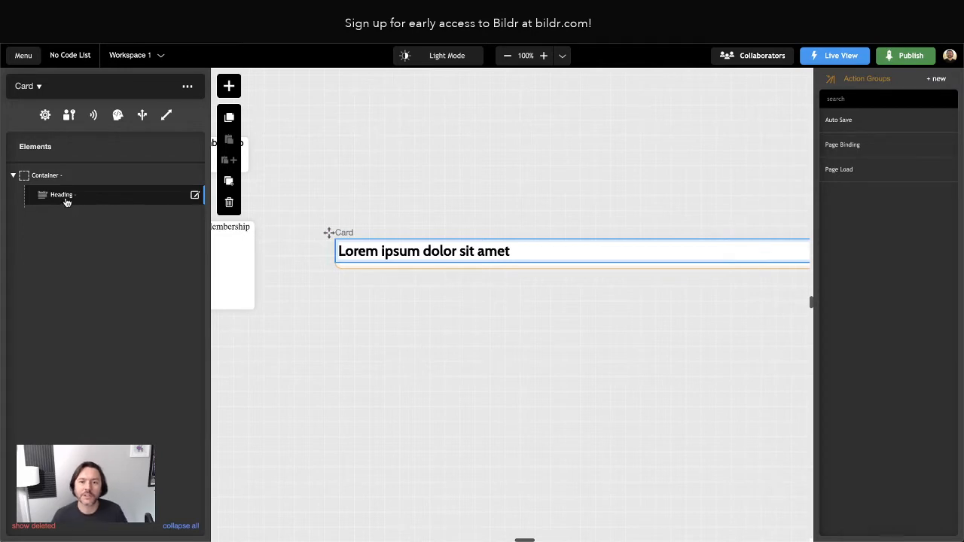
pyautogui.click(66, 200)
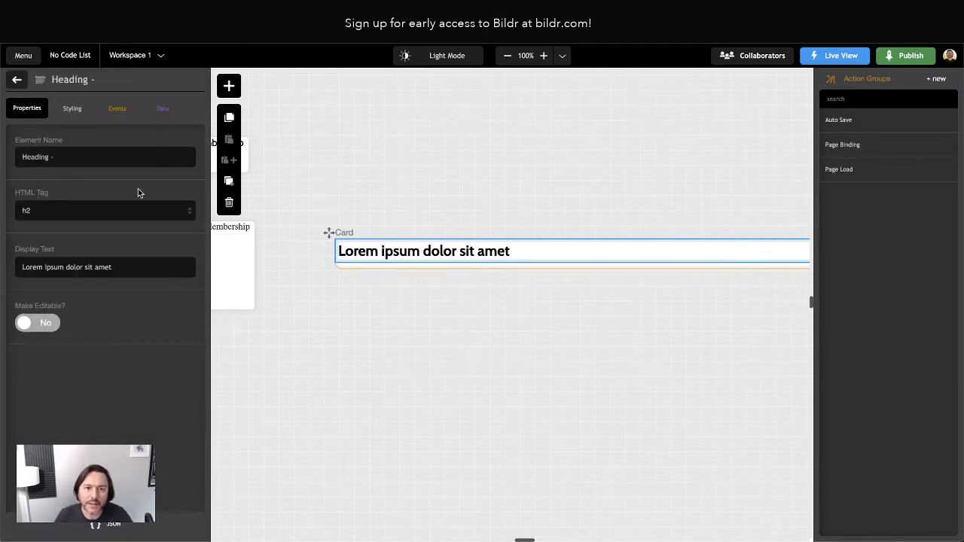
pyautogui.tripleClick(43, 267)
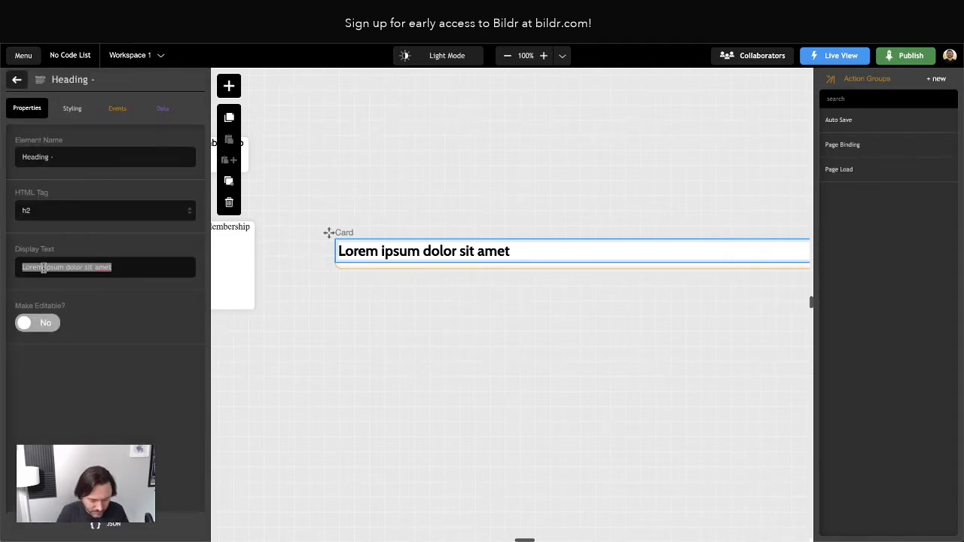
pyautogui.write('Software Name')
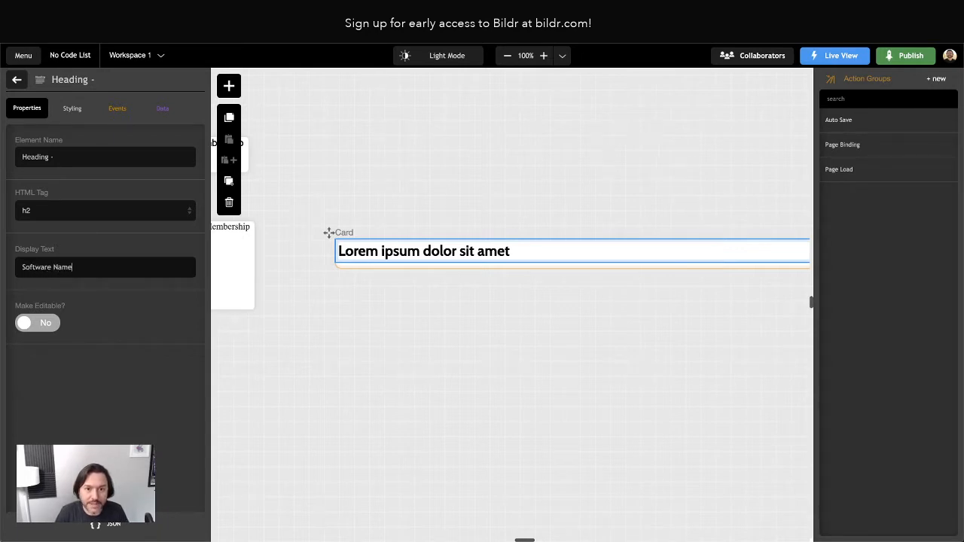
pyautogui.click(373, 356)
# Narrow the Software Name card and move the empty duplicate Card page above it.
pyautogui.hscroll(-1, 371, 346)
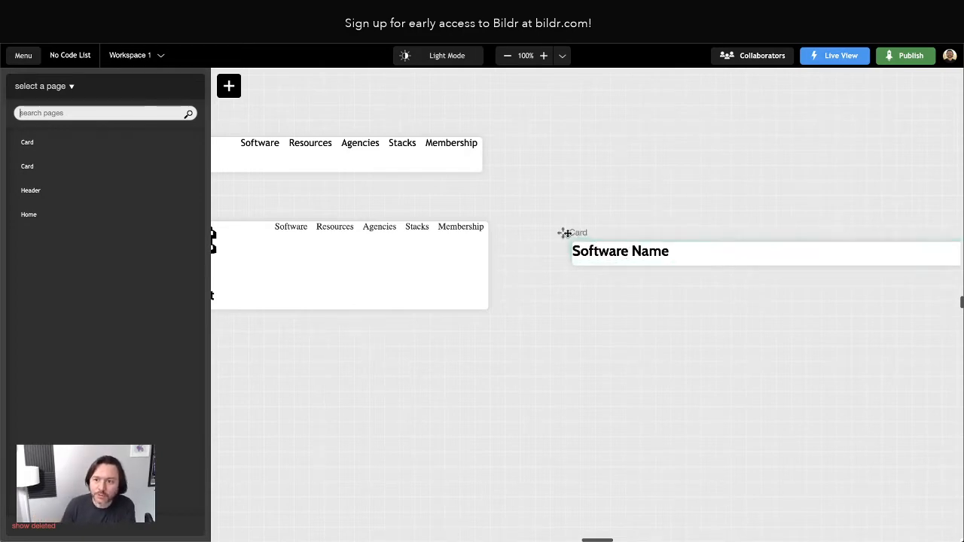
pyautogui.moveTo(563, 233); pyautogui.dragTo(528, 225)
pyautogui.hscroll(2, 678, 245)
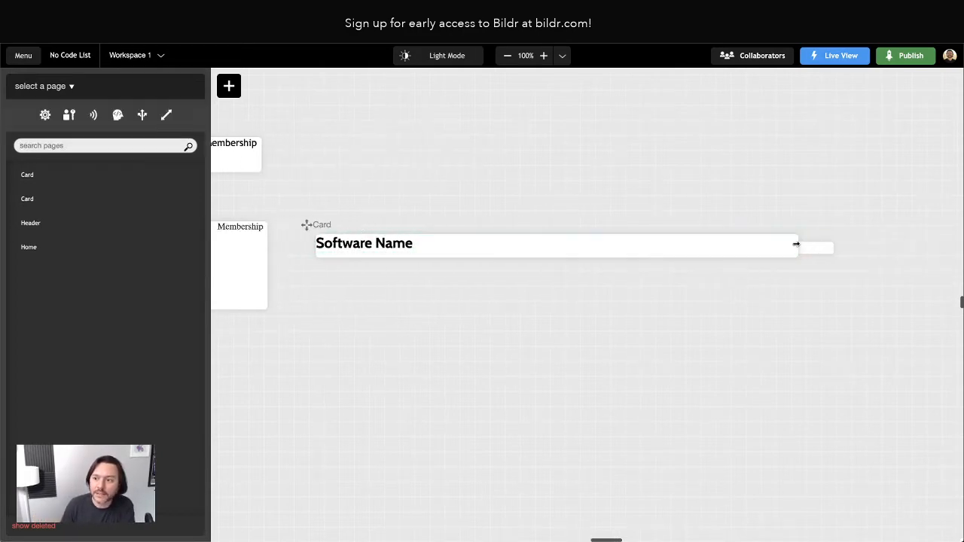
pyautogui.moveTo(795, 240); pyautogui.dragTo(501, 238)
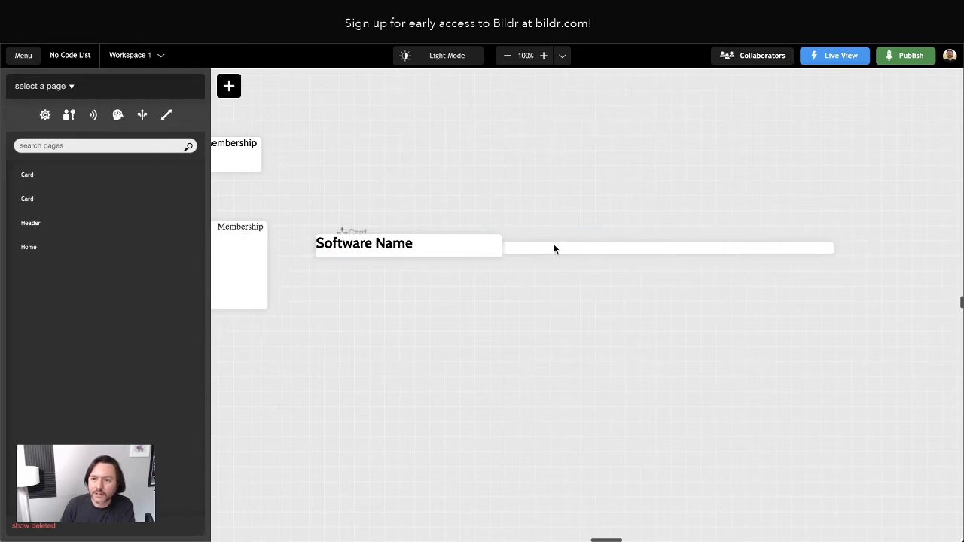
pyautogui.click(345, 229)
pyautogui.moveTo(344, 230); pyautogui.dragTo(385, 143)
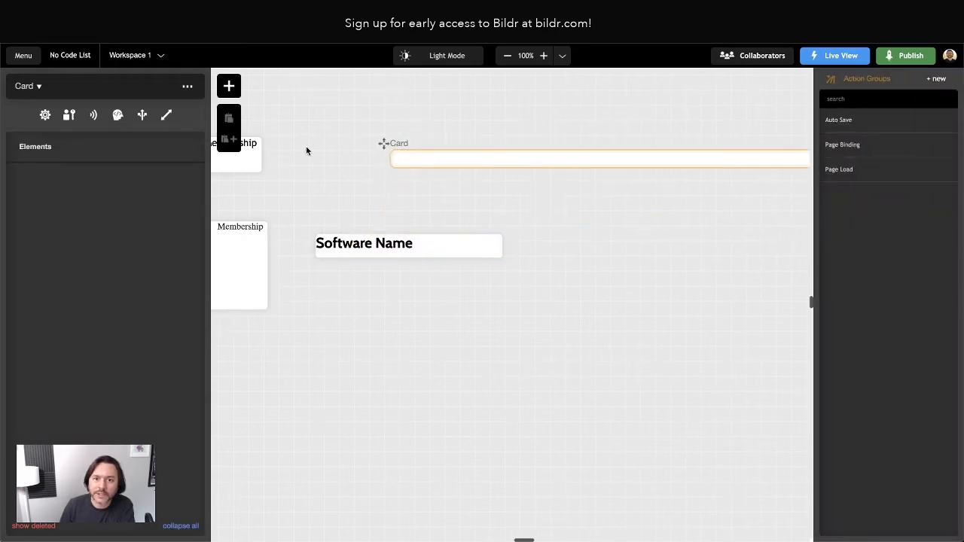
# Delete the empty duplicate Card page from its page options and confirm.
pyautogui.click(187, 86)
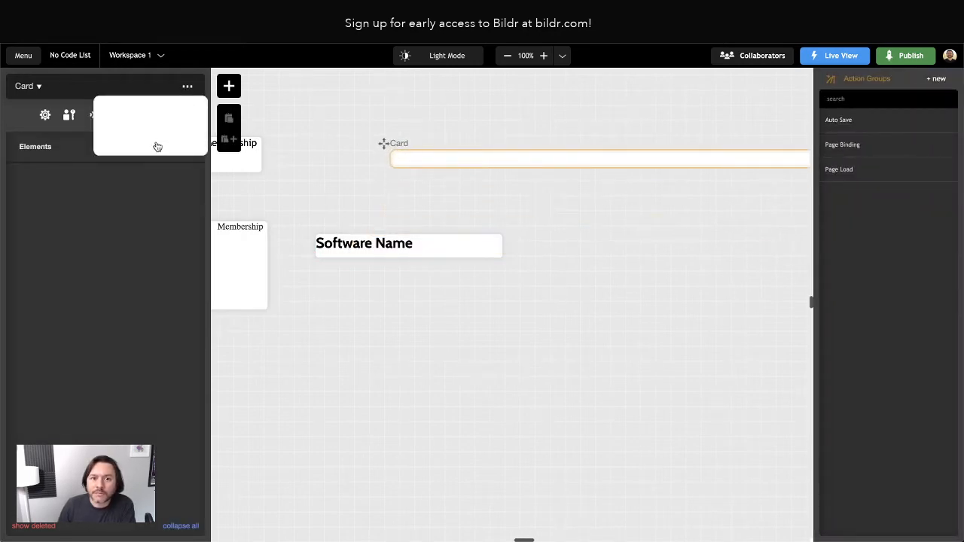
pyautogui.click(144, 157)
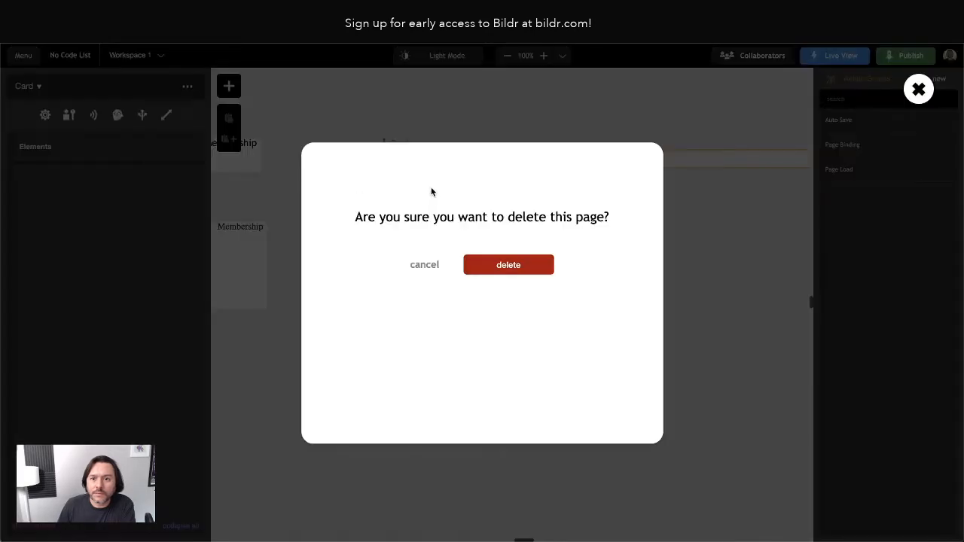
pyautogui.click(507, 269)
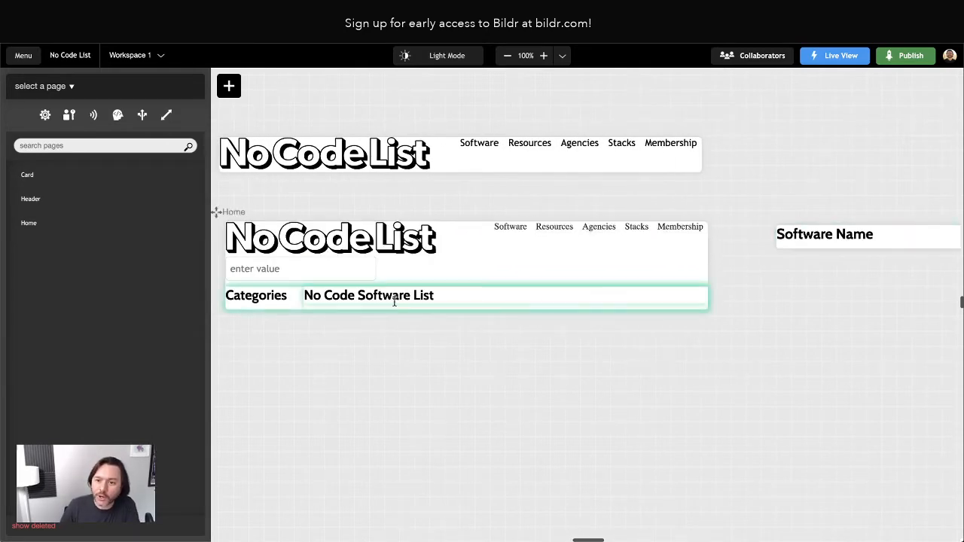
# Place a List of Cards element directly under the No Code Software List heading.
pyautogui.click(353, 298)
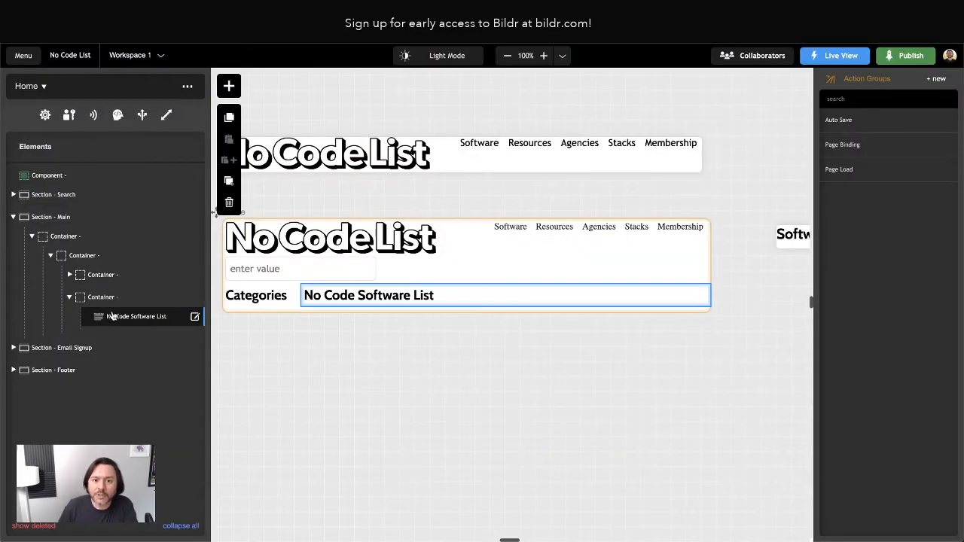
pyautogui.click(228, 86)
pyautogui.write('list')
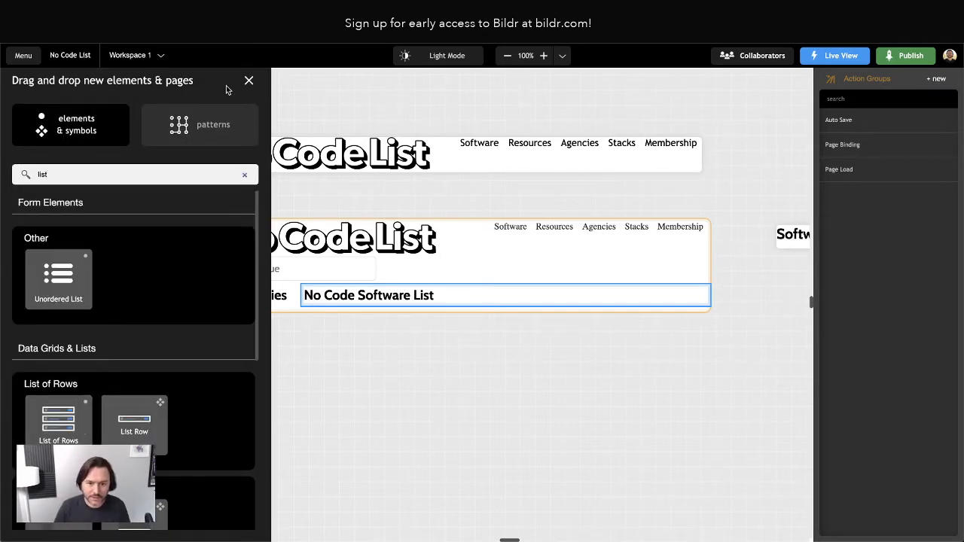
pyautogui.scroll(-4, 156, 303)
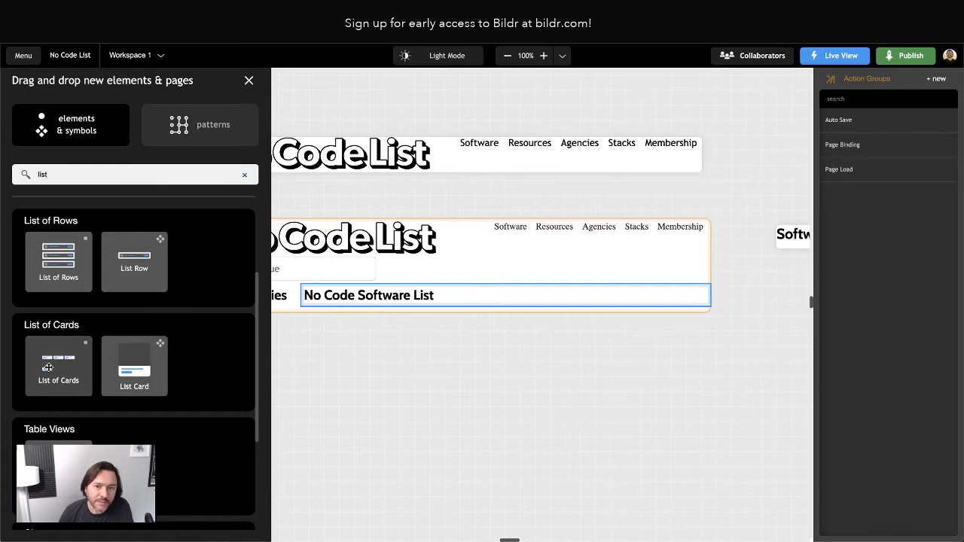
pyautogui.moveTo(47, 367); pyautogui.dragTo(123, 302)
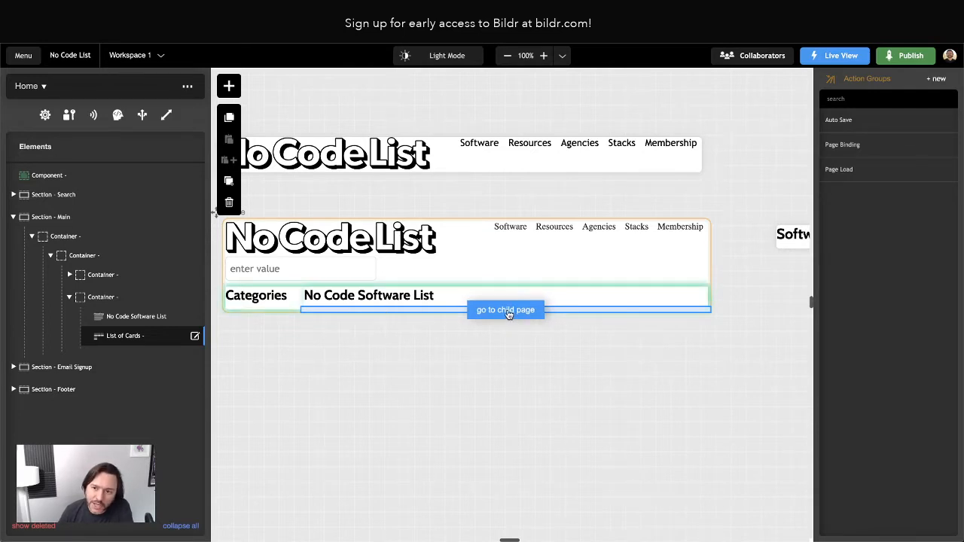
pyautogui.hscroll(1, 508, 314)
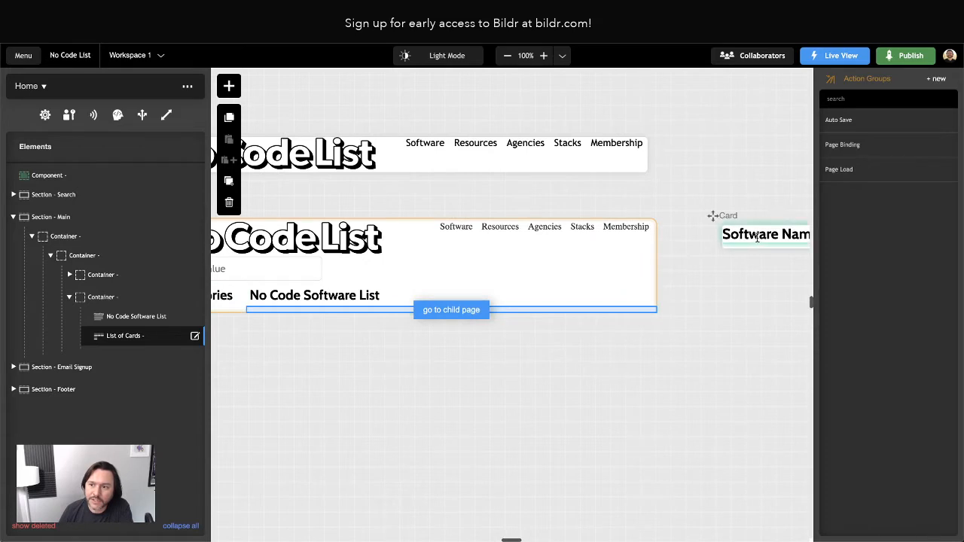
# Open the List of Cards' child page, then reload the editor.
pyautogui.click(463, 309)
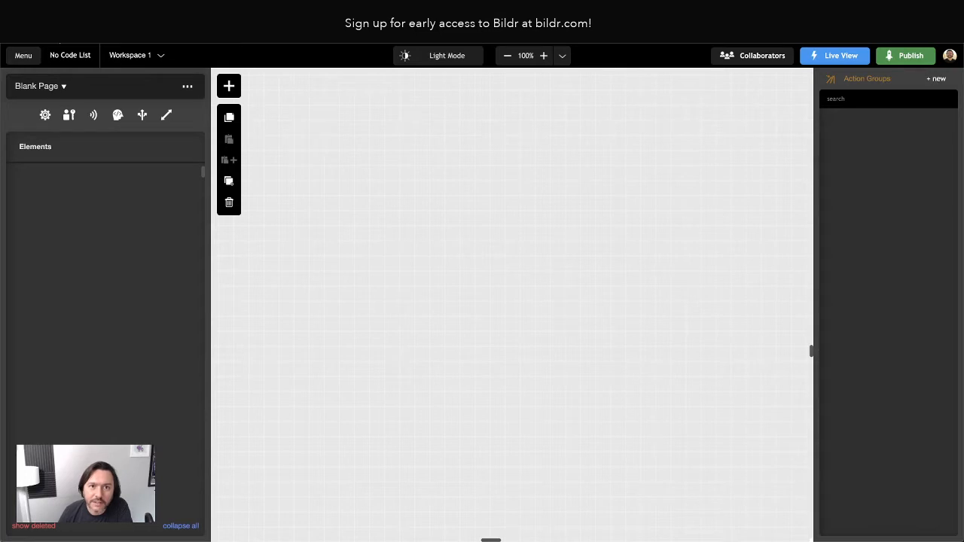
pyautogui.click(56, 34)
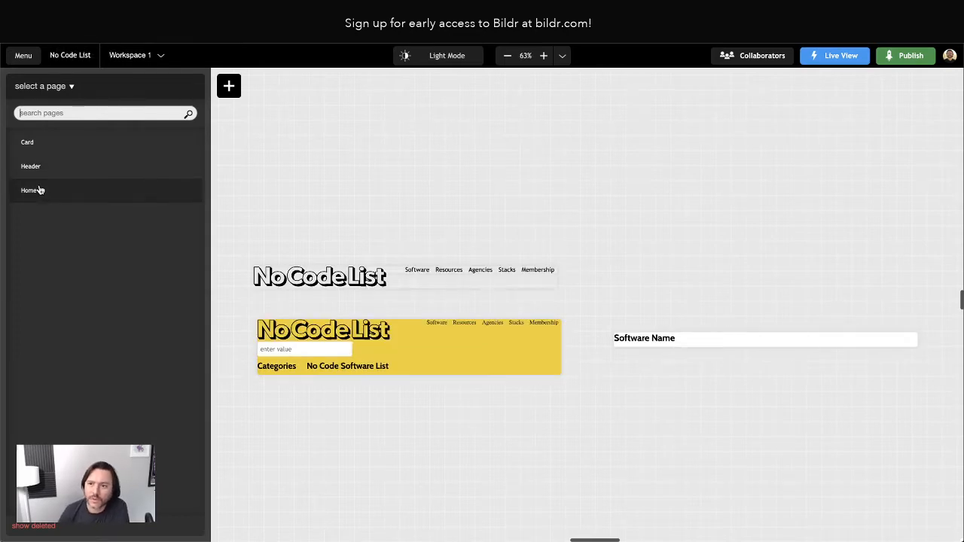
# On the Home page, expand the element tree to the List of Cards and open its properties.
pyautogui.click(39, 191)
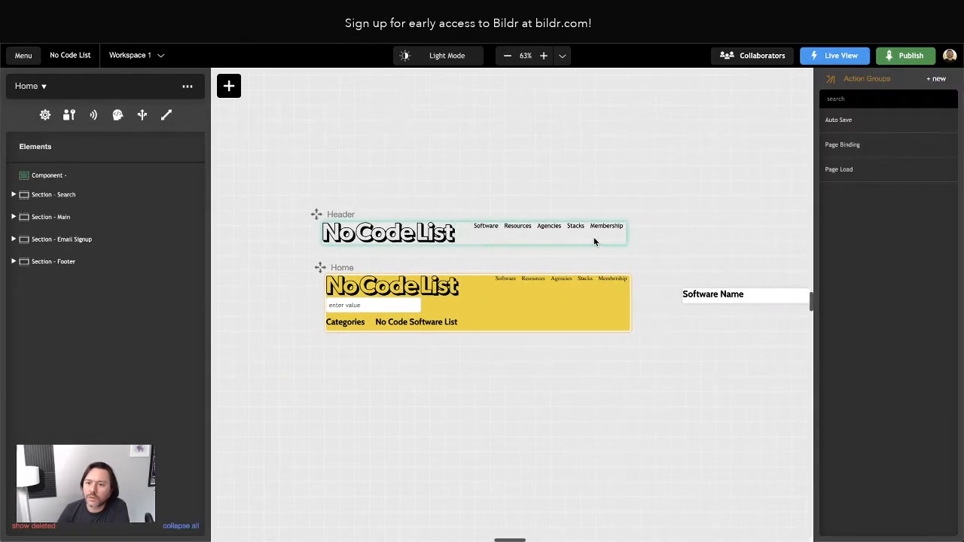
pyautogui.click(13, 217)
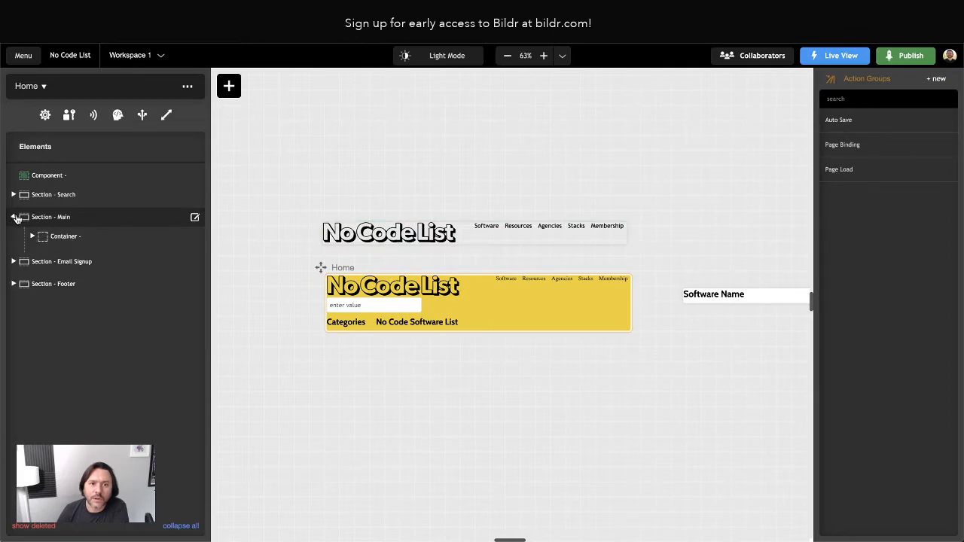
pyautogui.click(32, 237)
pyautogui.click(50, 255)
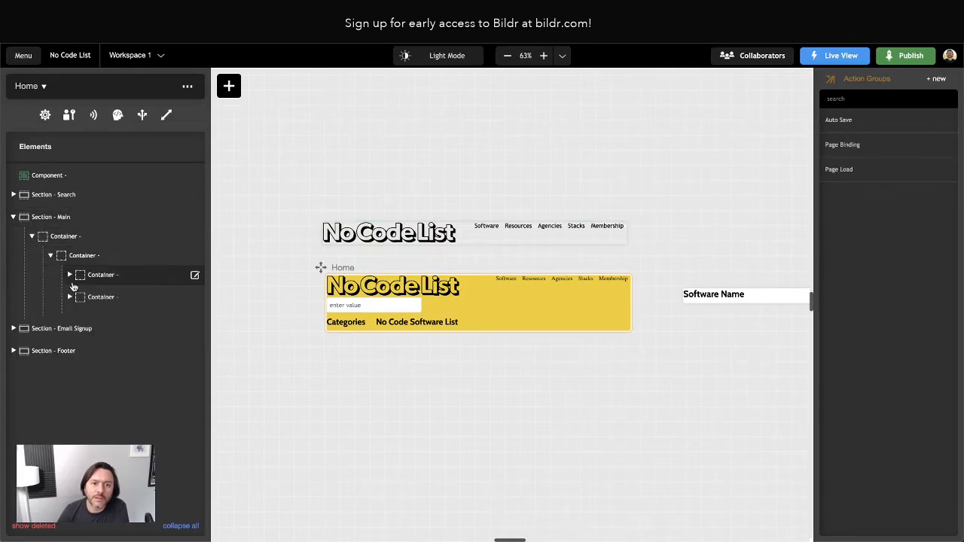
pyautogui.click(70, 297)
pyautogui.click(116, 340)
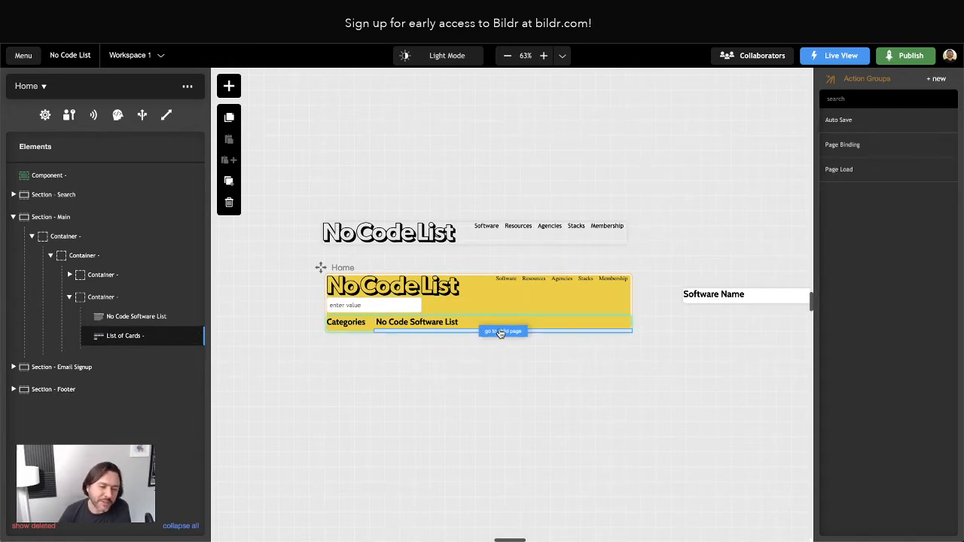
pyautogui.doubleClick(128, 340)
# Enable separate-thread pages, set the list's Row Page to Card, and zoom to 83%.
pyautogui.click(133, 339)
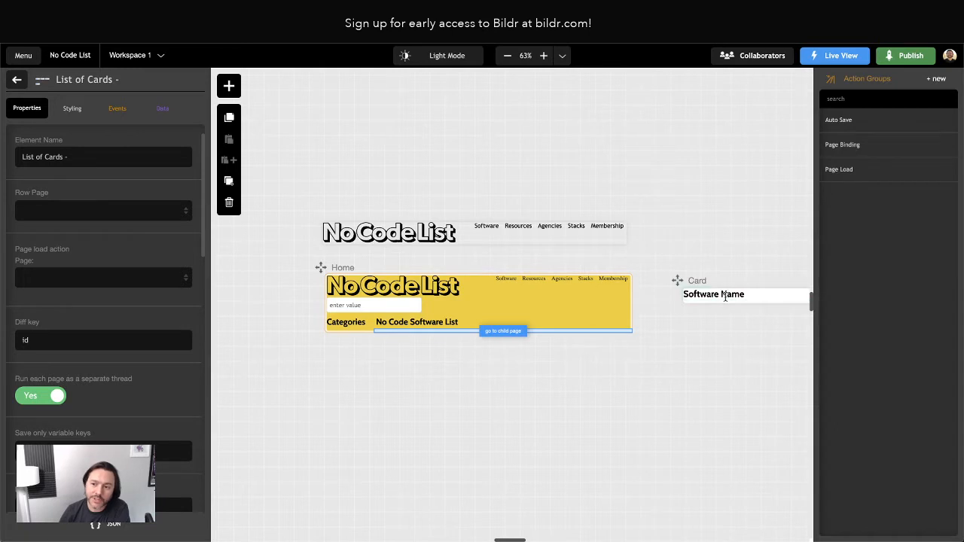
pyautogui.click(75, 210)
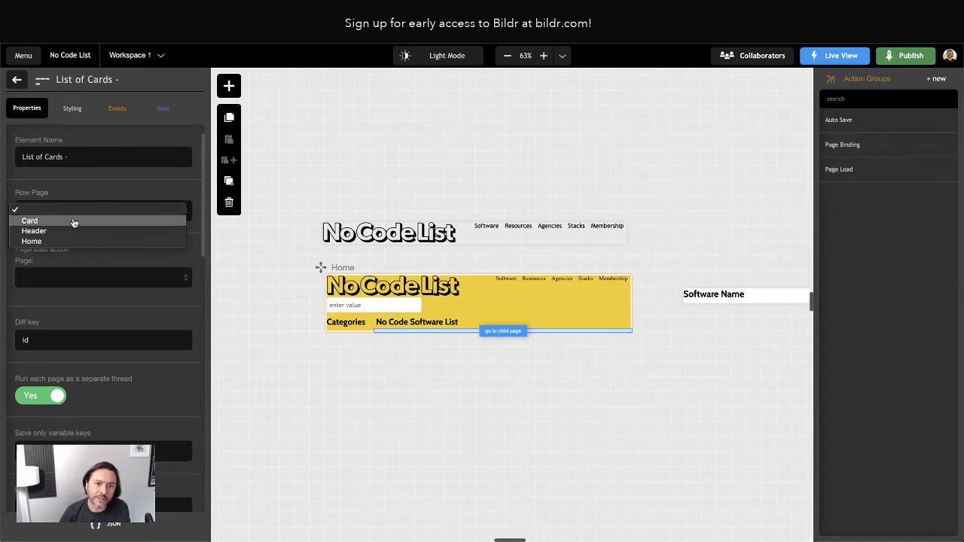
pyautogui.click(74, 220)
pyautogui.scroll(-3, 135, 274)
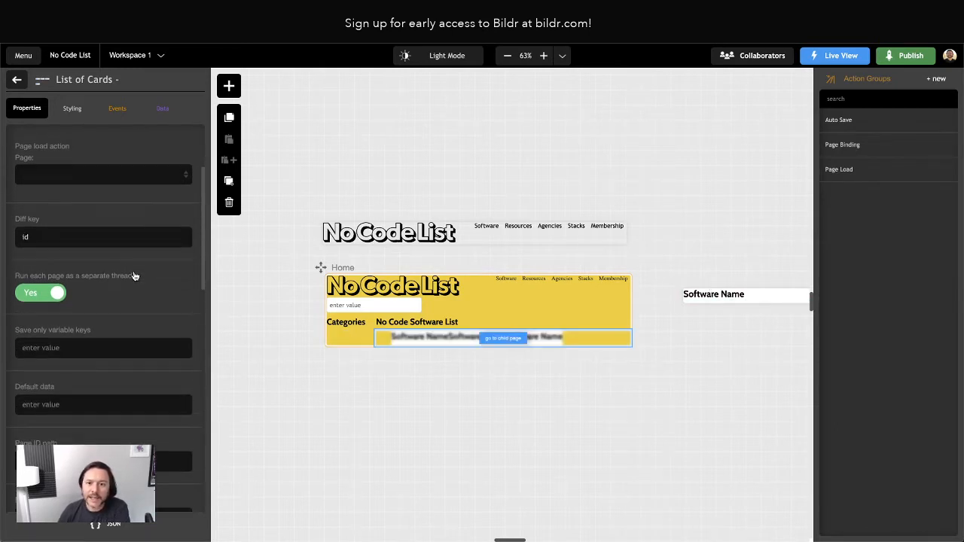
pyautogui.click(520, 381)
pyautogui.click(544, 55)
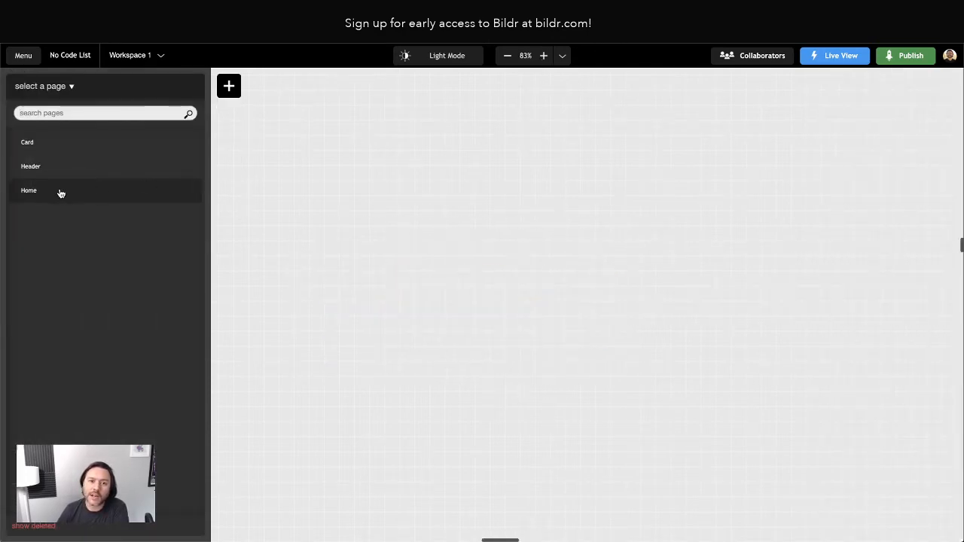
# Back on Home, inspect the repeated Software Name cards and select the List of Cards.
pyautogui.click(30, 190)
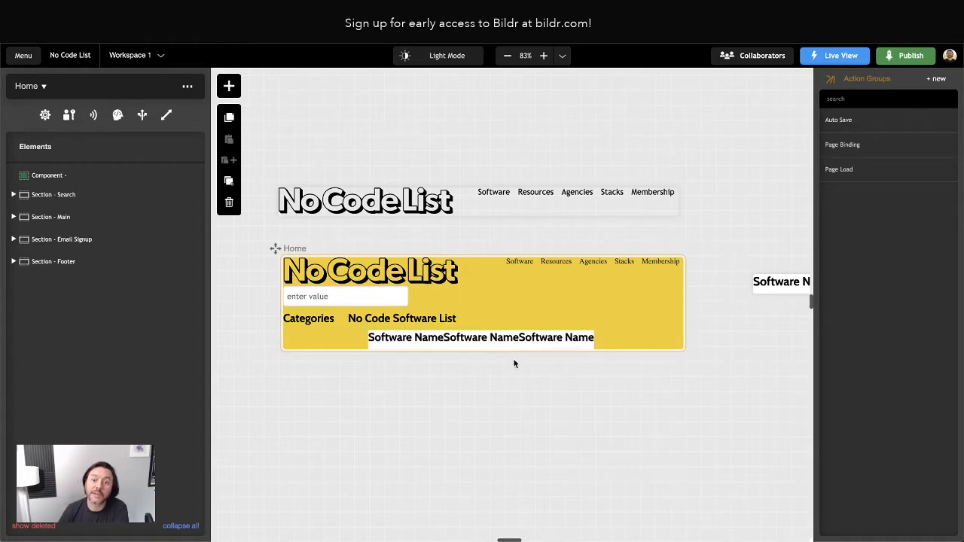
pyautogui.hscroll(2, 519, 372)
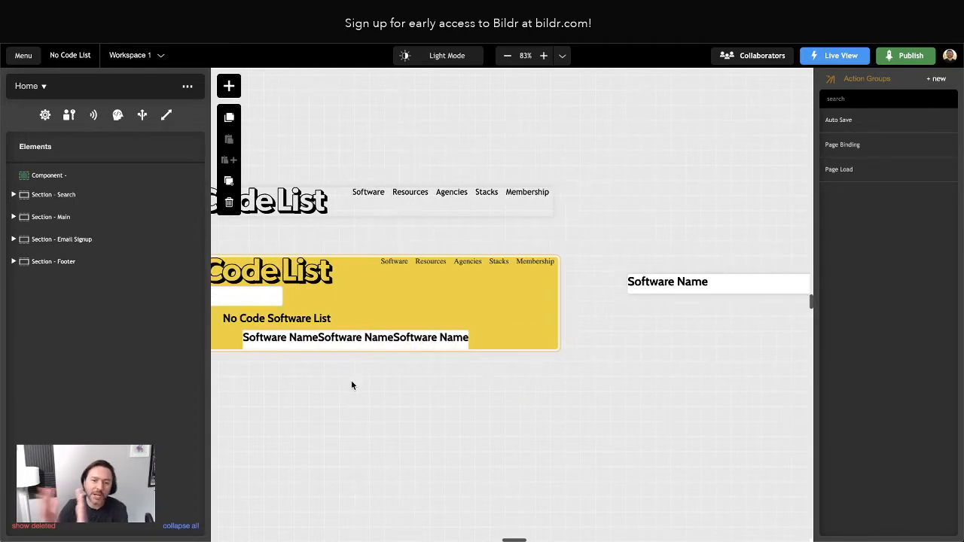
pyautogui.hscroll(2, 661, 287)
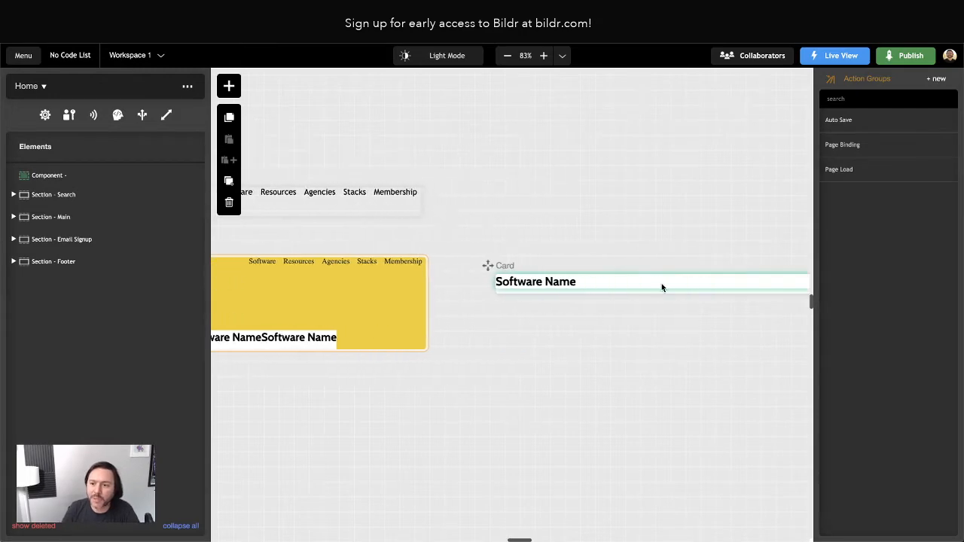
pyautogui.hscroll(2, 661, 287)
pyautogui.click(474, 287)
pyautogui.click(444, 285)
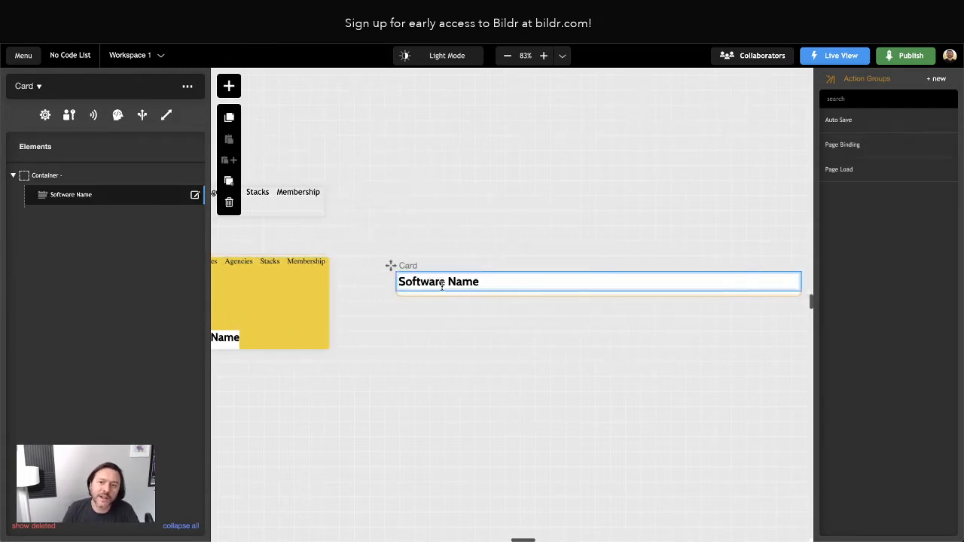
pyautogui.hscroll(1, 452, 283)
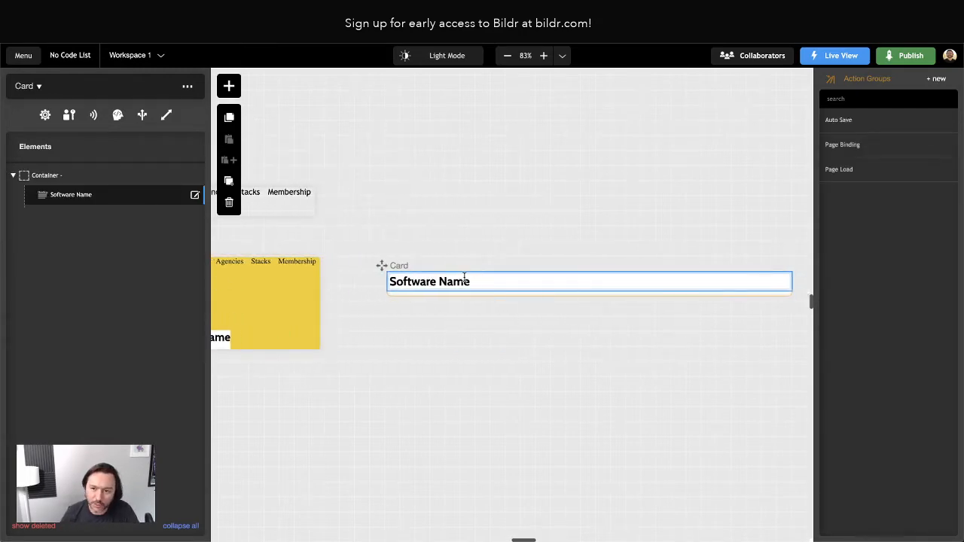
pyautogui.hscroll(1, 464, 277)
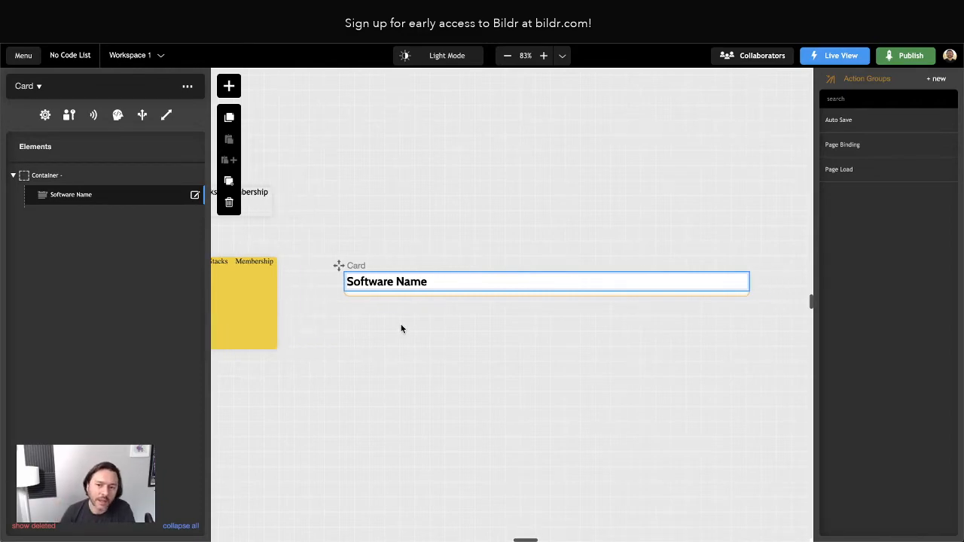
pyautogui.hscroll(-8, 399, 329)
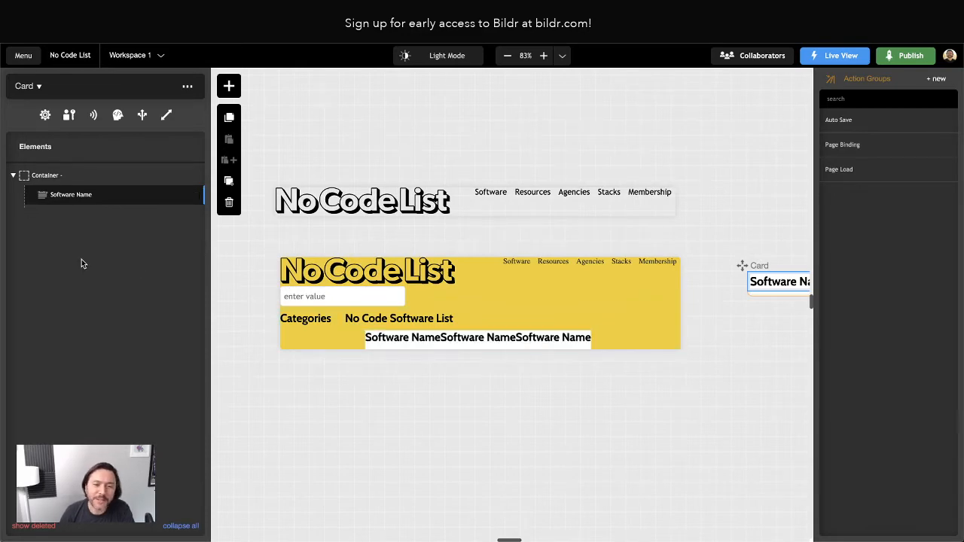
pyautogui.click(438, 337)
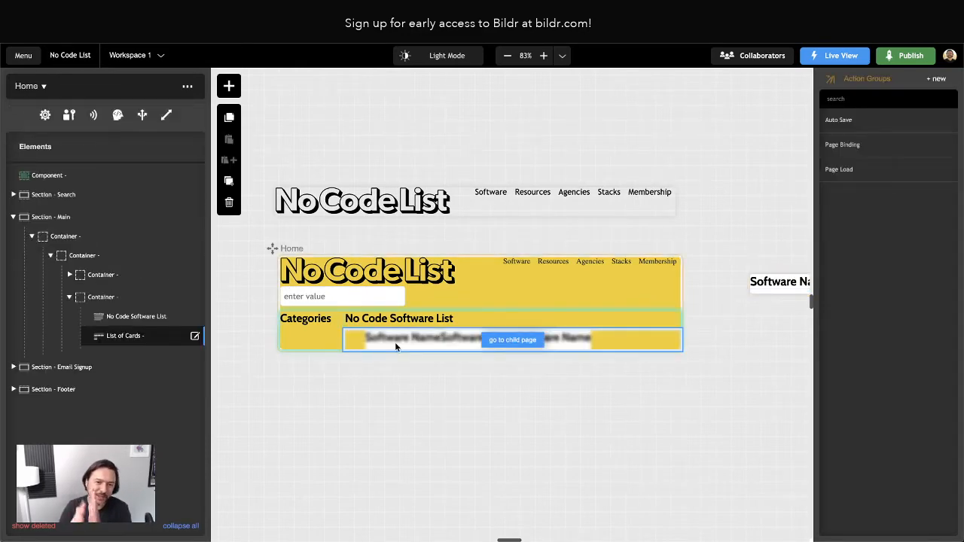
pyautogui.click(378, 403)
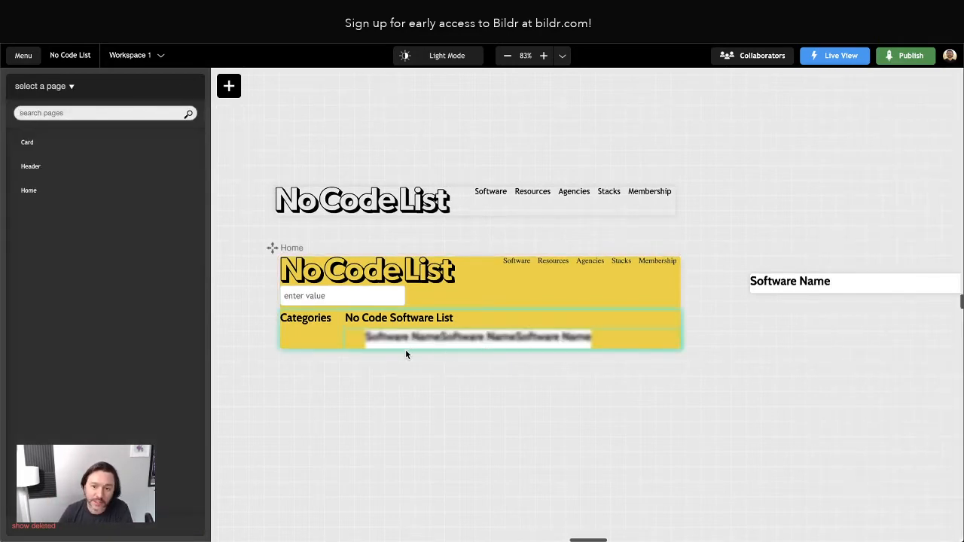
pyautogui.click(380, 342)
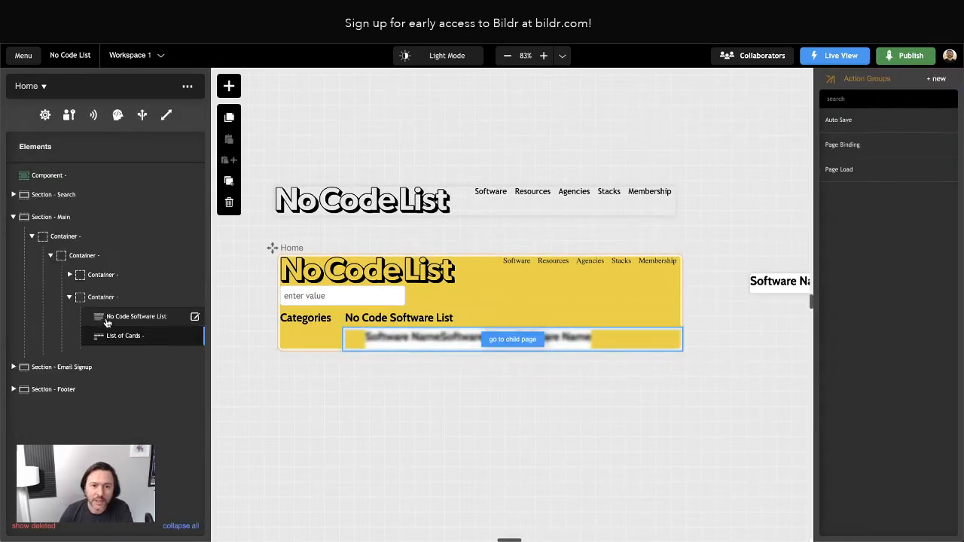
# Set the List of Cards - Outer class to flex row, then remove it from the list.
pyautogui.doubleClick(111, 338)
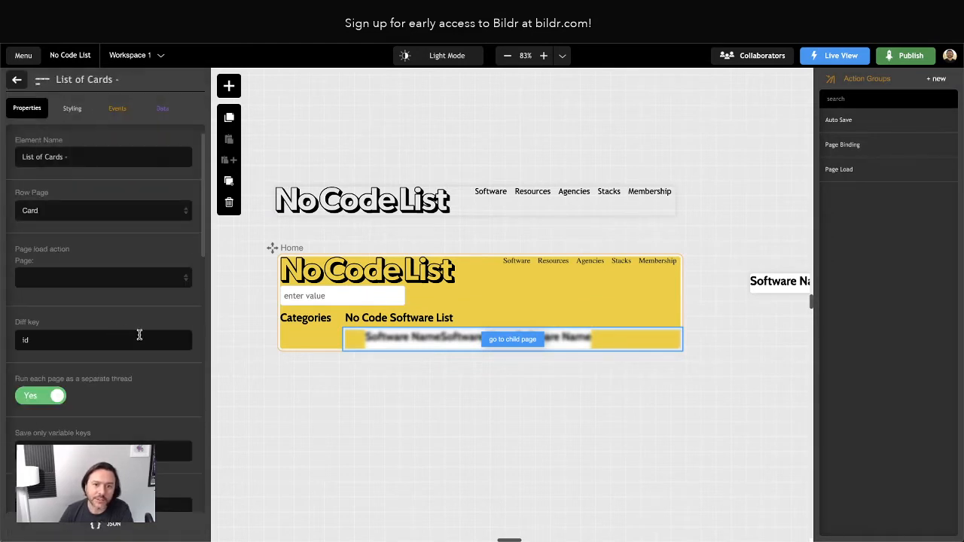
pyautogui.click(76, 109)
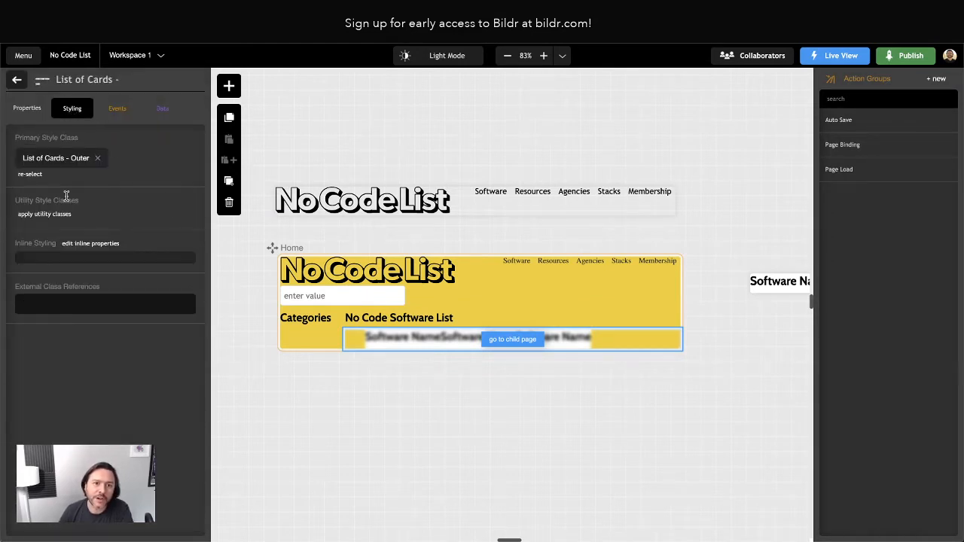
pyautogui.click(46, 160)
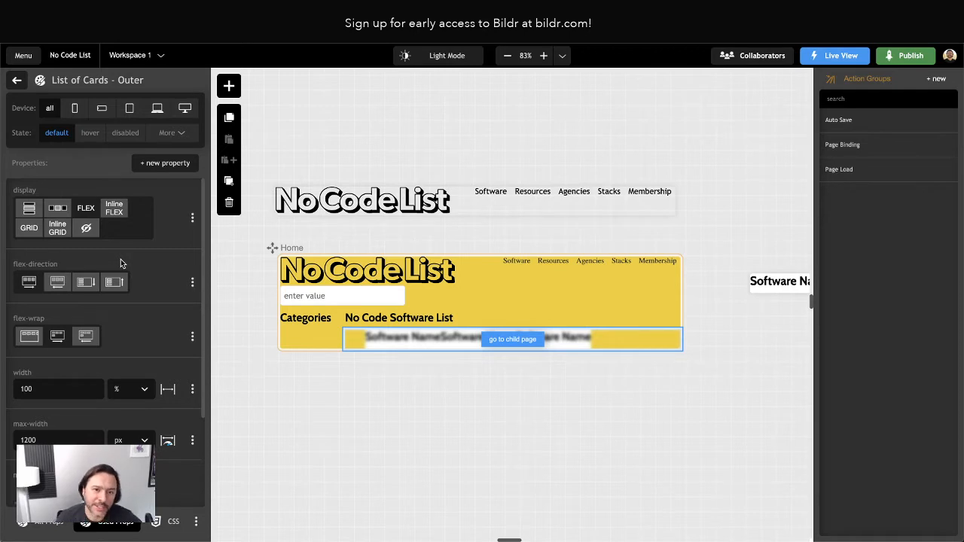
pyautogui.click(85, 208)
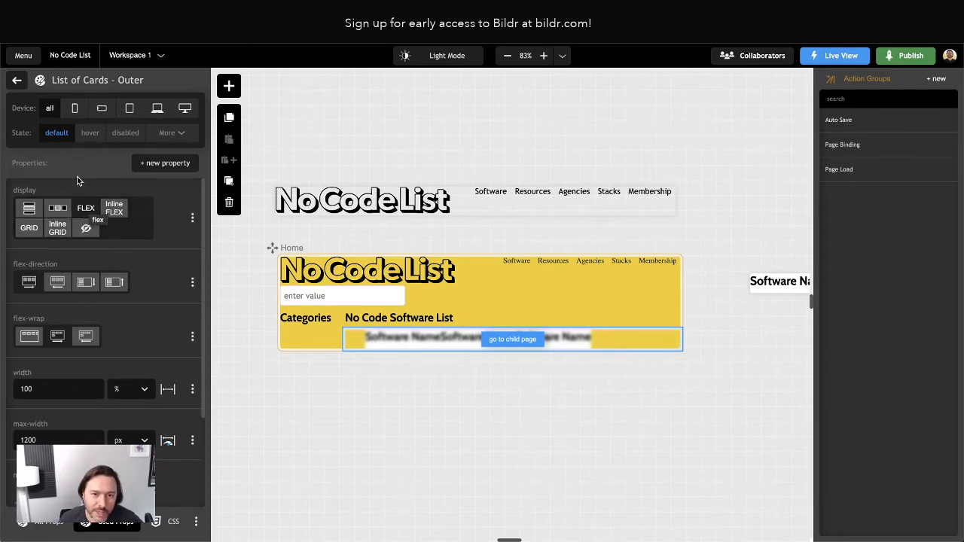
pyautogui.click(28, 283)
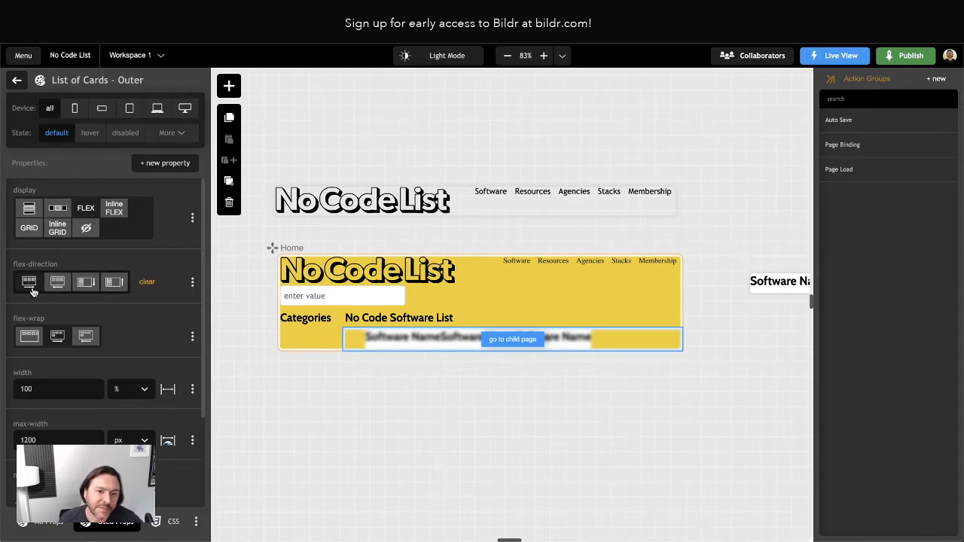
pyautogui.scroll(-3, 68, 339)
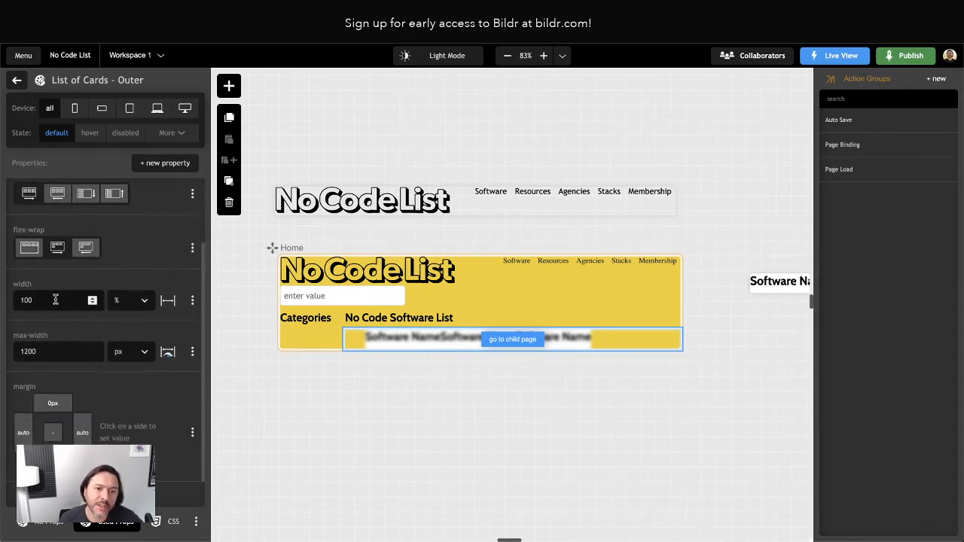
pyautogui.scroll(-1, 47, 358)
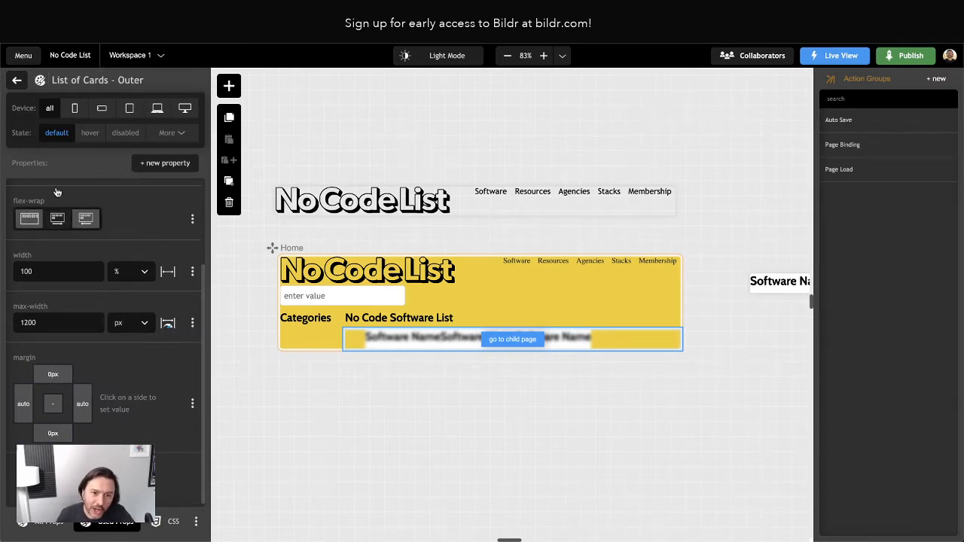
pyautogui.click(40, 79)
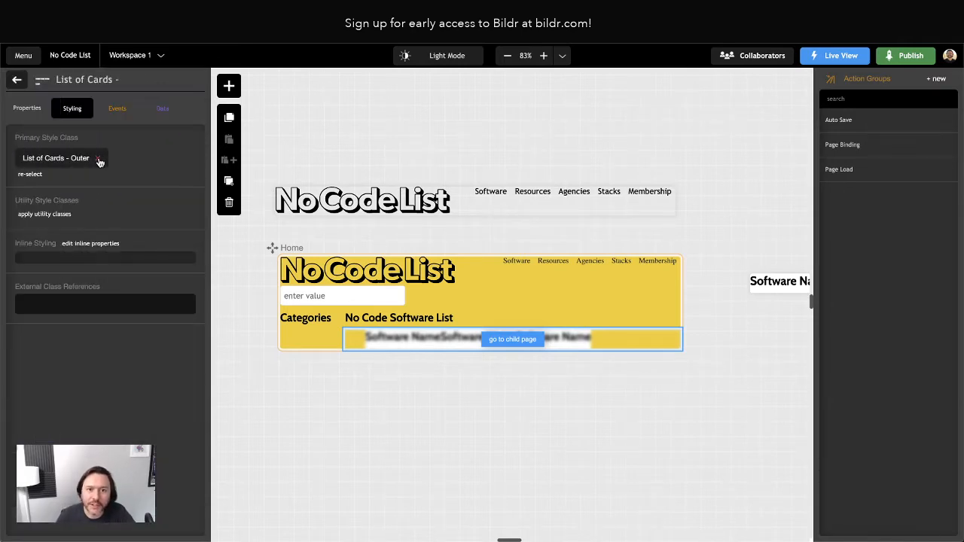
pyautogui.click(96, 159)
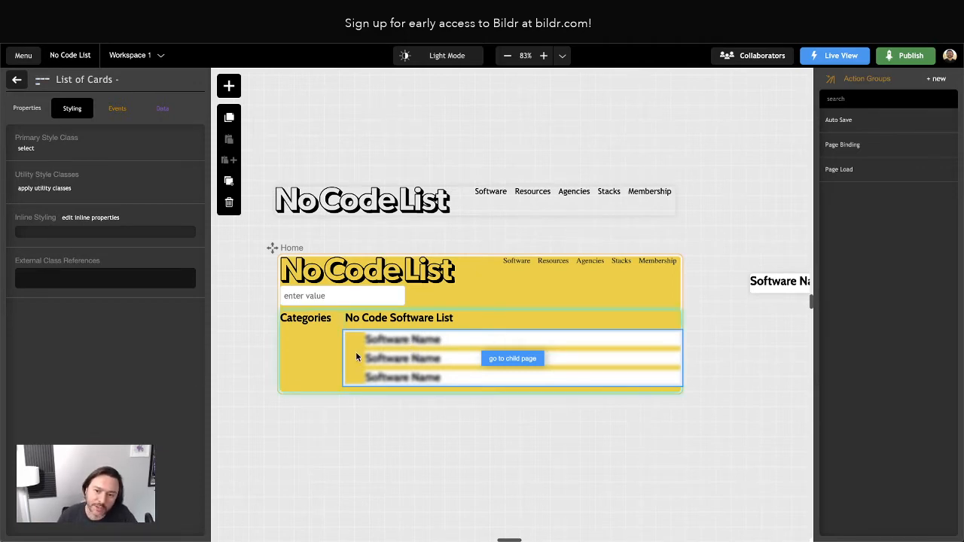
# Select List of Cards in Home's element tree and open its Primary Style Class list.
pyautogui.hscroll(5, 461, 383)
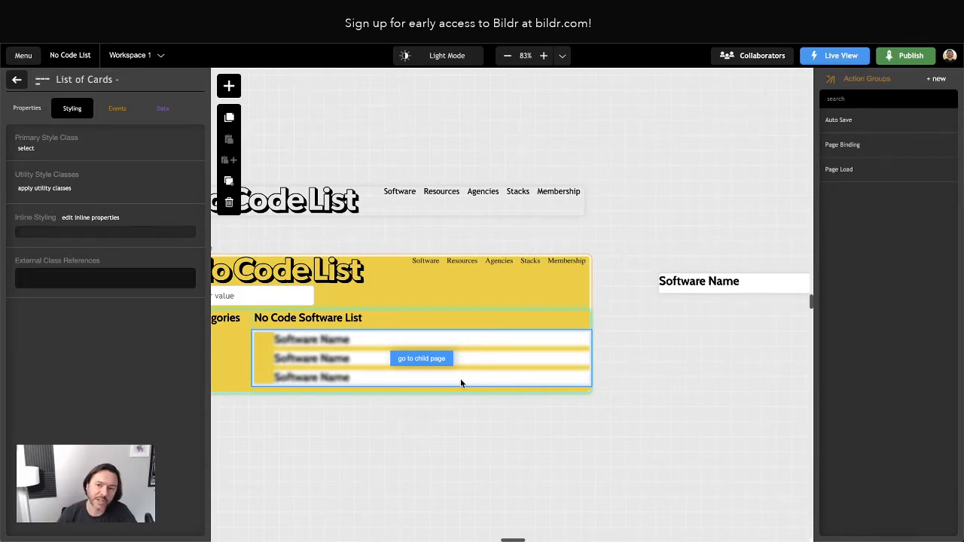
pyautogui.hscroll(-3, 365, 383)
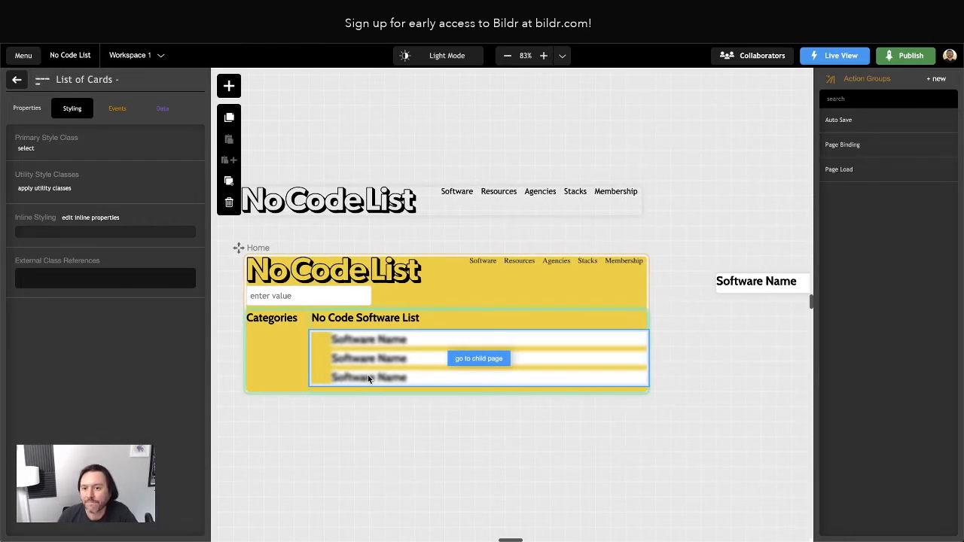
pyautogui.click(368, 430)
pyautogui.click(331, 361)
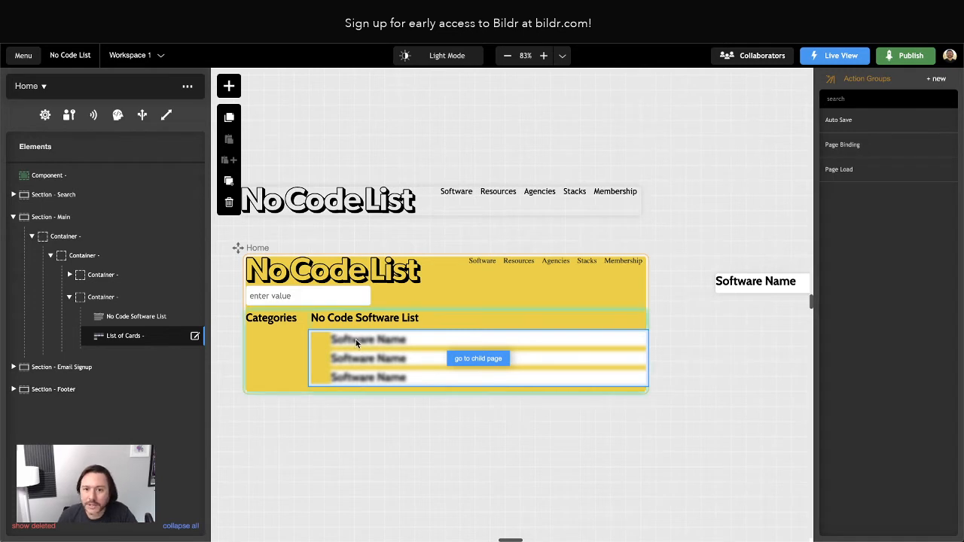
pyautogui.click(129, 337)
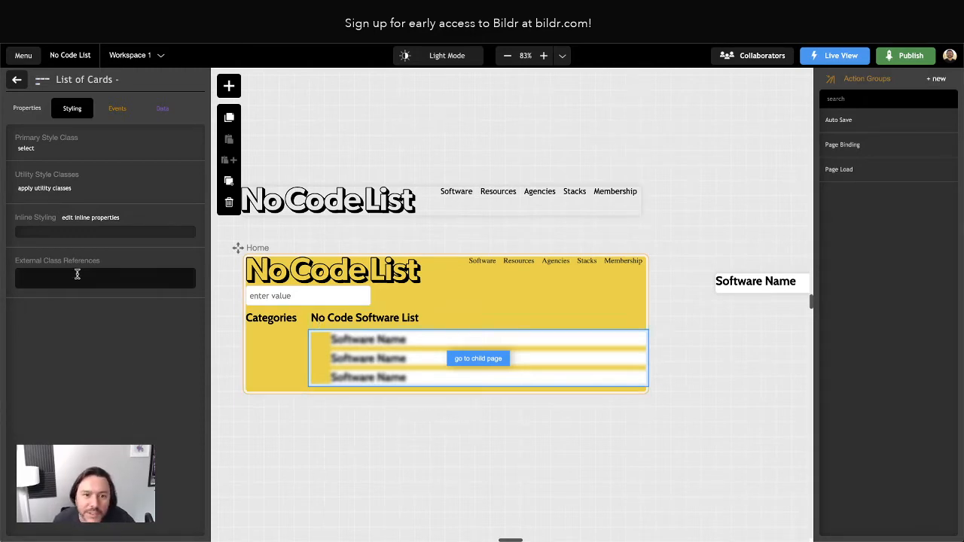
pyautogui.click(26, 149)
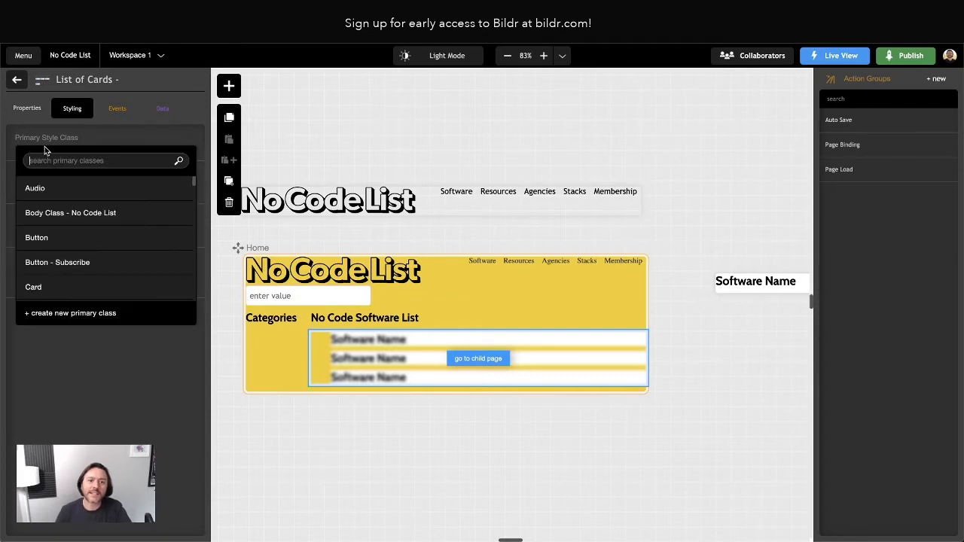
# Create a new primary style class named 'Cards' for the List of Cards.
pyautogui.click(119, 159)
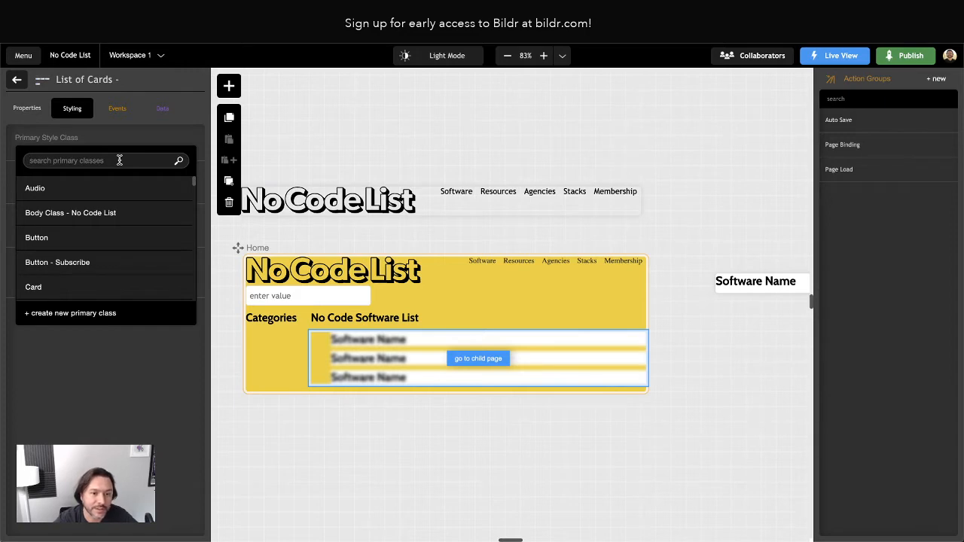
pyautogui.press('Escape')
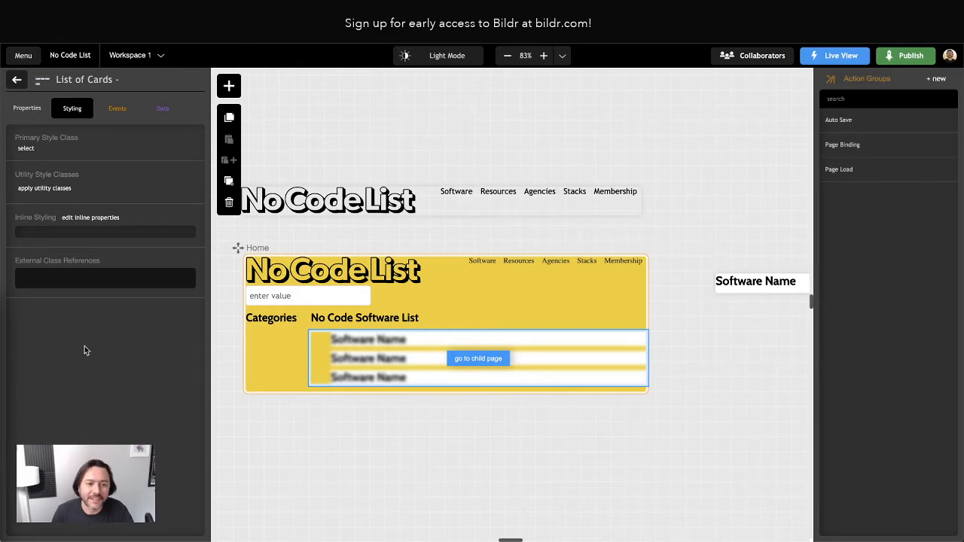
pyautogui.click(26, 149)
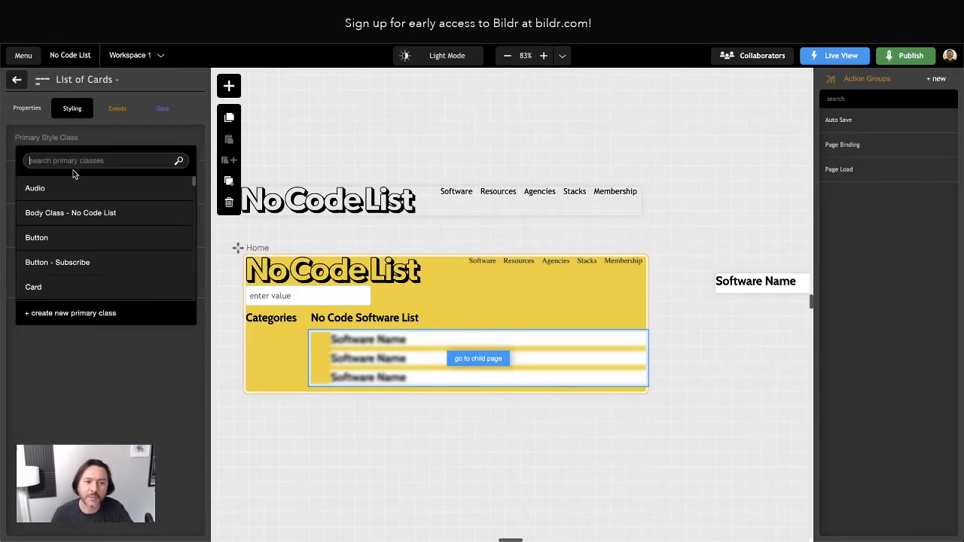
pyautogui.click(75, 313)
pyautogui.click(28, 153)
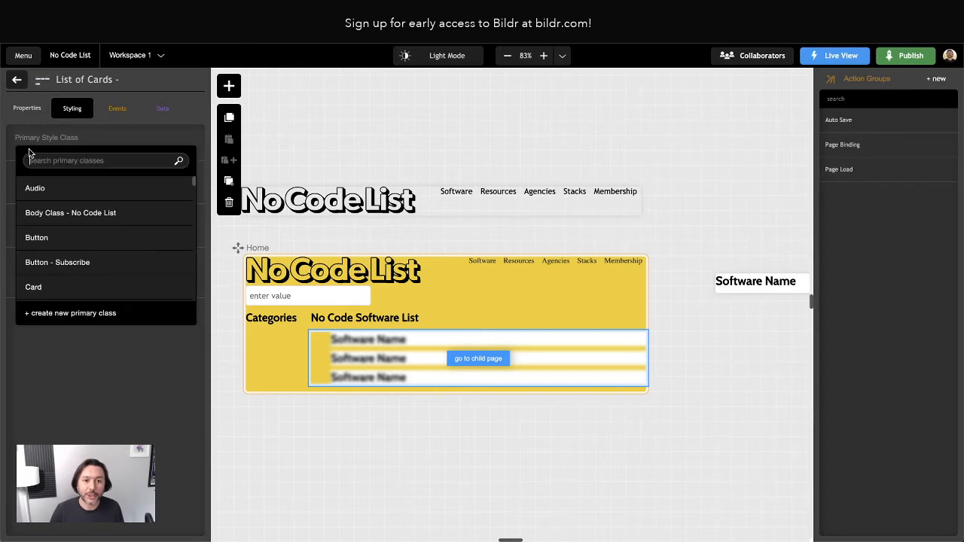
pyautogui.click(88, 319)
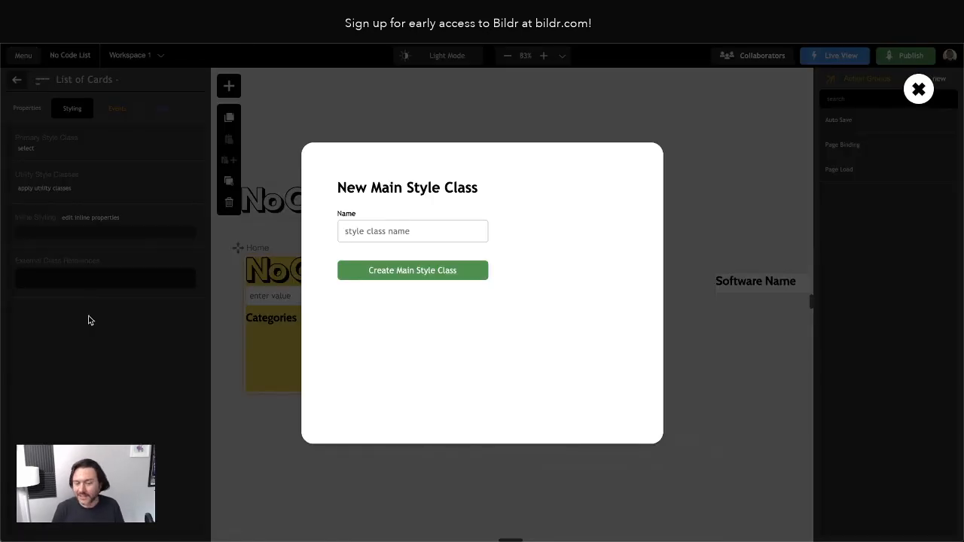
pyautogui.write('Cards')
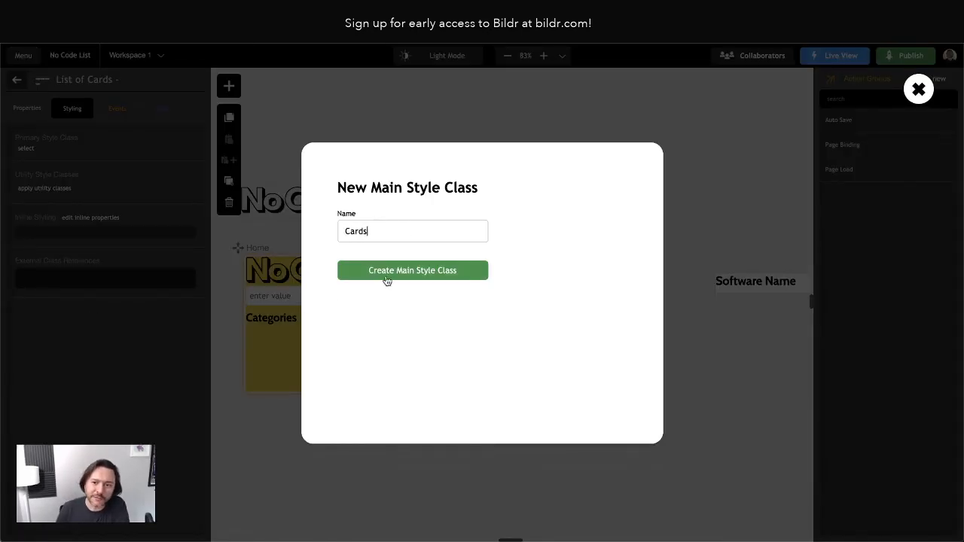
pyautogui.click(387, 280)
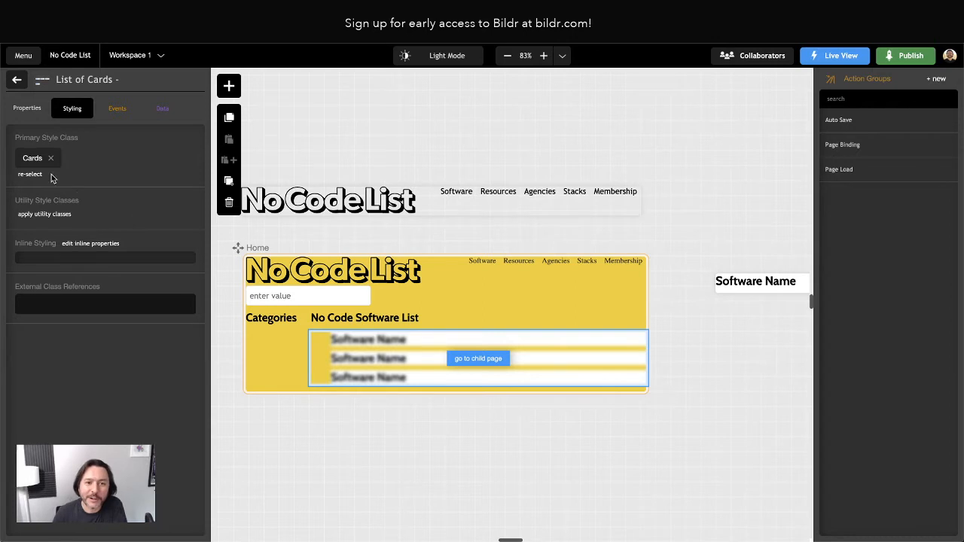
# Add padding and margin properties to the Cards class, both set to 0.
pyautogui.click(34, 158)
pyautogui.click(162, 167)
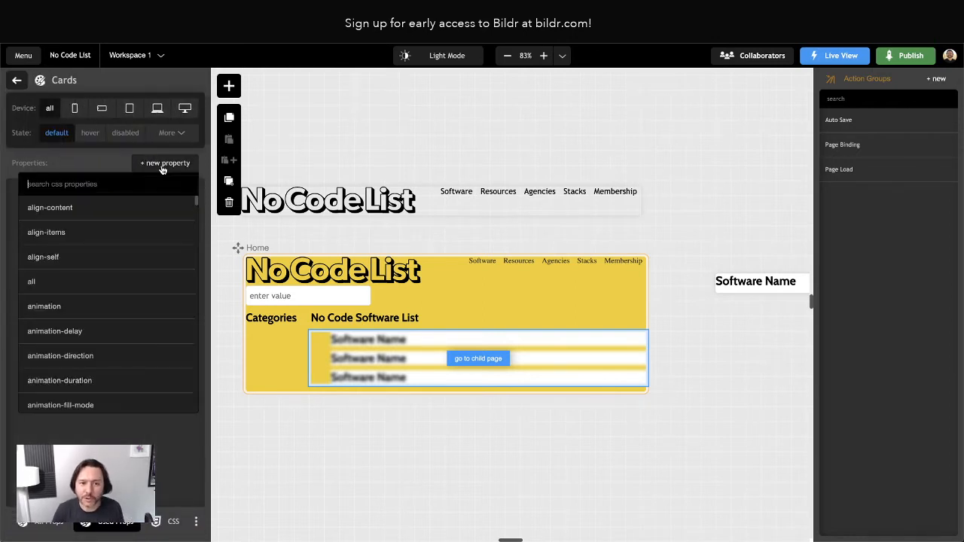
pyautogui.write('padding')
pyautogui.press('Return')
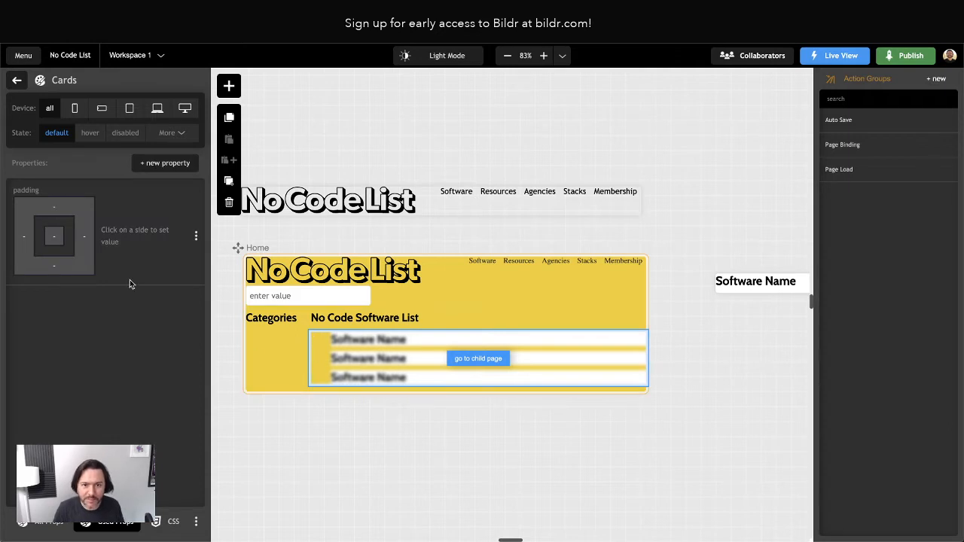
pyautogui.click(51, 239)
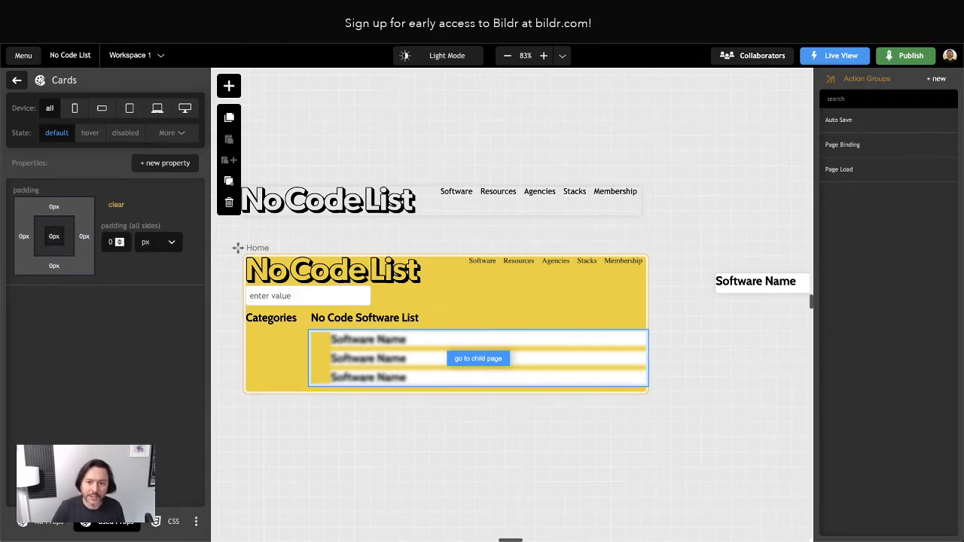
pyautogui.click(153, 165)
pyautogui.write('mar')
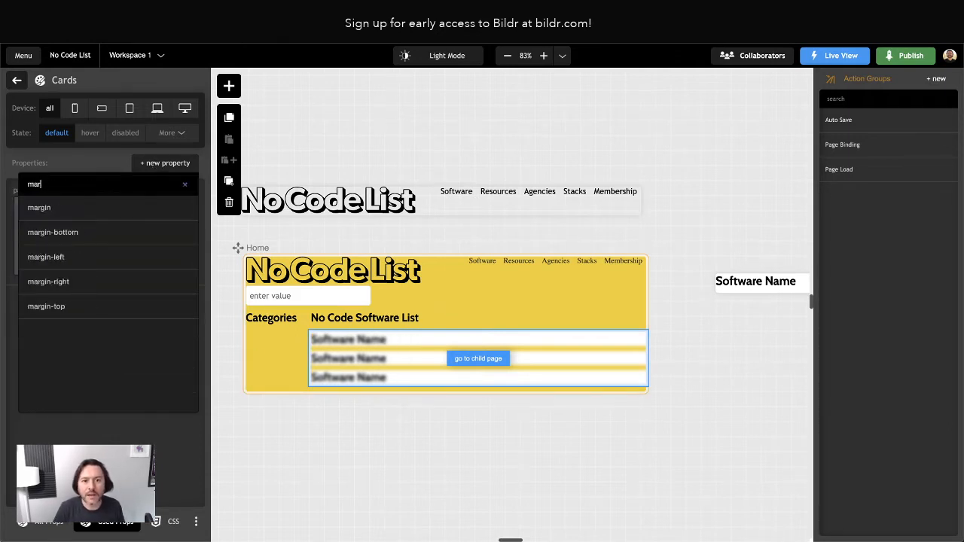
pyautogui.write('gin')
pyautogui.click(120, 207)
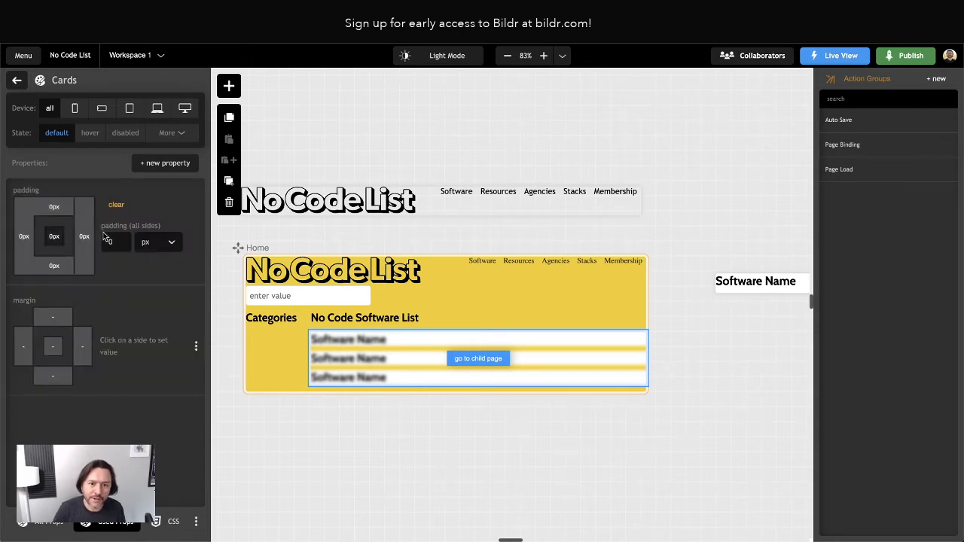
pyautogui.click(53, 346)
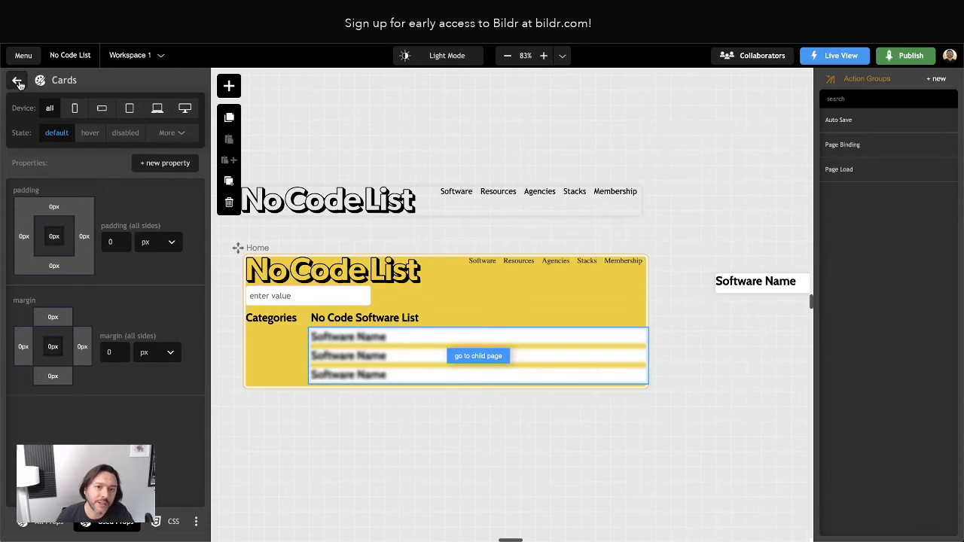
# Add padding and display properties to the Cards class.
pyautogui.moveTo(179, 160)
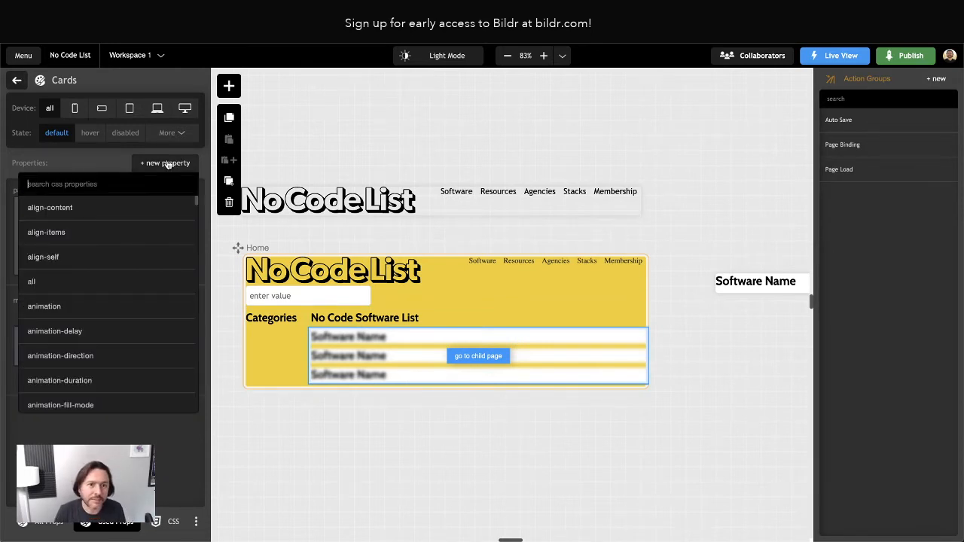
pyautogui.write('padding')
pyautogui.press('Return')
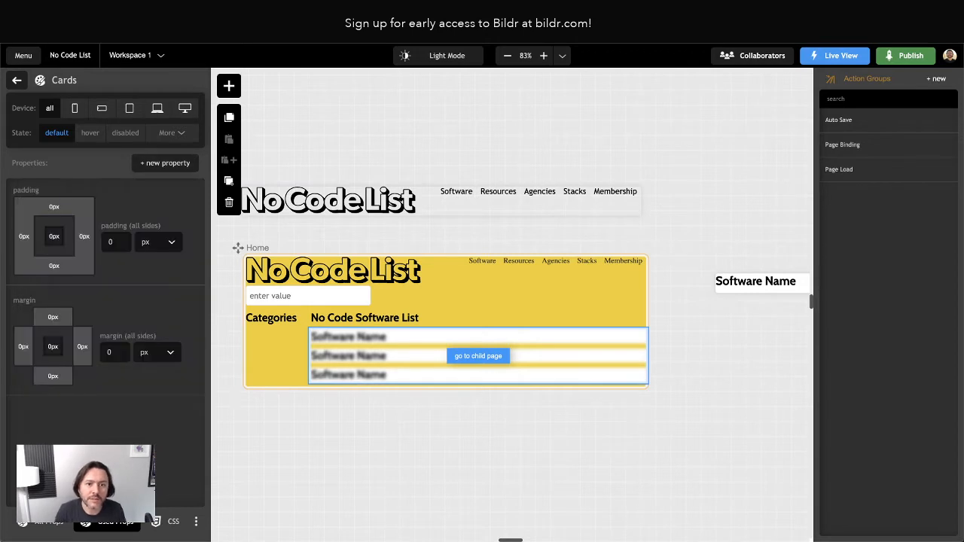
pyautogui.click(171, 166)
pyautogui.write('dis')
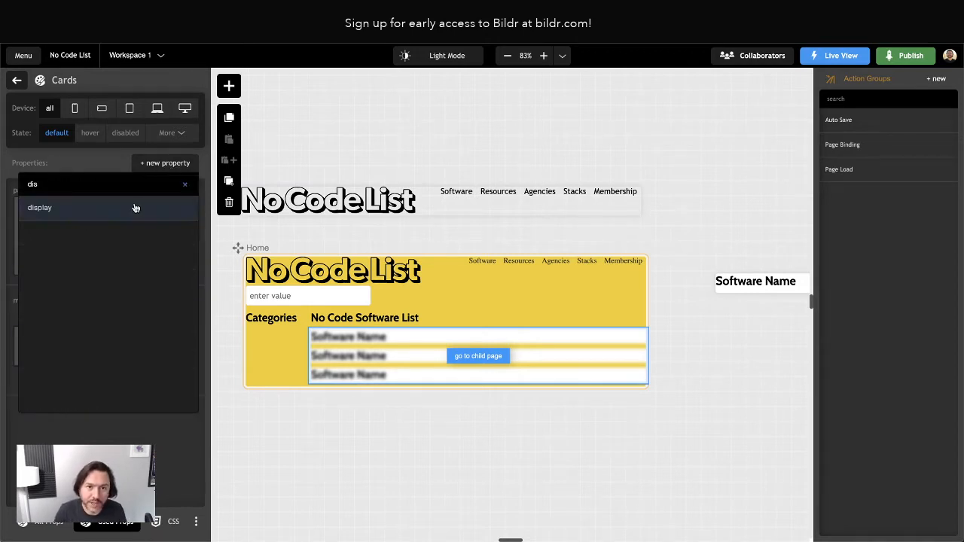
pyautogui.click(135, 207)
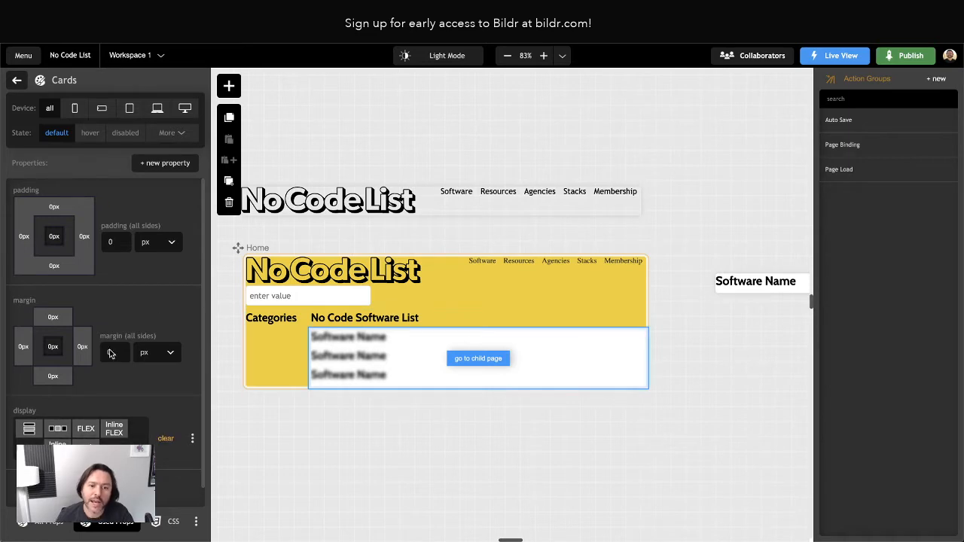
# Add a grid-template-columns property to the Cards class.
pyautogui.click(151, 164)
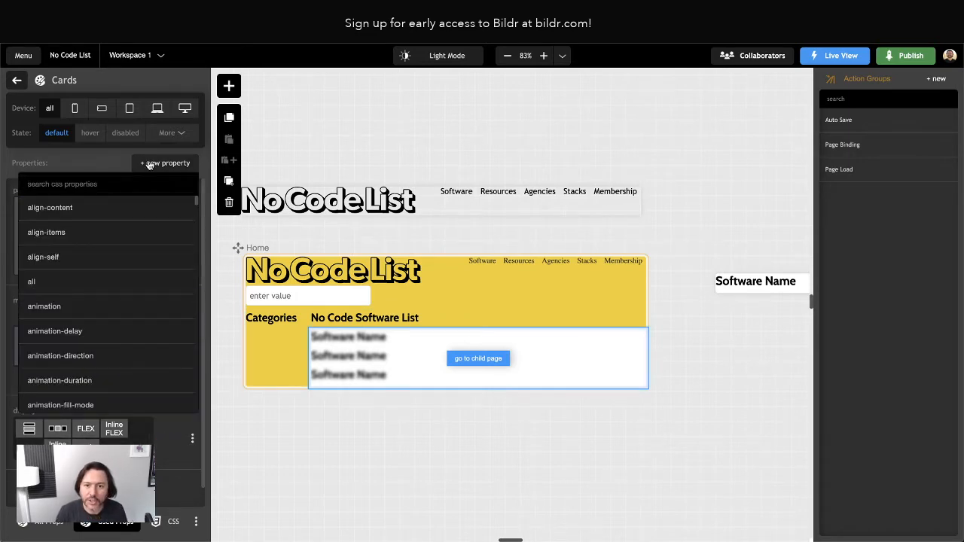
pyautogui.write('grid-tem')
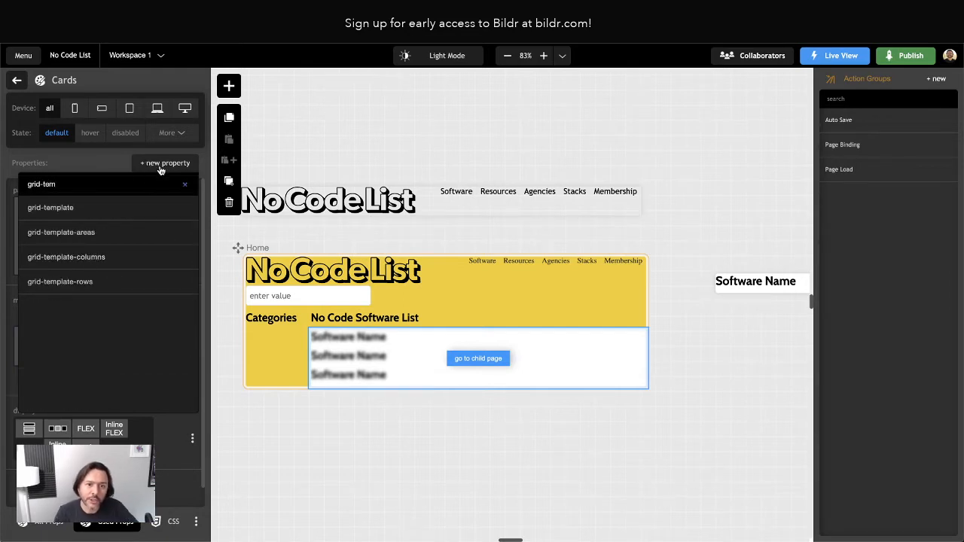
pyautogui.click(57, 259)
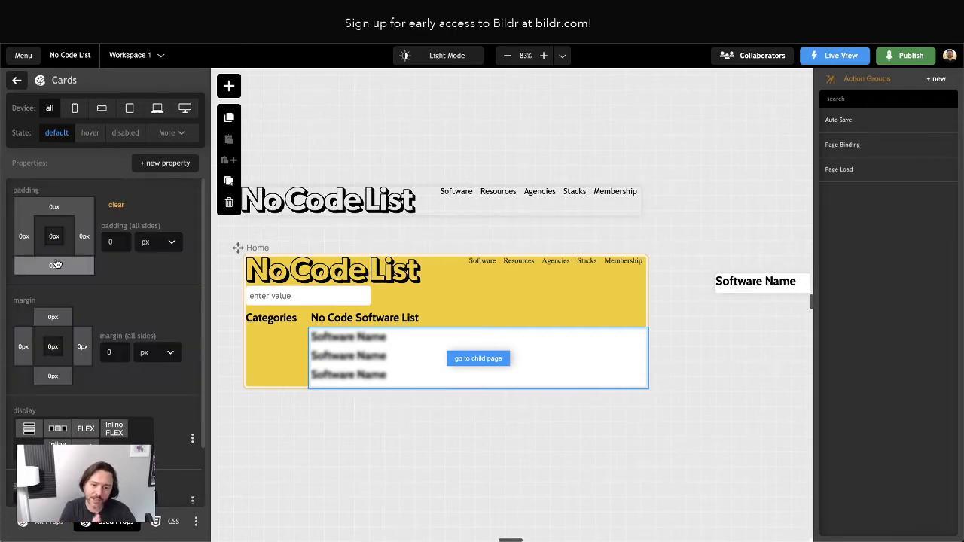
pyautogui.scroll(-2, 83, 322)
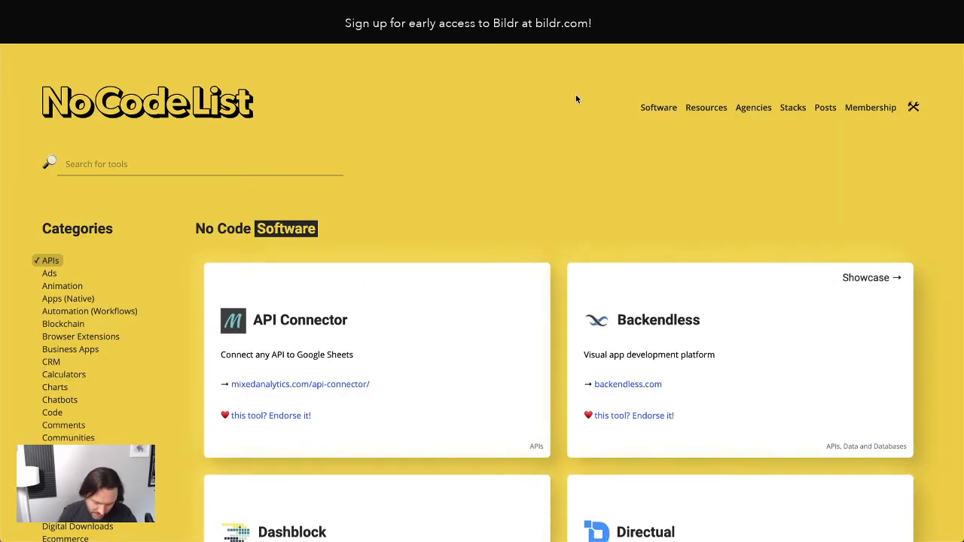
# Zoom the live site out to 50% and back to full size to watch the cards reflow.
pyautogui.hotkey('ctrl', '-')
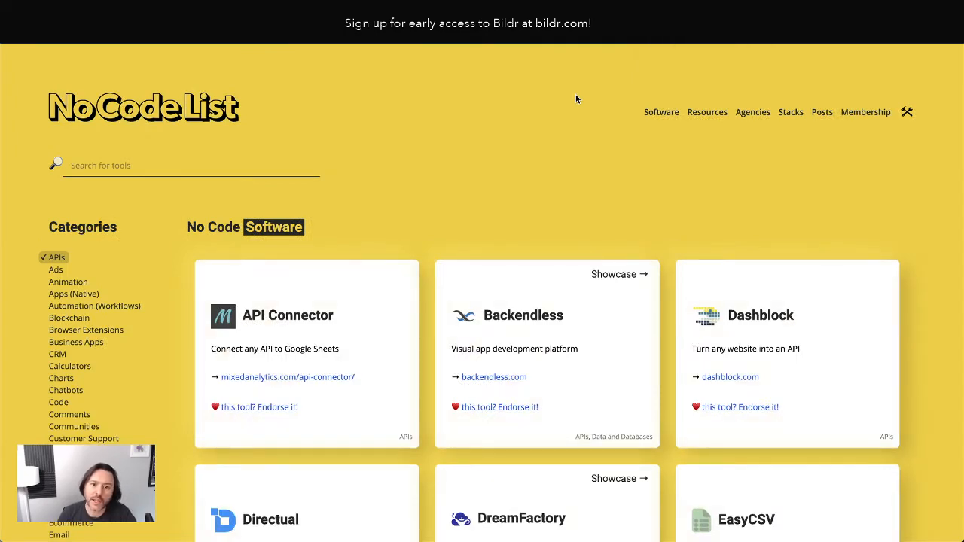
pyautogui.hotkey('ctrl', '-')
pyautogui.hotkey('ctrl', '-')
pyautogui.hotkey('ctrl', '-')
pyautogui.hotkey('ctrl', '-')
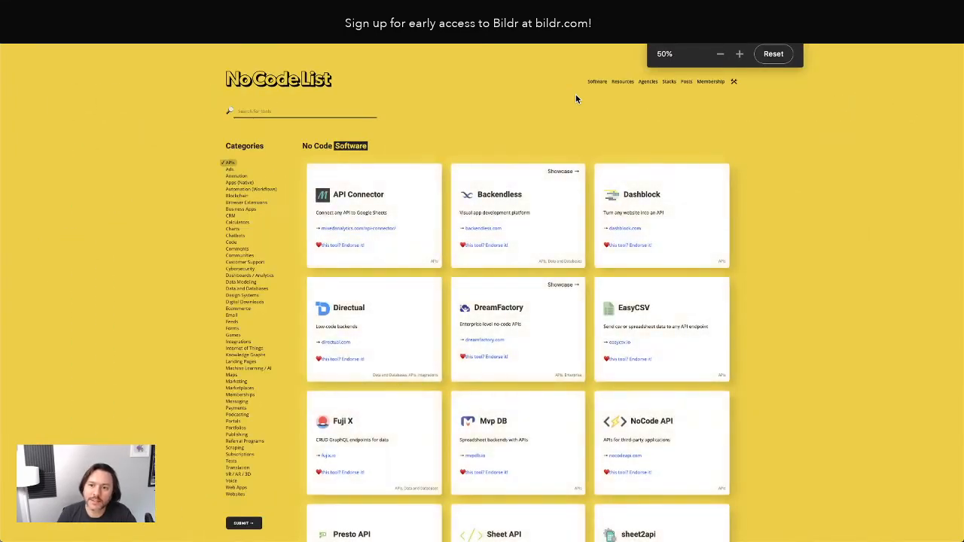
pyautogui.hotkey('ctrl', '+')
pyautogui.hotkey('ctrl', '+')
pyautogui.hotkey('ctrl', '+')
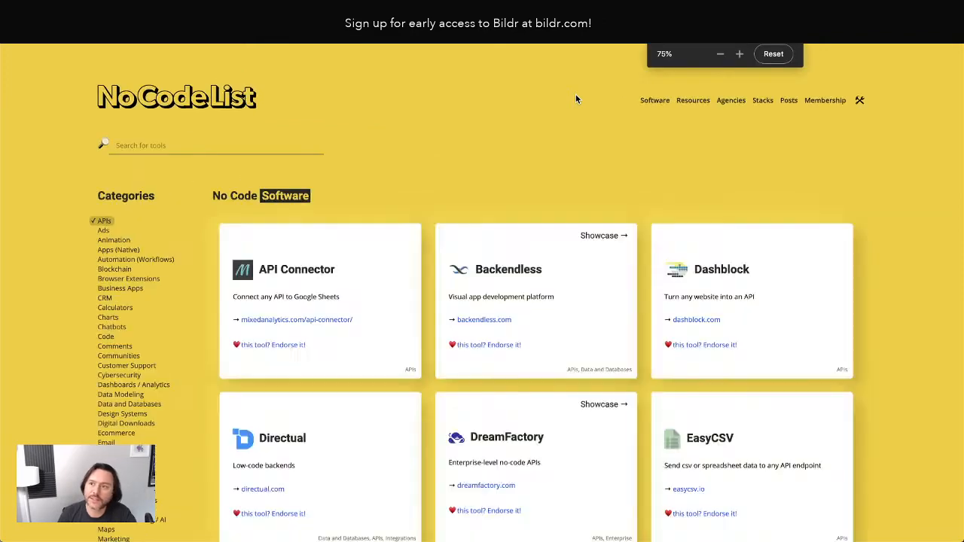
pyautogui.hotkey('ctrl', '+')
pyautogui.hotkey('ctrl', '+')
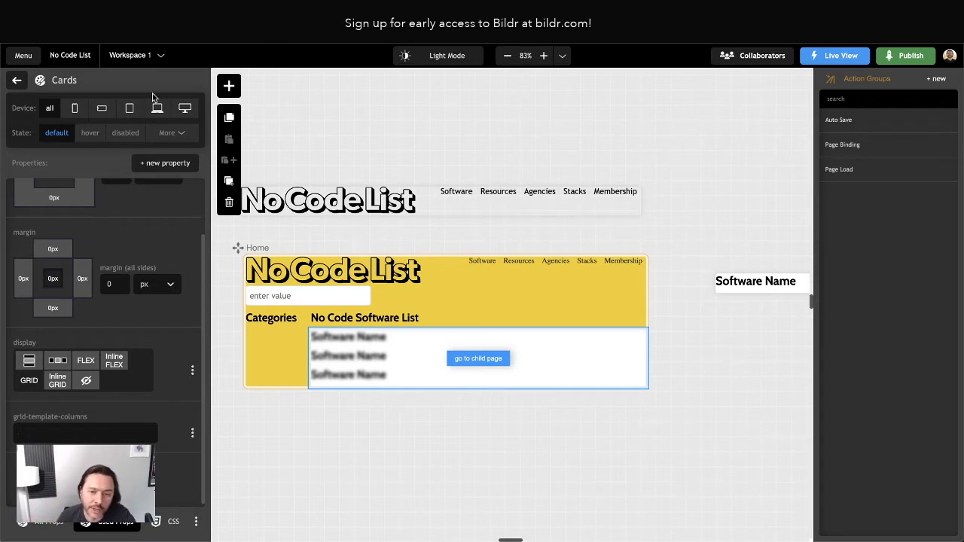
# Set grid-template-columns to 1fr 1fr 1fr, briefly trying 2fr for the first column.
pyautogui.click(249, 396)
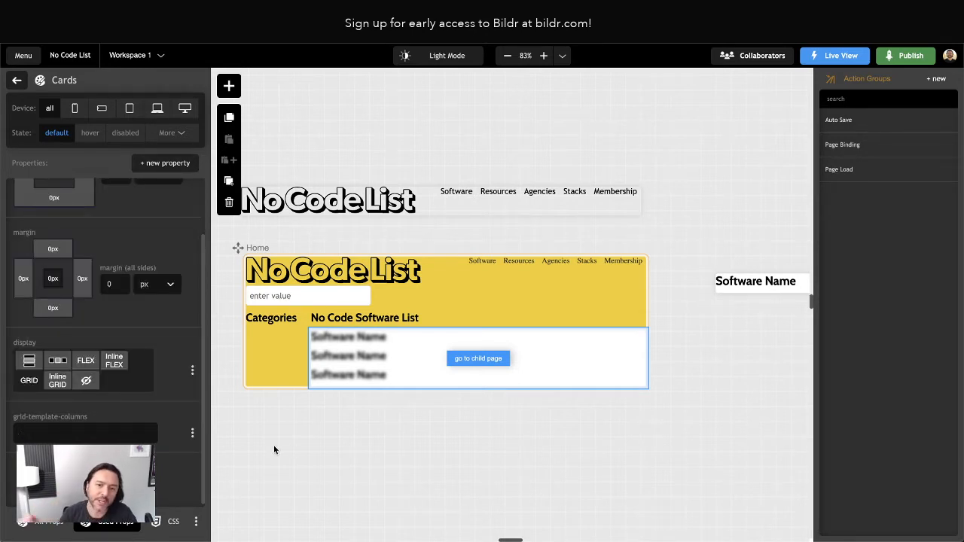
pyautogui.click(68, 433)
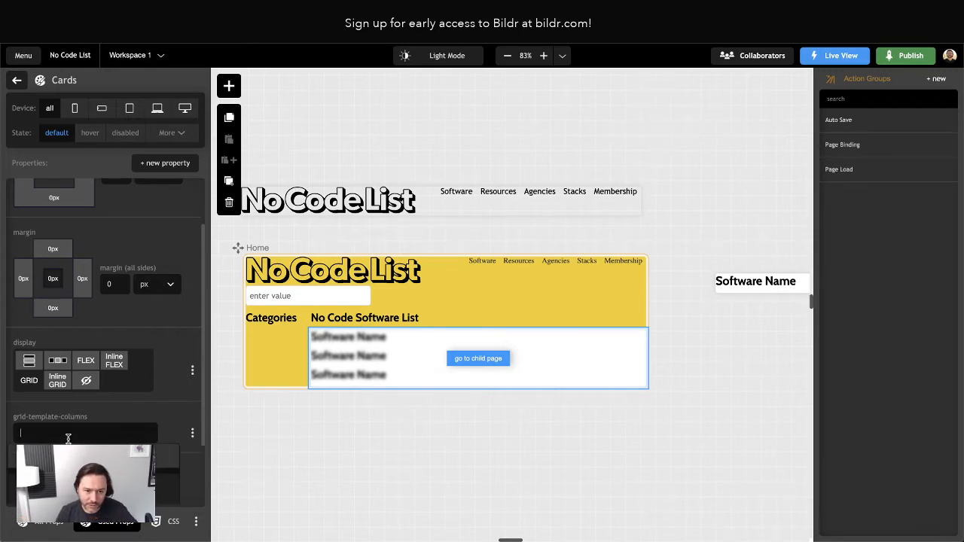
pyautogui.write('1fr 1fr 1fr')
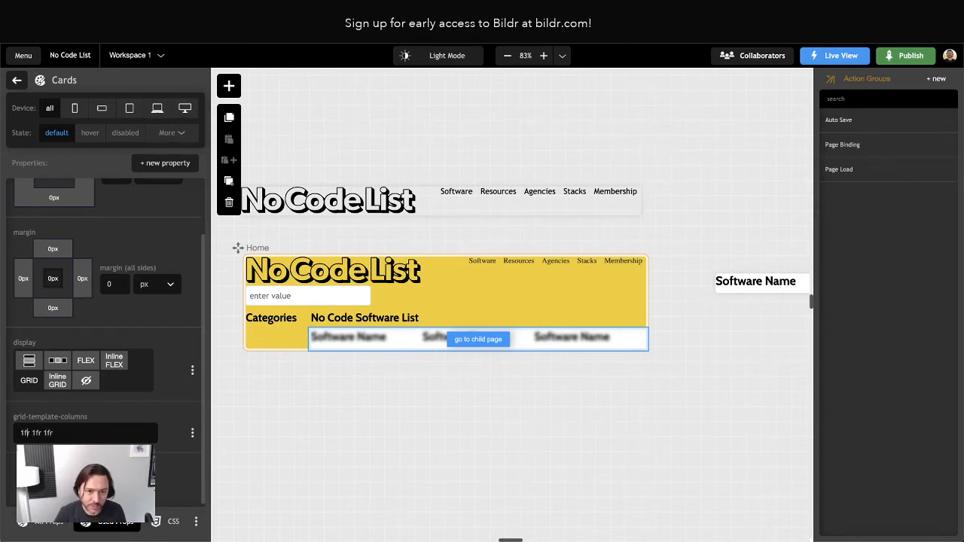
pyautogui.press('BackSpace')
pyautogui.write('2')
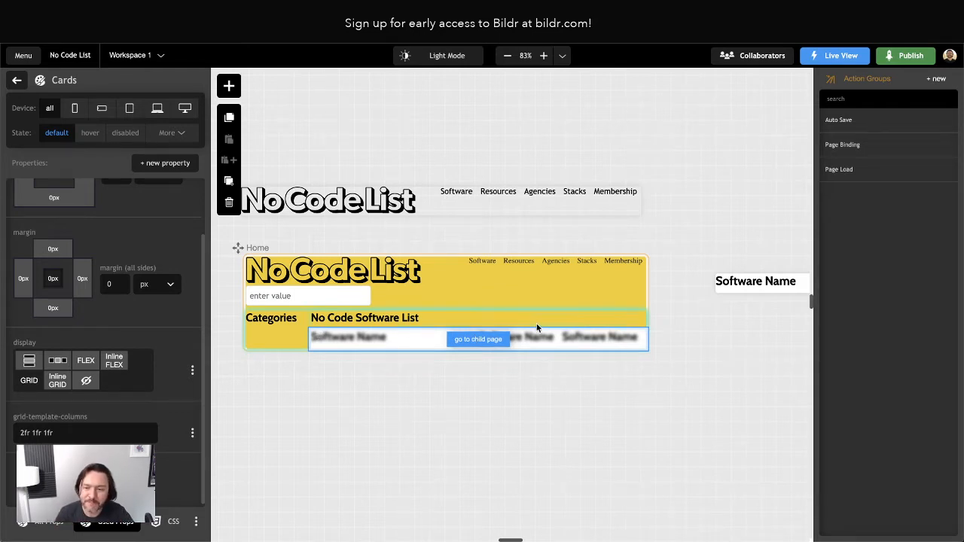
pyautogui.click(23, 432)
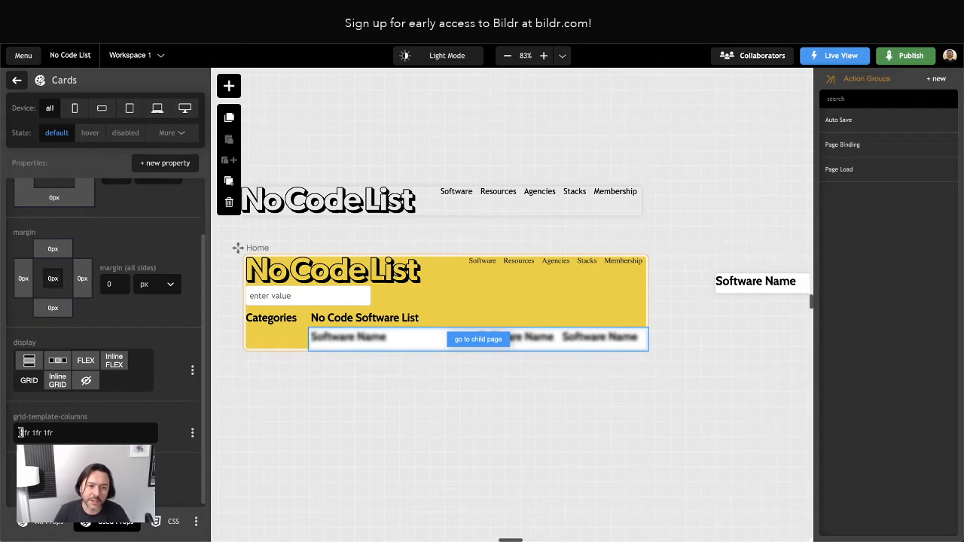
pyautogui.write('1')
pyautogui.click(160, 415)
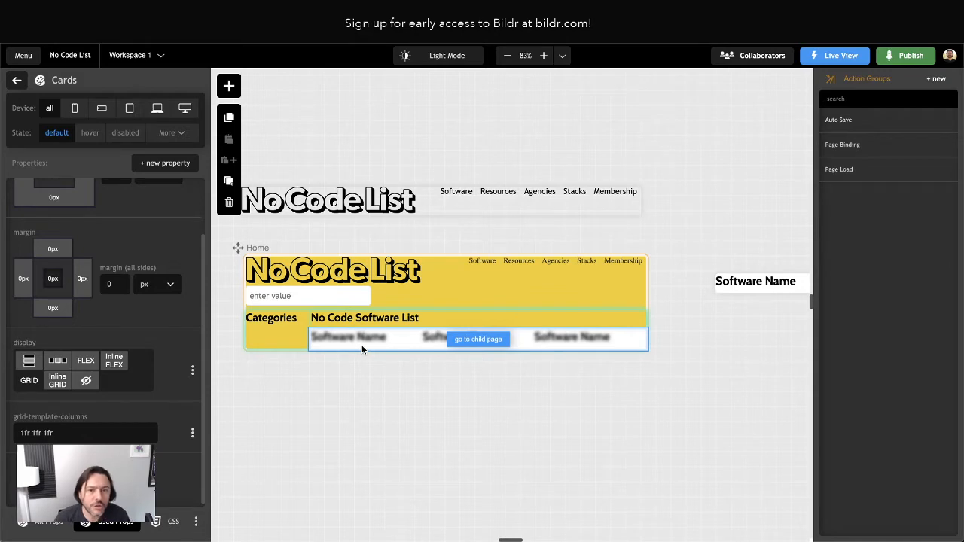
# Select the Software Name element inside the Card on the canvas.
pyautogui.hscroll(2, 394, 366)
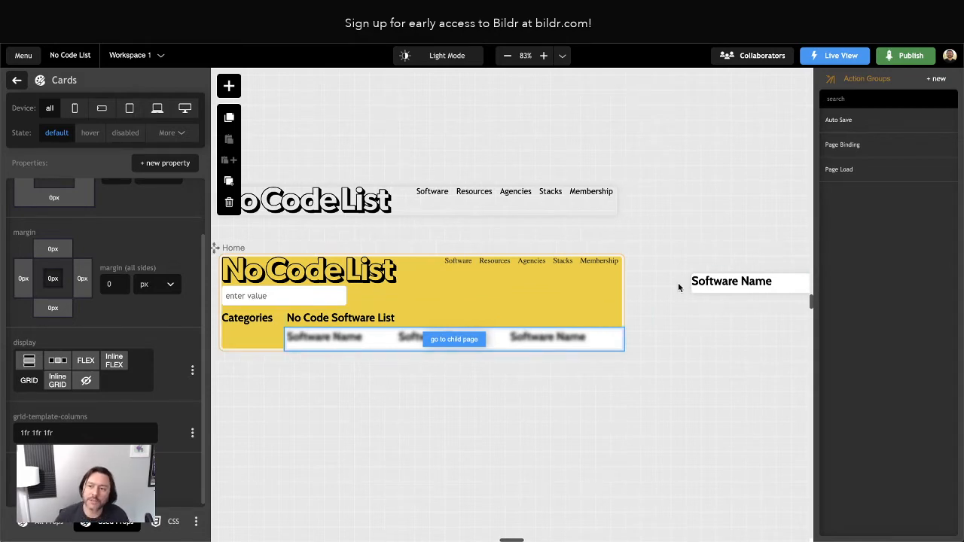
pyautogui.hscroll(5, 745, 279)
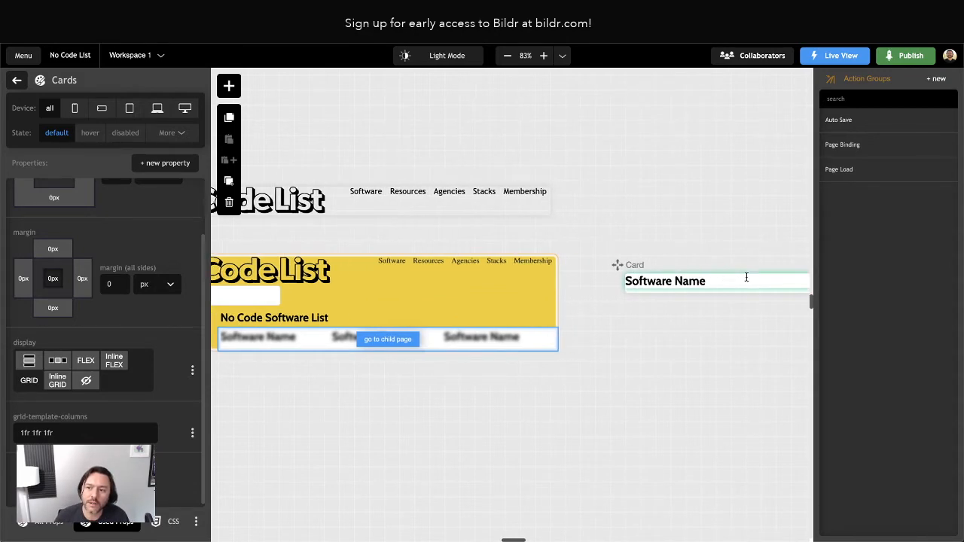
pyautogui.click(610, 281)
pyautogui.hscroll(-4, 611, 286)
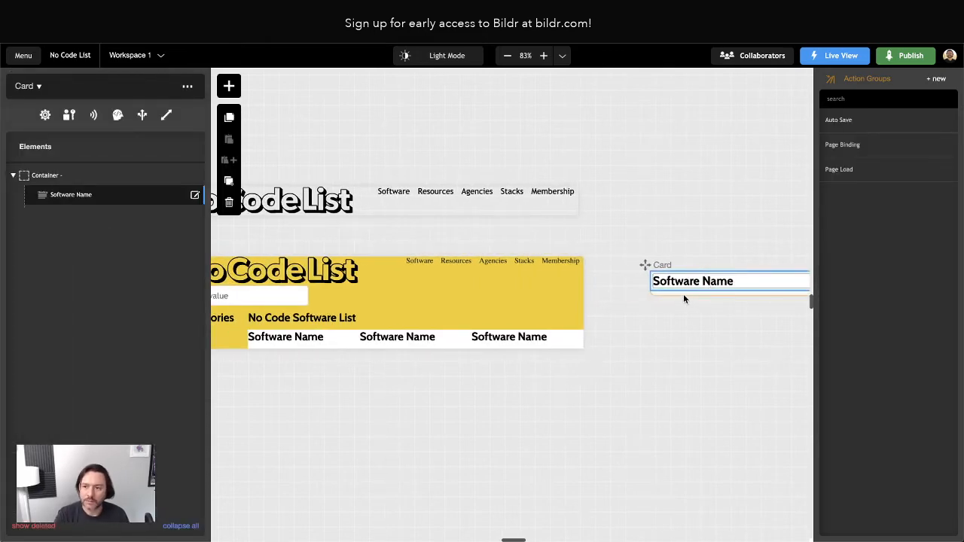
# Reopen the Cards class on List of Cards and drag the card's right edge to narrow it.
pyautogui.click(341, 340)
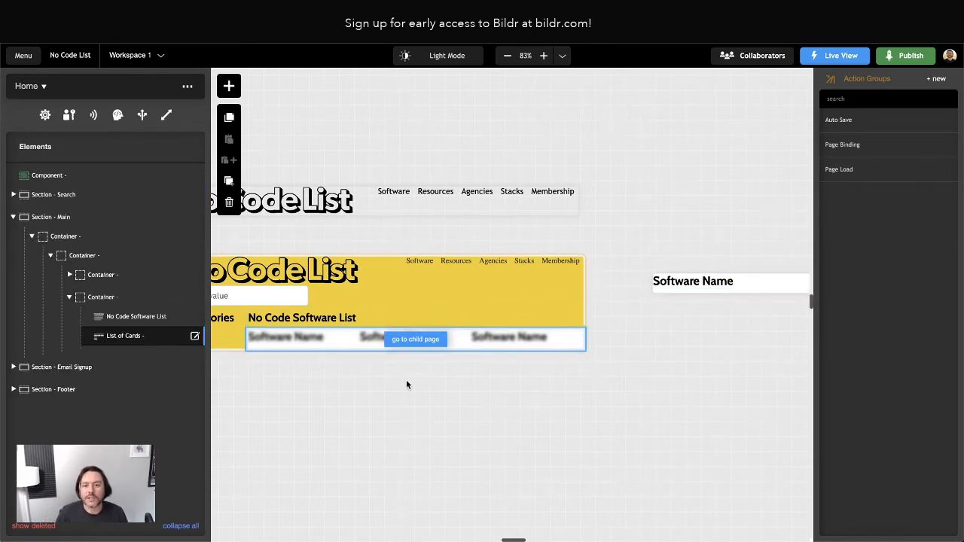
pyautogui.click(125, 338)
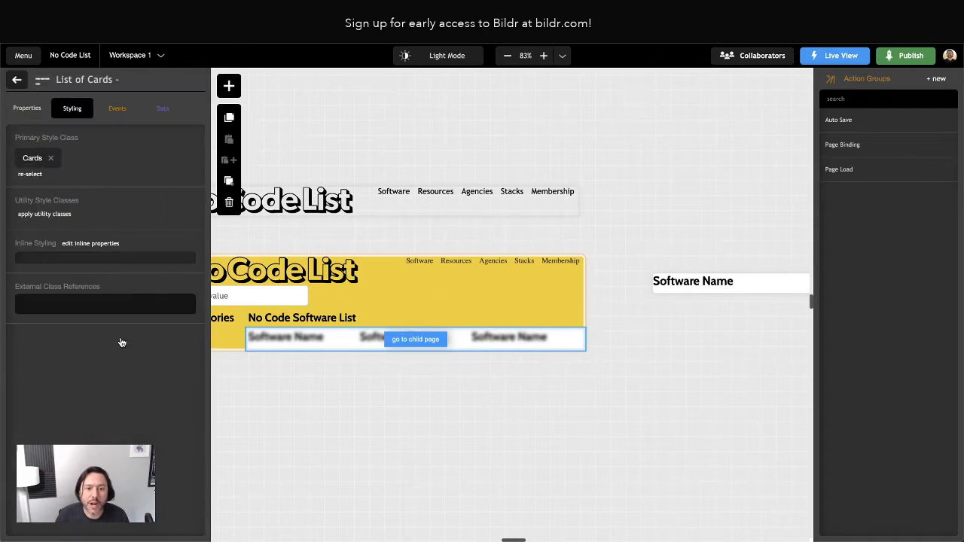
pyautogui.click(29, 157)
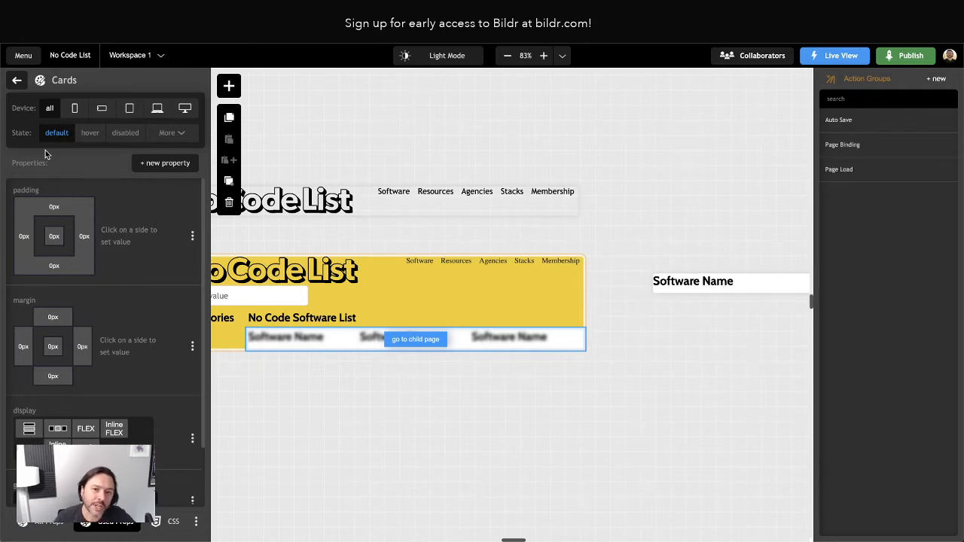
pyautogui.hscroll(5, 700, 280)
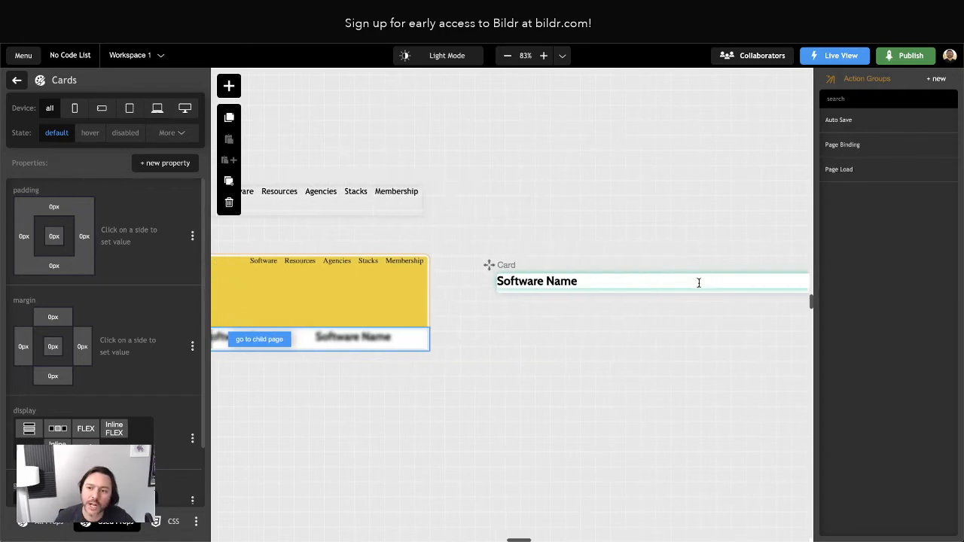
pyautogui.hscroll(3, 688, 275)
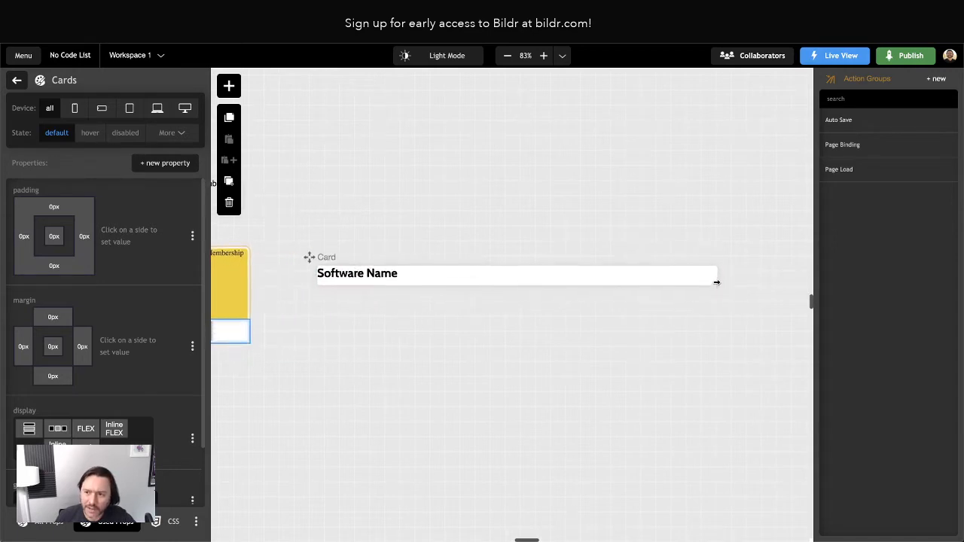
pyautogui.moveTo(716, 279); pyautogui.dragTo(504, 276)
pyautogui.hscroll(-7, 418, 264)
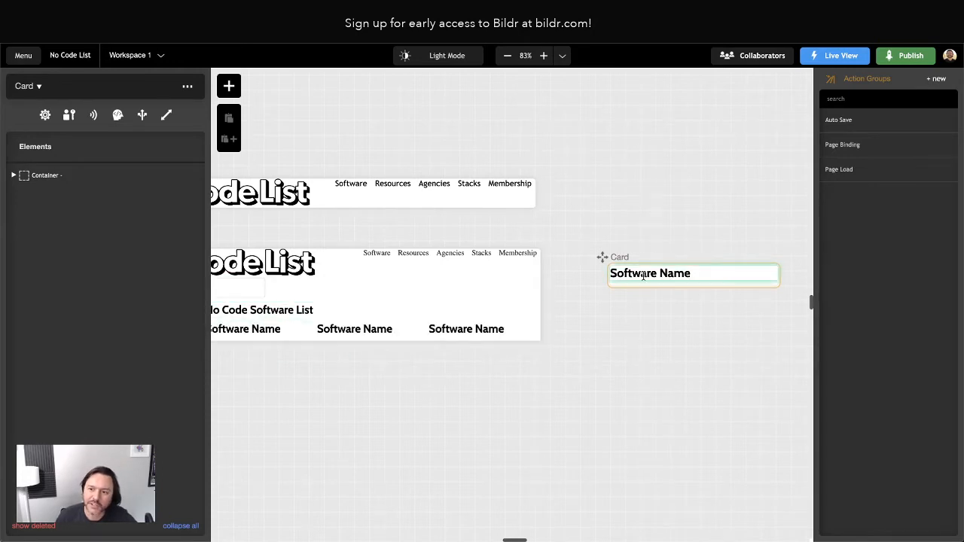
# Search for and add the grid-column-gap property to the List of Cards' Cards class.
pyautogui.click(259, 334)
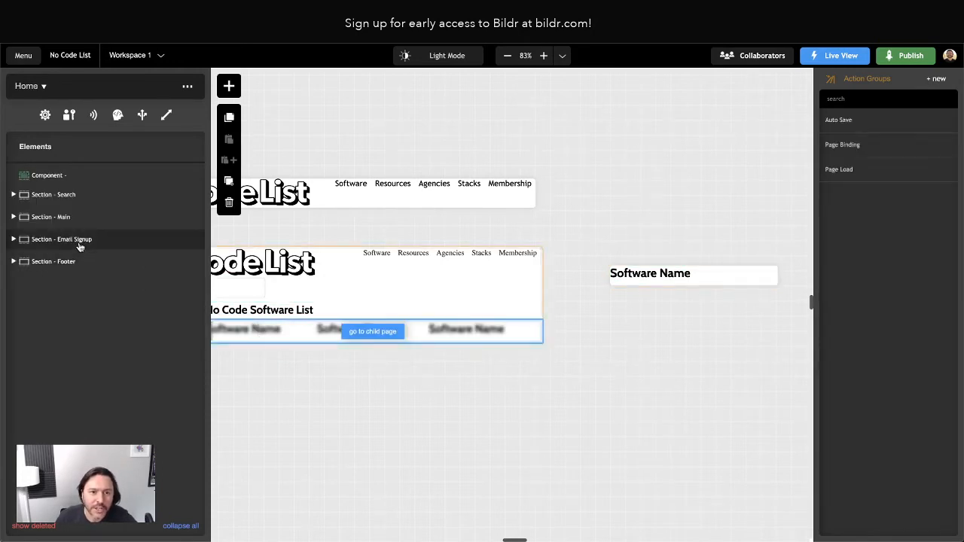
pyautogui.click(113, 339)
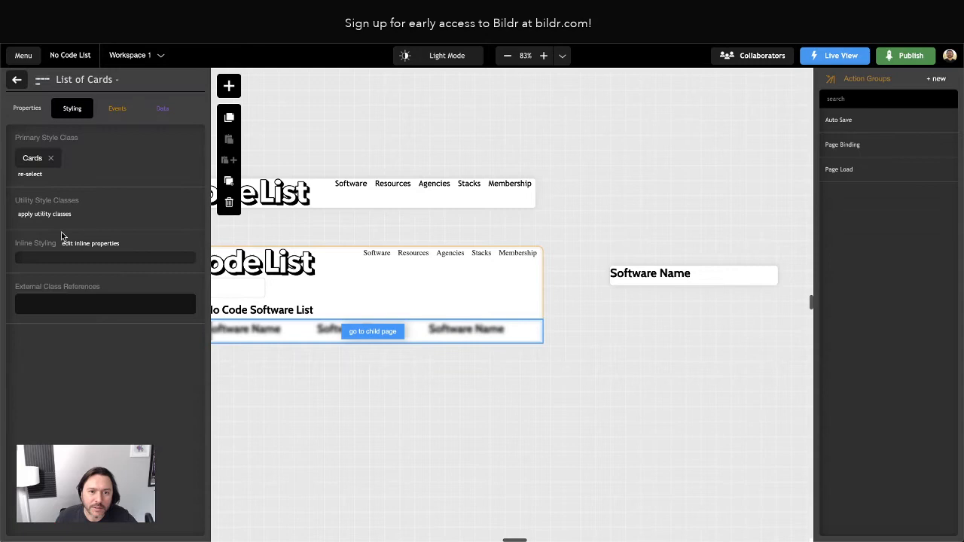
pyautogui.click(34, 163)
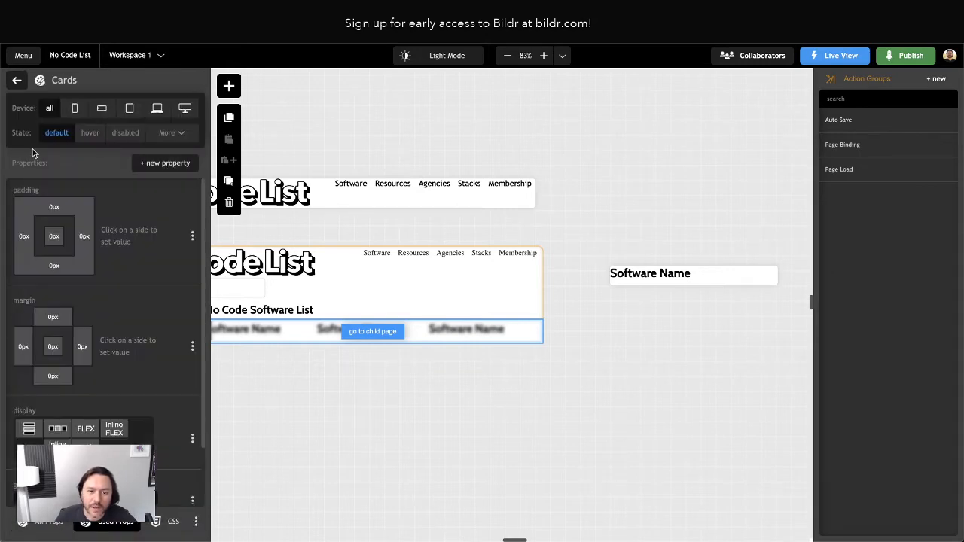
pyautogui.scroll(-2, 34, 316)
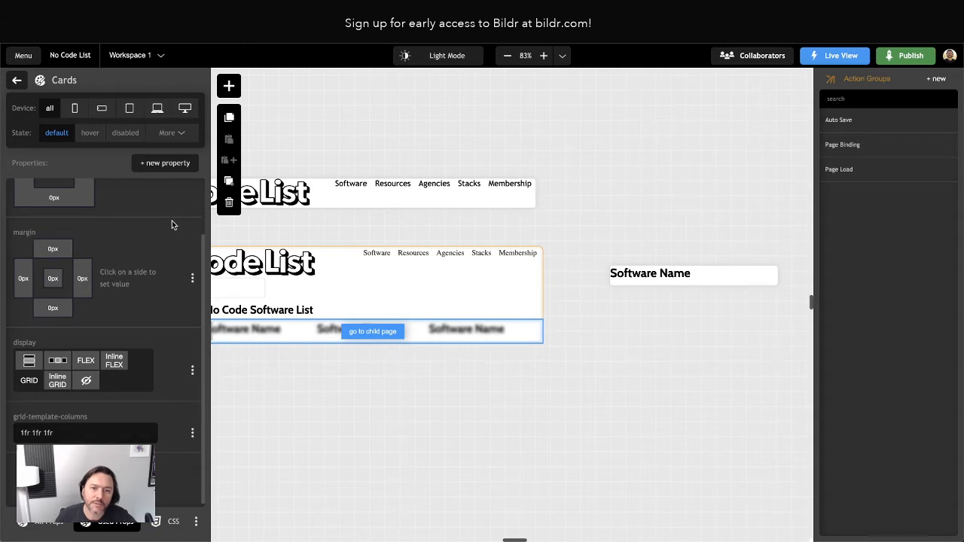
pyautogui.click(159, 162)
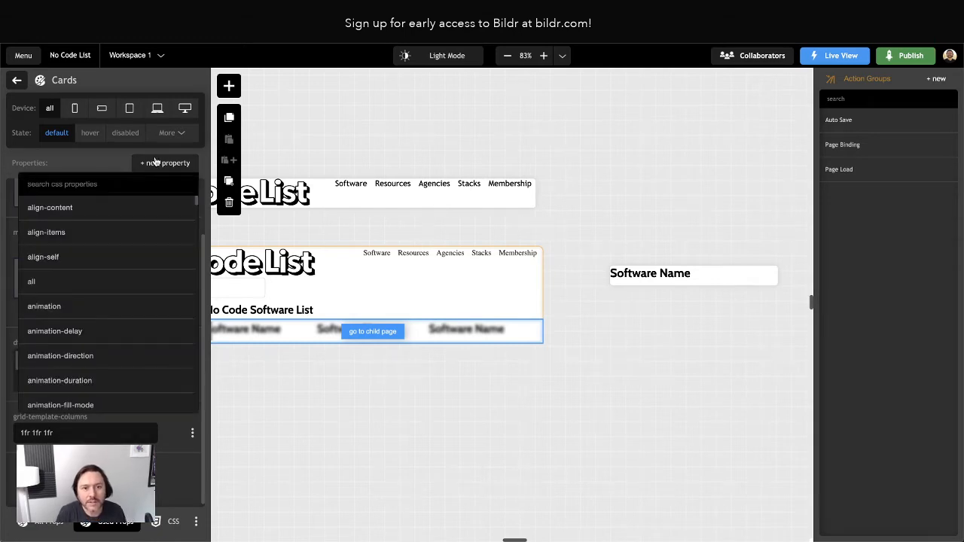
pyautogui.write('colum')
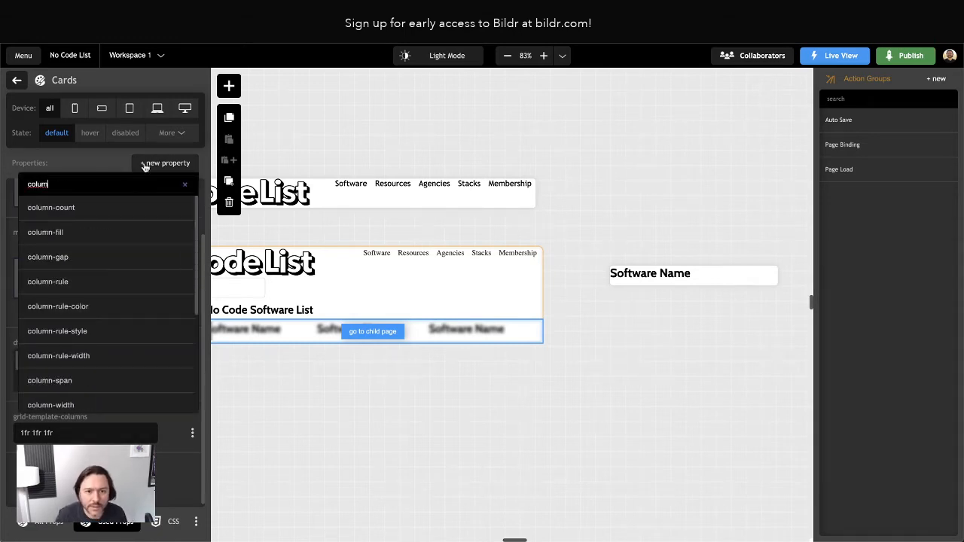
pyautogui.hotkey('ctrl', 'a')
pyautogui.write('grid-co')
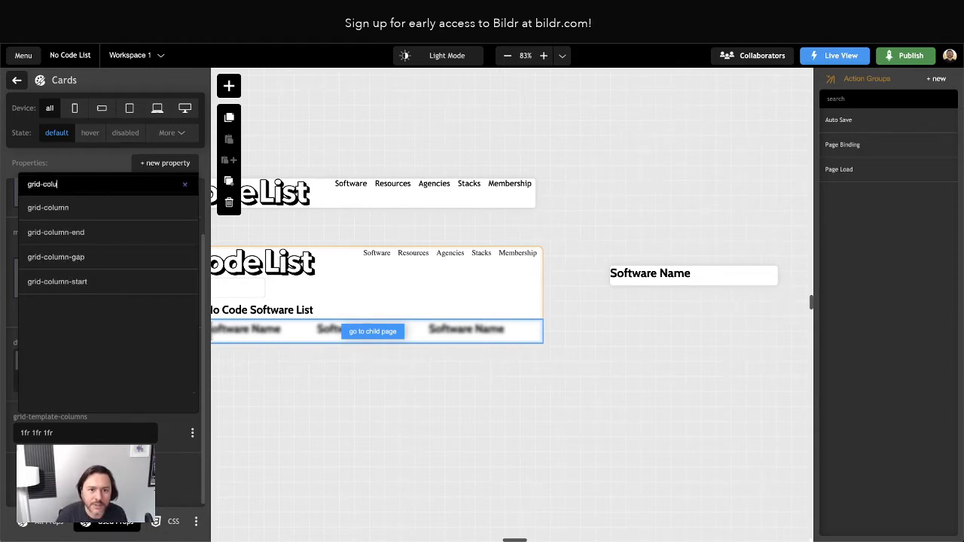
pyautogui.write('lu')
pyautogui.click(86, 256)
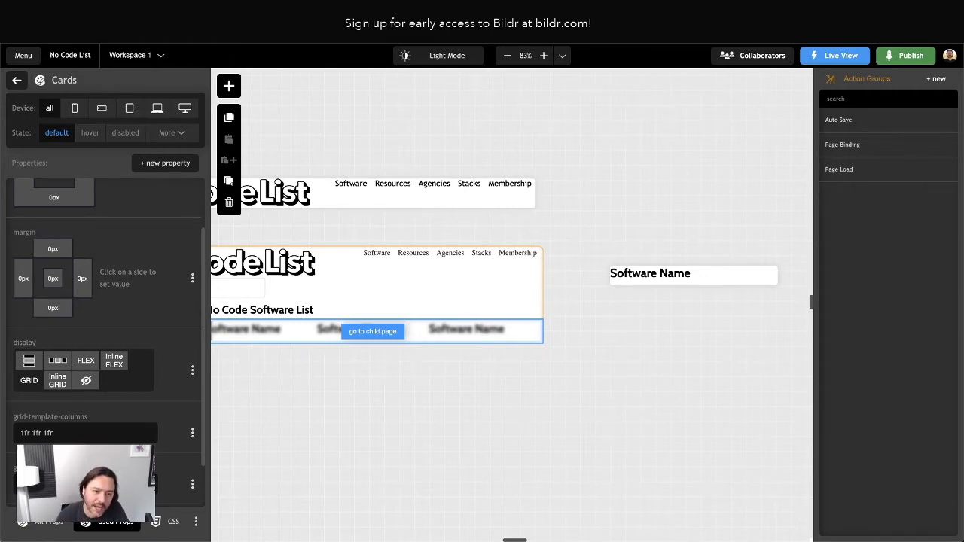
pyautogui.click(148, 164)
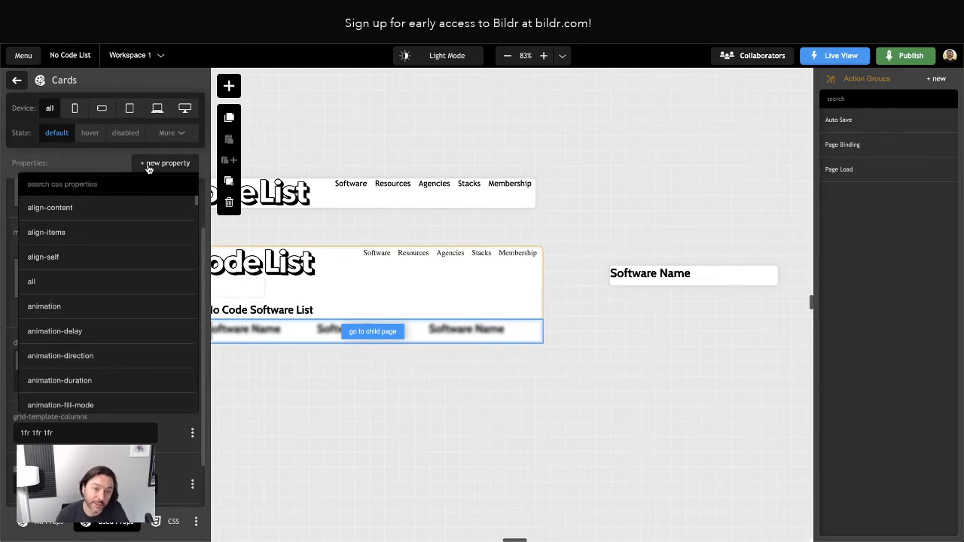
pyautogui.click(134, 167)
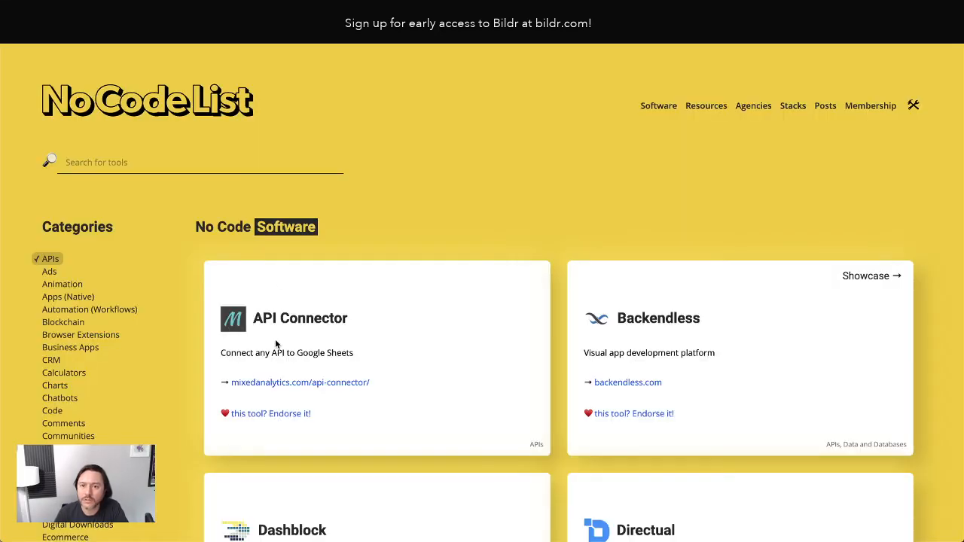
# Inspect the API Connector card's li.card element and its styles in Brave's developer tools.
pyautogui.rightClick(540, 315)
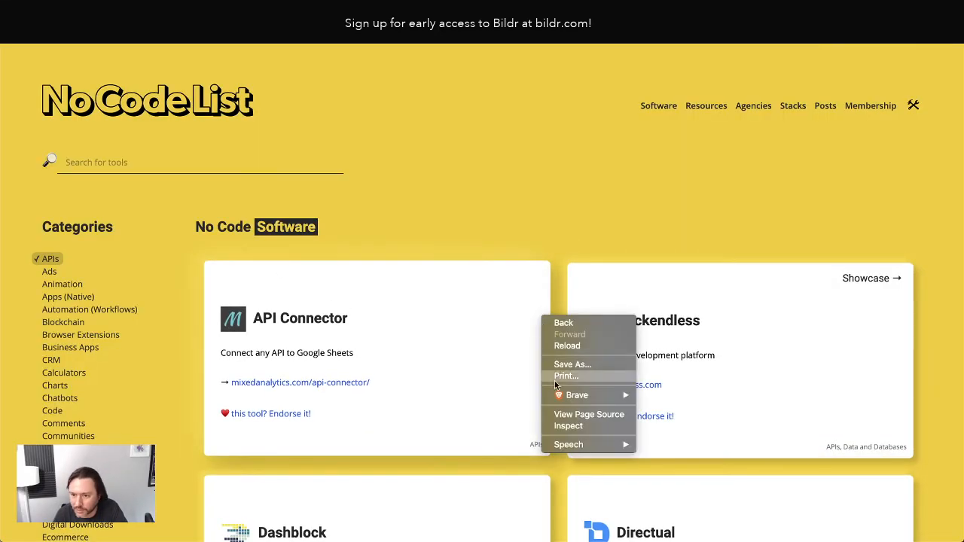
pyautogui.click(569, 426)
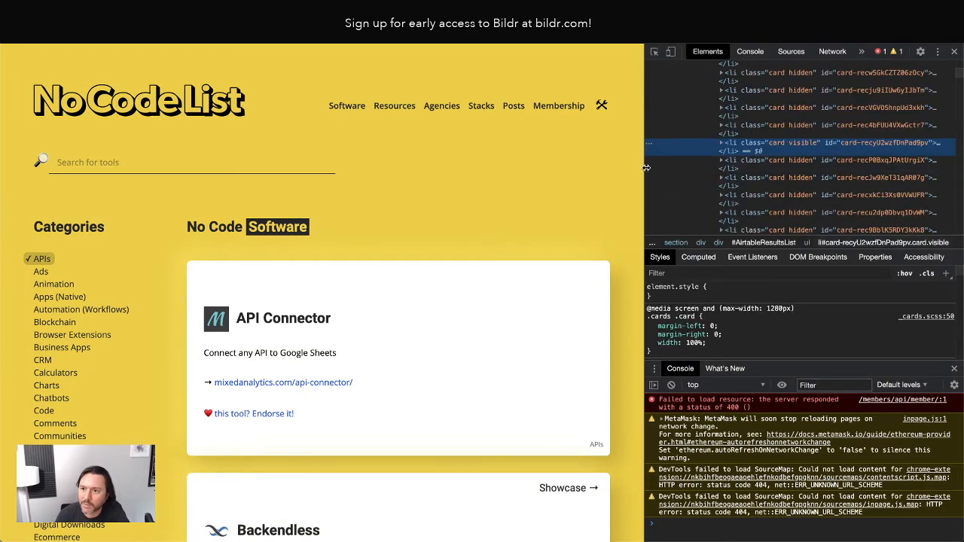
pyautogui.moveTo(646, 166); pyautogui.dragTo(788, 177)
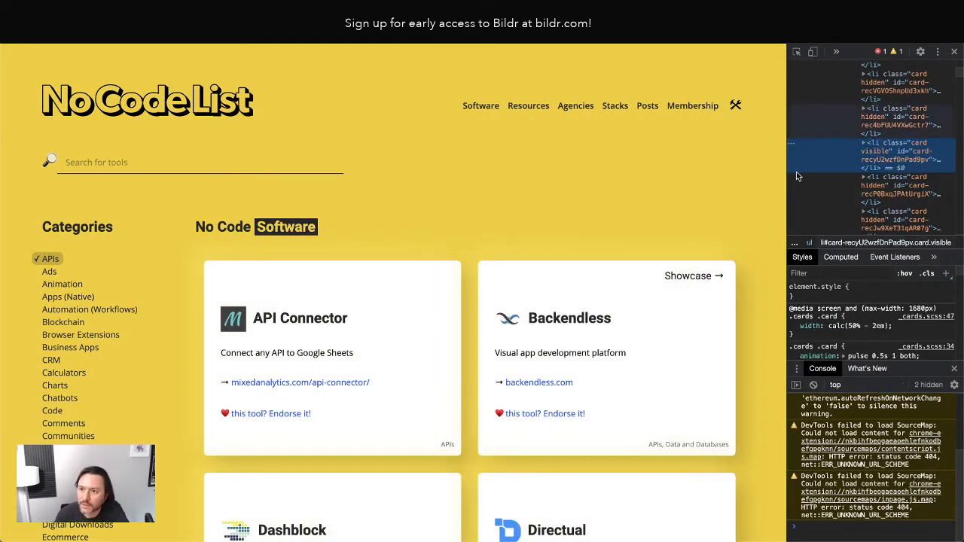
pyautogui.rightClick(420, 321)
pyautogui.click(446, 427)
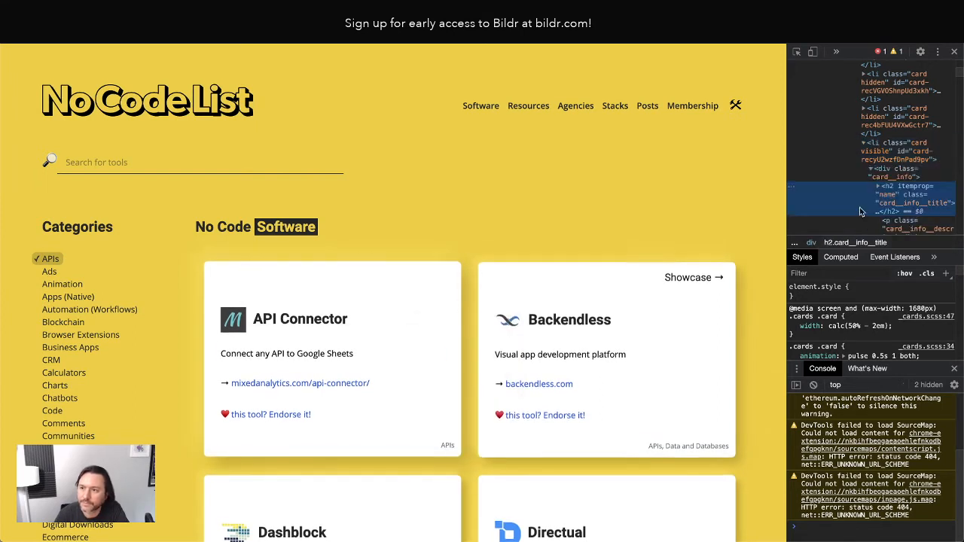
pyautogui.click(877, 144)
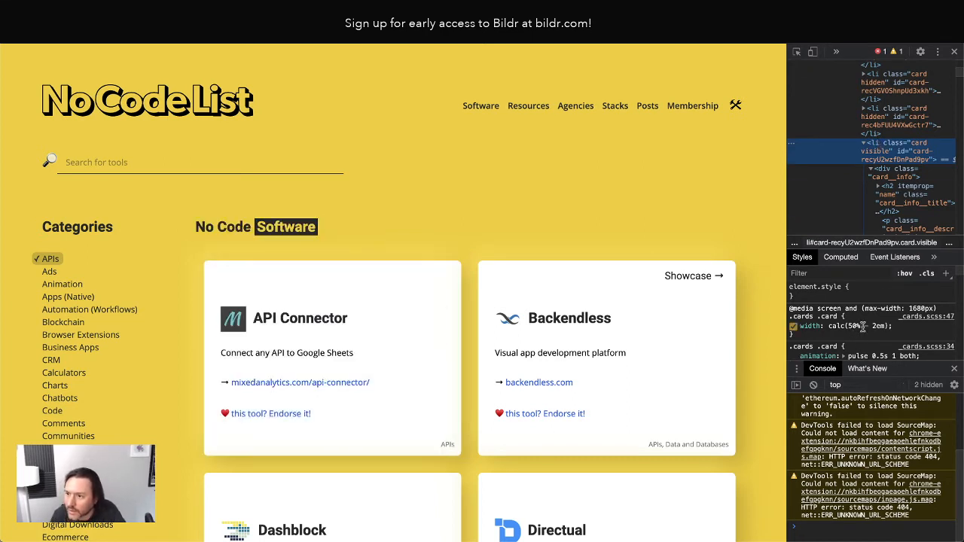
pyautogui.scroll(-2, 879, 325)
pyautogui.scroll(-3, 879, 325)
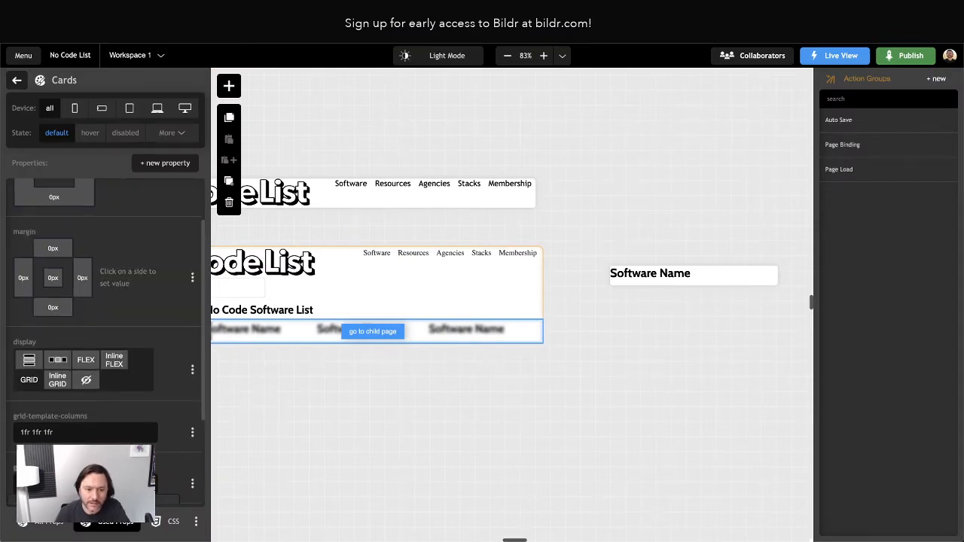
# Apply the grid-column-gap value and reload the live preview of the Home page.
pyautogui.press('Return')
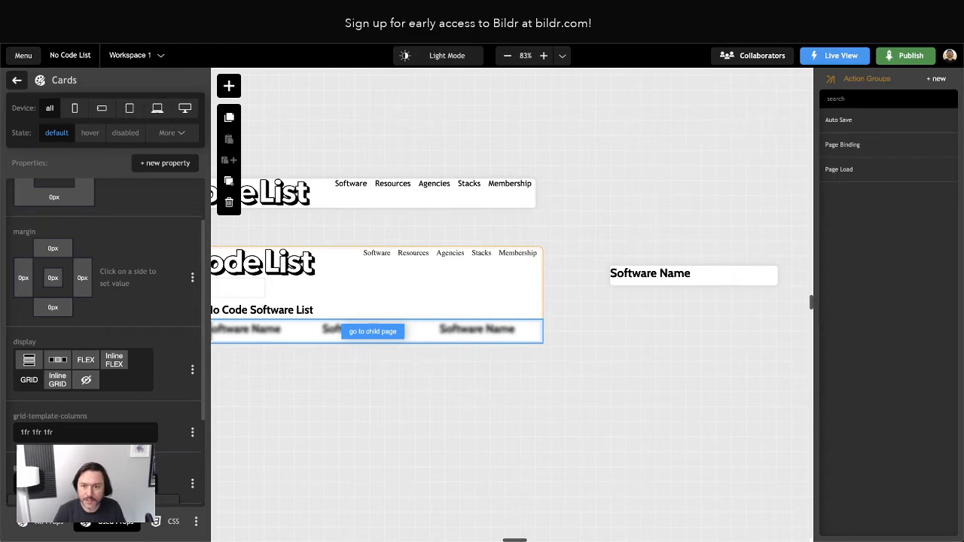
pyautogui.hscroll(-2, 322, 394)
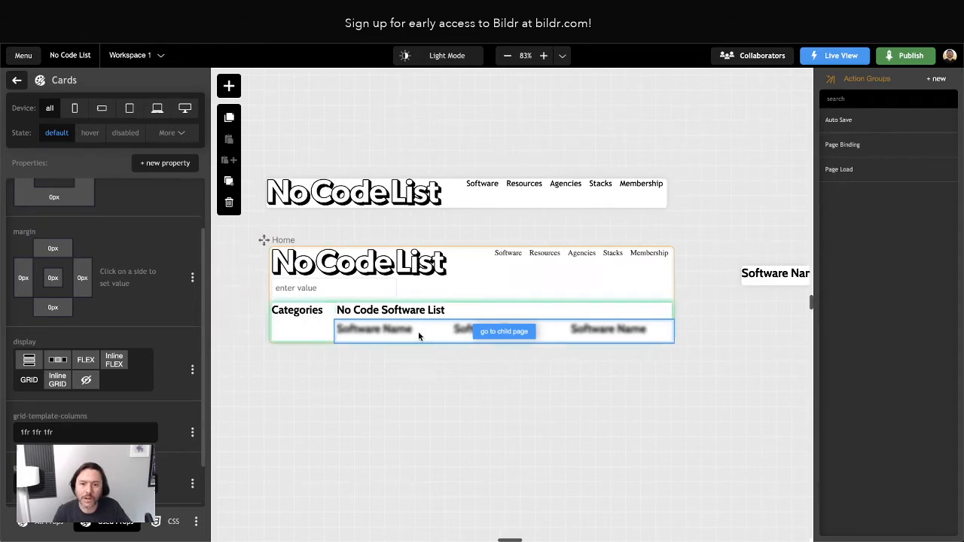
pyautogui.hscroll(2, 619, 344)
pyautogui.hscroll(-2, 357, 273)
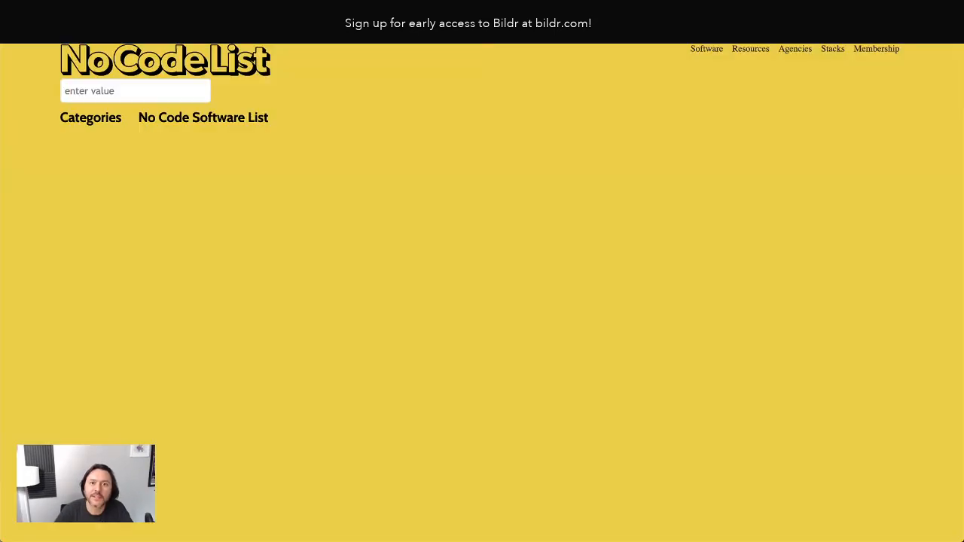
pyautogui.press('super+r')
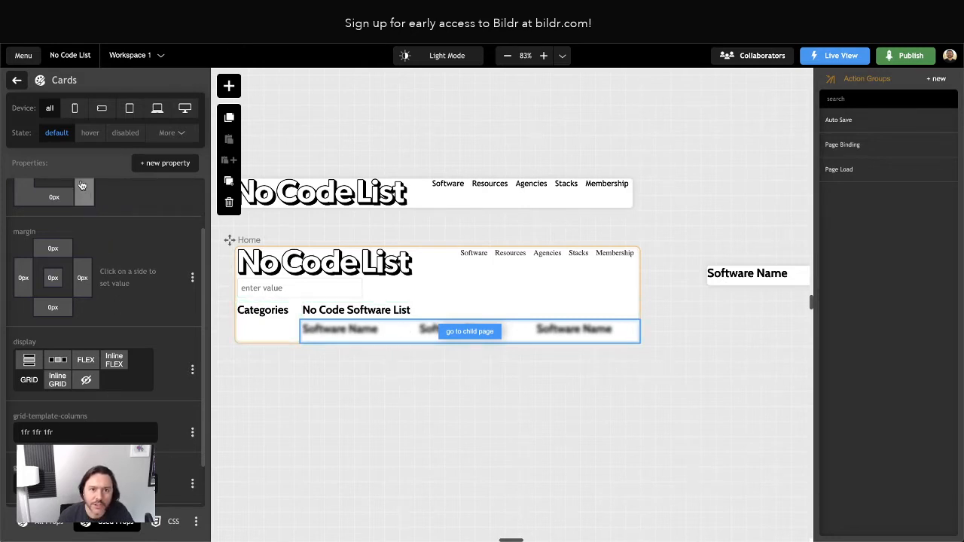
# Copy [{},{},{}] into the List of Cards Default data field, then open Live View.
pyautogui.click(17, 80)
pyautogui.click(25, 110)
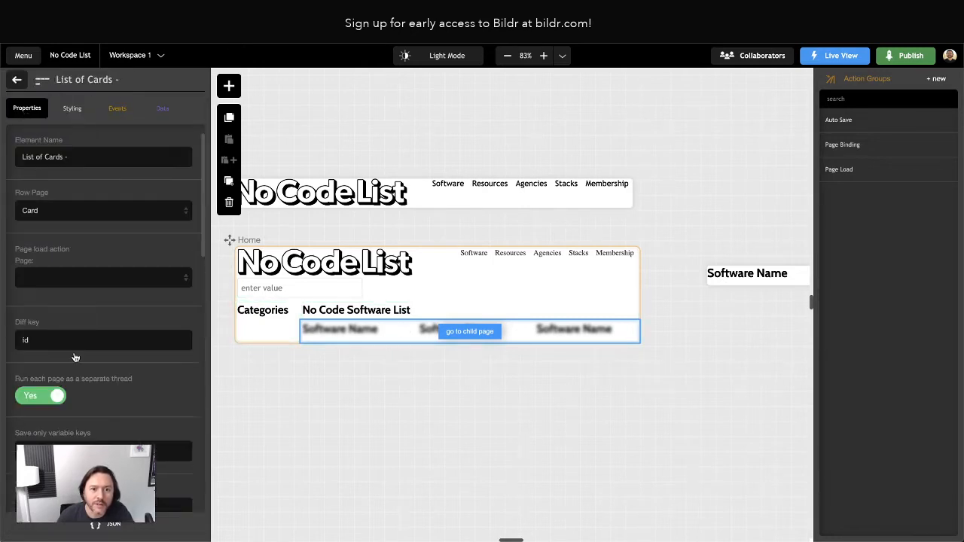
pyautogui.scroll(-5, 74, 388)
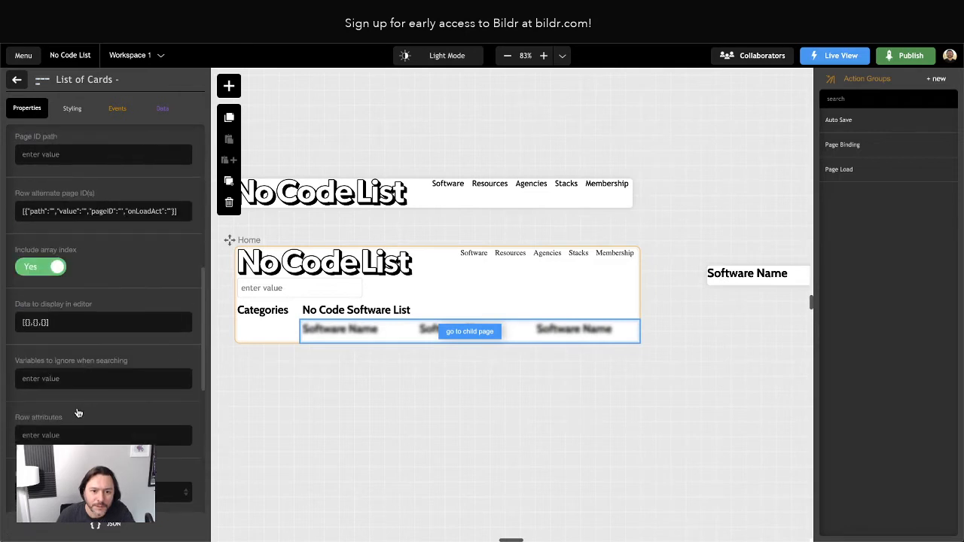
pyautogui.tripleClick(67, 323)
pyautogui.hotkey('ctrl', 'c')
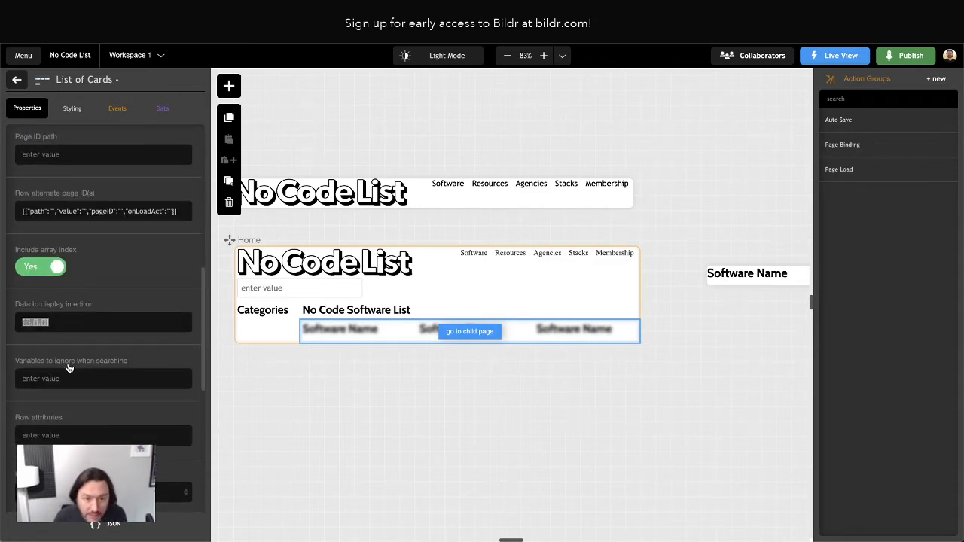
pyautogui.scroll(-1, 67, 354)
pyautogui.scroll(-1, 67, 381)
pyautogui.scroll(-4, 67, 380)
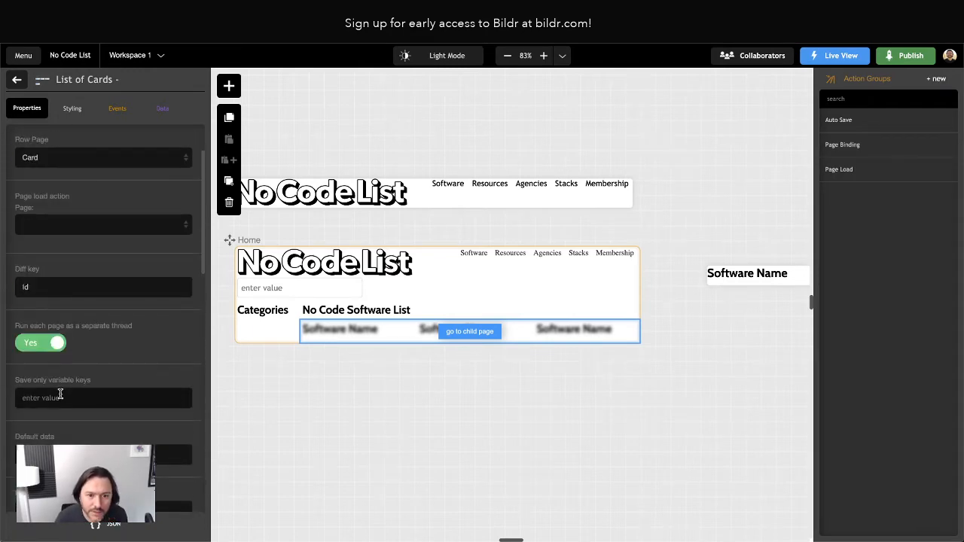
pyautogui.scroll(-1, 59, 392)
pyautogui.click(56, 395)
pyautogui.hotkey('ctrl', 'v')
pyautogui.click(287, 434)
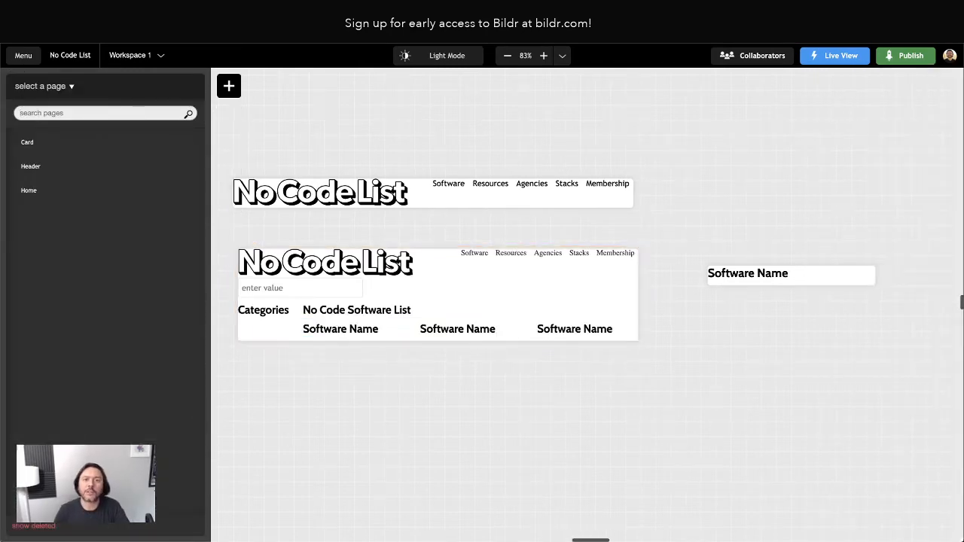
pyautogui.click(188, 10)
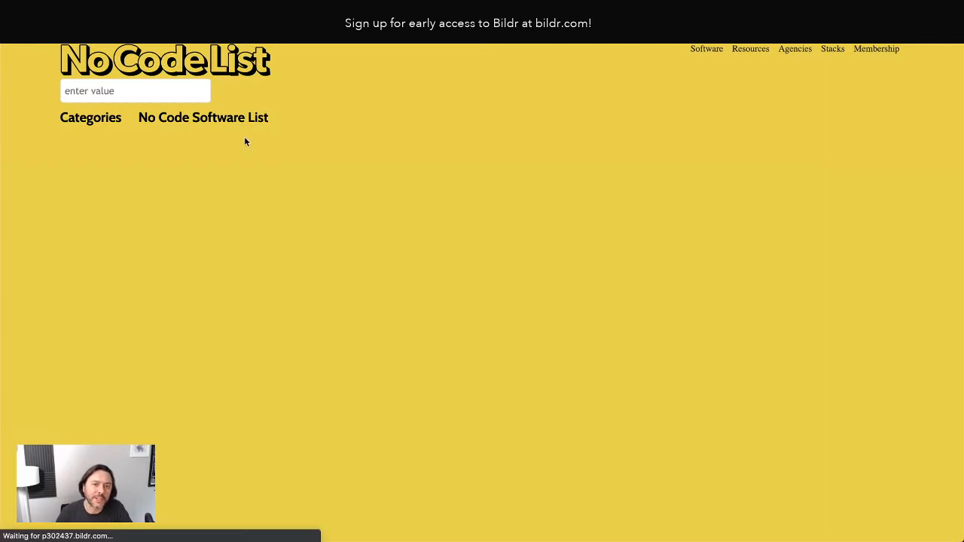
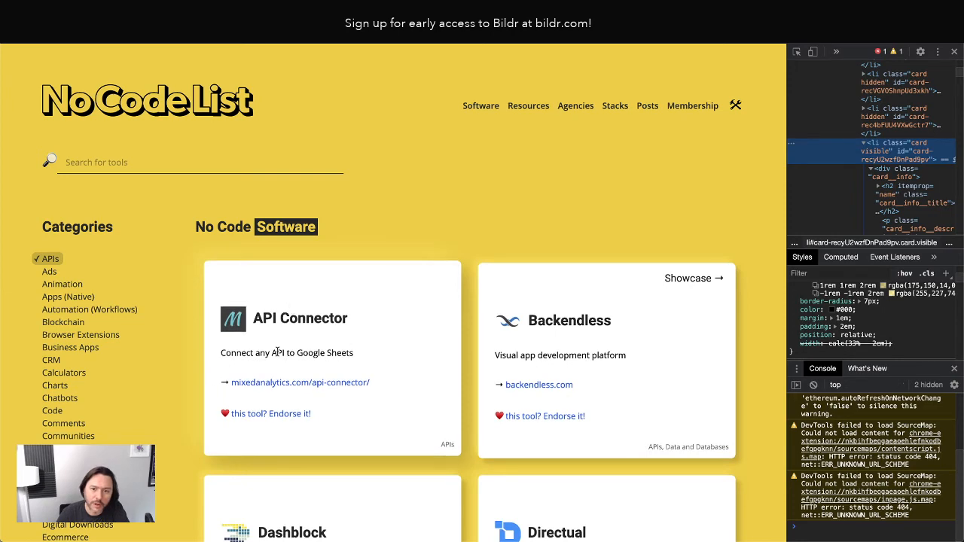
# Close DevTools and zoom the No Code List page to 90% so cards show three per row.
pyautogui.scroll(-3, 331, 346)
pyautogui.scroll(-1, 291, 343)
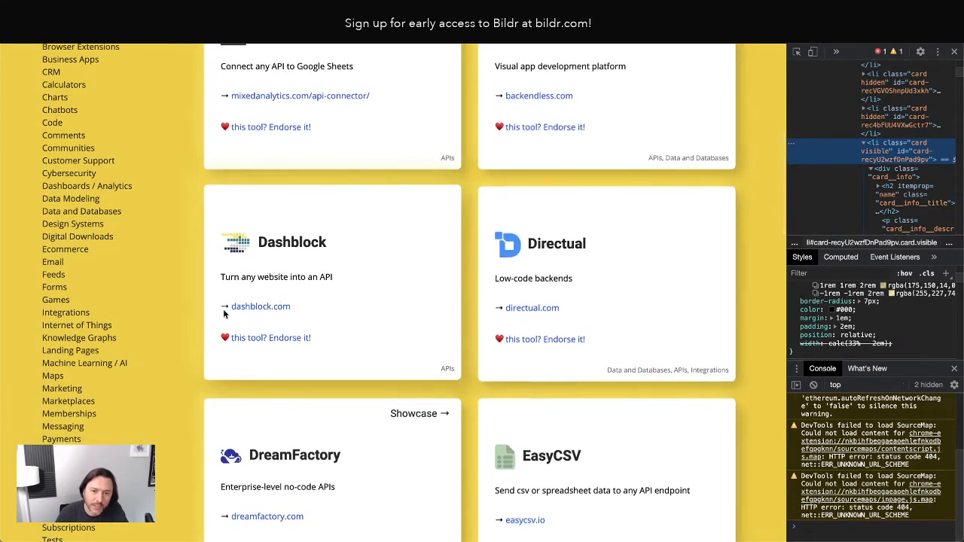
pyautogui.scroll(-1, 778, 217)
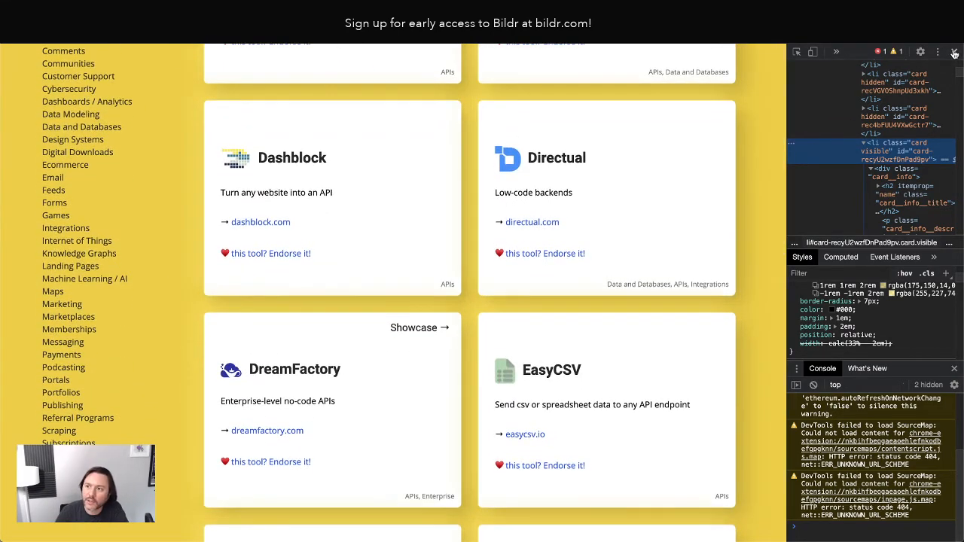
pyautogui.click(953, 52)
pyautogui.hotkey('ctrl', '-')
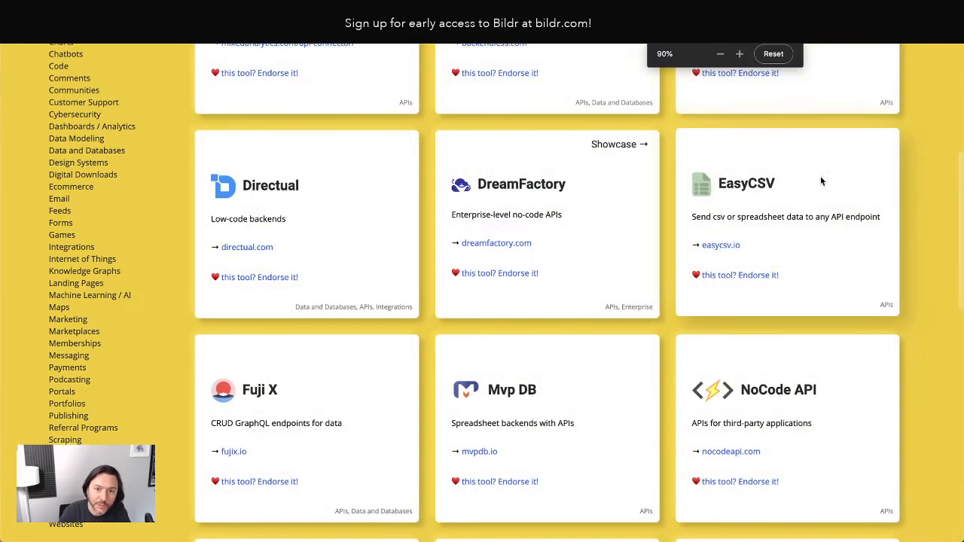
pyautogui.scroll(3, 558, 281)
pyautogui.scroll(2, 558, 281)
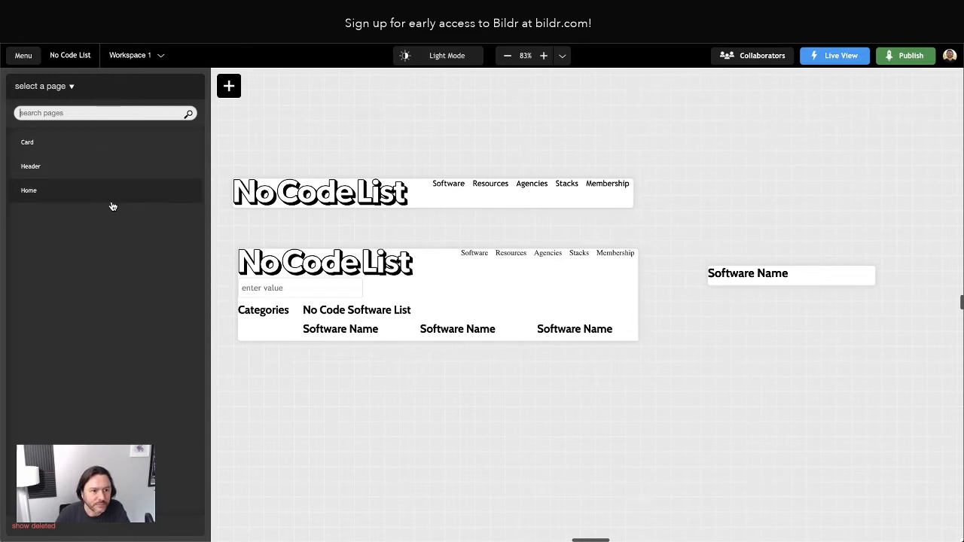
# Select the List of Cards on the Home page and review its Default data and editor display data.
pyautogui.click(465, 331)
pyautogui.click(113, 342)
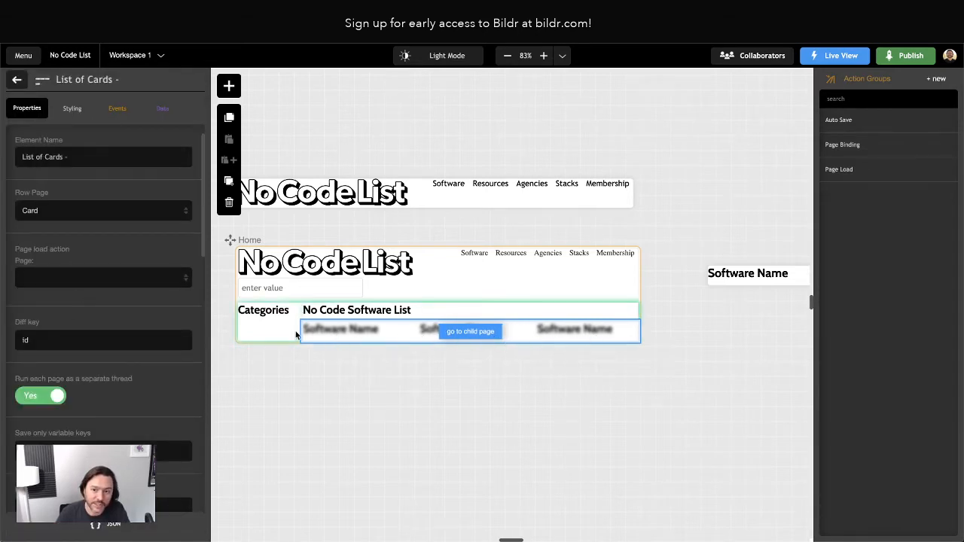
pyautogui.scroll(-5, 47, 254)
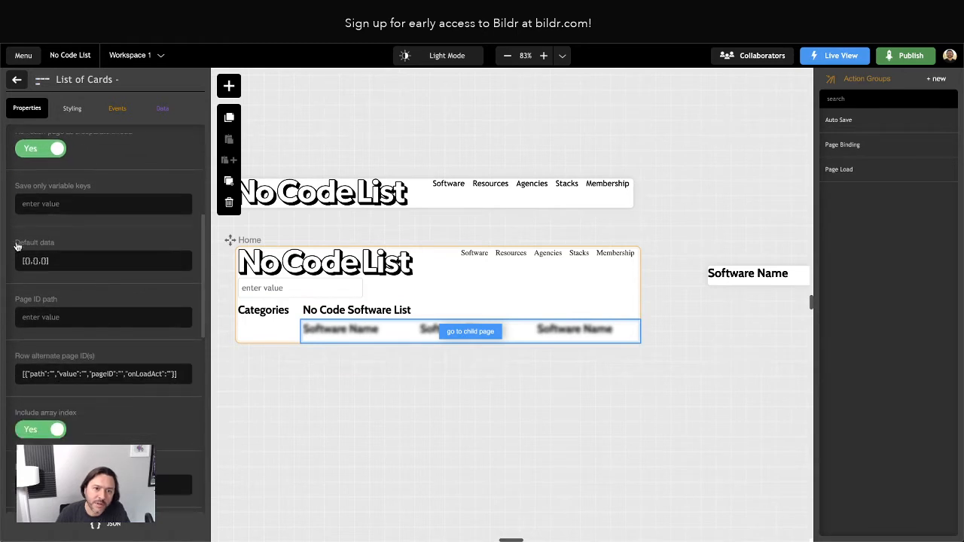
pyautogui.scroll(-3, 46, 252)
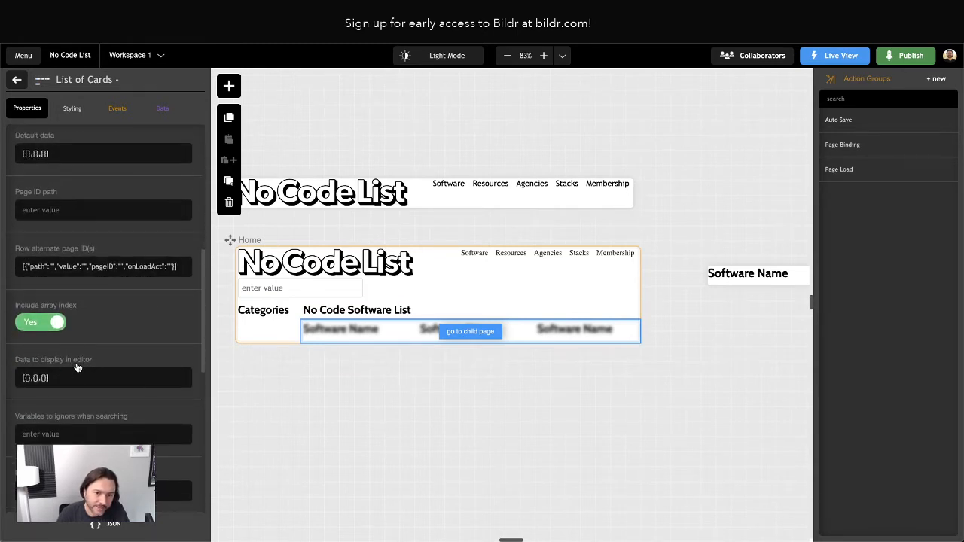
pyautogui.scroll(3, 76, 361)
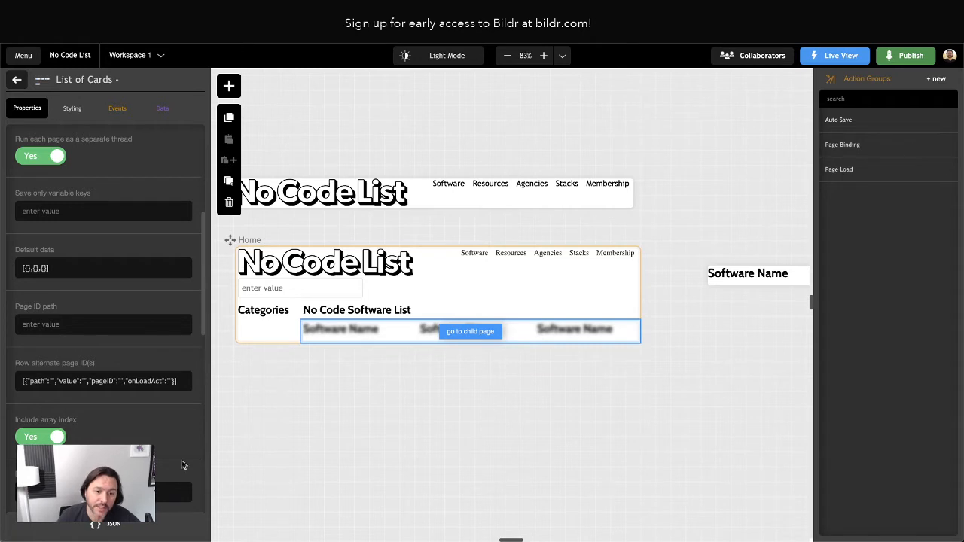
# Expand the editor preview data to seven sample entries, adding names 'Drew' and 'Mark'.
pyautogui.scroll(-2, 181, 462)
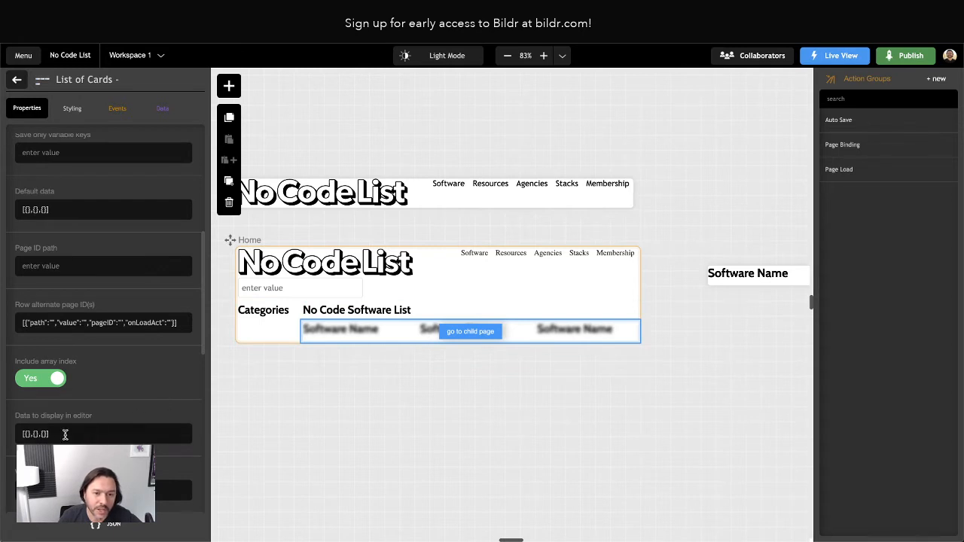
pyautogui.moveTo(23, 434); pyautogui.dragTo(79, 433)
pyautogui.hotkey('ctrl', 'c')
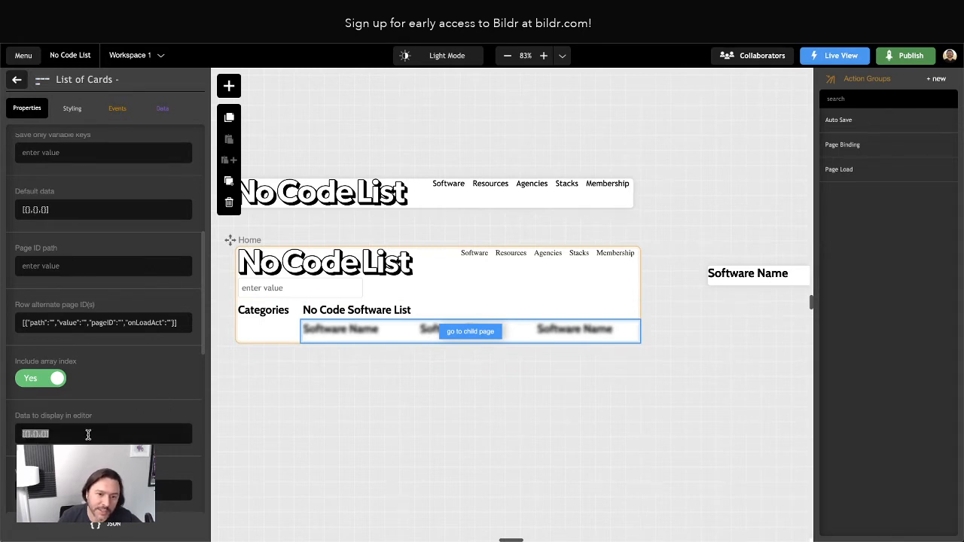
pyautogui.click(63, 430)
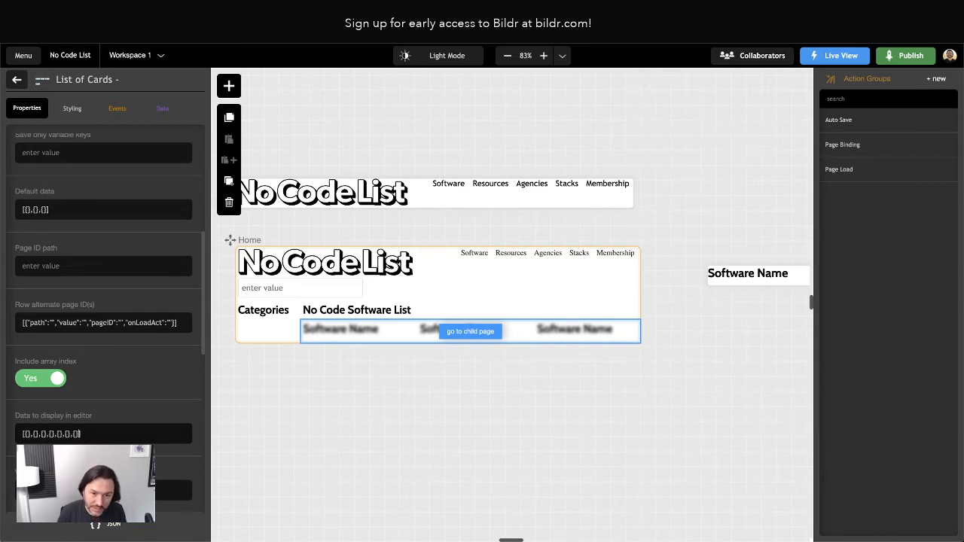
pyautogui.click(161, 411)
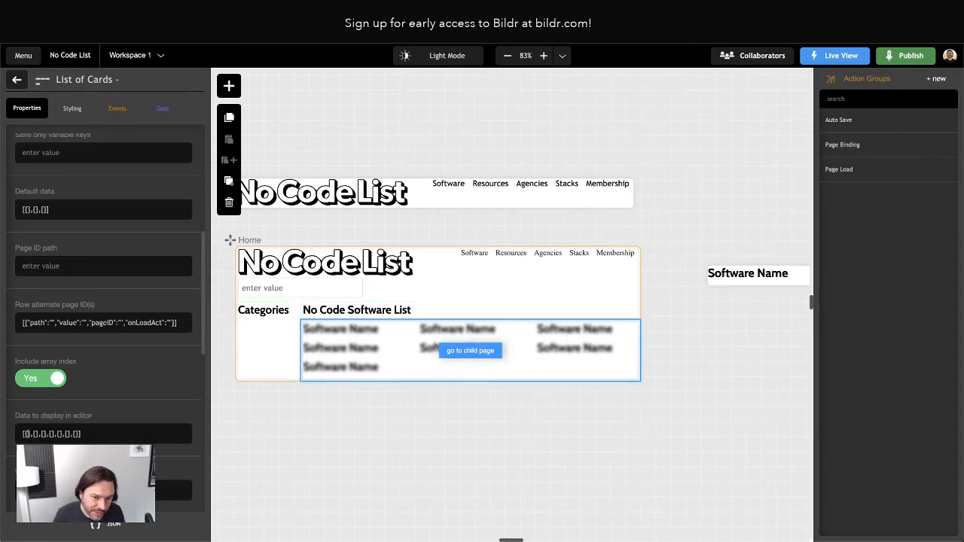
pyautogui.write('"name":"')
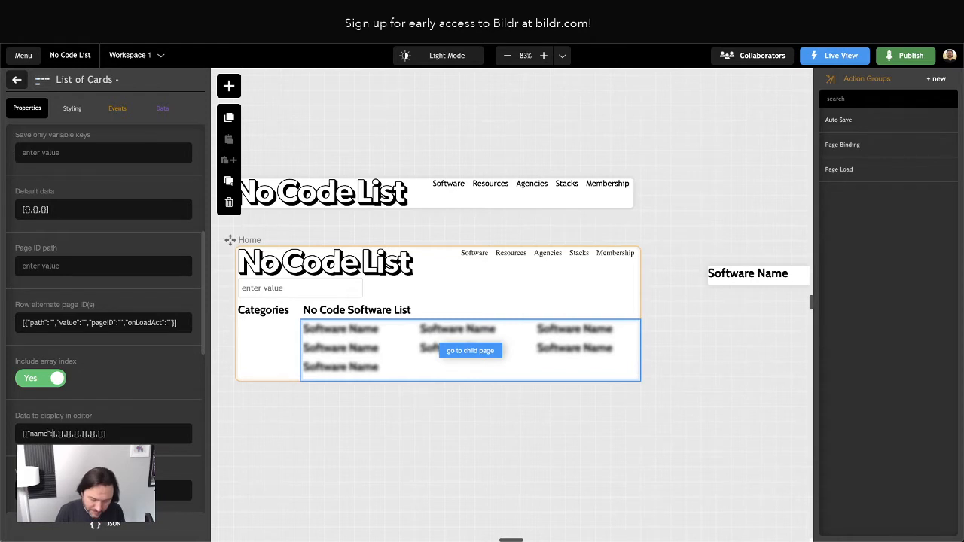
pyautogui.write('Drew"},{')
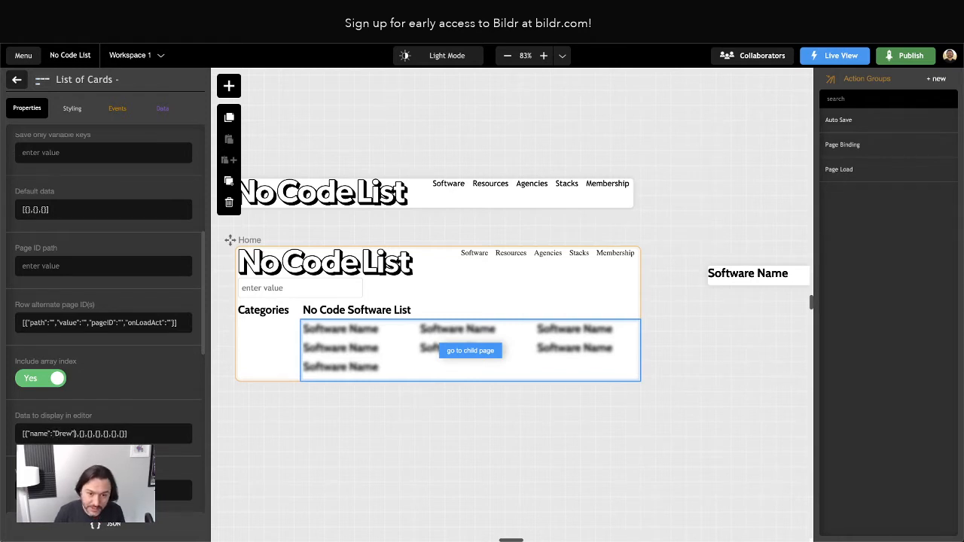
pyautogui.write('"name":"')
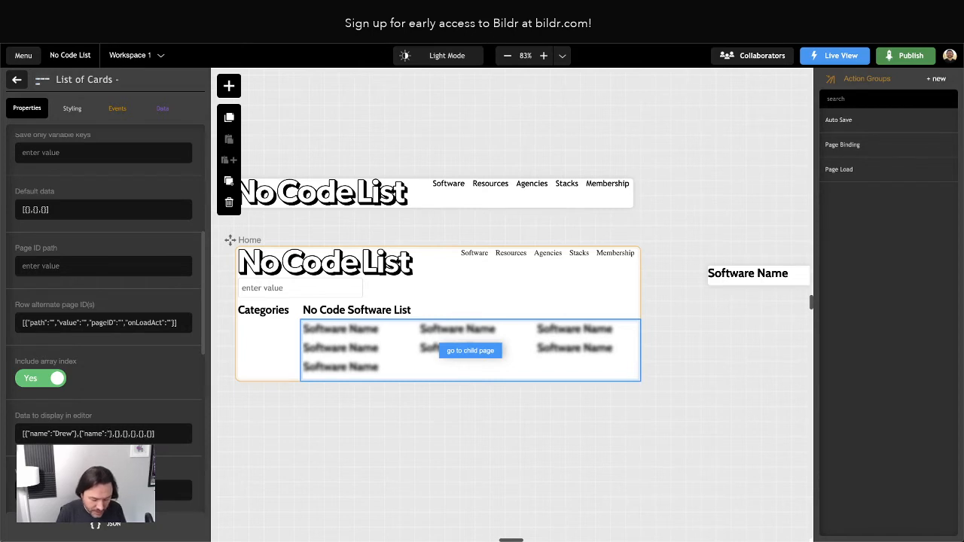
pyautogui.write('Mark"')
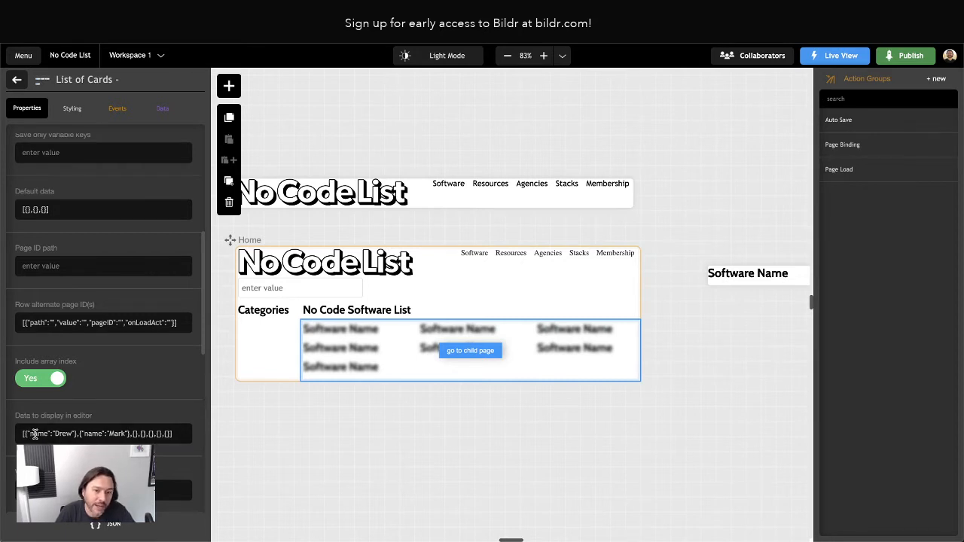
# Reset the editor preview data to three empty entries [{},{},{}].
pyautogui.moveTo(55, 433); pyautogui.dragTo(126, 434)
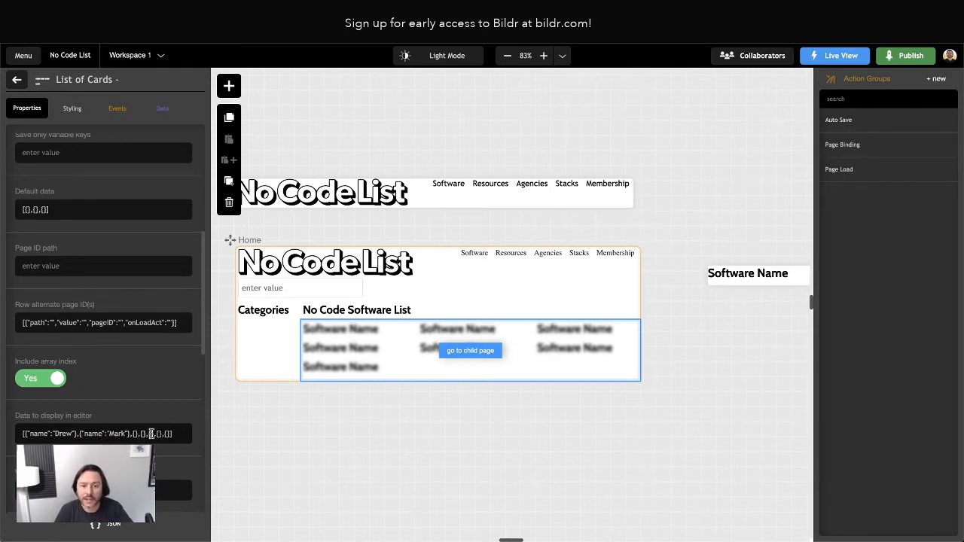
pyautogui.moveTo(150, 434); pyautogui.dragTo(46, 431)
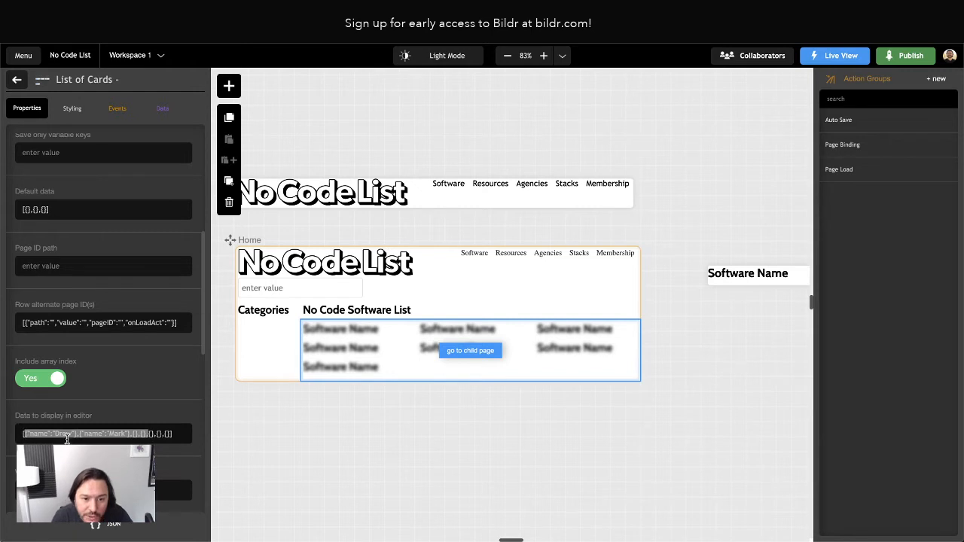
pyautogui.hotkey('ctrl', 'v')
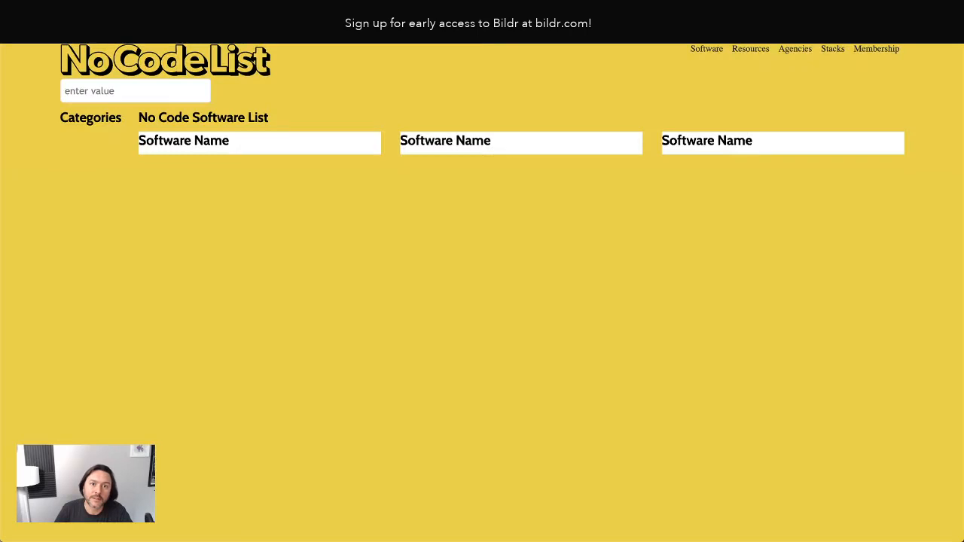
# Reload the Live View preview of the Home page.
pyautogui.press('super+r')
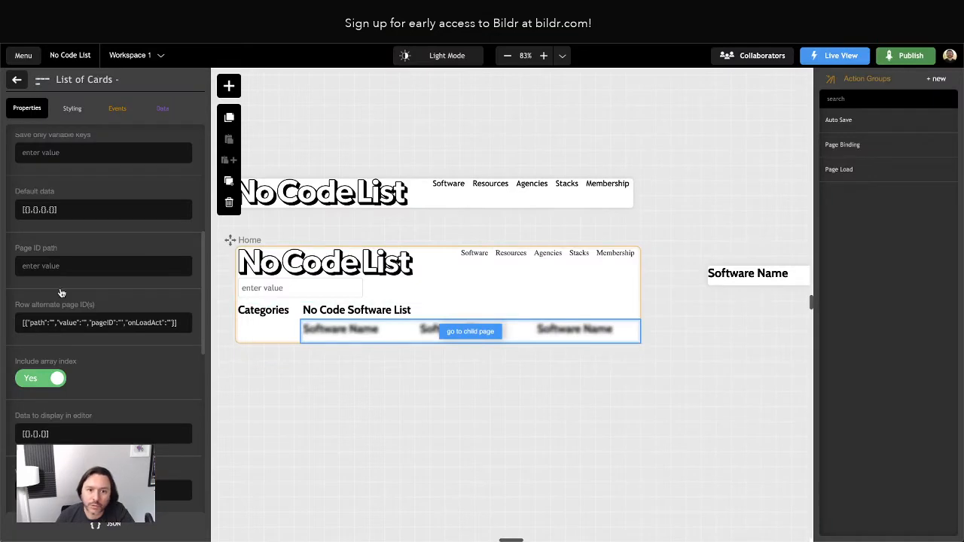
# Add a grid-template-rows property to the Cards style class.
pyautogui.click(67, 109)
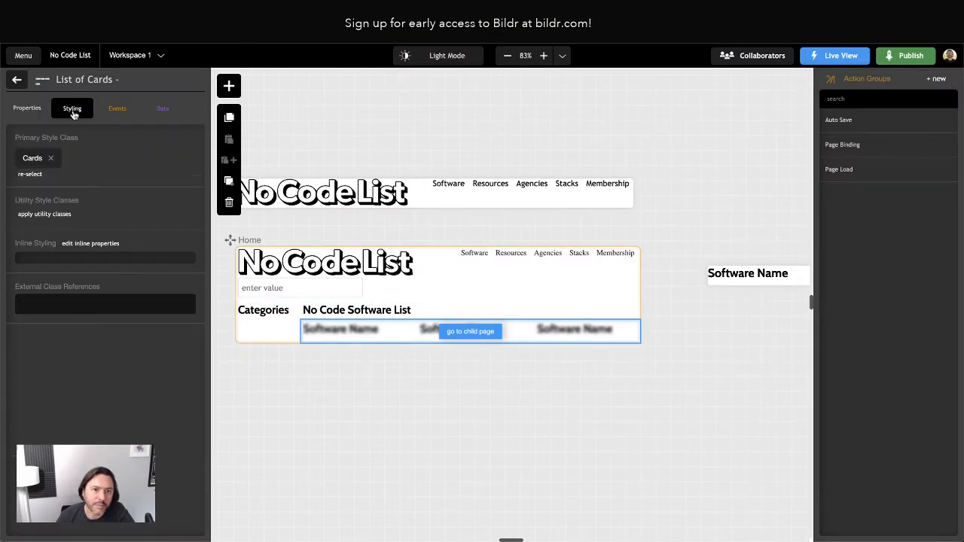
pyautogui.click(33, 162)
pyautogui.scroll(-5, 120, 338)
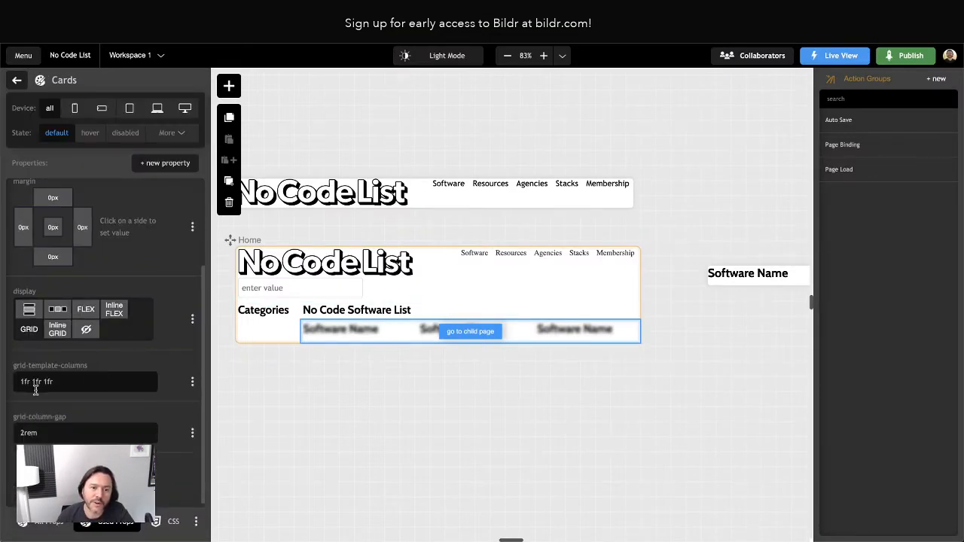
pyautogui.click(164, 162)
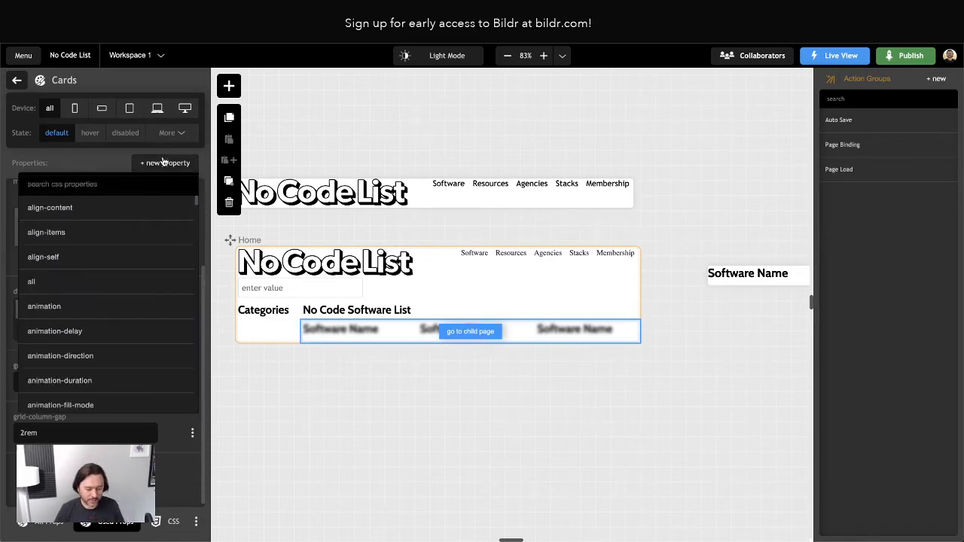
pyautogui.write('grid-templ')
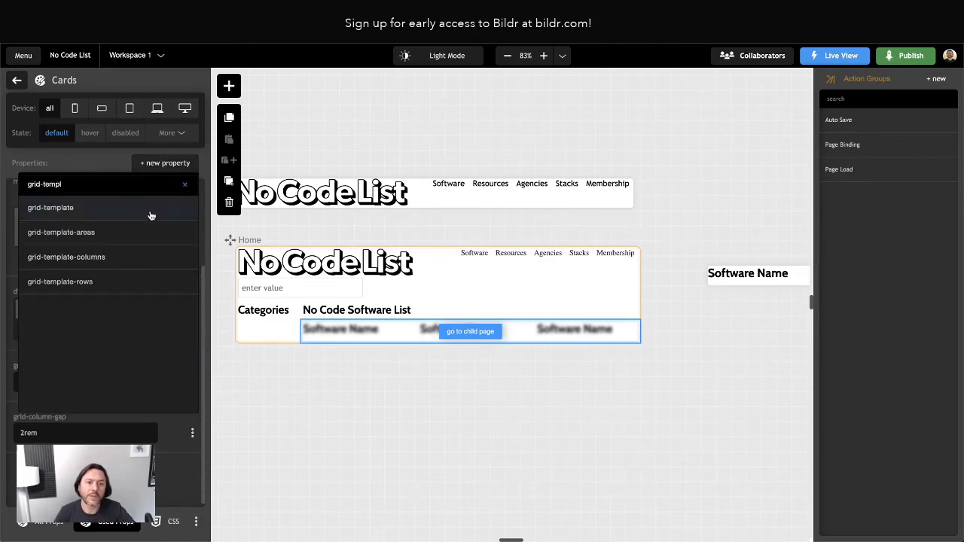
pyautogui.click(117, 281)
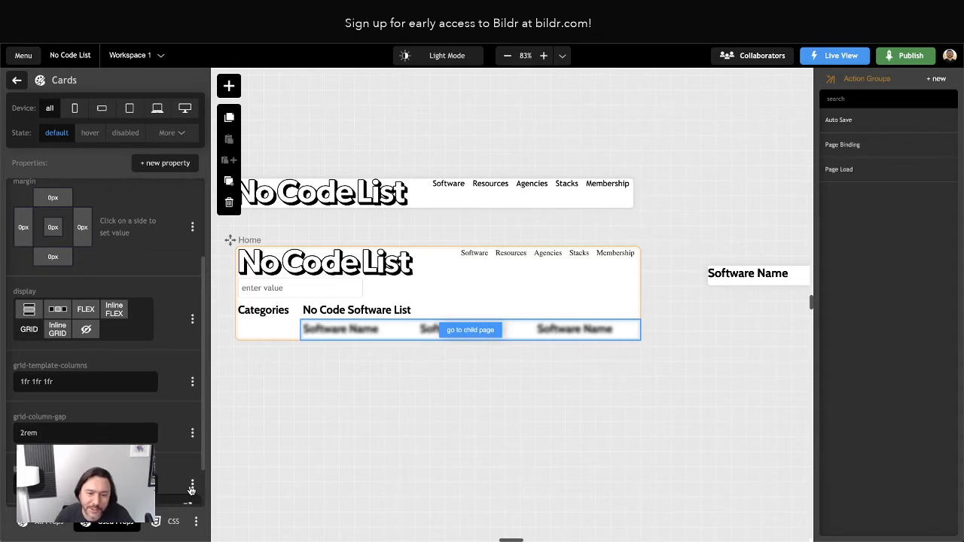
# Add a grid-row-gap property to the Cards class and return to the list's styling.
pyautogui.scroll(-2, 190, 490)
pyautogui.scroll(2, 165, 218)
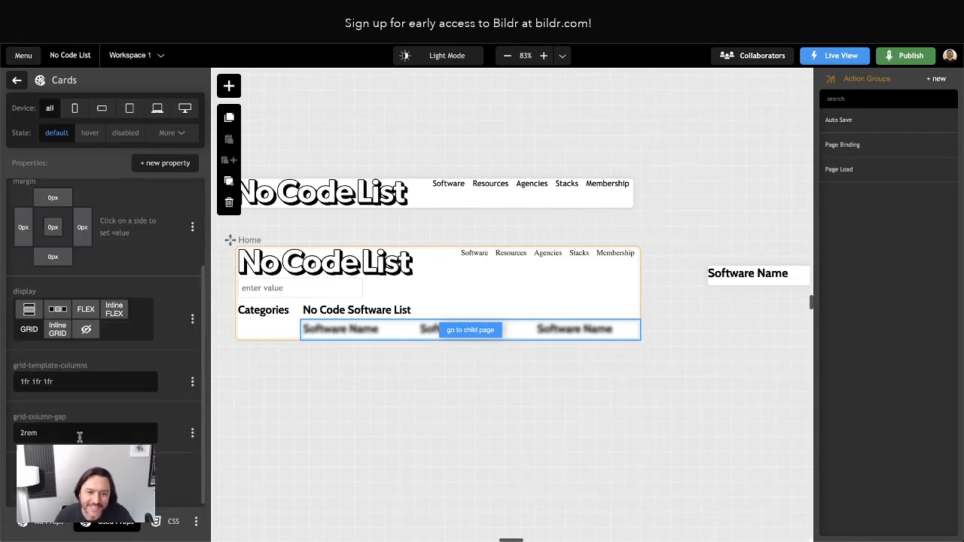
pyautogui.click(164, 163)
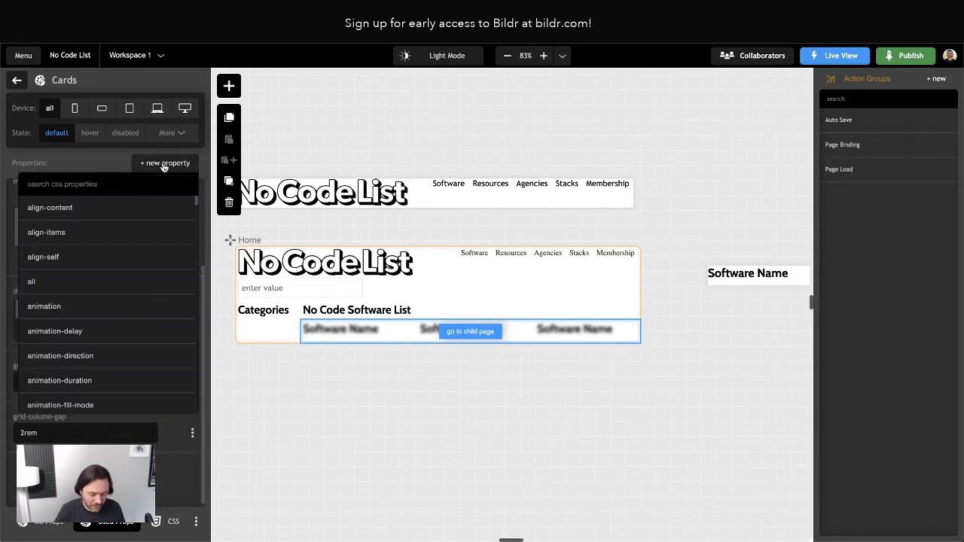
pyautogui.write('grid-row')
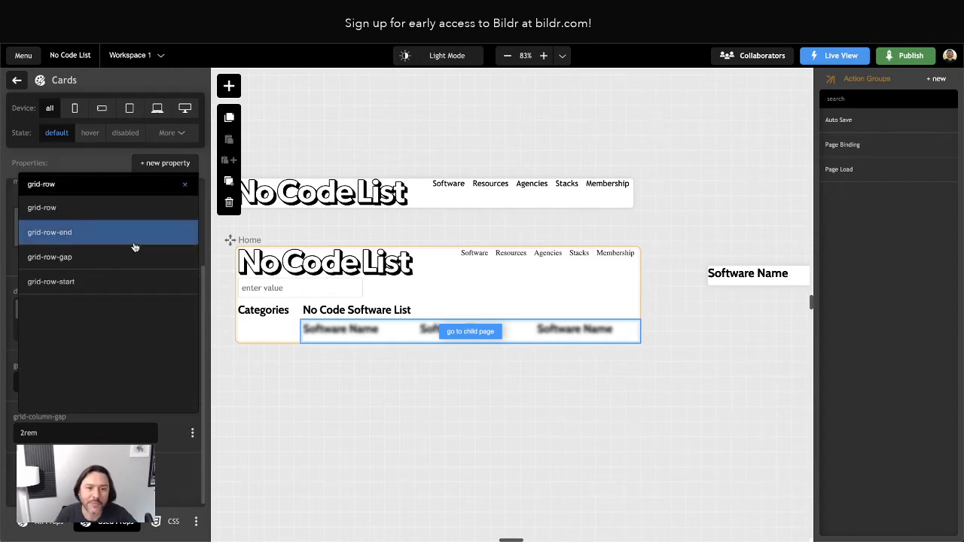
pyautogui.click(95, 257)
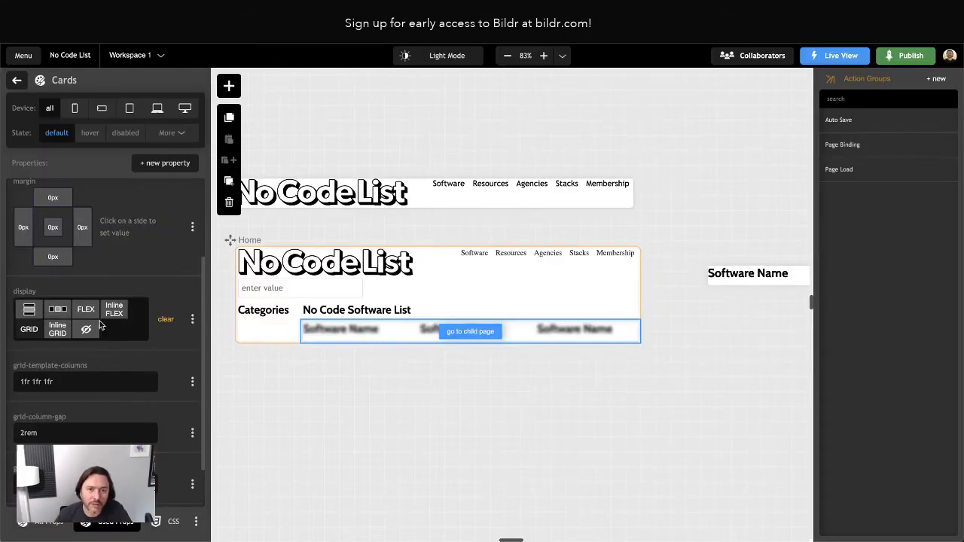
pyautogui.click(17, 82)
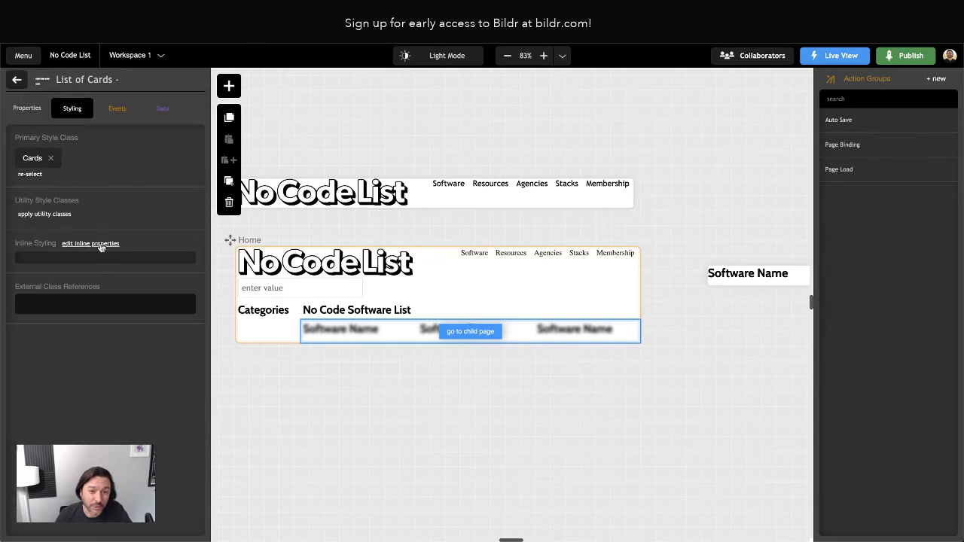
# Append ,0,0 to the list's Default data for seven items and select the Card template.
pyautogui.click(27, 109)
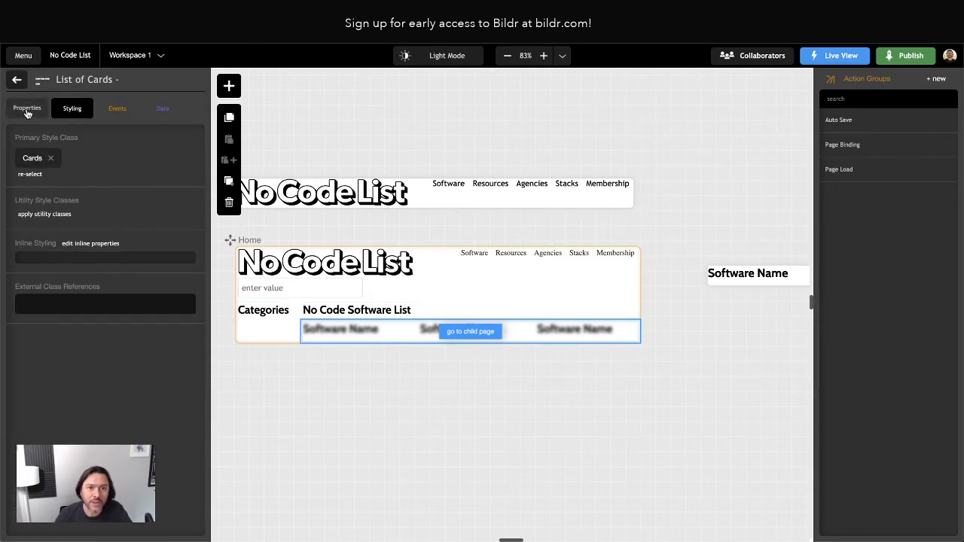
pyautogui.scroll(-3, 106, 301)
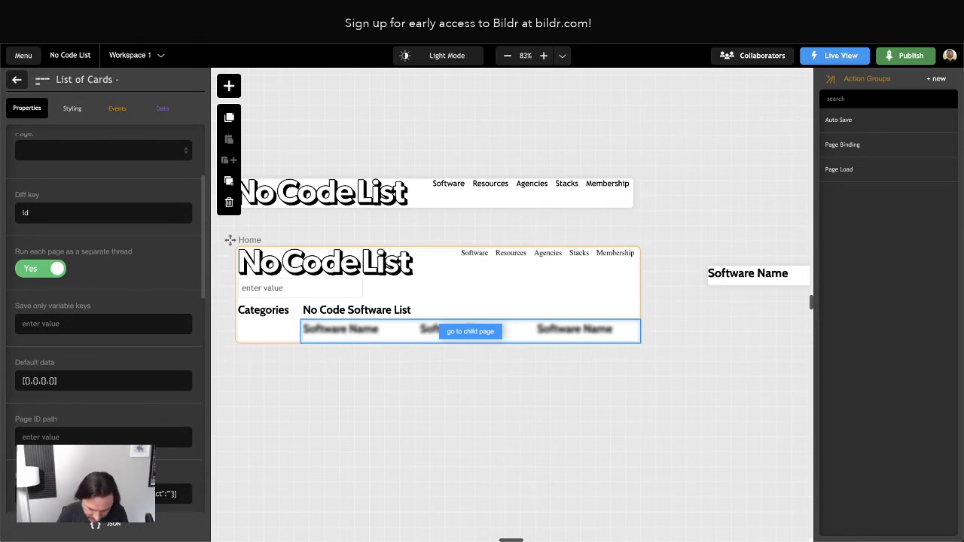
pyautogui.write(',0,0')
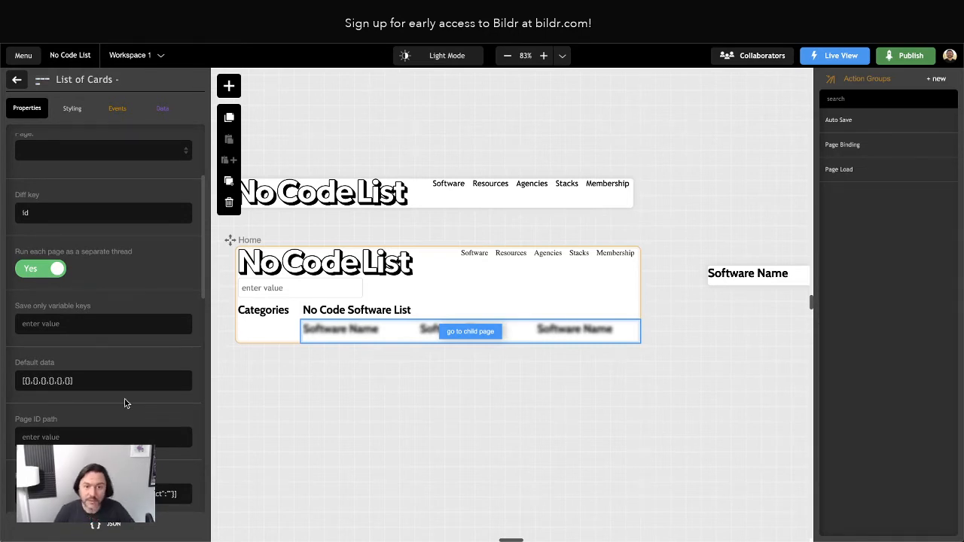
pyautogui.hscroll(5, 492, 365)
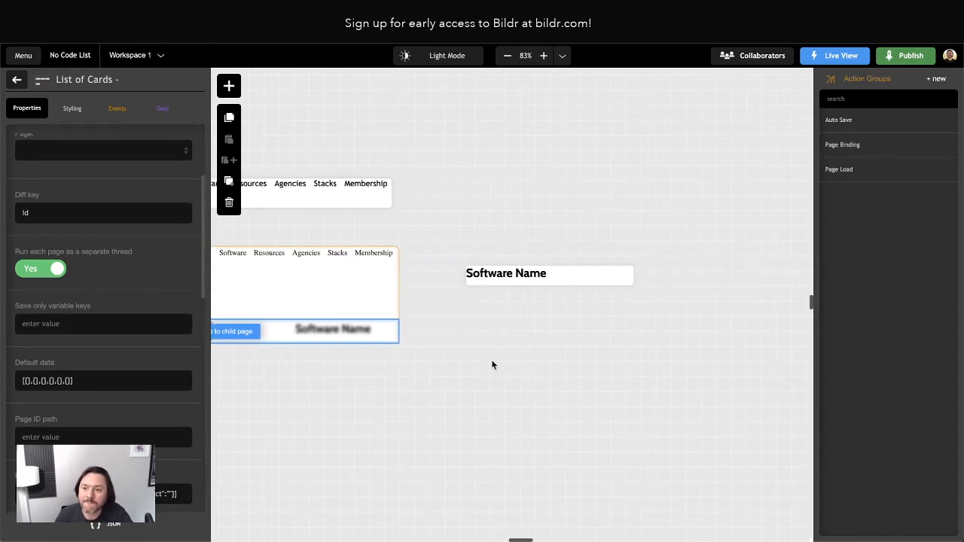
pyautogui.click(506, 272)
pyautogui.hscroll(3, 551, 412)
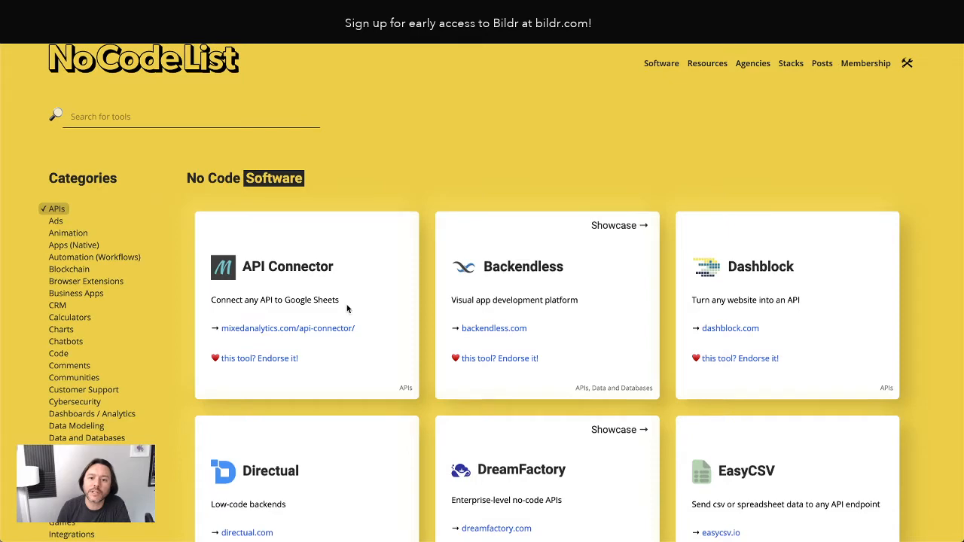
# Inspect the API Connector li.card styles, including box-shadow, padding and position: relative.
pyautogui.rightClick(349, 287)
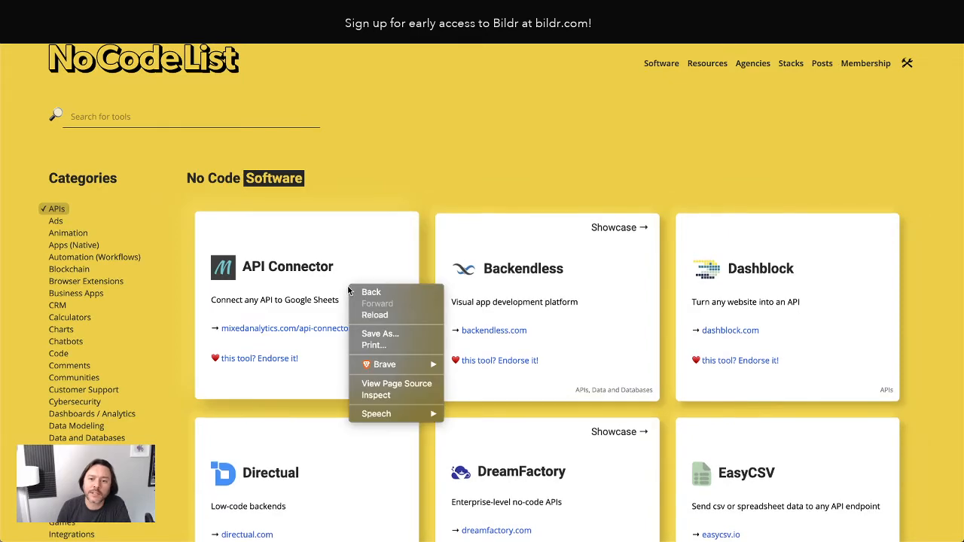
pyautogui.click(372, 397)
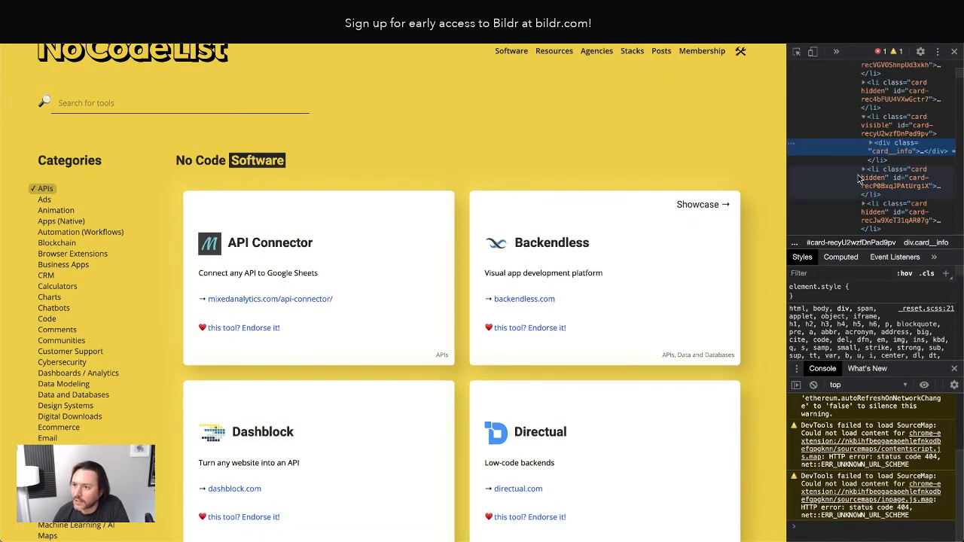
pyautogui.click(873, 118)
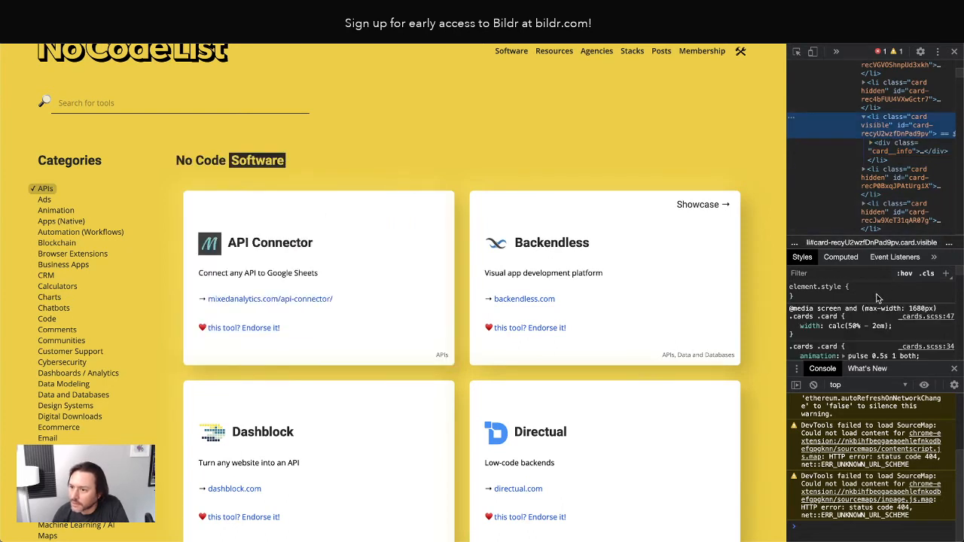
pyautogui.scroll(-3, 880, 316)
pyautogui.scroll(-3, 914, 332)
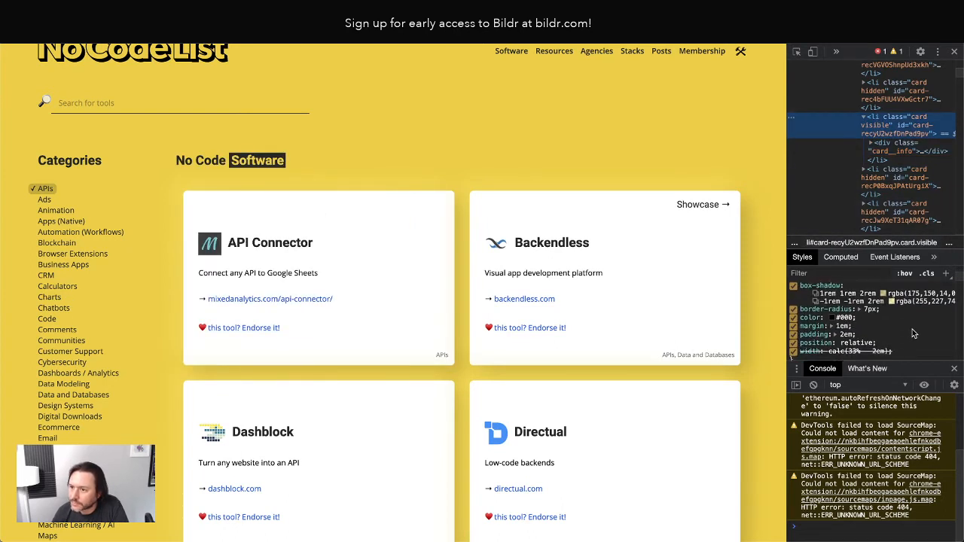
pyautogui.scroll(3, 914, 333)
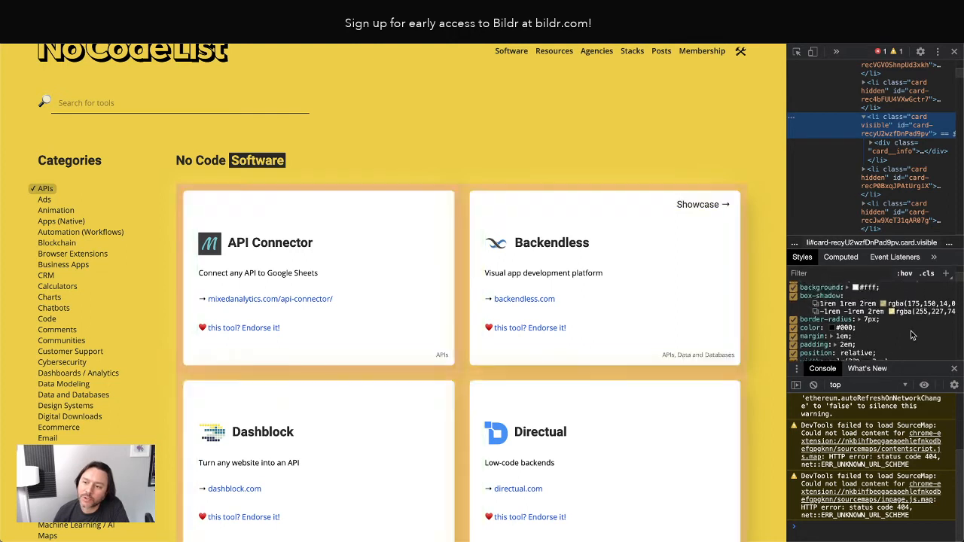
pyautogui.scroll(-1, 814, 295)
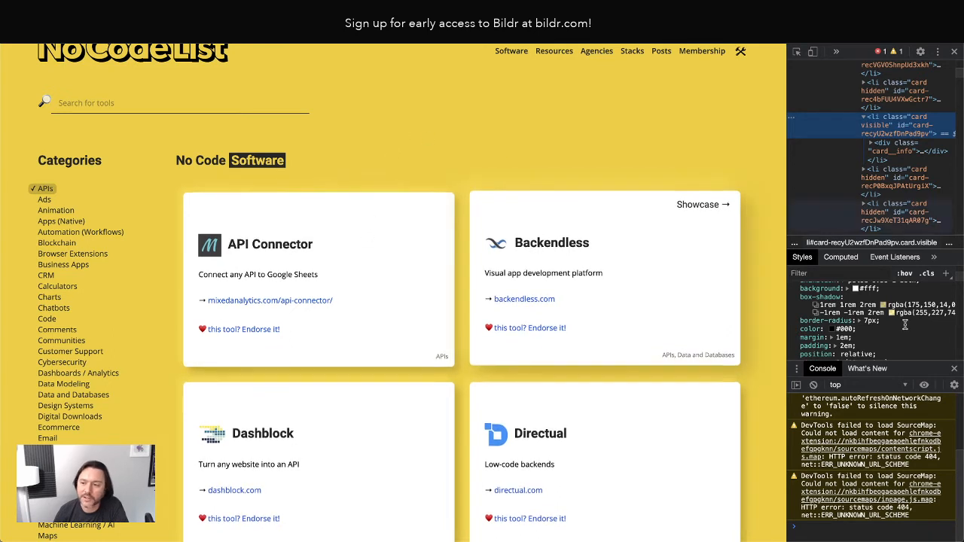
pyautogui.scroll(-1, 896, 342)
pyautogui.scroll(1, 894, 345)
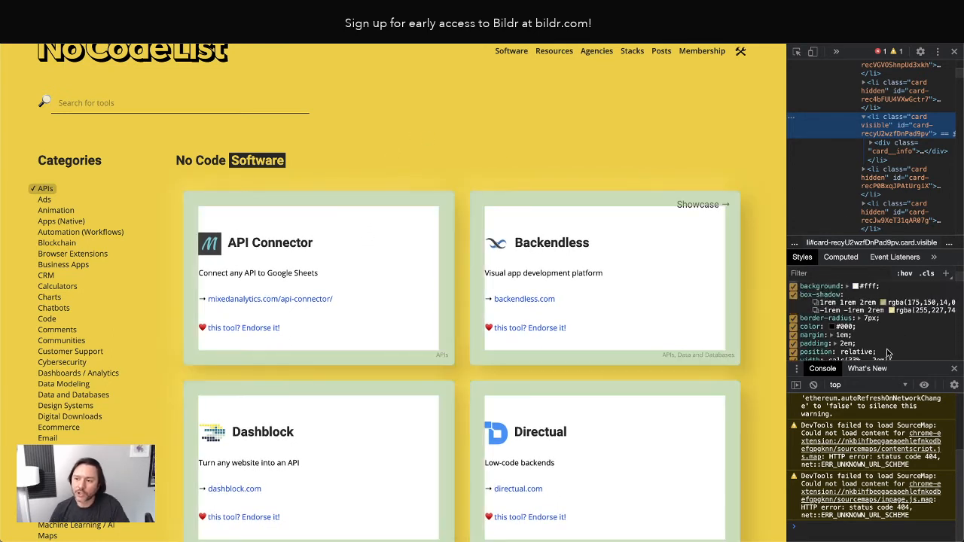
pyautogui.moveTo(881, 352); pyautogui.dragTo(801, 286)
pyautogui.scroll(-1, 813, 290)
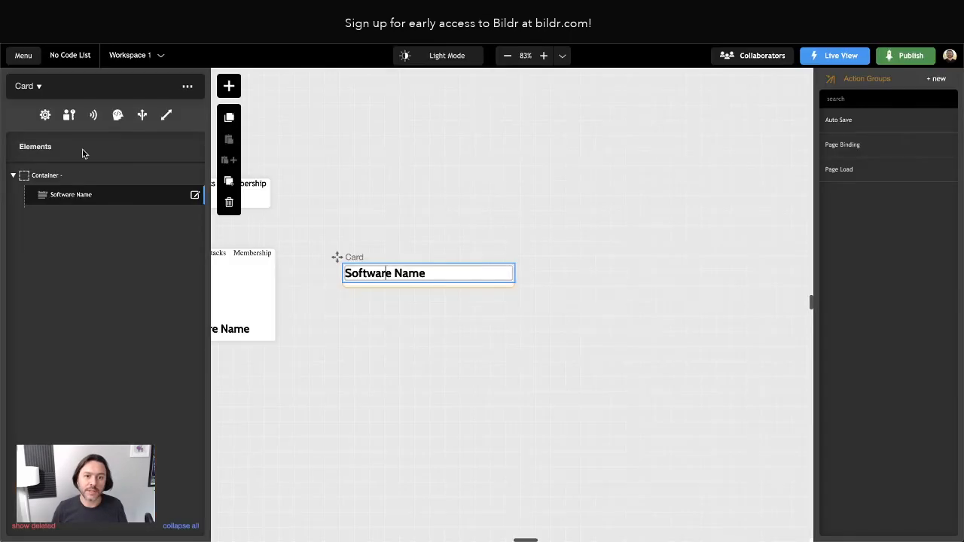
# Open the Container's Card style class and toggle its CSS editor, which has no properties yet.
pyautogui.click(46, 179)
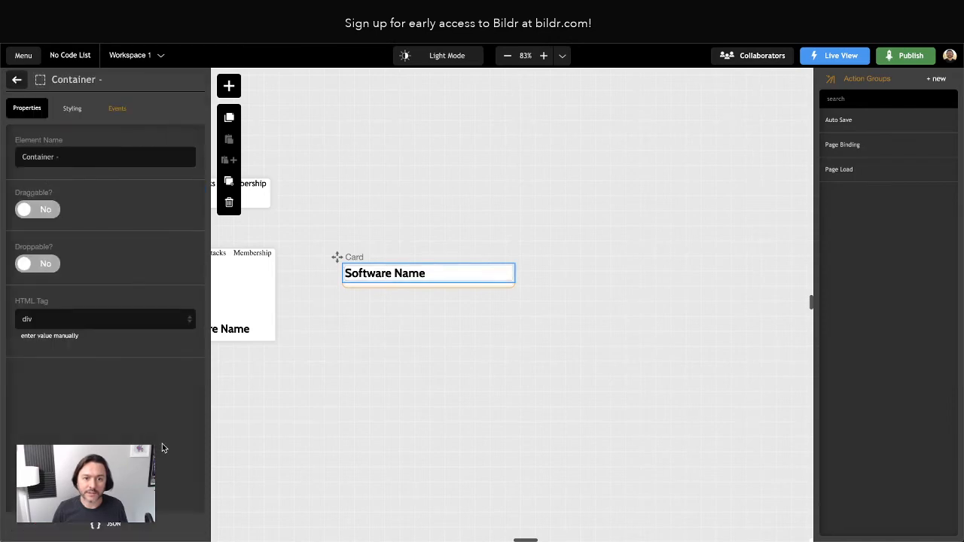
pyautogui.click(72, 108)
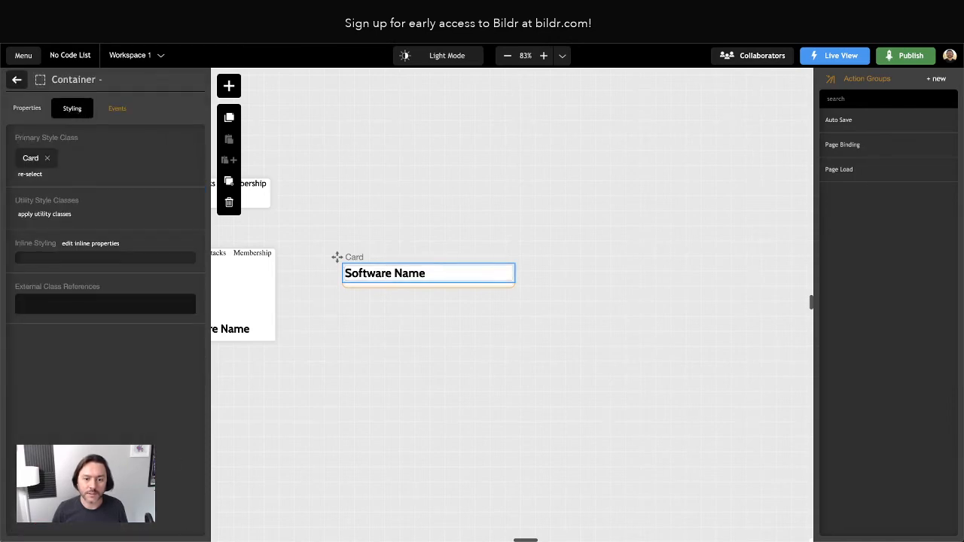
pyautogui.click(28, 159)
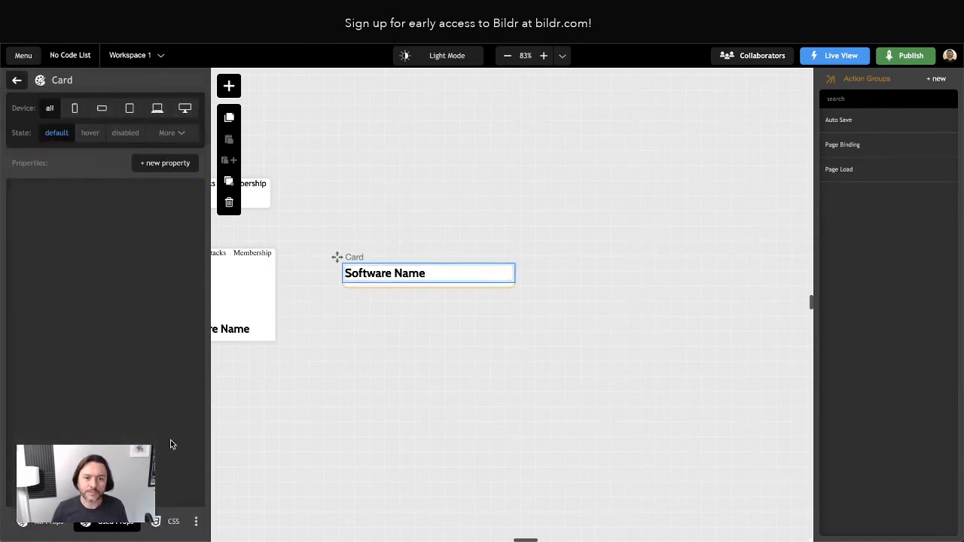
pyautogui.click(174, 527)
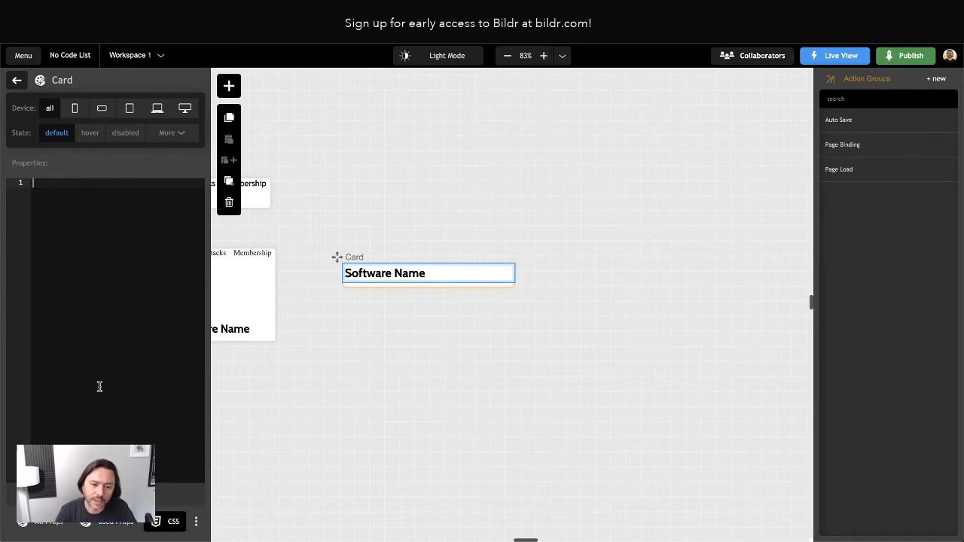
pyautogui.click(108, 530)
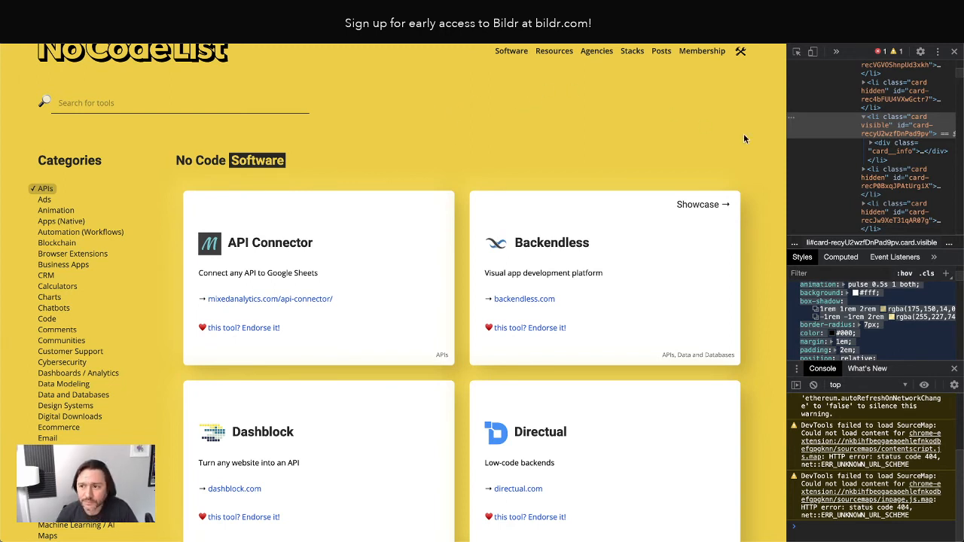
# Review the card element's Styles rules in Chrome DevTools, then reload the No Code List page.
pyautogui.click(827, 161)
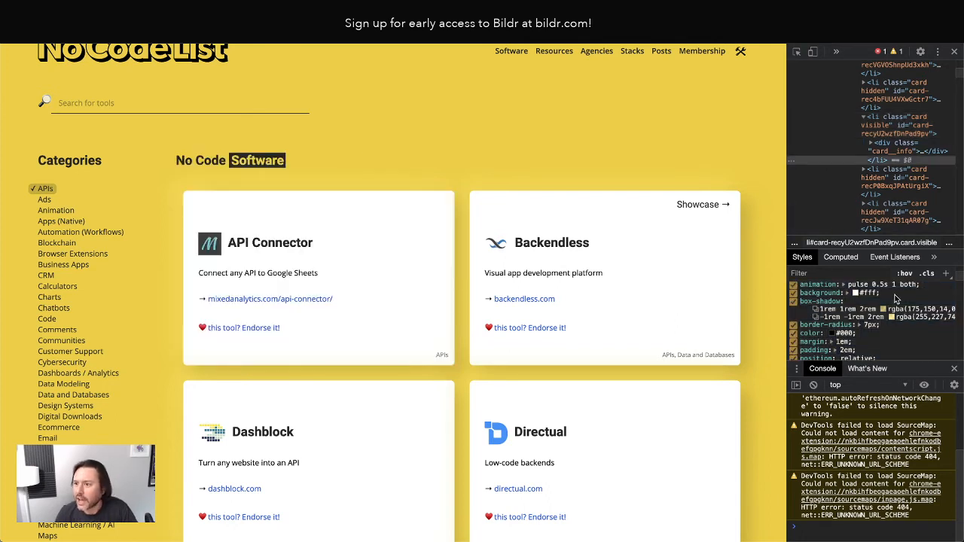
pyautogui.scroll(-1, 877, 300)
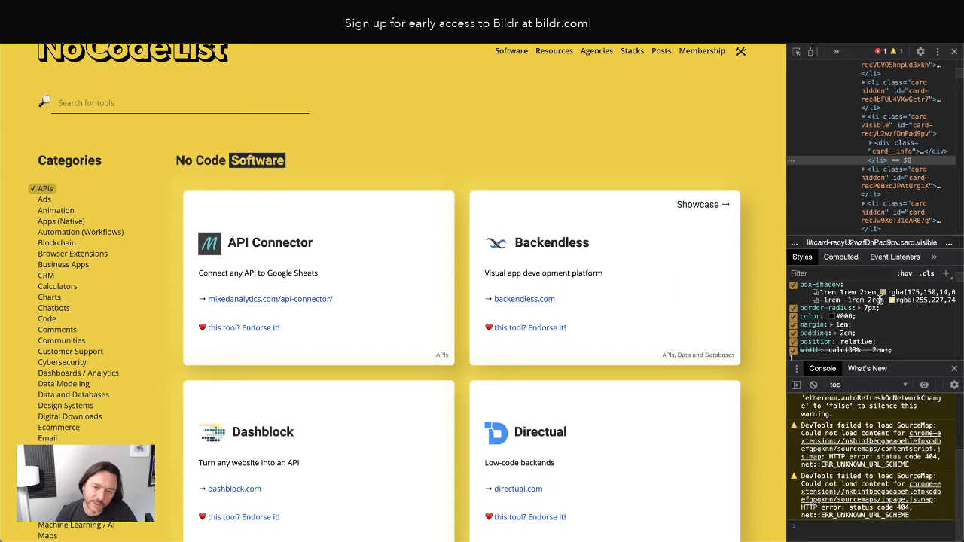
pyautogui.scroll(1, 876, 343)
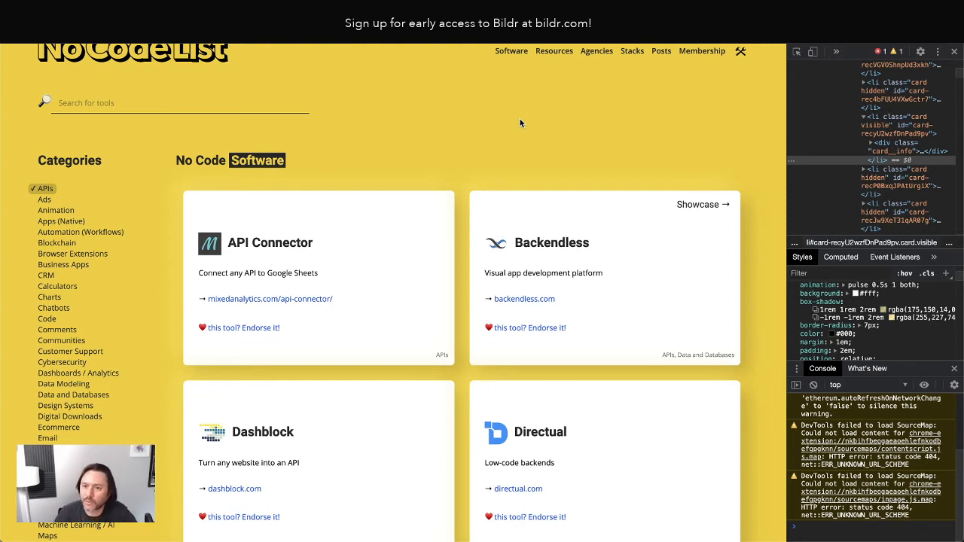
pyautogui.press('super+r')
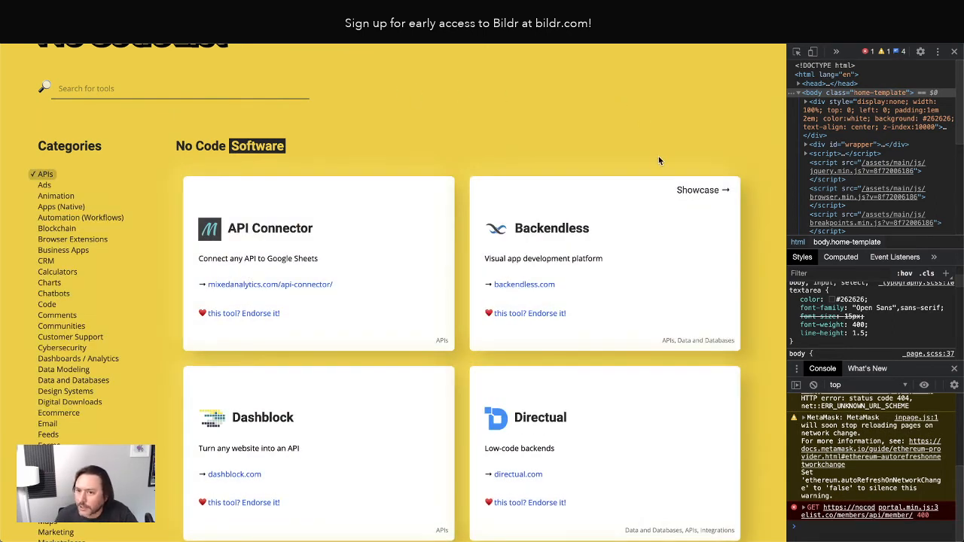
# Re-inspect the API Connector li.card, highlighting box-shadow and reviewing its calc(33% - 2em) width.
pyautogui.rightClick(375, 232)
pyautogui.press('Escape')
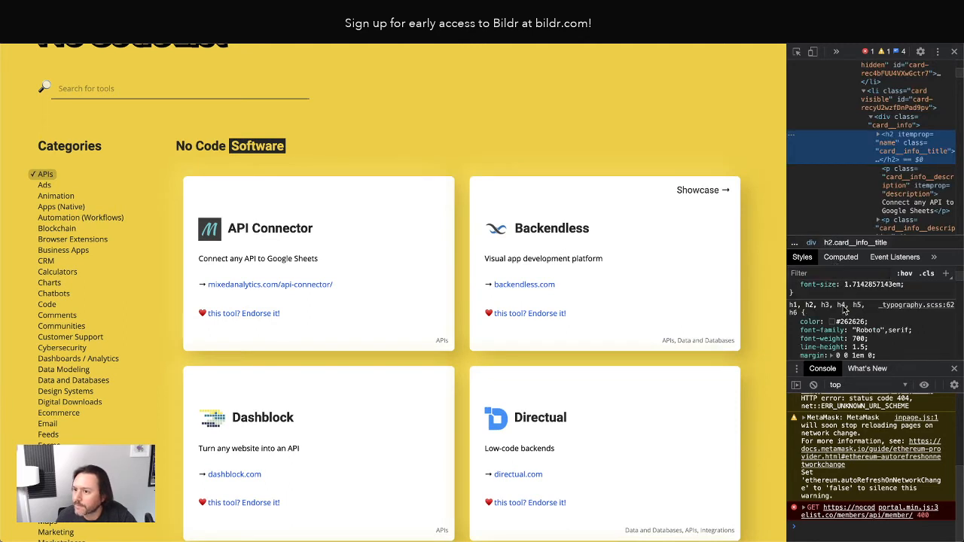
pyautogui.click(896, 94)
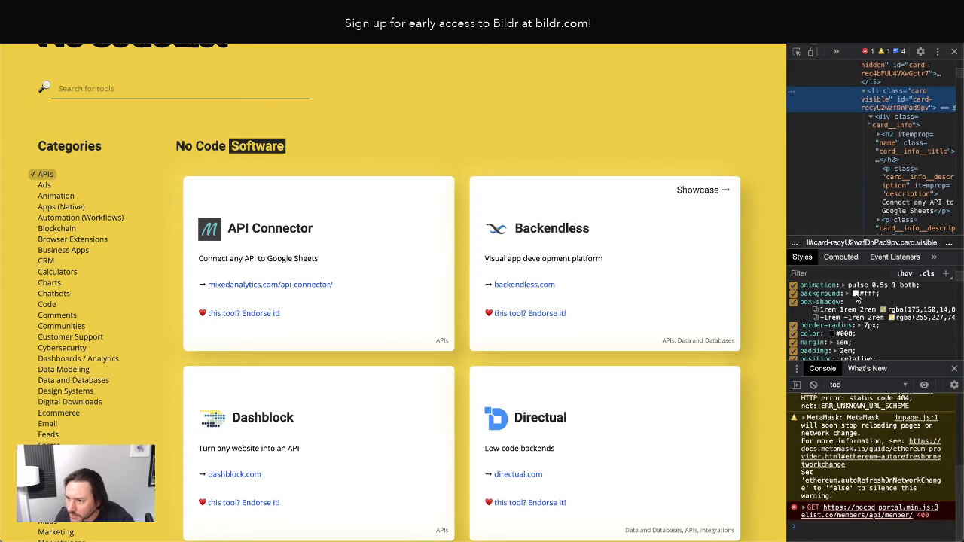
pyautogui.moveTo(858, 294); pyautogui.dragTo(879, 334)
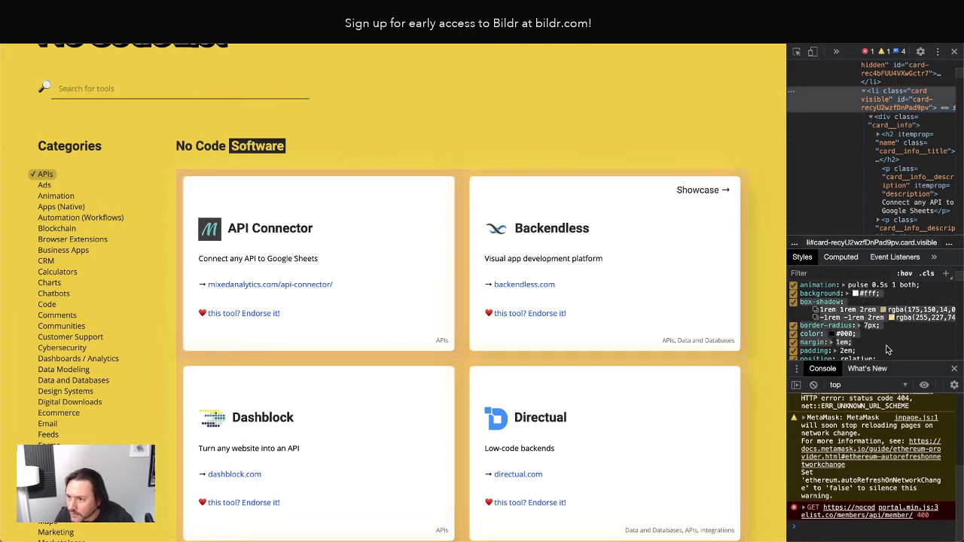
pyautogui.click(799, 292)
pyautogui.scroll(-5, 844, 302)
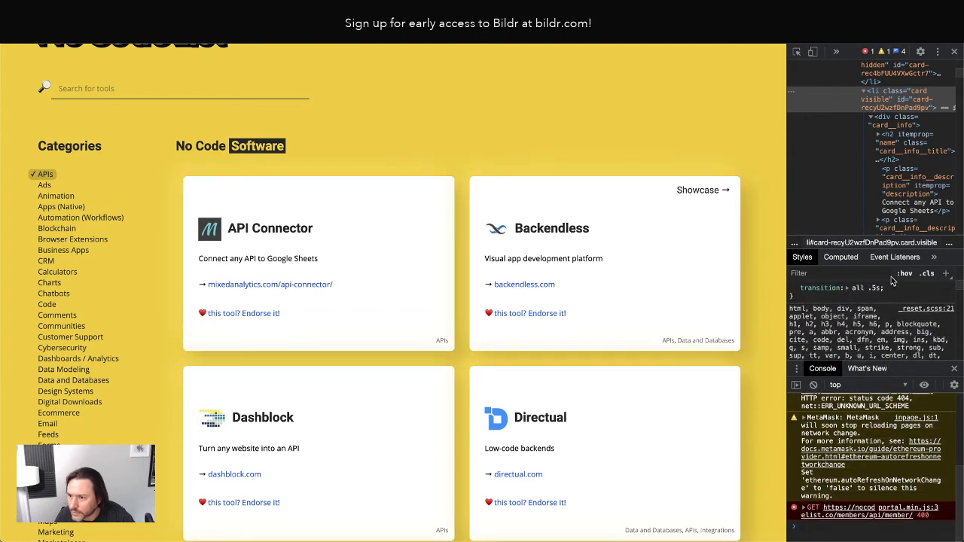
pyautogui.scroll(1, 889, 286)
pyautogui.scroll(1, 887, 297)
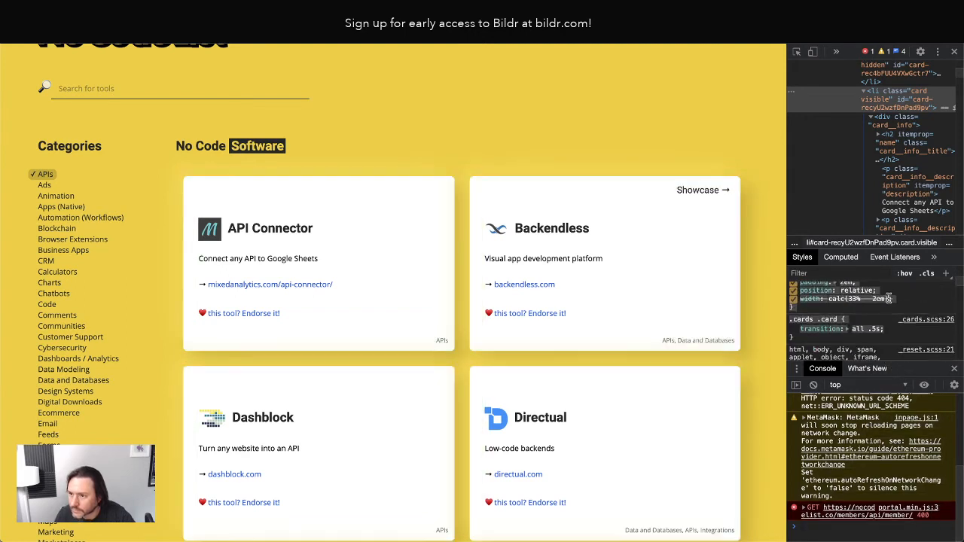
pyautogui.scroll(-1, 887, 298)
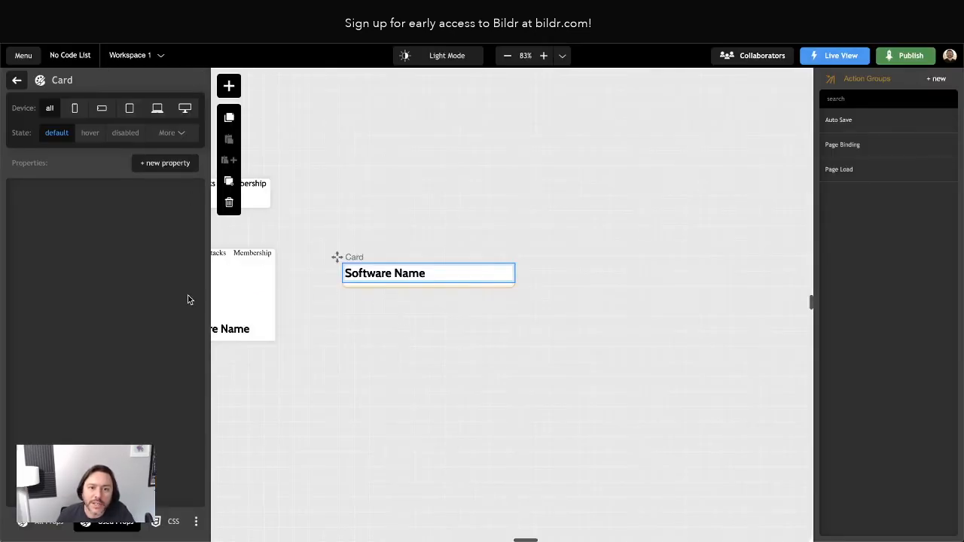
# Rename the card template's Container element to 'Card'.
pyautogui.click(399, 322)
pyautogui.click(381, 274)
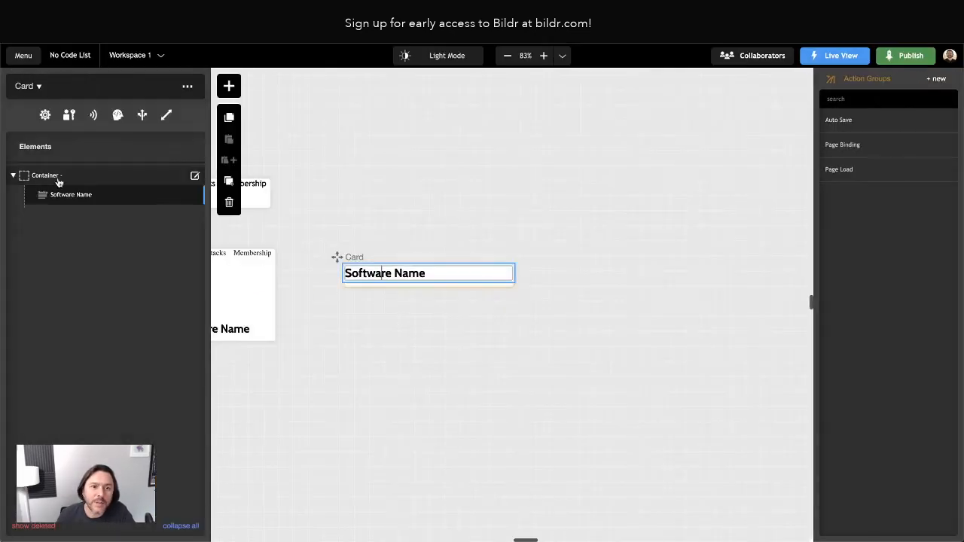
pyautogui.click(46, 177)
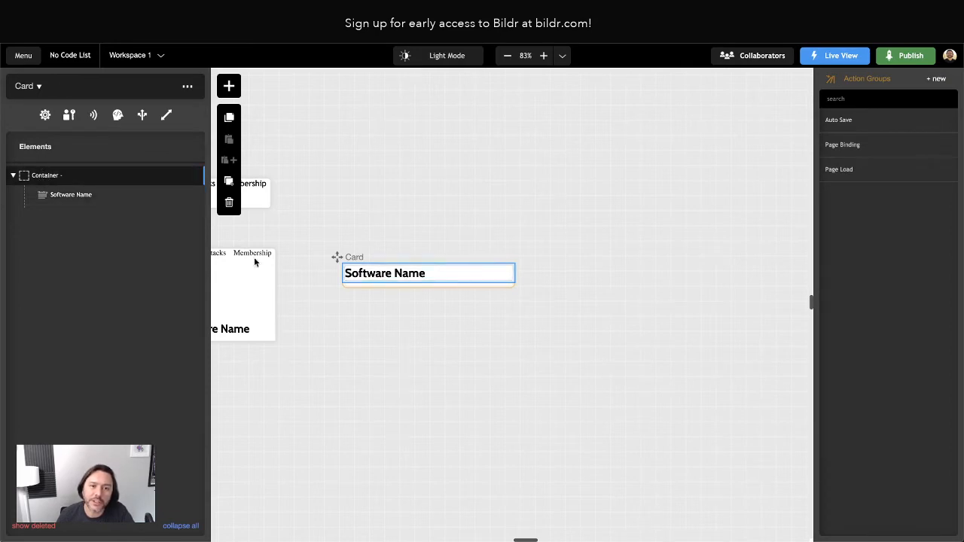
pyautogui.doubleClick(41, 177)
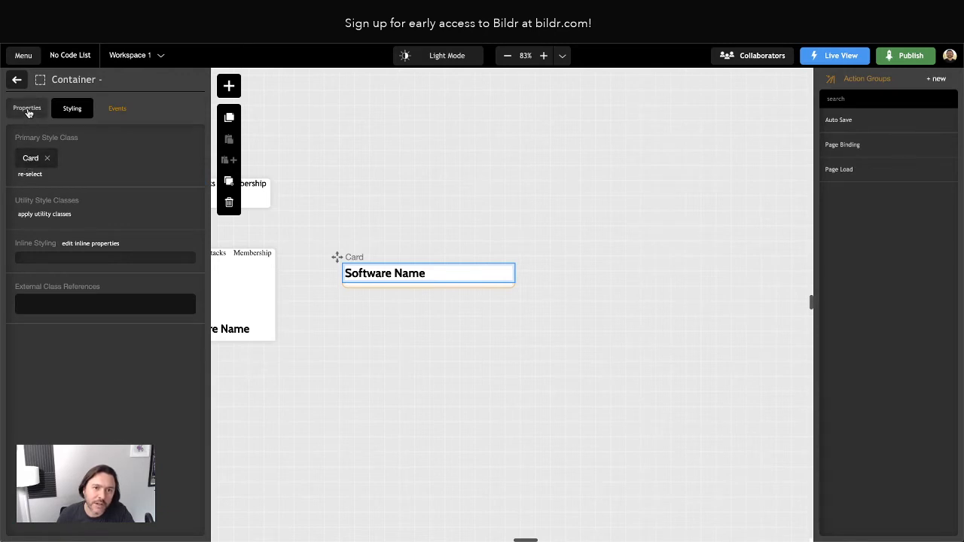
pyautogui.click(17, 79)
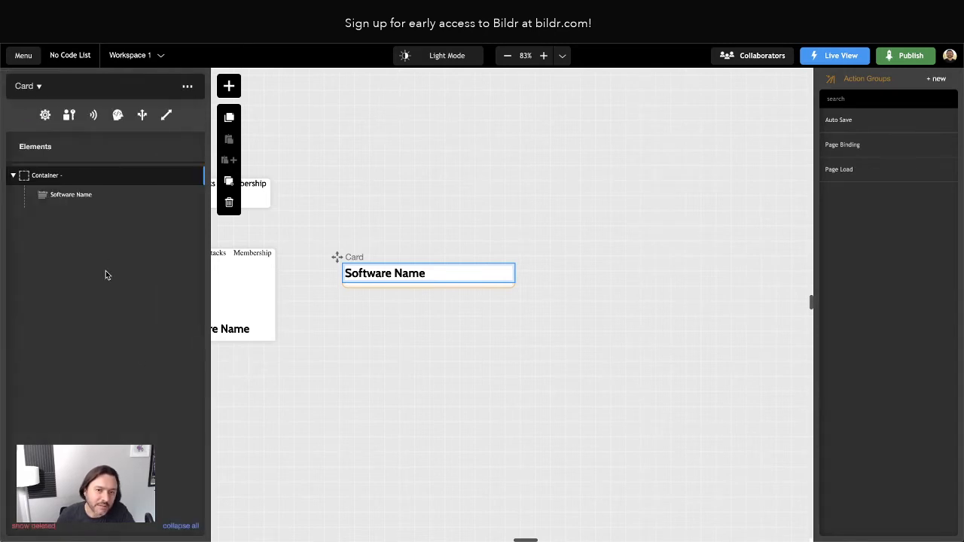
pyautogui.doubleClick(47, 178)
pyautogui.click(29, 110)
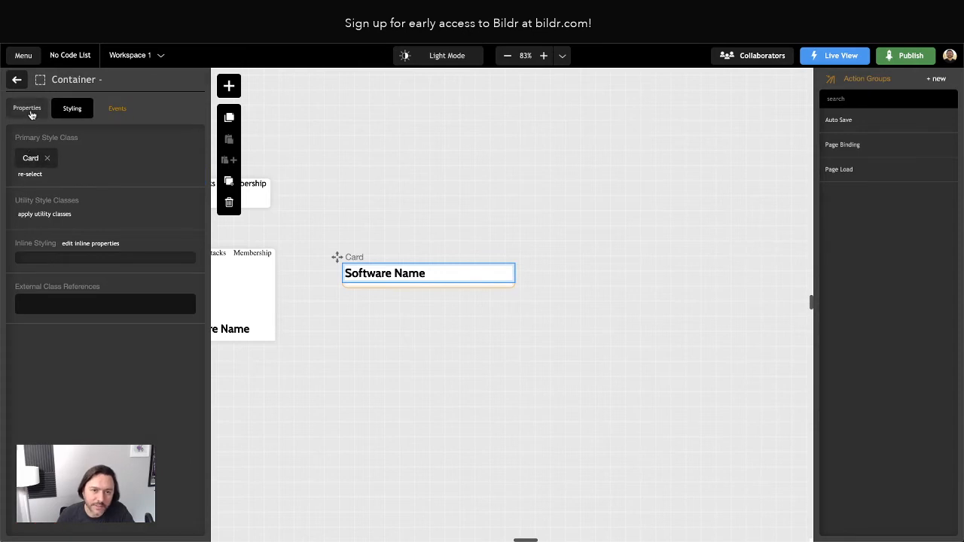
pyautogui.doubleClick(36, 157)
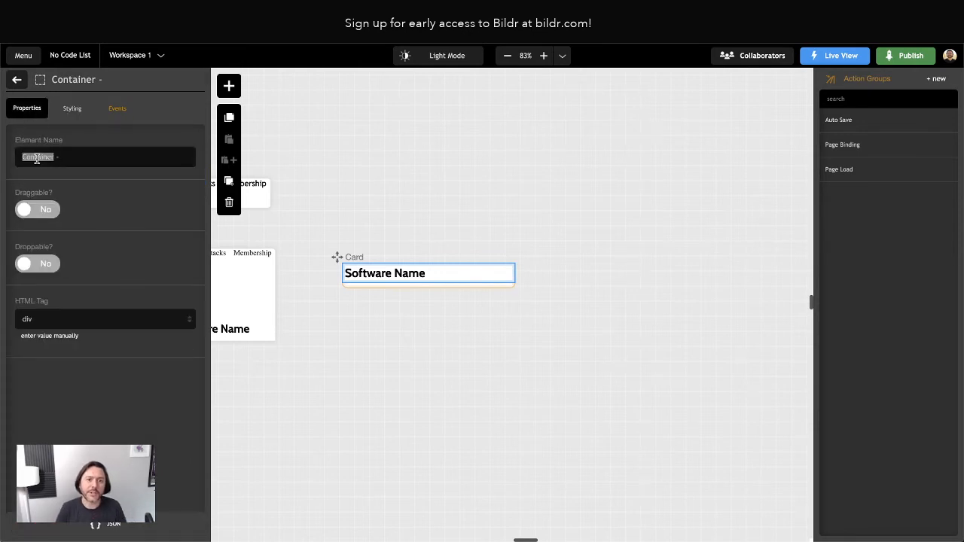
pyautogui.write('Card')
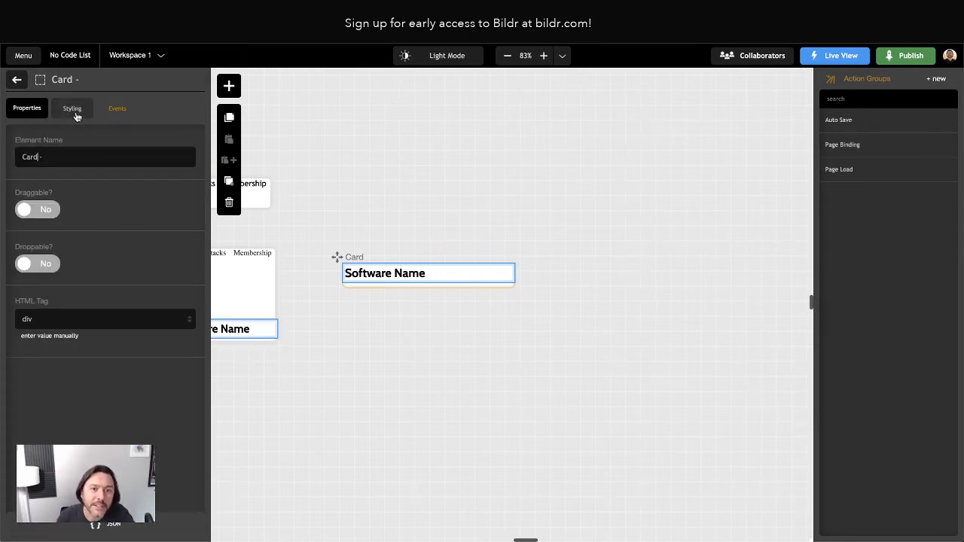
pyautogui.click(17, 79)
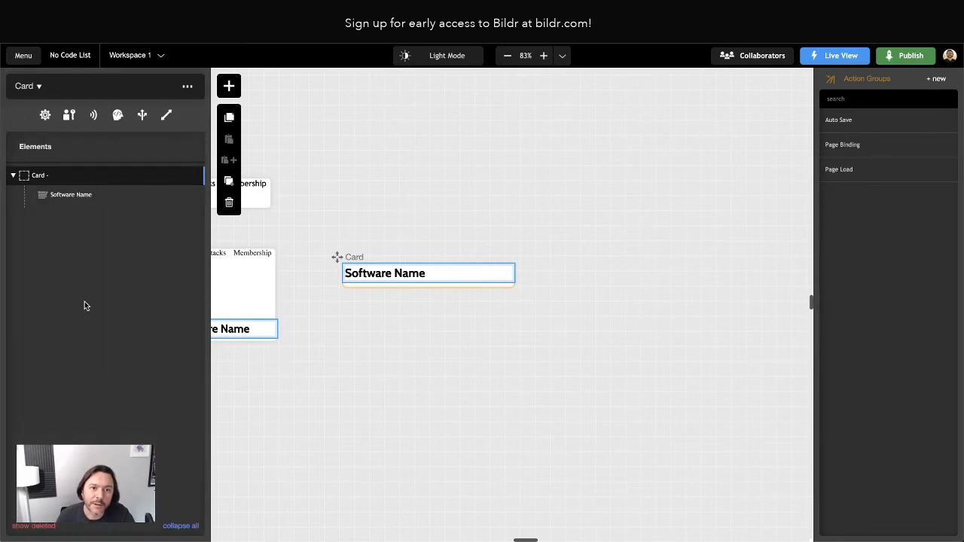
# Open the Card element's applied Card style class for editing.
pyautogui.click(39, 177)
pyautogui.click(71, 109)
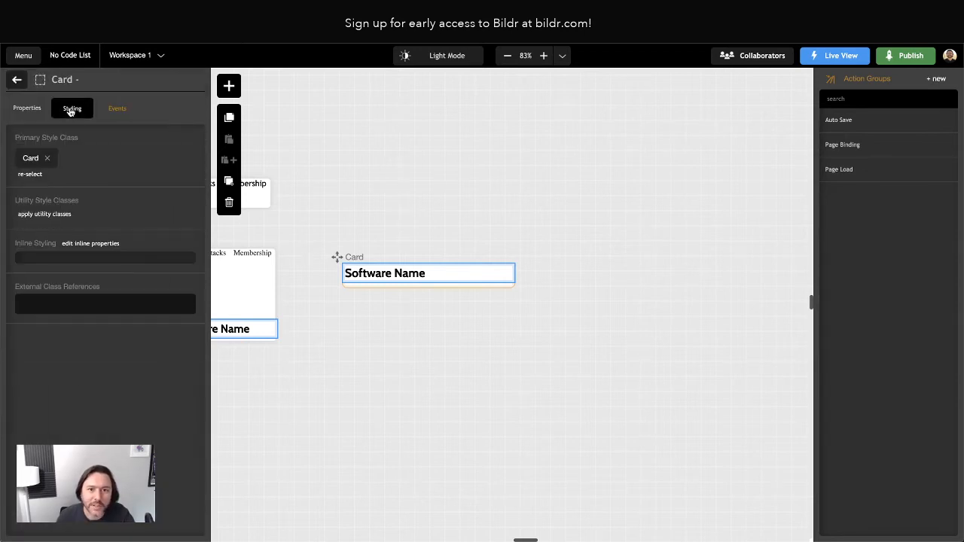
pyautogui.click(36, 158)
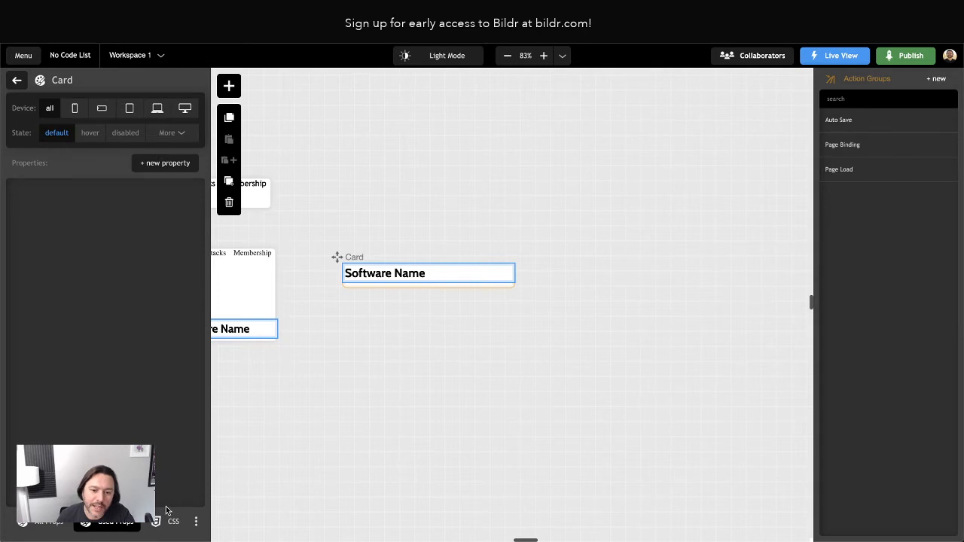
# Paste the copied card CSS into the Card style's CSS editor and delete the stray brace and selector.
pyautogui.click(170, 518)
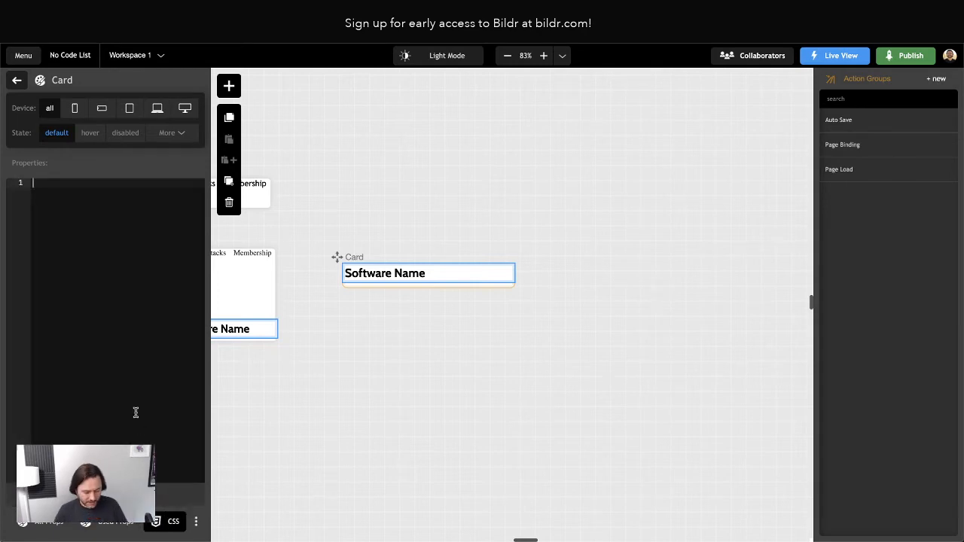
pyautogui.hotkey('ctrl', 'v')
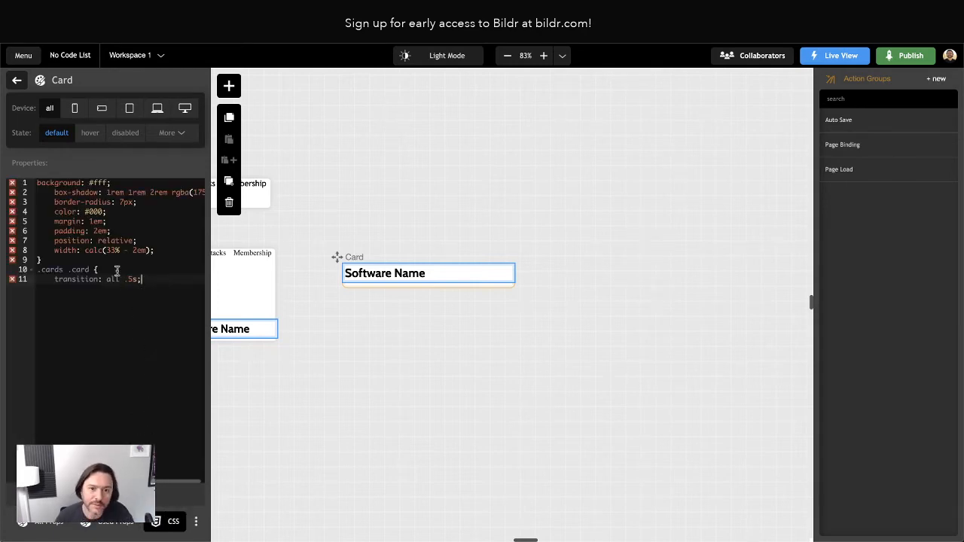
pyautogui.moveTo(116, 271); pyautogui.dragTo(158, 251)
pyautogui.press('BackSpace')
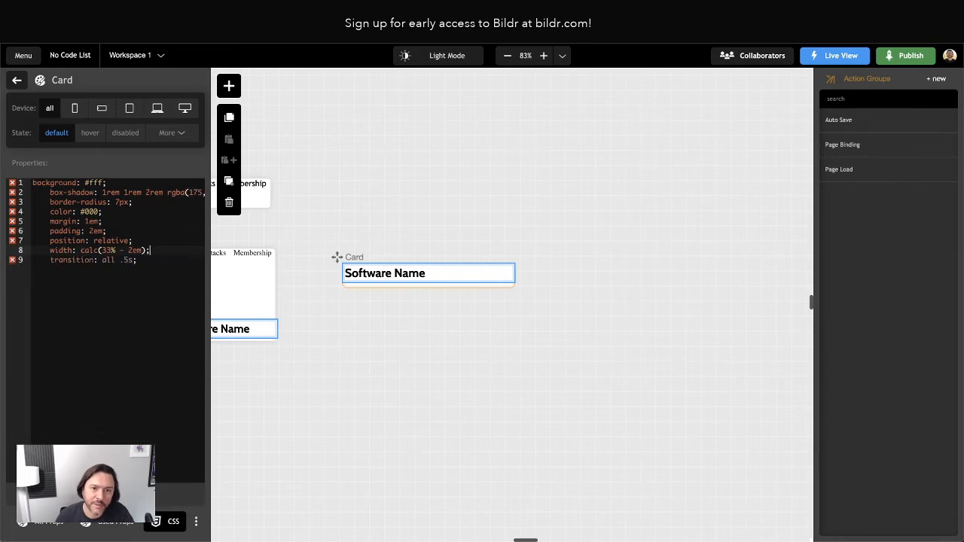
# Unindent the card's CSS declarations and apply them to the Card style.
pyautogui.moveTo(58, 259); pyautogui.dragTo(58, 192)
pyautogui.hotkey('shift', 'Tab')
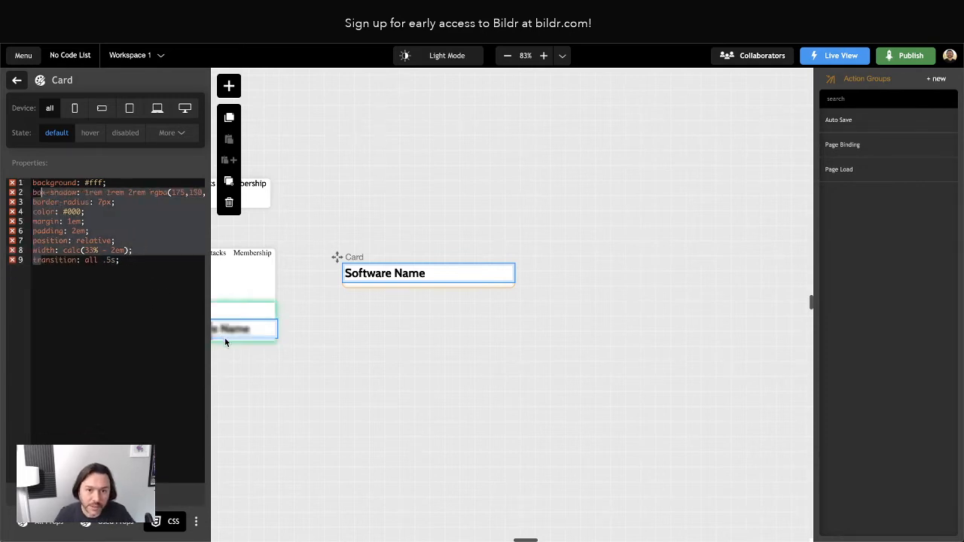
pyautogui.click(139, 276)
pyautogui.moveTo(92, 260); pyautogui.dragTo(51, 192)
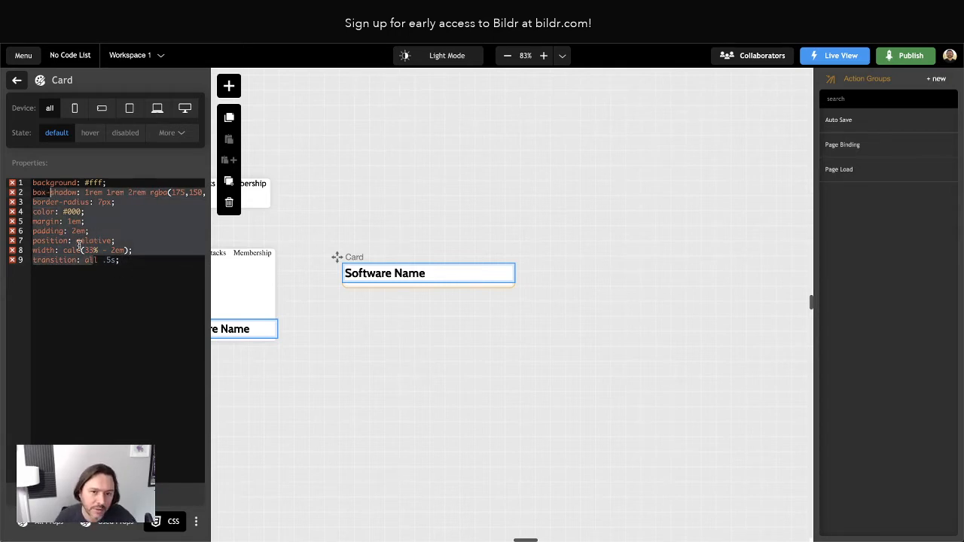
pyautogui.click(52, 268)
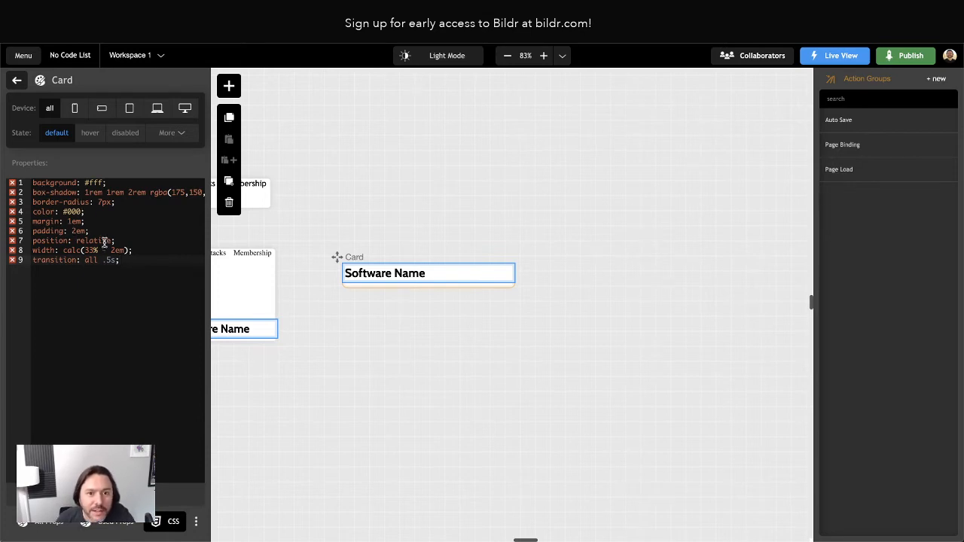
pyautogui.hscroll(5, 95, 226)
pyautogui.hscroll(-5, 93, 225)
pyautogui.hscroll(5, 92, 227)
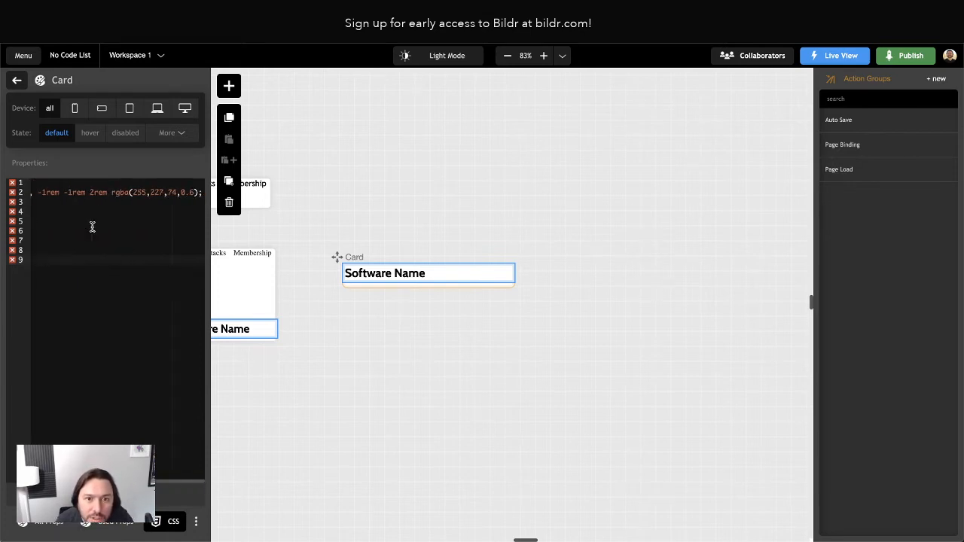
pyautogui.hscroll(-5, 90, 228)
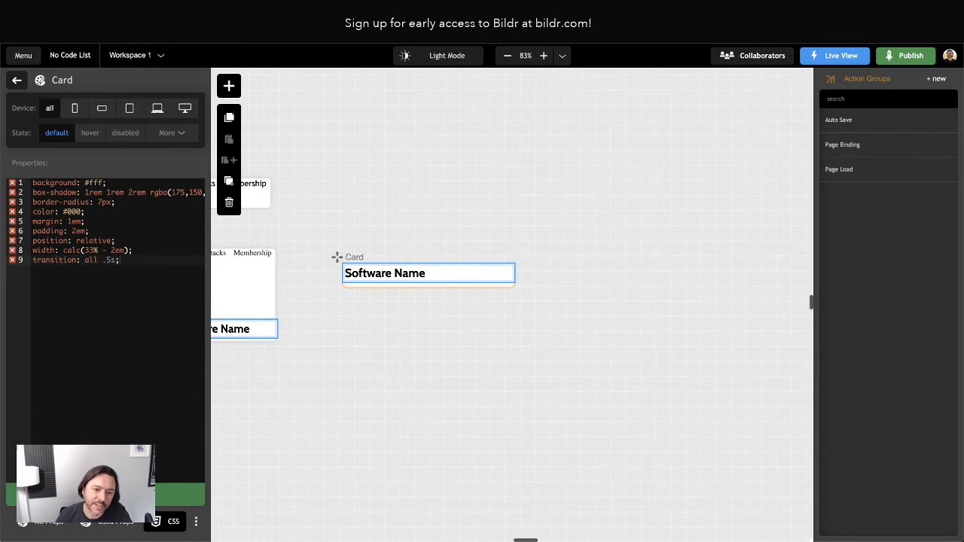
pyautogui.click(106, 495)
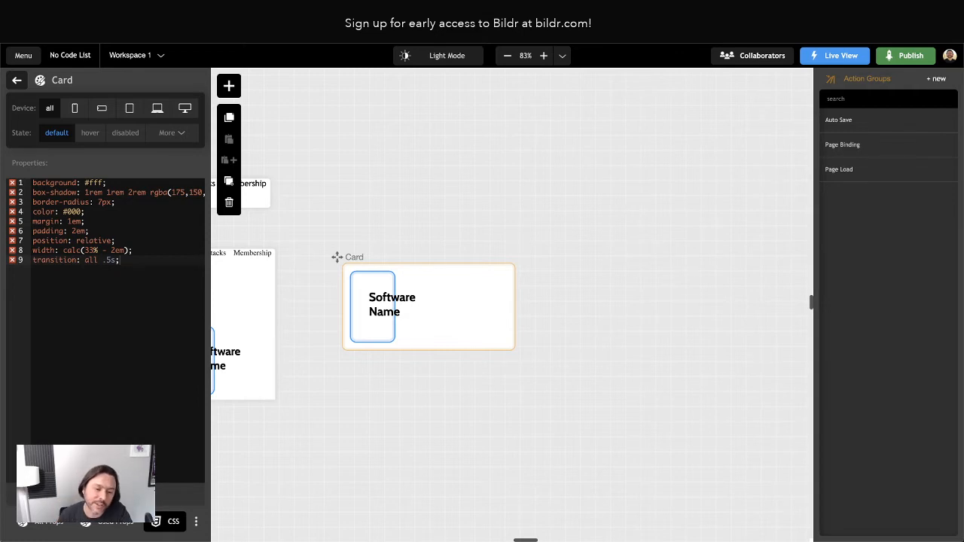
# Switch the Card style to Used Props and review its padding, position, width and transition.
pyautogui.click(112, 522)
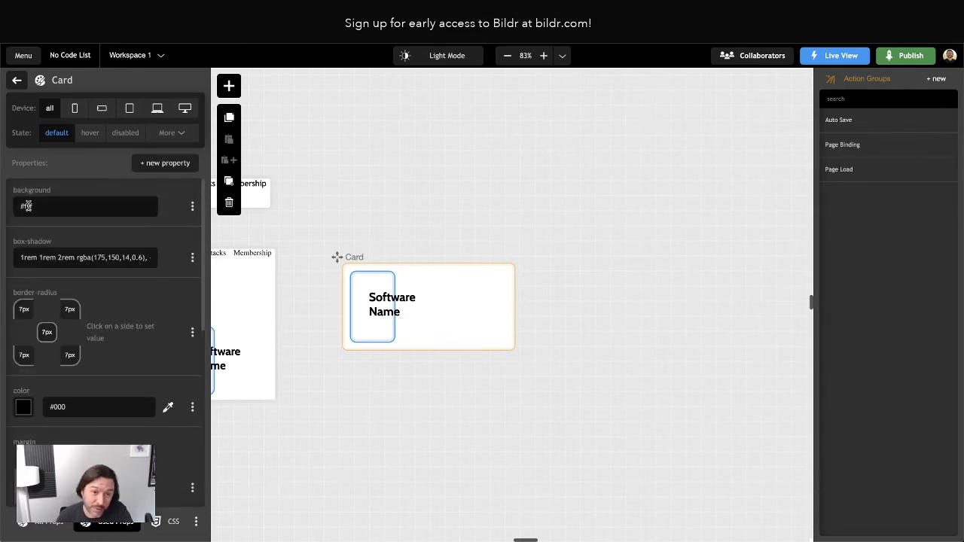
pyautogui.scroll(-1, 85, 365)
pyautogui.scroll(-1, 85, 364)
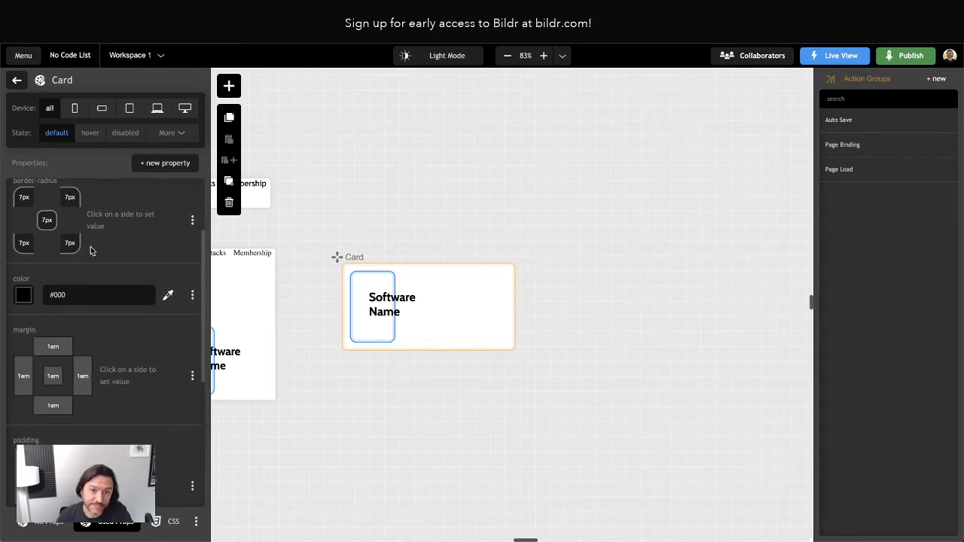
pyautogui.scroll(1, 90, 249)
pyautogui.scroll(-3, 129, 338)
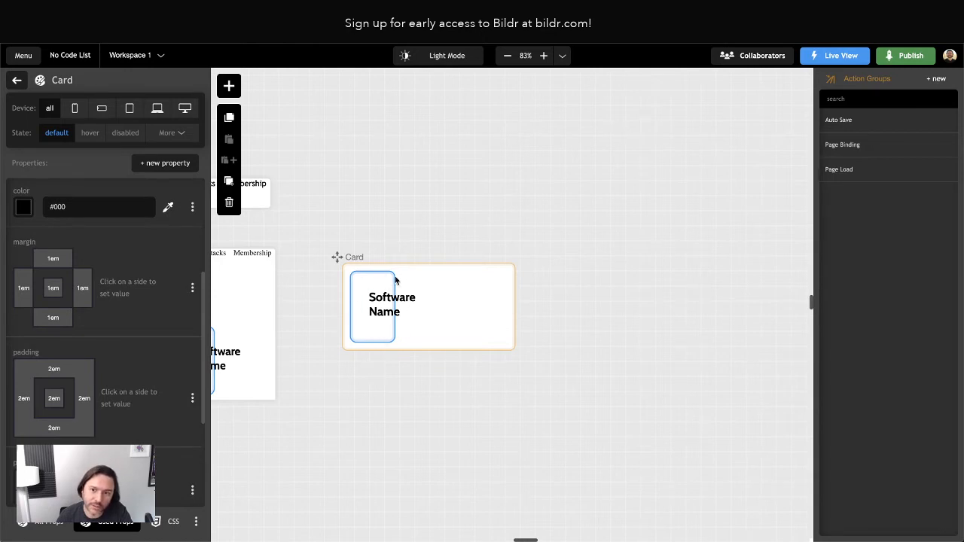
pyautogui.scroll(-2, 444, 316)
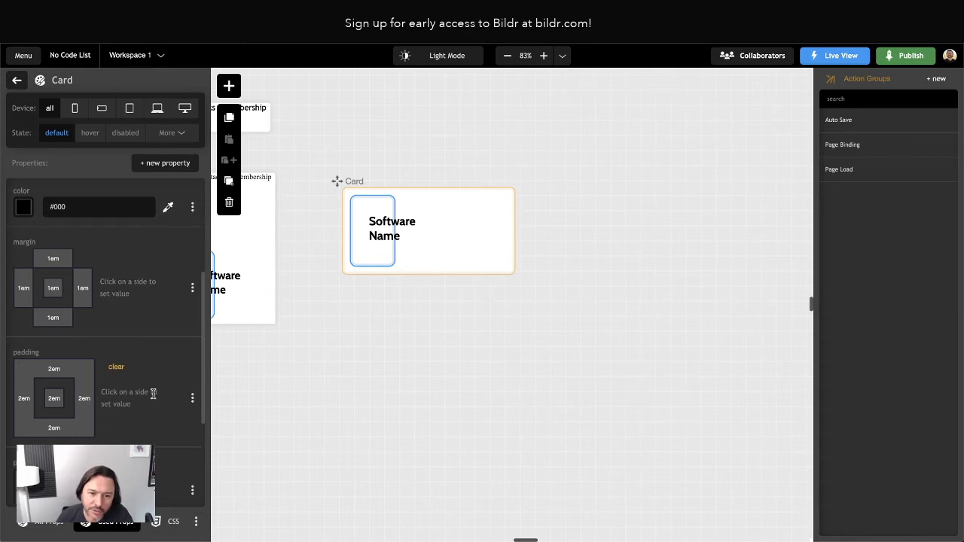
pyautogui.scroll(-3, 120, 379)
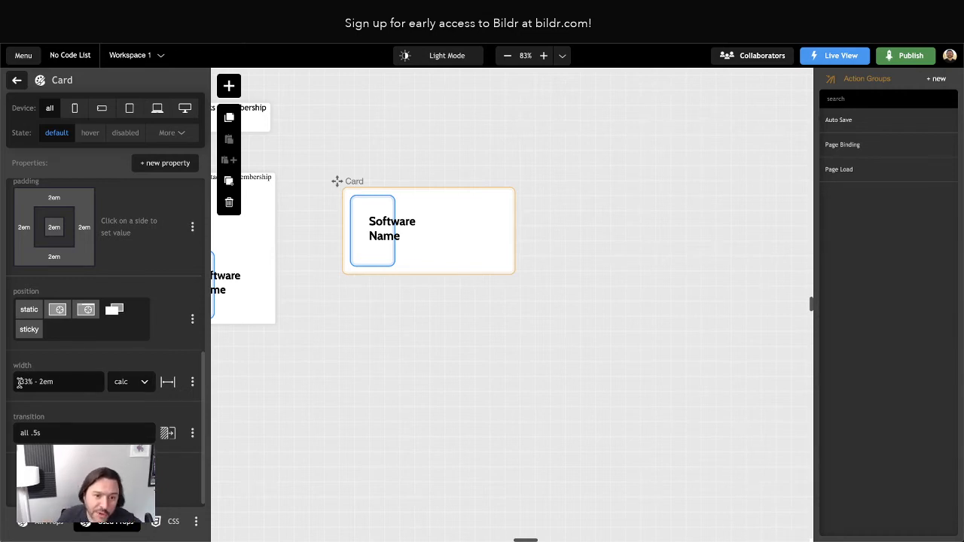
# Inspect the calc(33% - 2em) width value, then delete the width property from the Card style.
pyautogui.moveTo(20, 381); pyautogui.dragTo(59, 381)
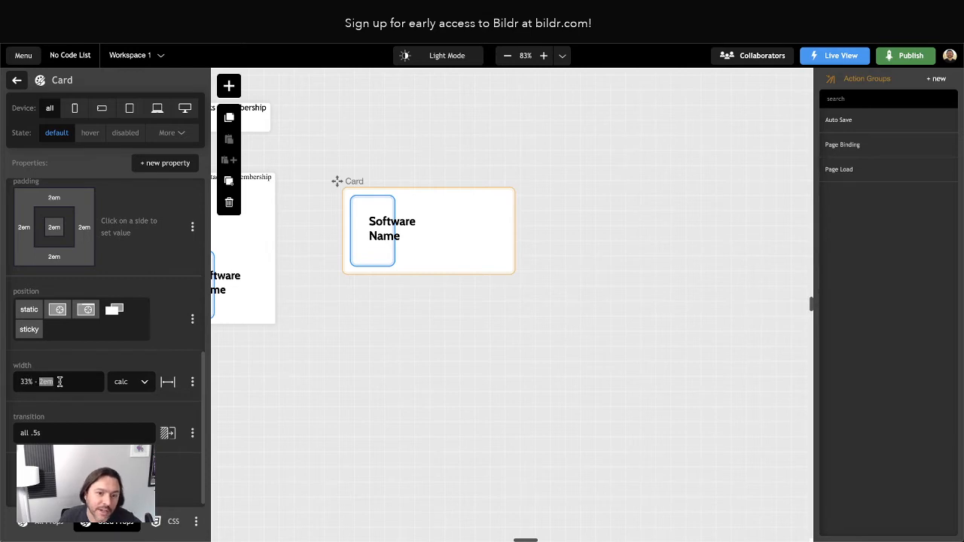
pyautogui.click(76, 367)
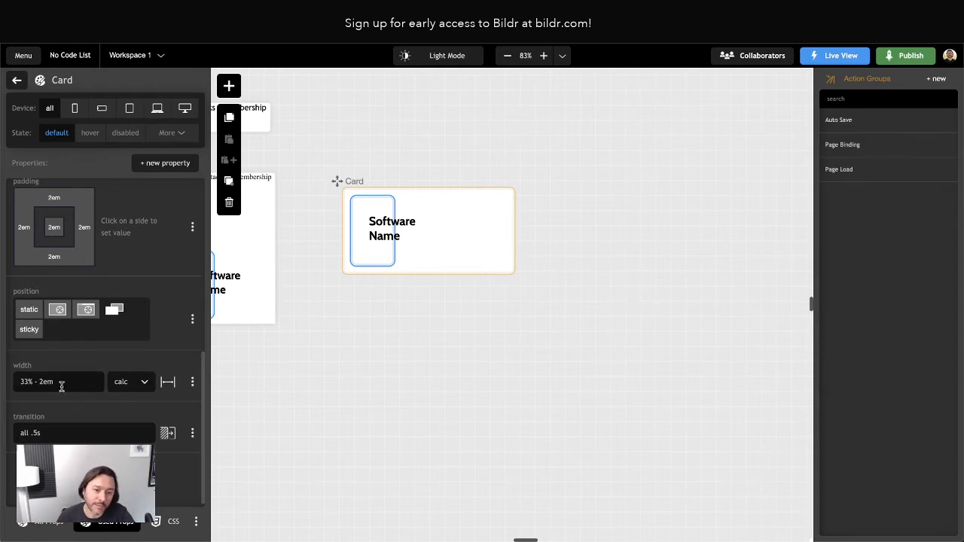
pyautogui.click(115, 384)
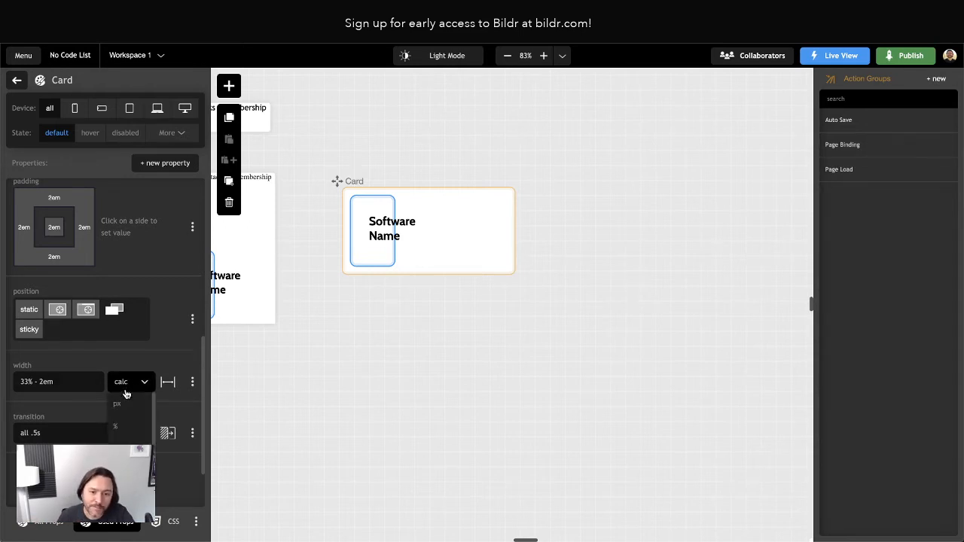
pyautogui.scroll(3, 128, 426)
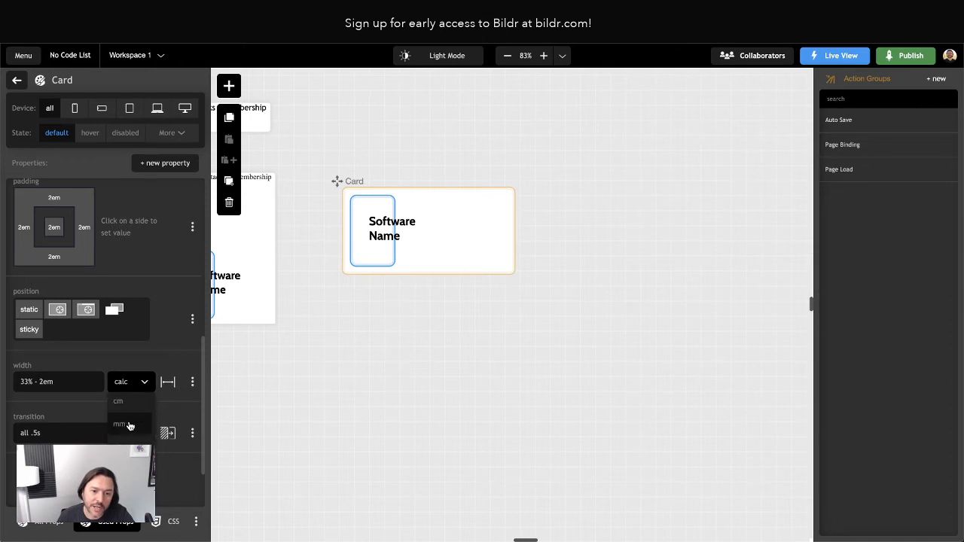
pyautogui.scroll(3, 129, 421)
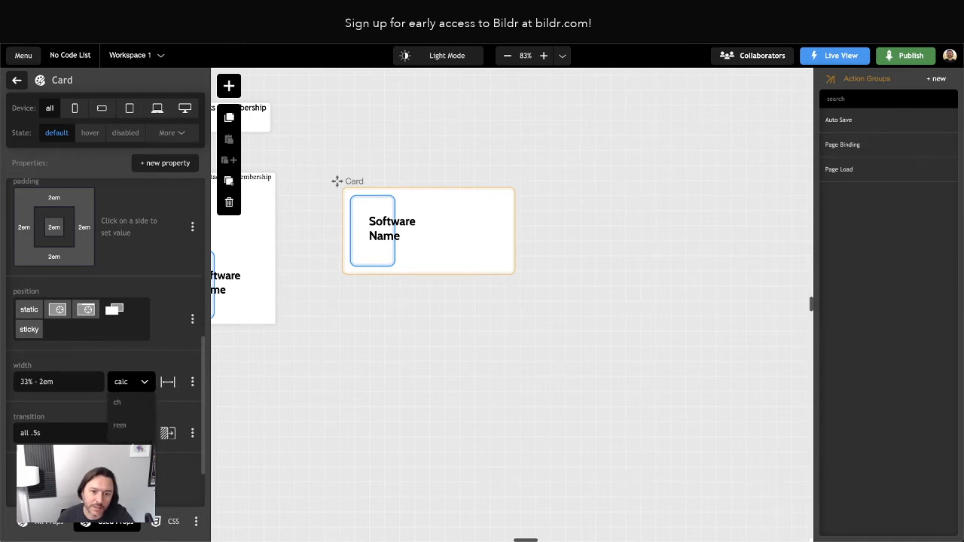
pyautogui.scroll(-2, 130, 422)
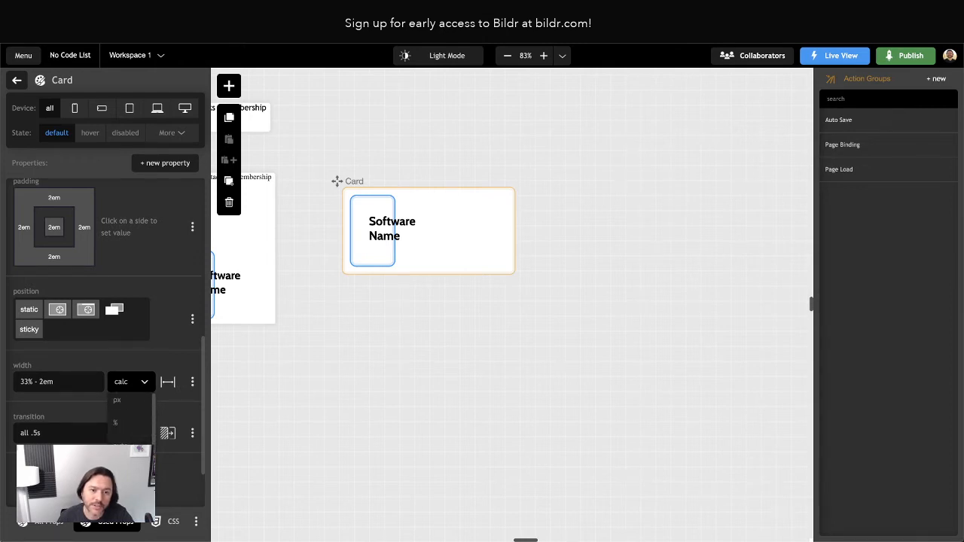
pyautogui.doubleClick(36, 385)
pyautogui.press('Left')
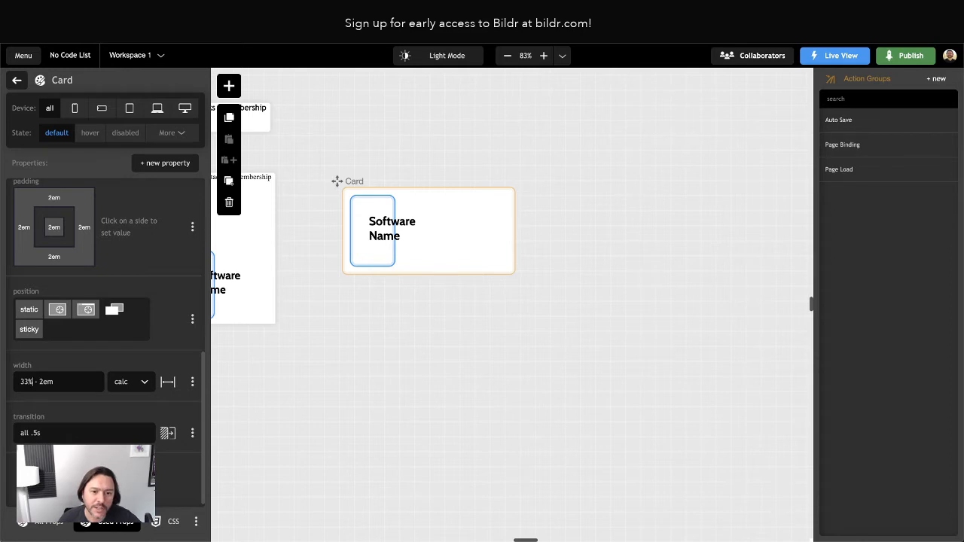
pyautogui.press('Right')
pyautogui.press('Right')
pyautogui.press('Right')
pyautogui.press('Left')
pyautogui.press('Left')
pyautogui.press('Left')
pyautogui.press('Right')
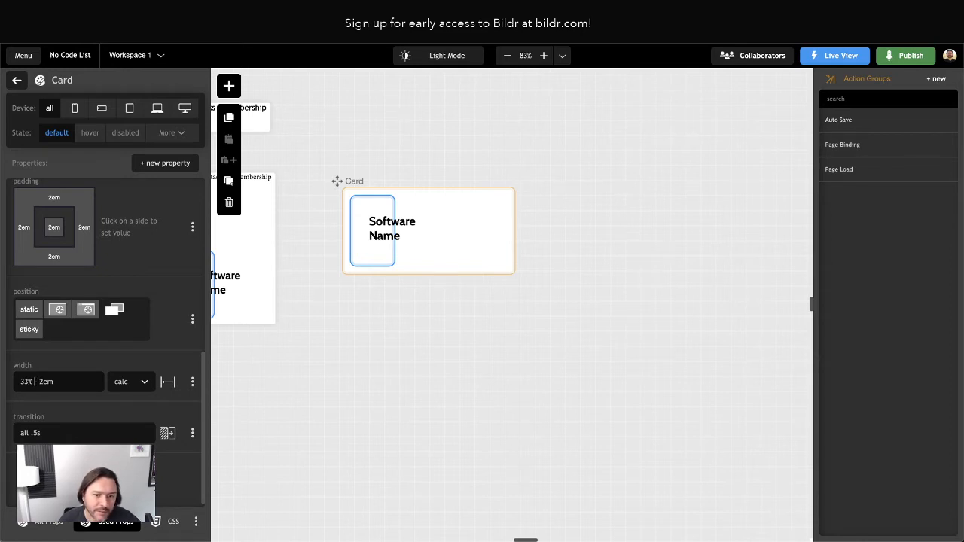
pyautogui.press('Right')
pyautogui.press('Right')
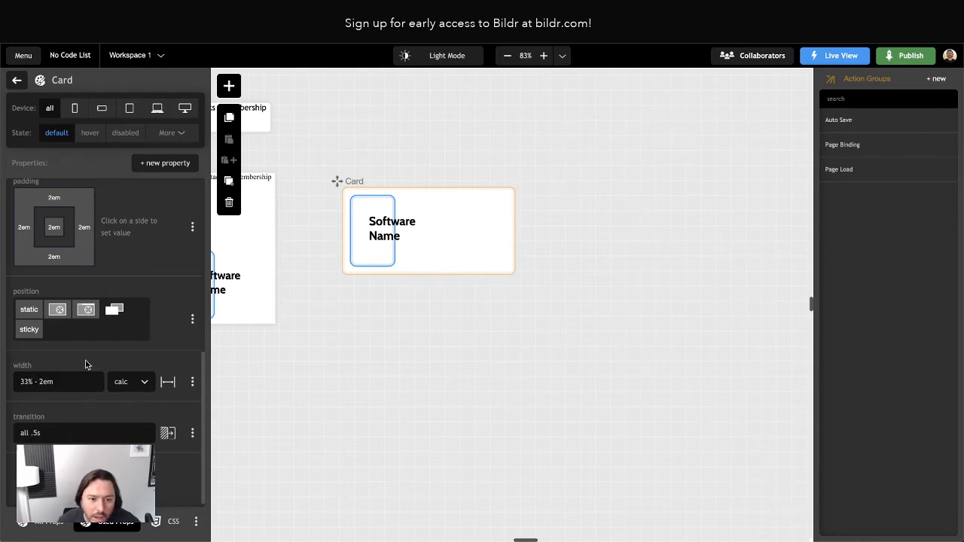
pyautogui.click(192, 382)
pyautogui.click(177, 453)
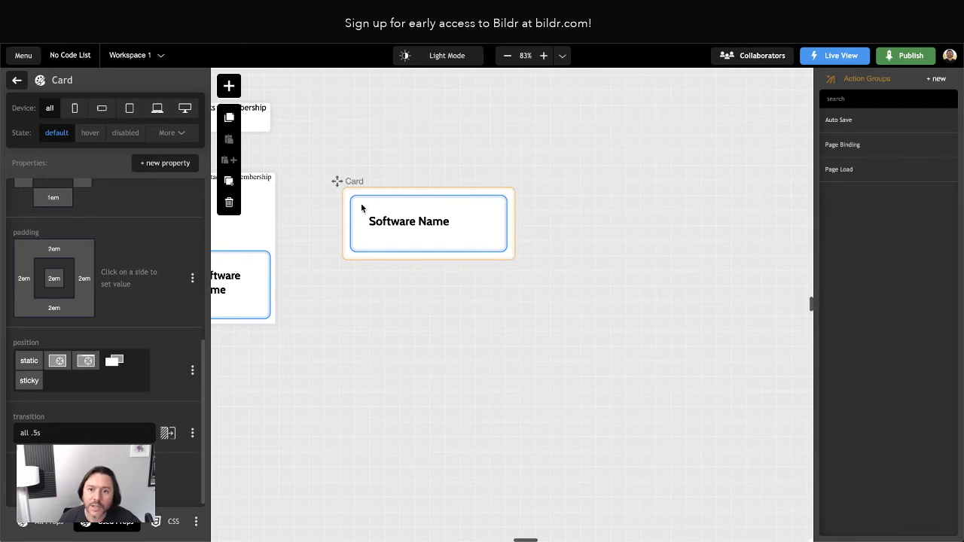
# Delete the margin property from the Card style and return to the Card settings.
pyautogui.scroll(3, 139, 240)
pyautogui.scroll(1, 139, 240)
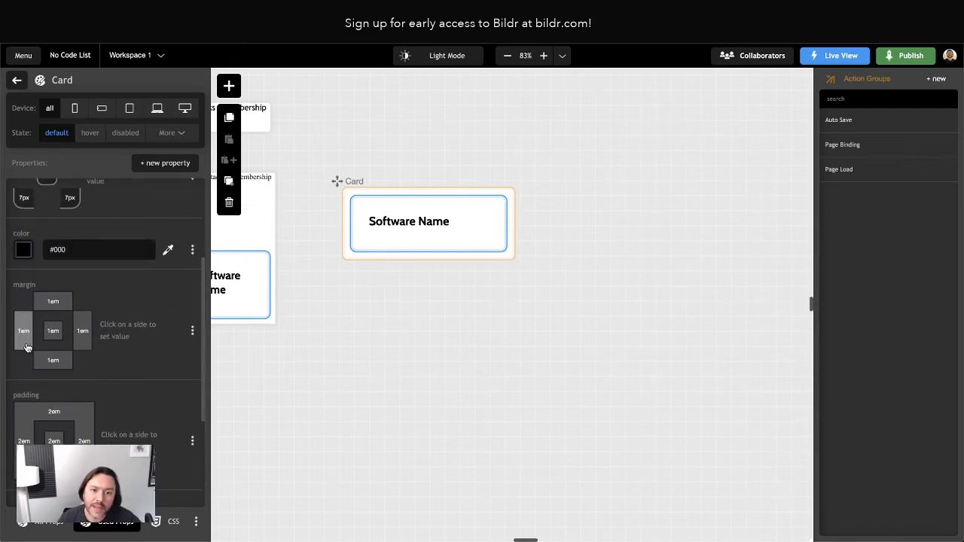
pyautogui.click(192, 330)
pyautogui.click(134, 402)
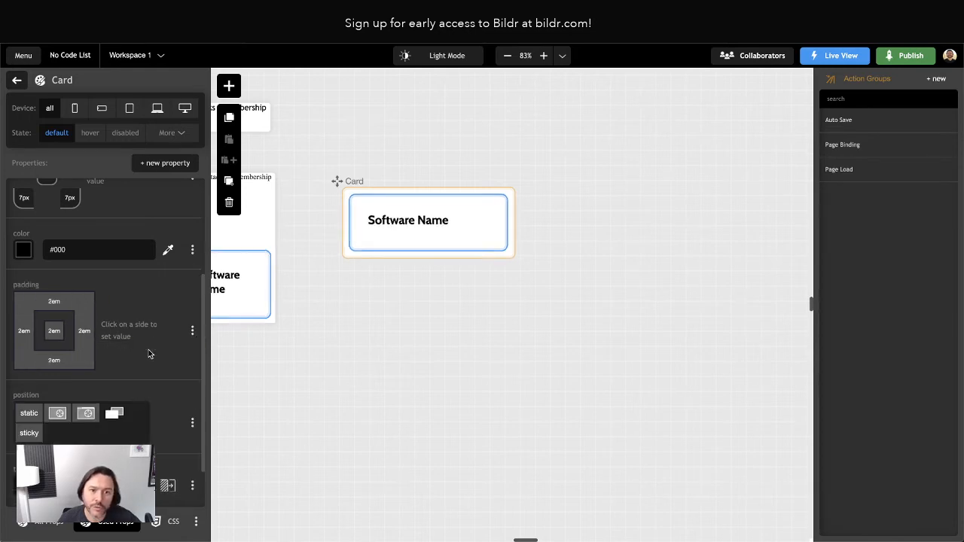
pyautogui.scroll(3, 146, 316)
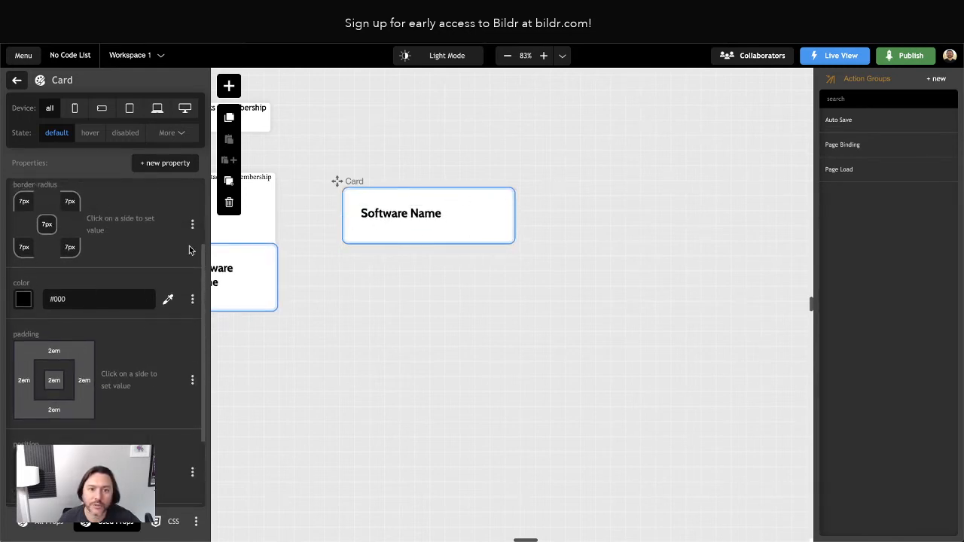
pyautogui.scroll(5, 190, 252)
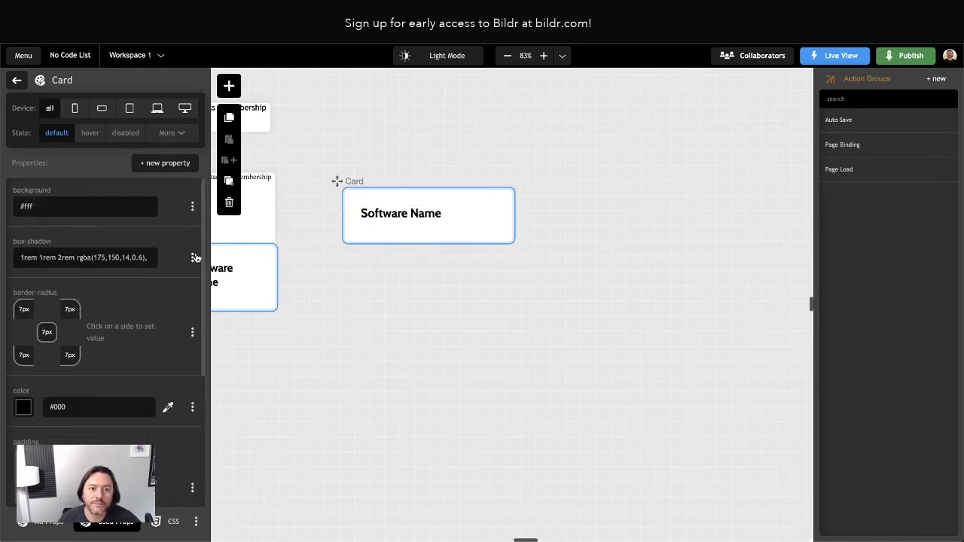
pyautogui.click(18, 81)
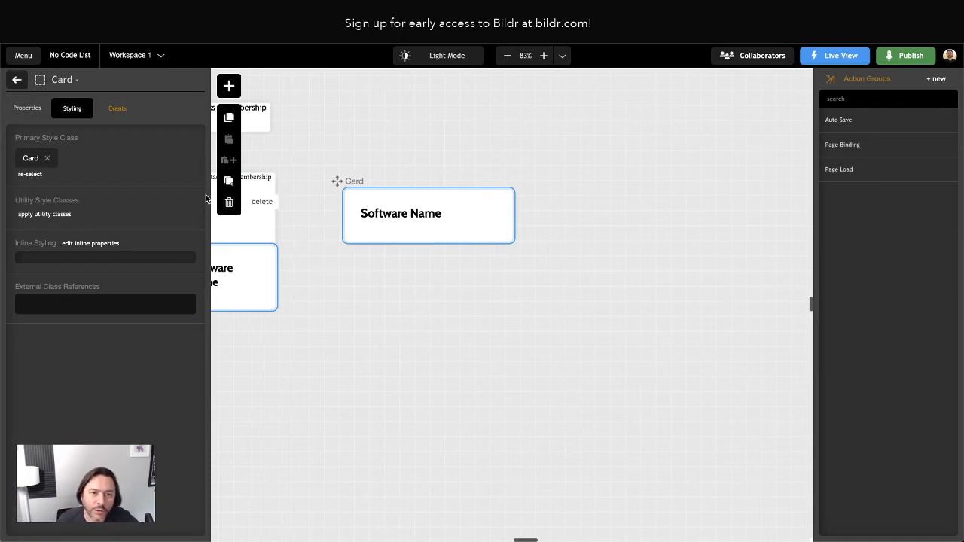
# Remove the Page Body style class from the Card page's own styling.
pyautogui.click(17, 80)
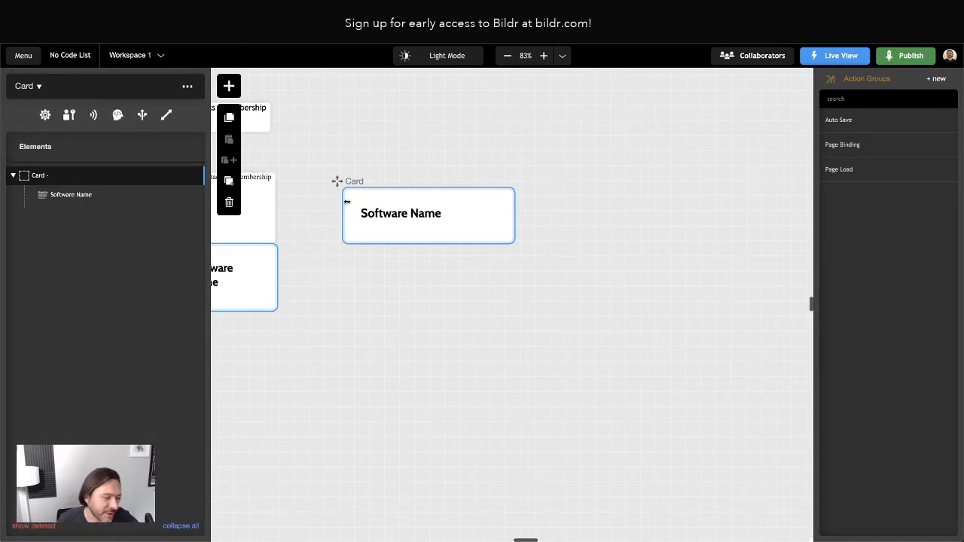
pyautogui.click(45, 117)
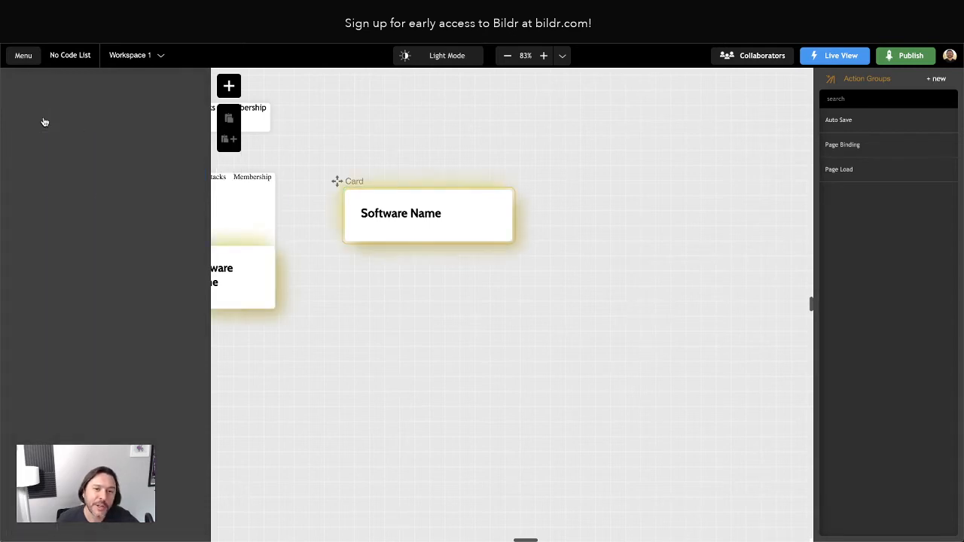
pyautogui.click(73, 118)
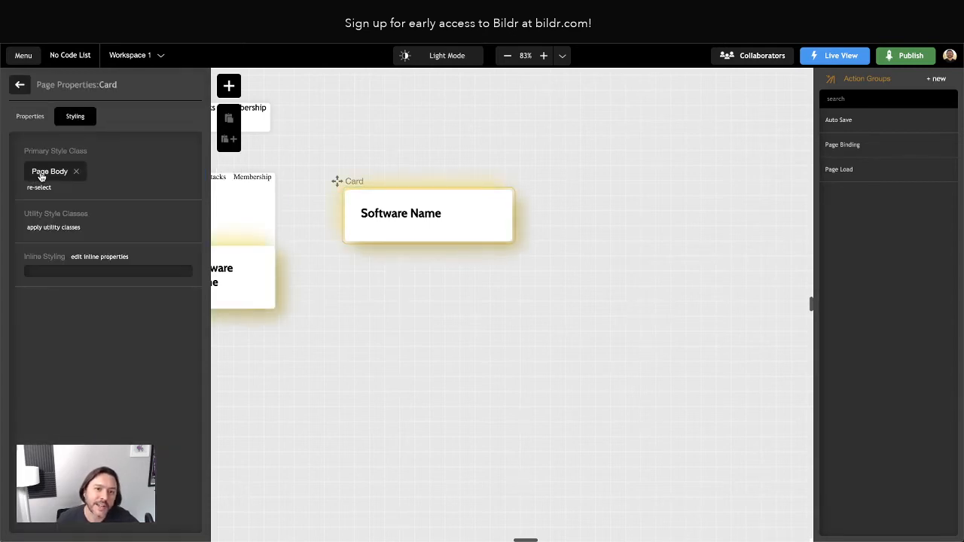
pyautogui.click(76, 171)
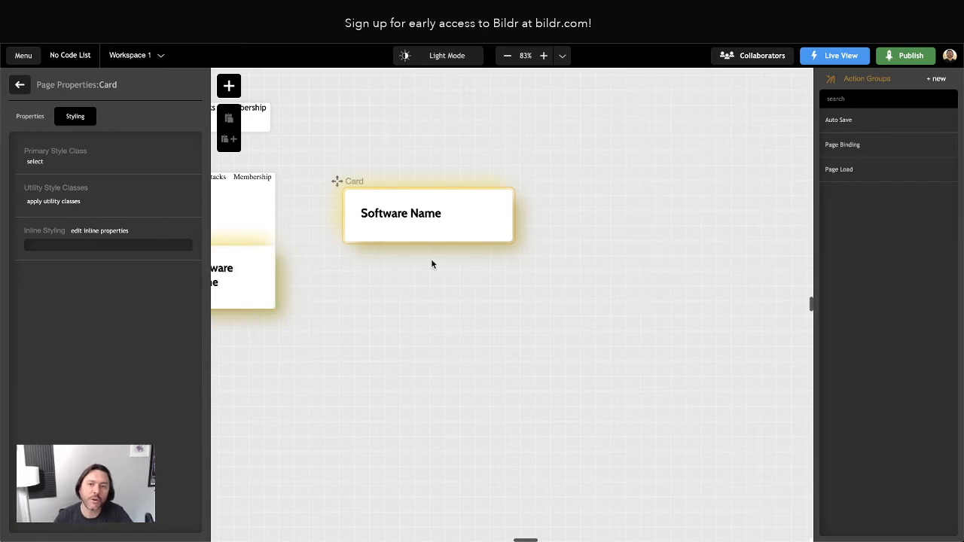
pyautogui.click(368, 352)
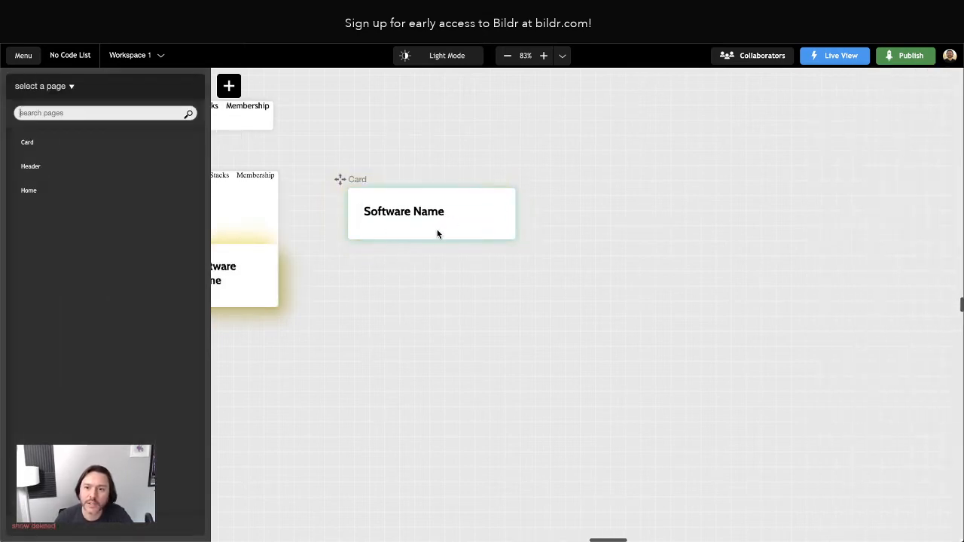
pyautogui.click(357, 193)
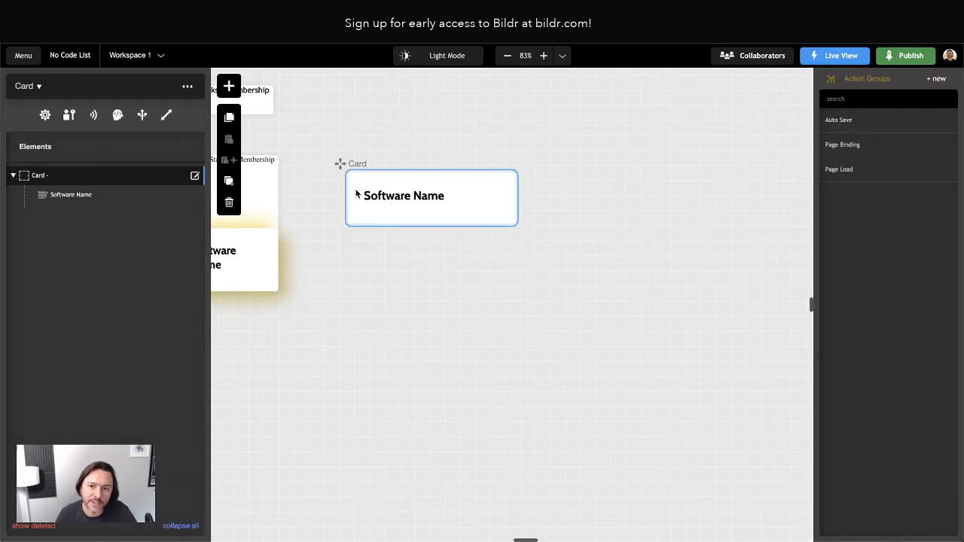
pyautogui.click(41, 180)
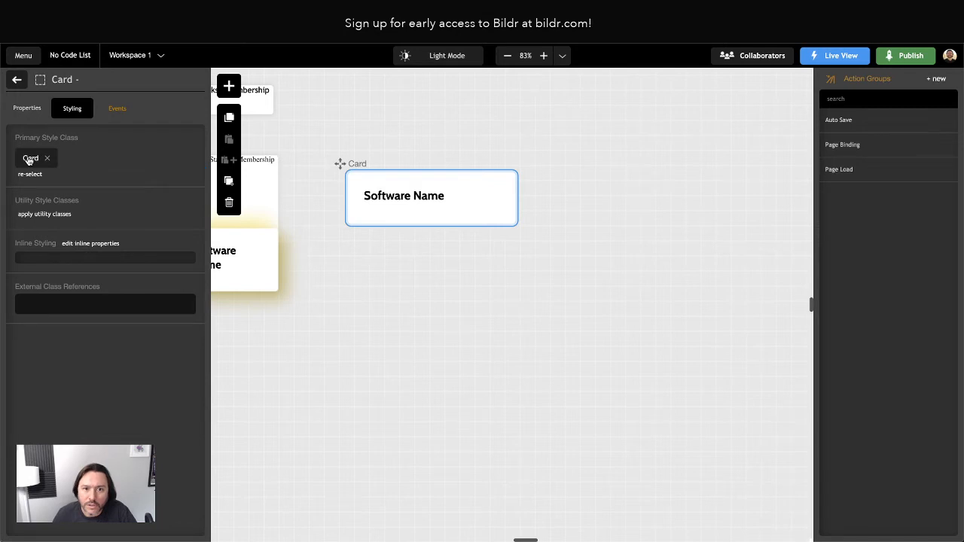
pyautogui.click(30, 159)
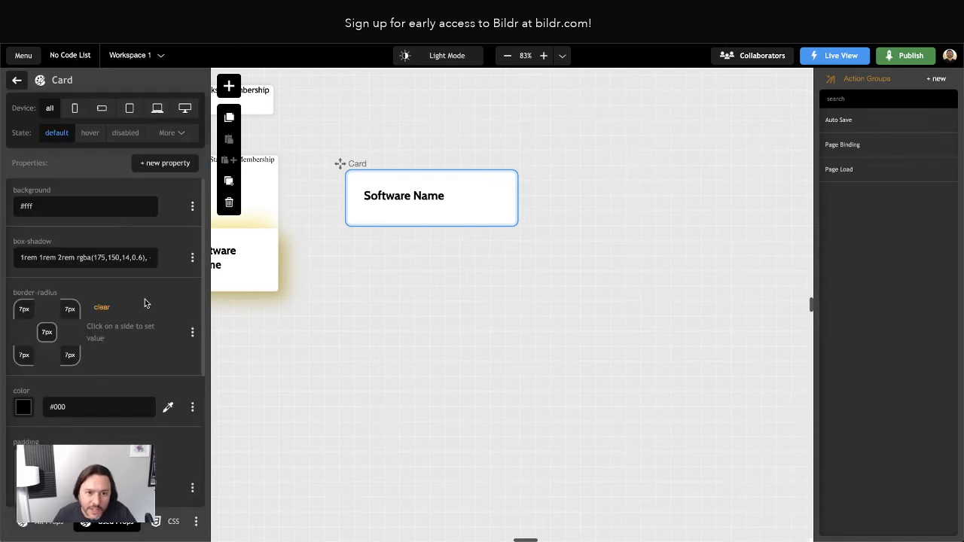
pyautogui.scroll(-3, 144, 305)
pyautogui.scroll(3, 144, 305)
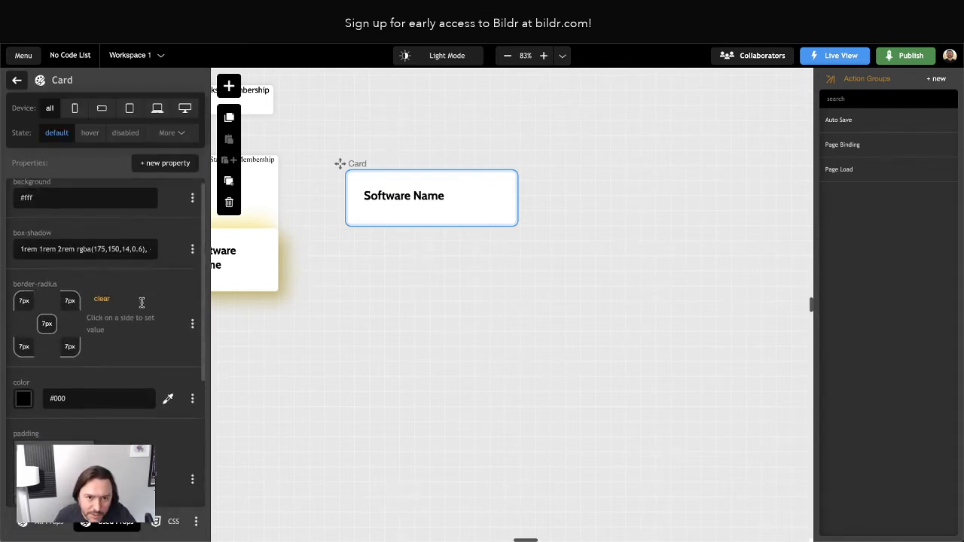
pyautogui.hscroll(1, 107, 258)
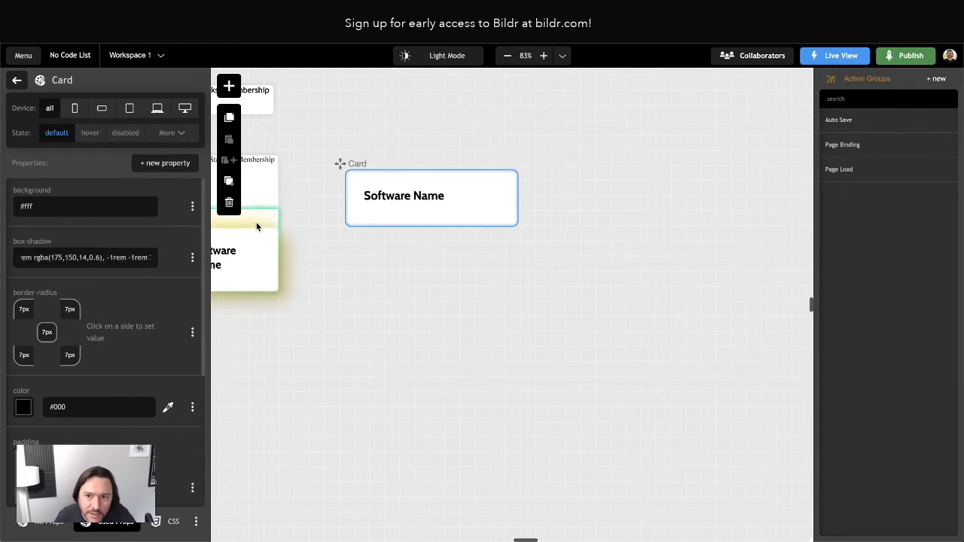
pyautogui.click(382, 321)
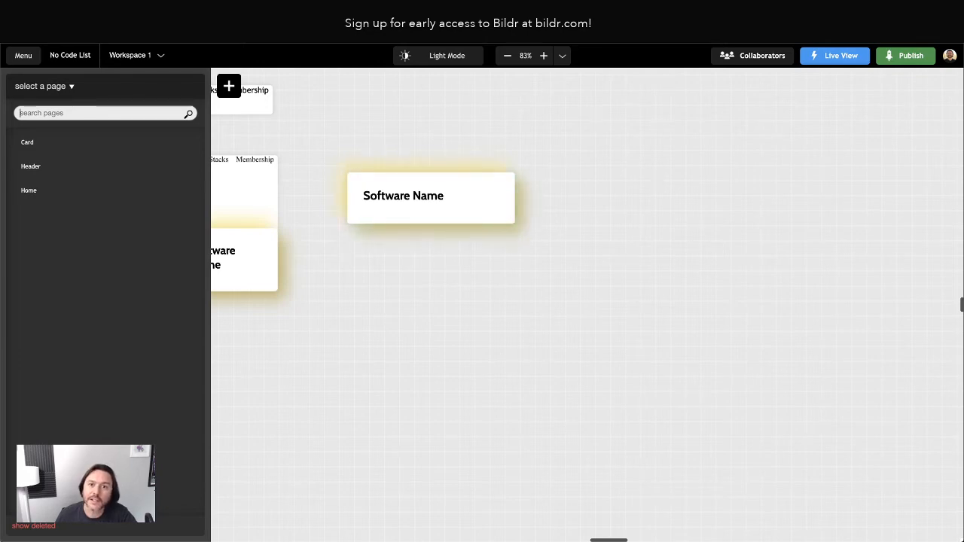
# Reload the live home page to check the cards, then select the Card element in the editor.
pyautogui.click(459, 11)
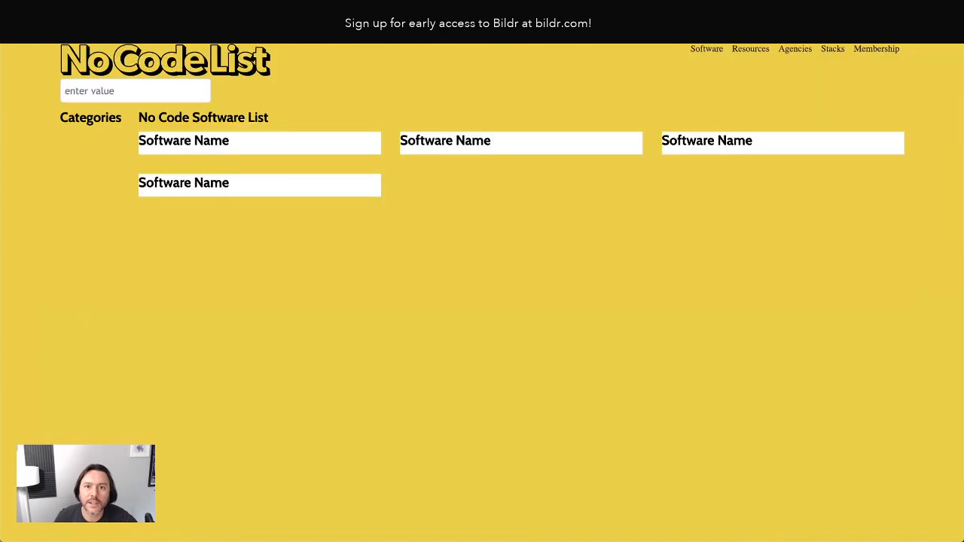
pyautogui.click(51, 32)
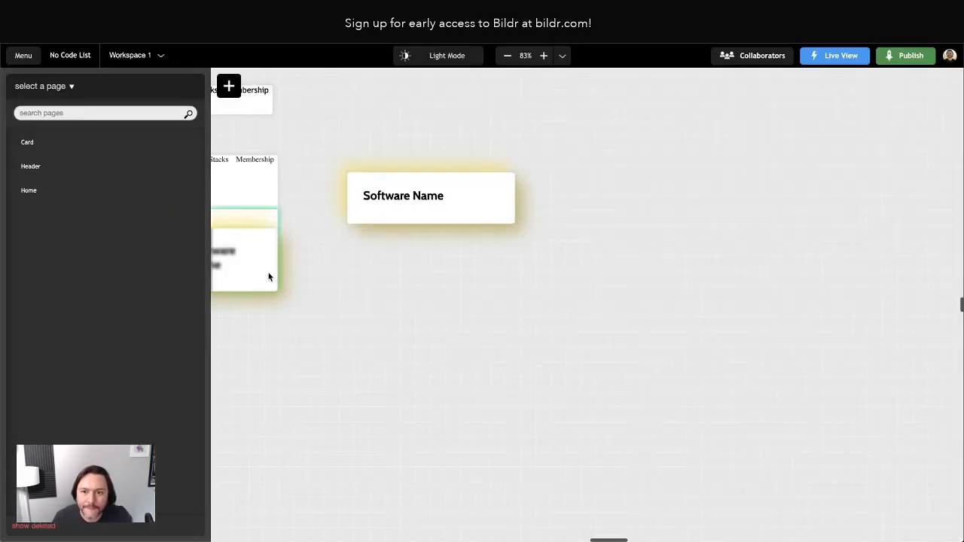
pyautogui.click(354, 181)
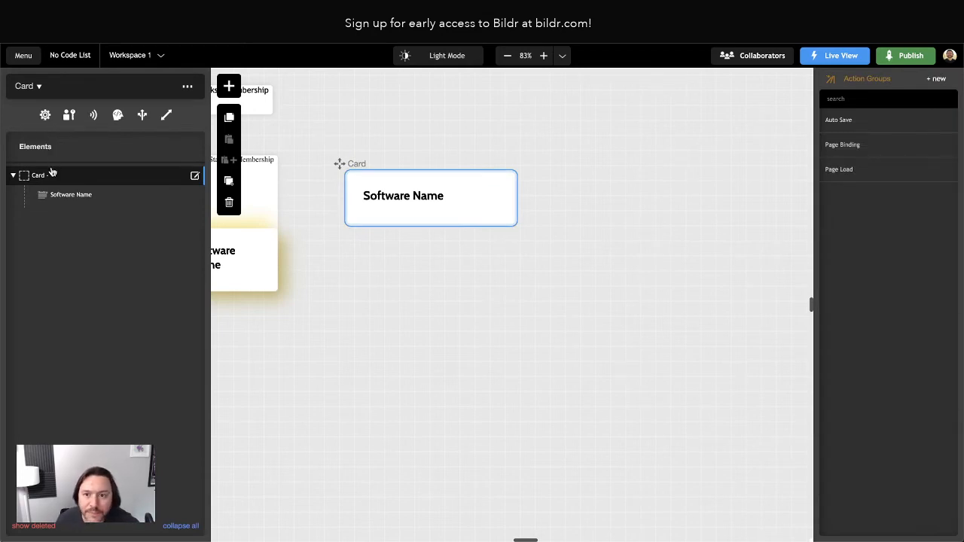
# Clear the preview site's stored data from the DevTools Application panel and close DevTools.
pyautogui.click(466, 317)
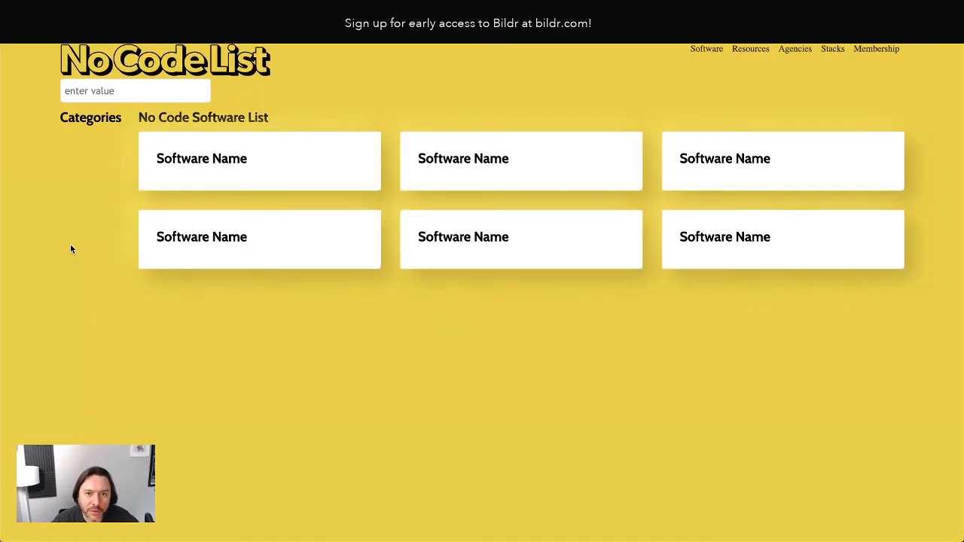
pyautogui.rightClick(71, 248)
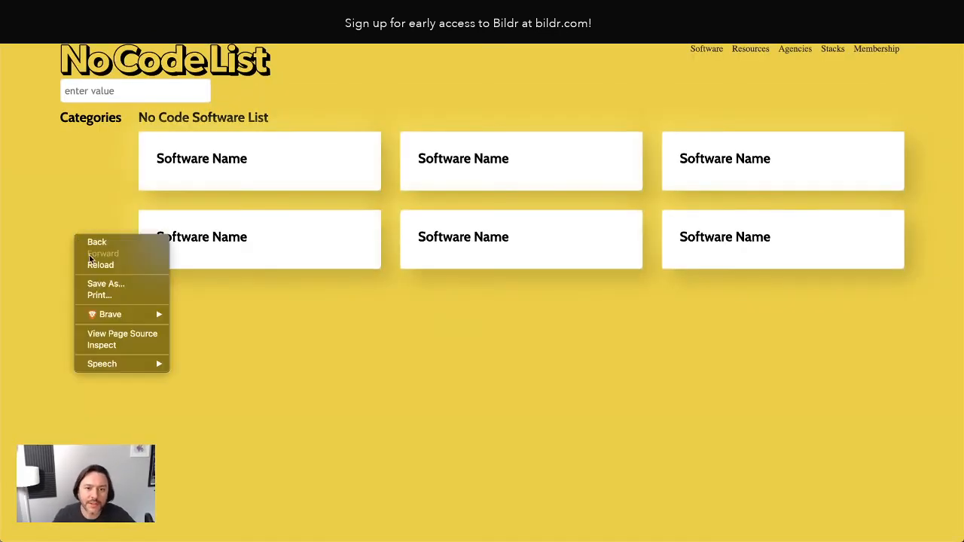
pyautogui.click(102, 344)
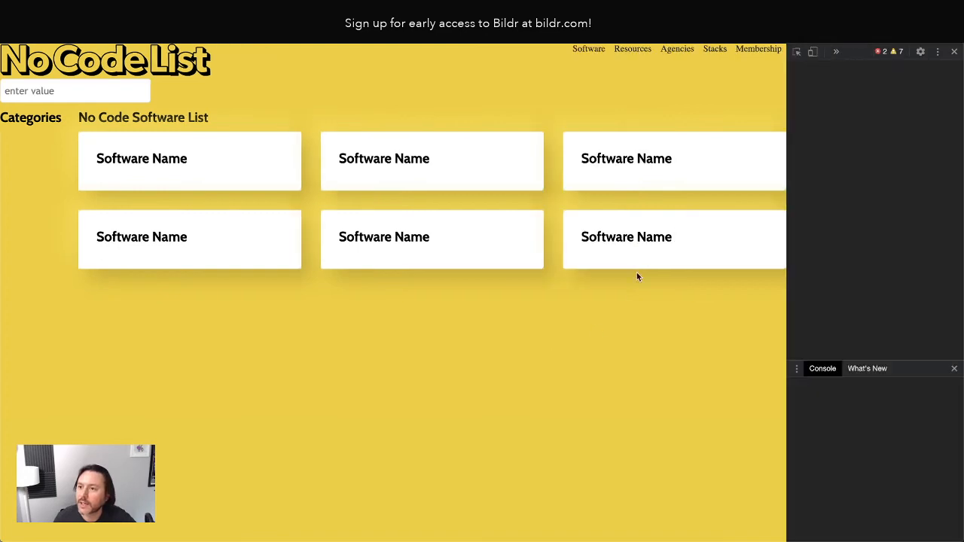
pyautogui.click(838, 53)
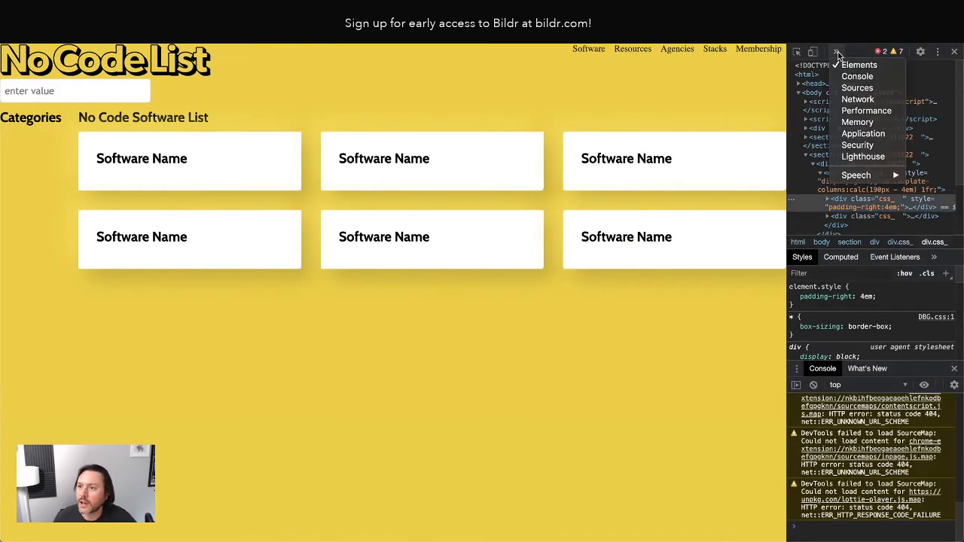
pyautogui.click(862, 133)
pyautogui.click(943, 244)
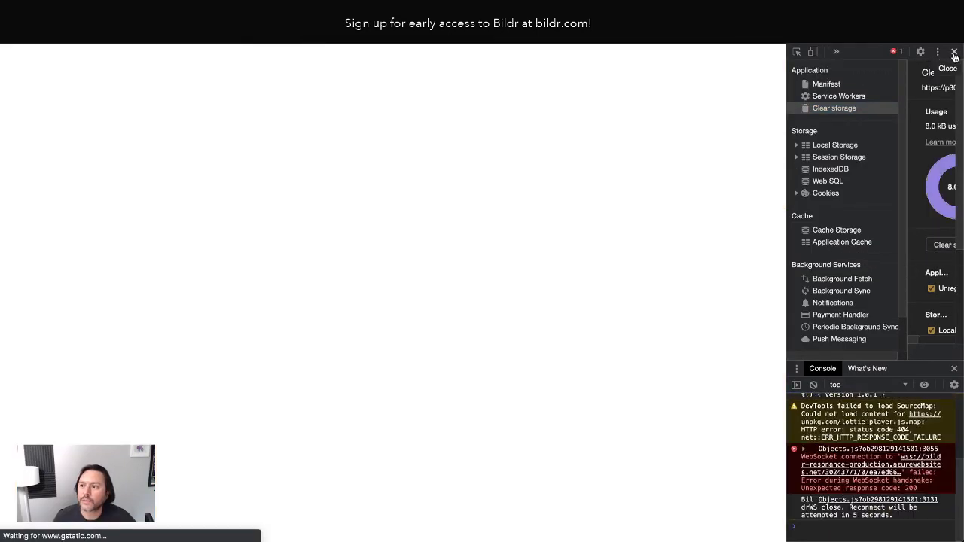
pyautogui.click(954, 52)
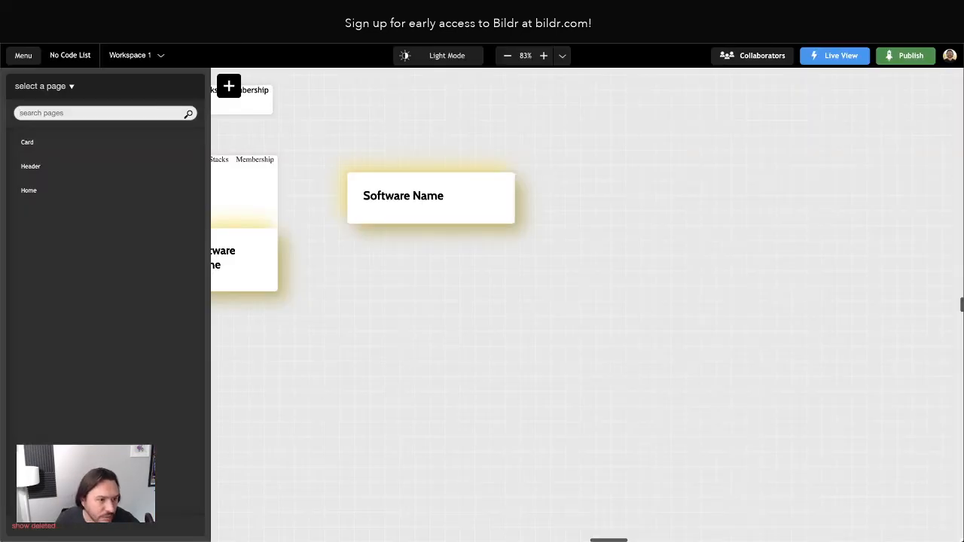
# Select the Software Name card and its title text in the Card template.
pyautogui.click(418, 196)
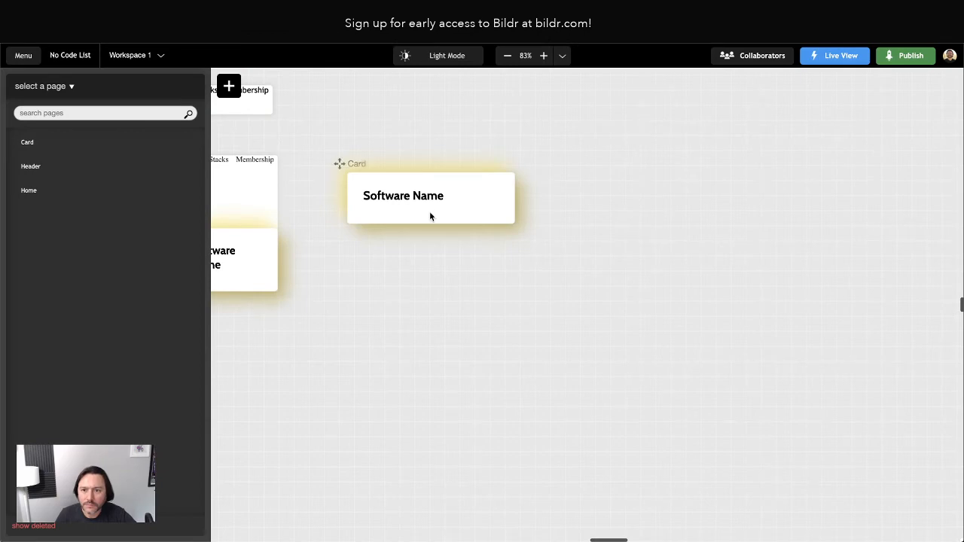
pyautogui.click(406, 197)
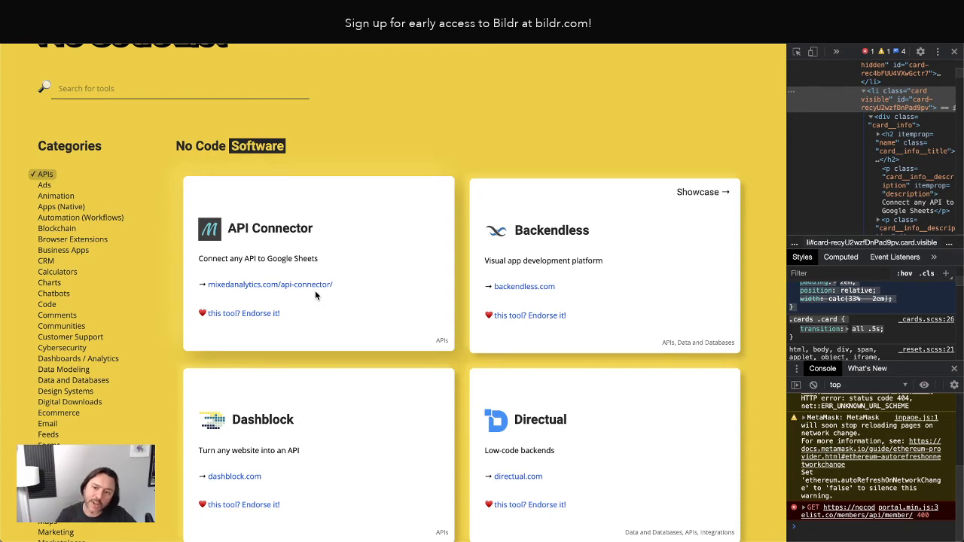
# Remove the APIs filter on nocodelist.co and scroll through the software cards to study their layout.
pyautogui.scroll(-5, 430, 325)
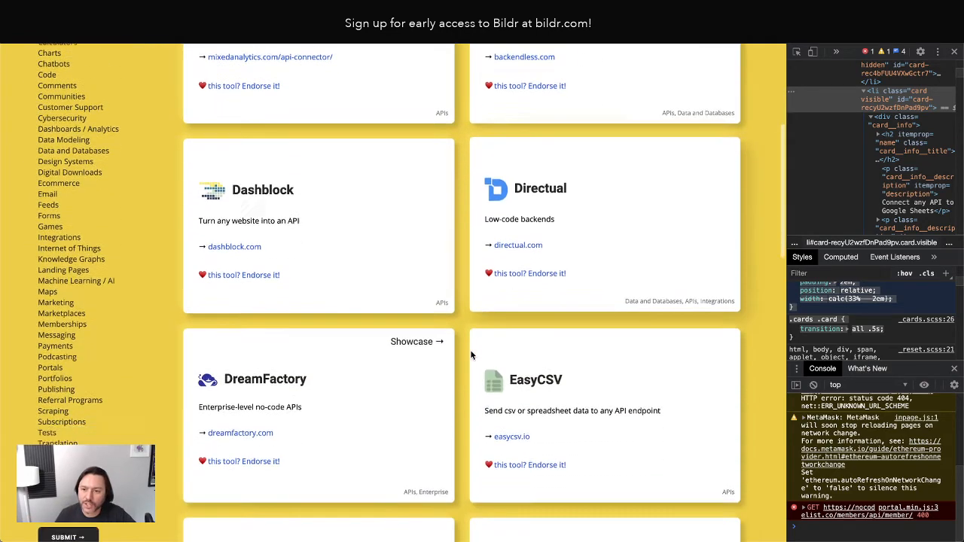
pyautogui.scroll(3, 393, 299)
pyautogui.scroll(2, 345, 228)
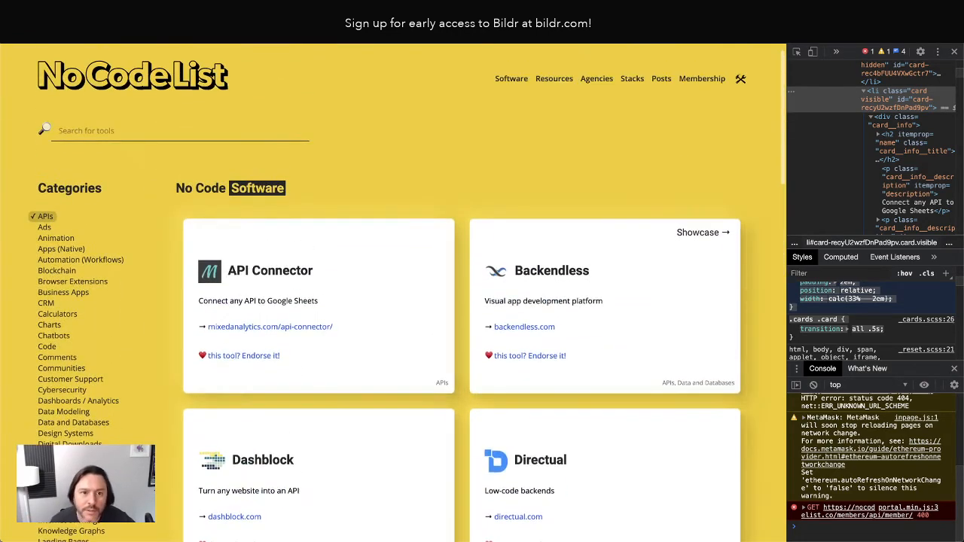
pyautogui.click(44, 217)
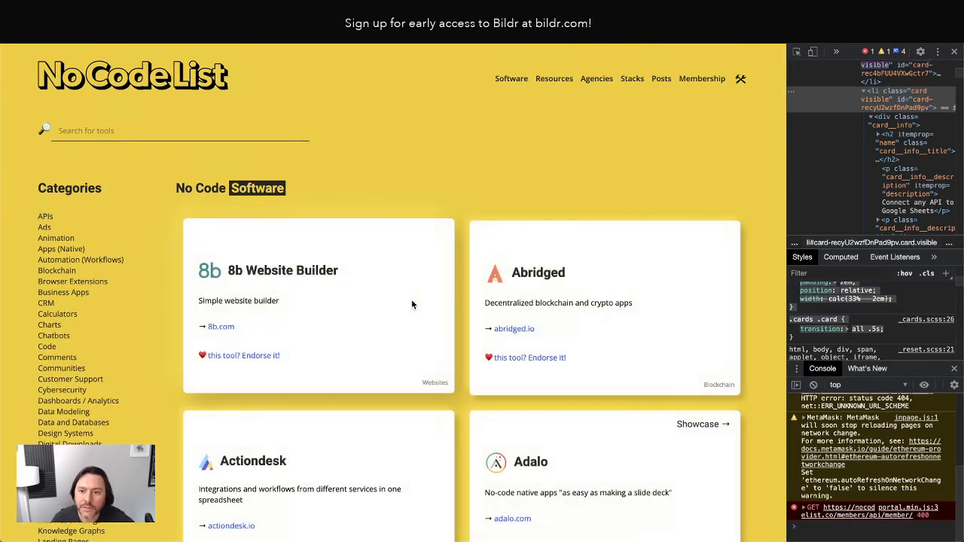
pyautogui.scroll(-4, 411, 299)
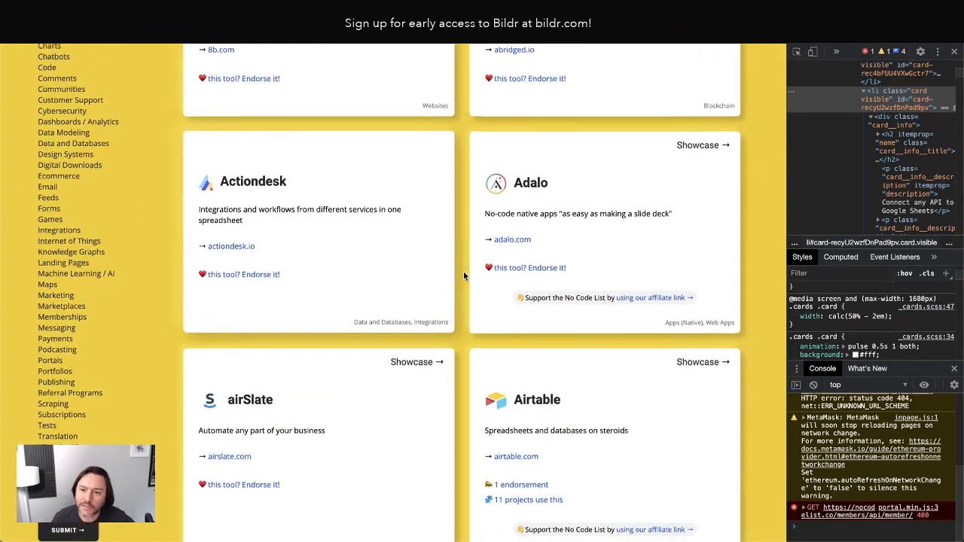
pyautogui.scroll(-1, 463, 272)
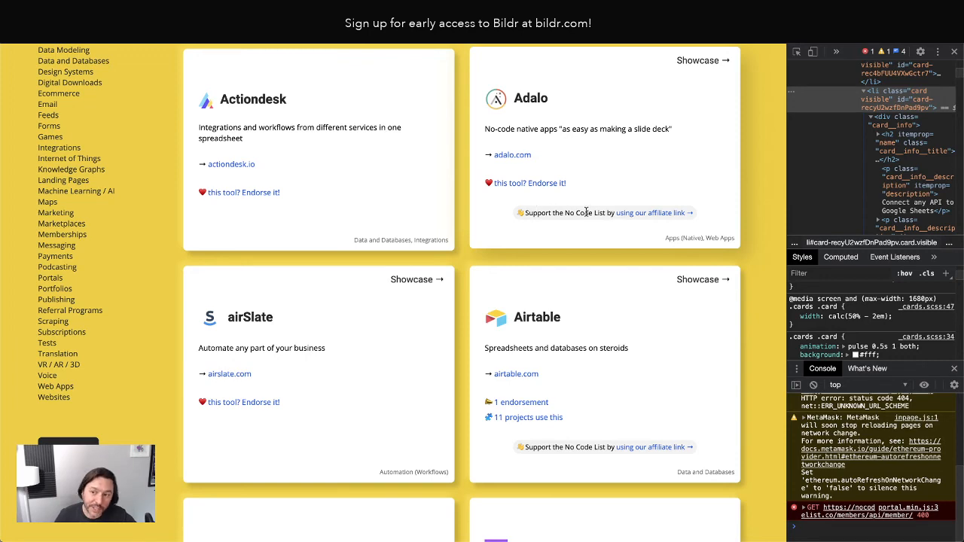
pyautogui.scroll(-2, 550, 305)
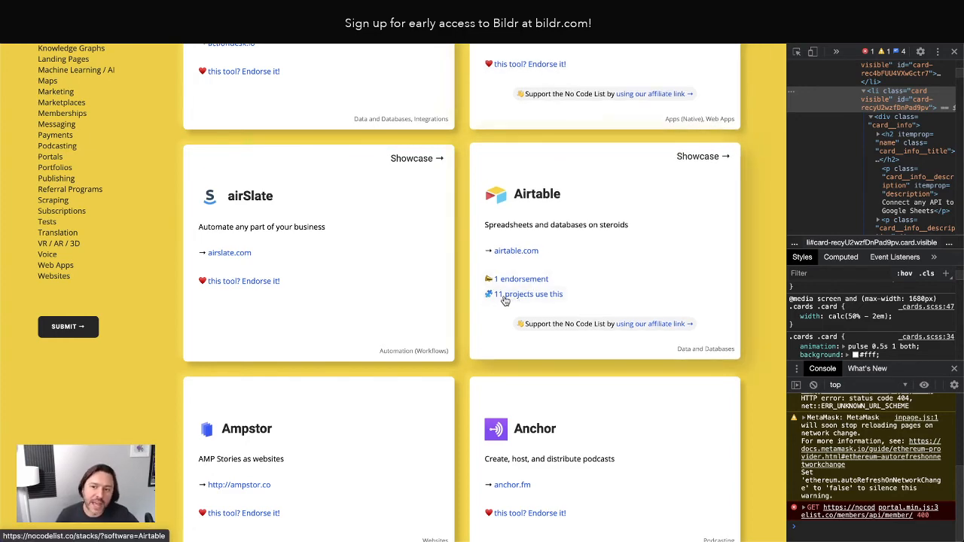
pyautogui.scroll(7, 631, 181)
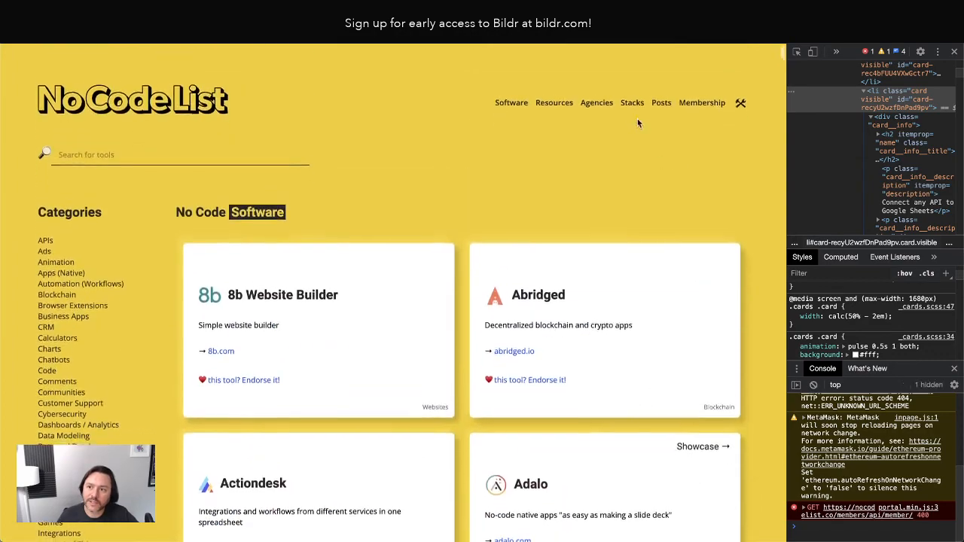
pyautogui.scroll(-8, 507, 344)
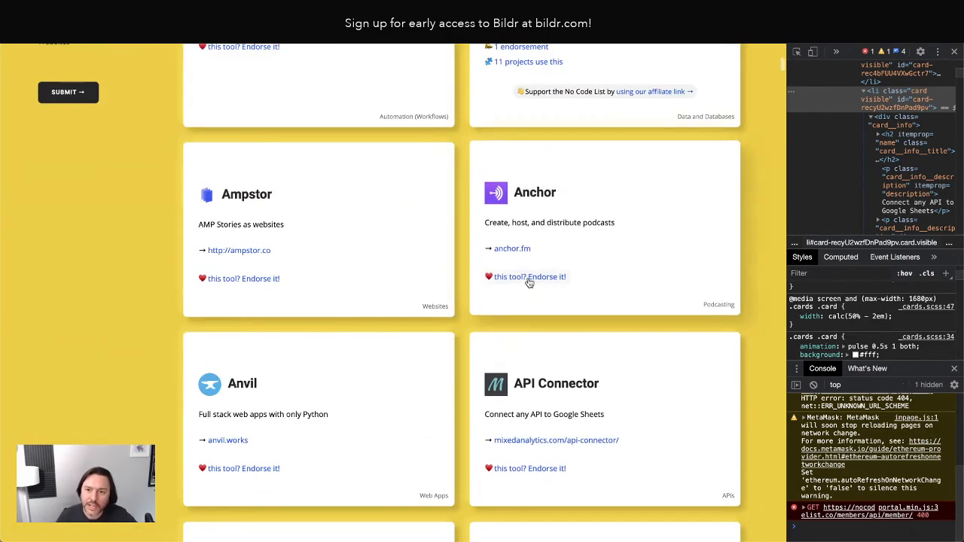
pyautogui.scroll(2, 533, 271)
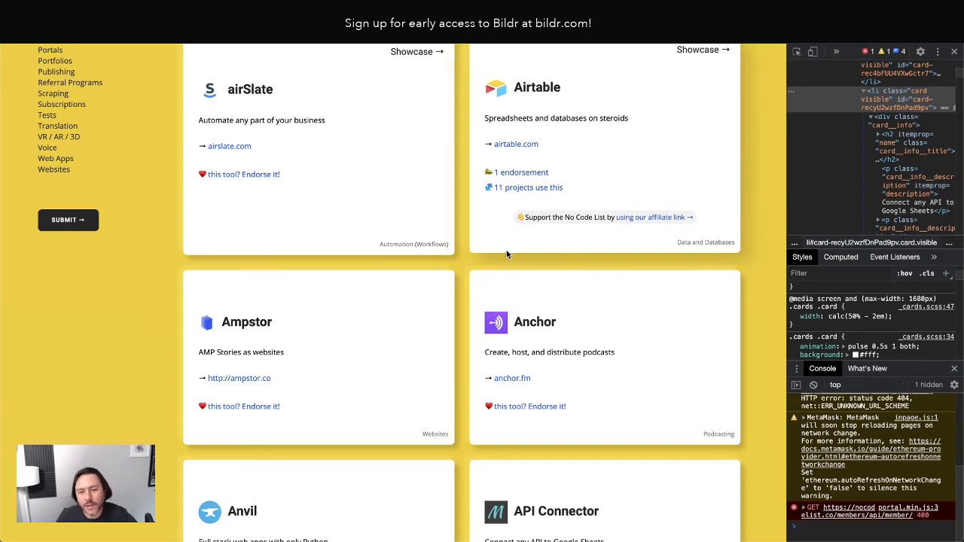
pyautogui.scroll(-5, 506, 254)
pyautogui.scroll(8, 502, 279)
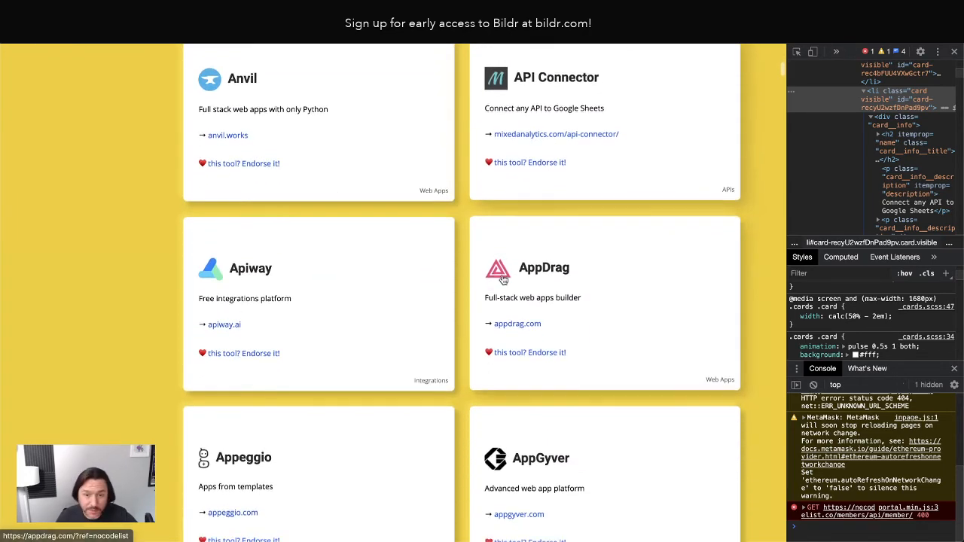
pyautogui.scroll(-1, 501, 282)
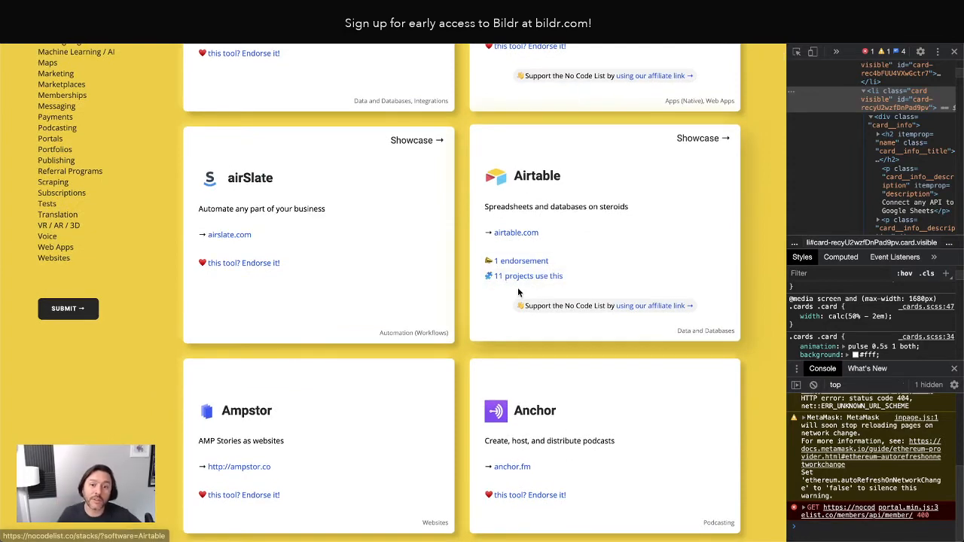
pyautogui.scroll(7, 370, 287)
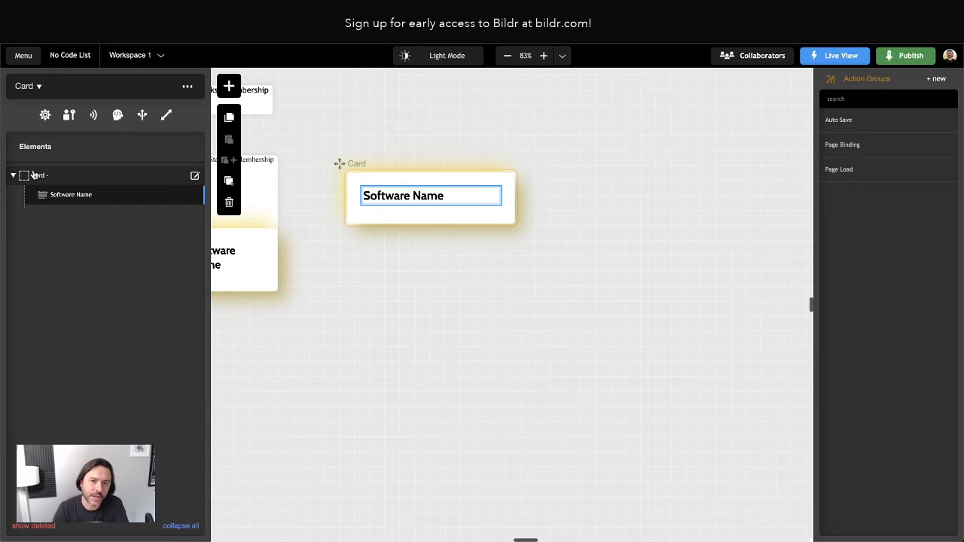
# Pan over to the Home page and select its Categories container.
pyautogui.hscroll(-8, 268, 268)
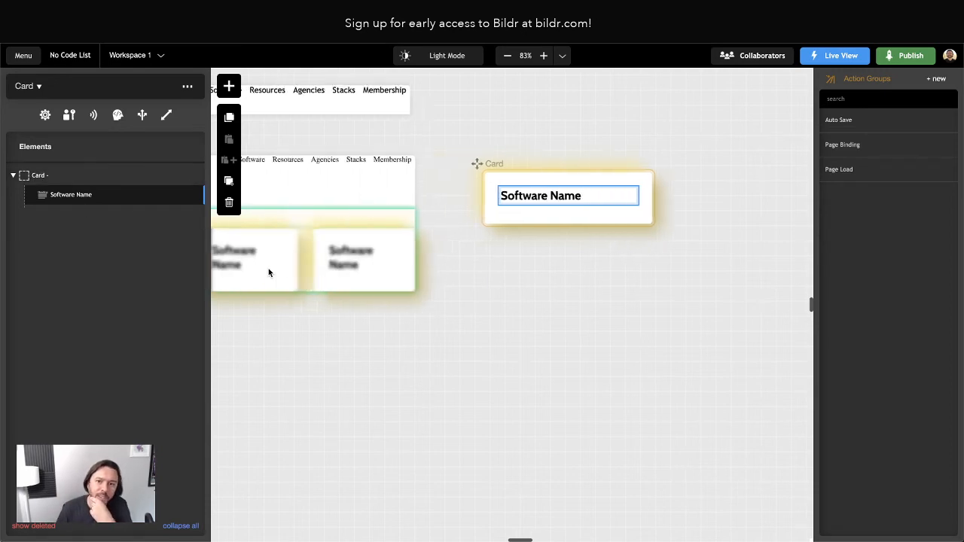
pyautogui.hscroll(5, 268, 273)
pyautogui.click(354, 260)
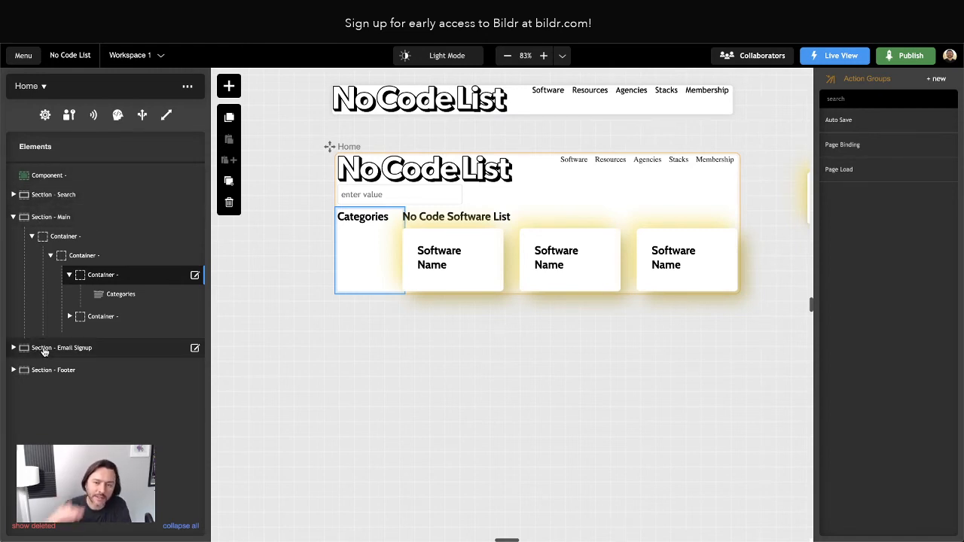
# Add a Container to the Card template and move the Software Name text inside it.
pyautogui.hscroll(10, 702, 439)
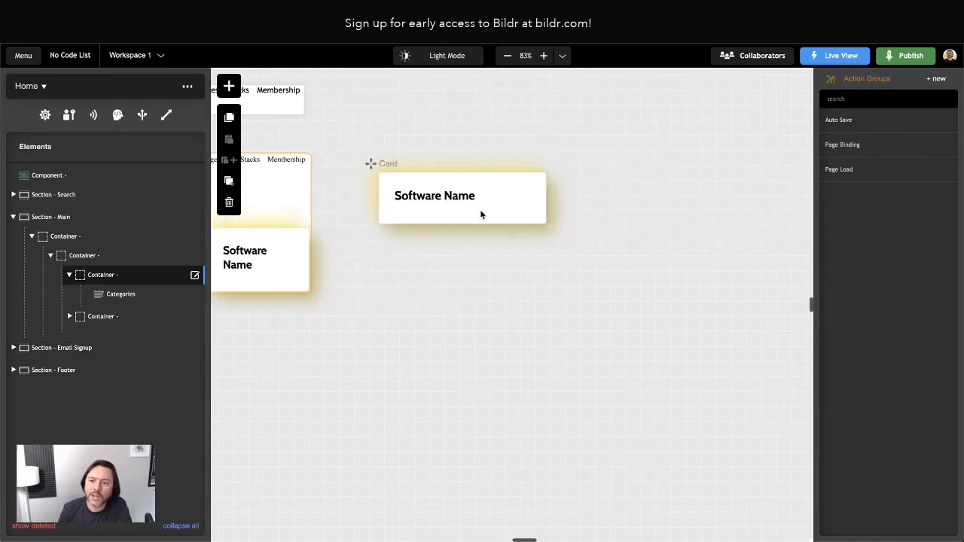
pyautogui.doubleClick(464, 196)
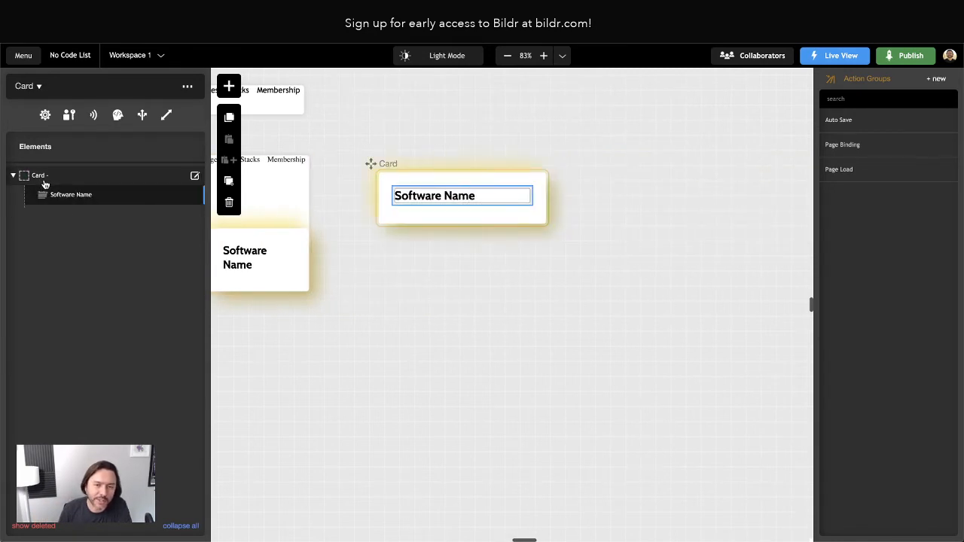
pyautogui.click(230, 88)
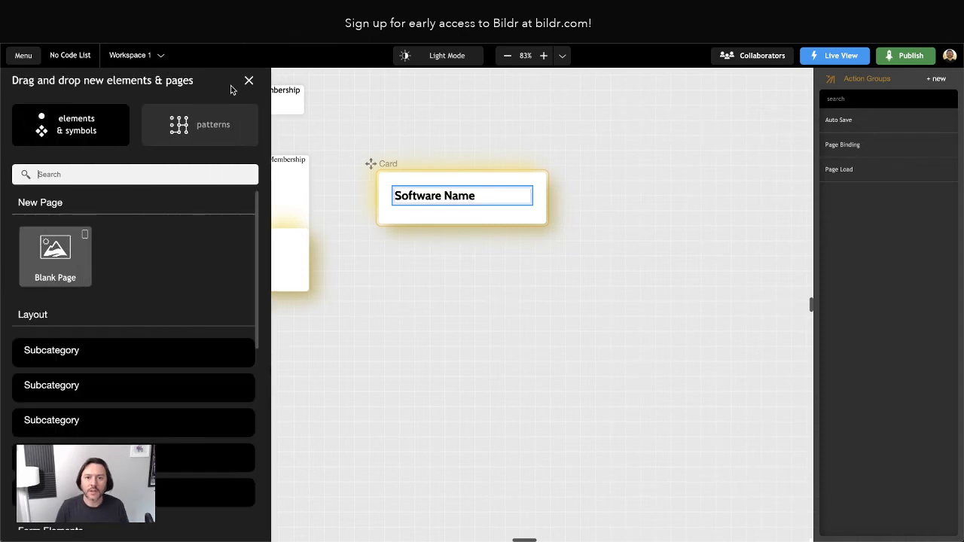
pyautogui.write('container')
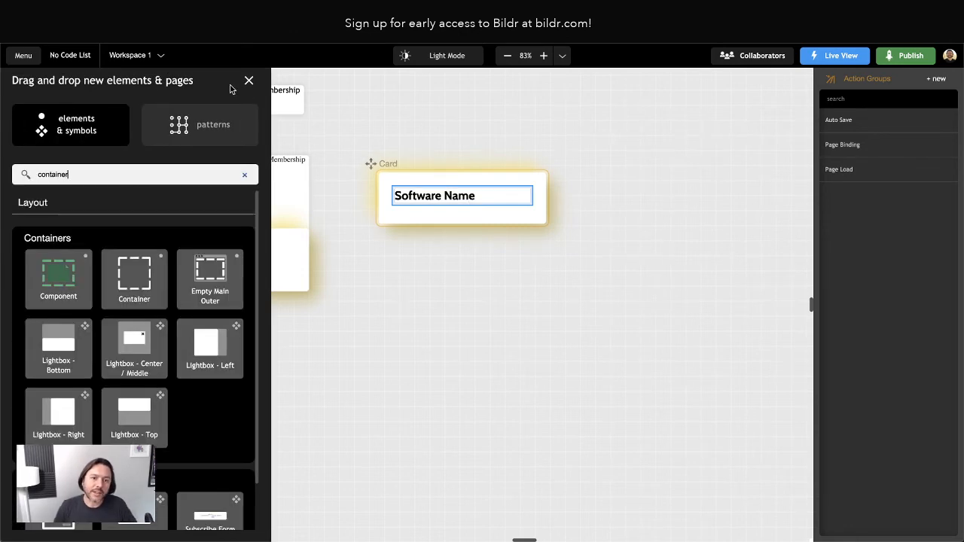
pyautogui.moveTo(142, 298); pyautogui.dragTo(74, 191)
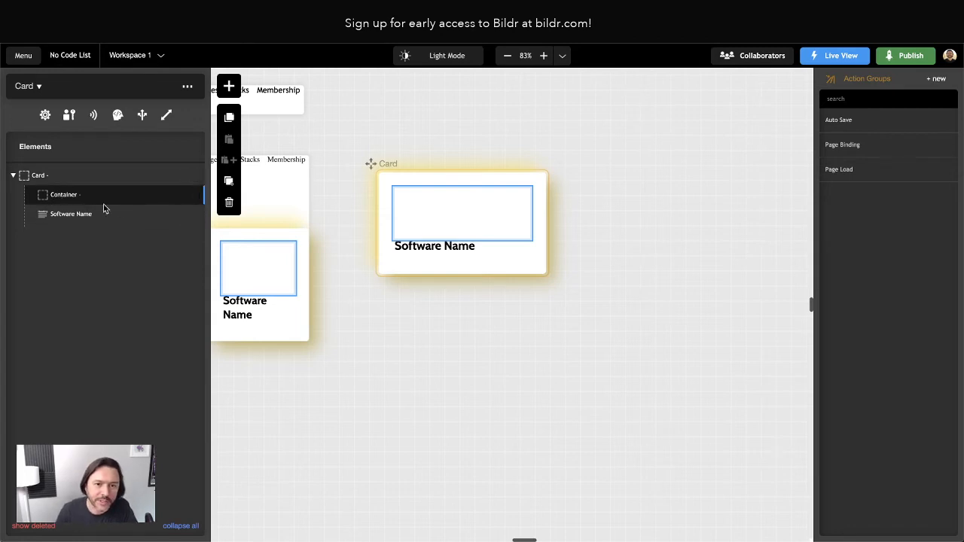
pyautogui.click(59, 196)
pyautogui.click(67, 112)
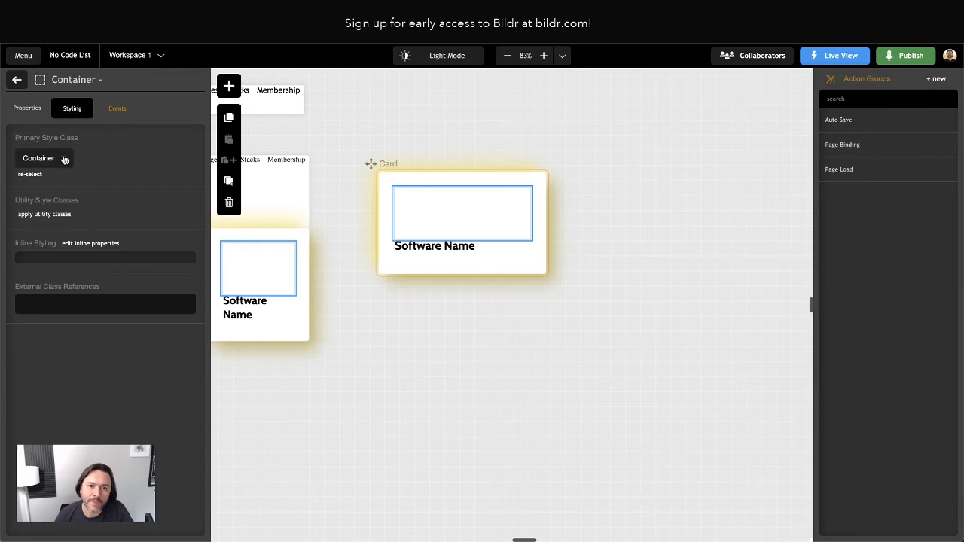
pyautogui.click(17, 80)
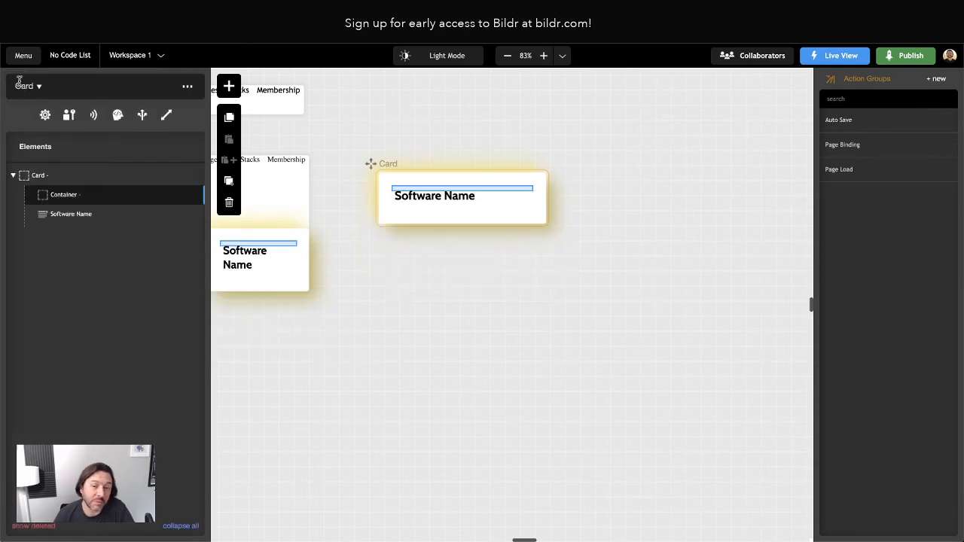
pyautogui.moveTo(71, 217); pyautogui.dragTo(75, 198)
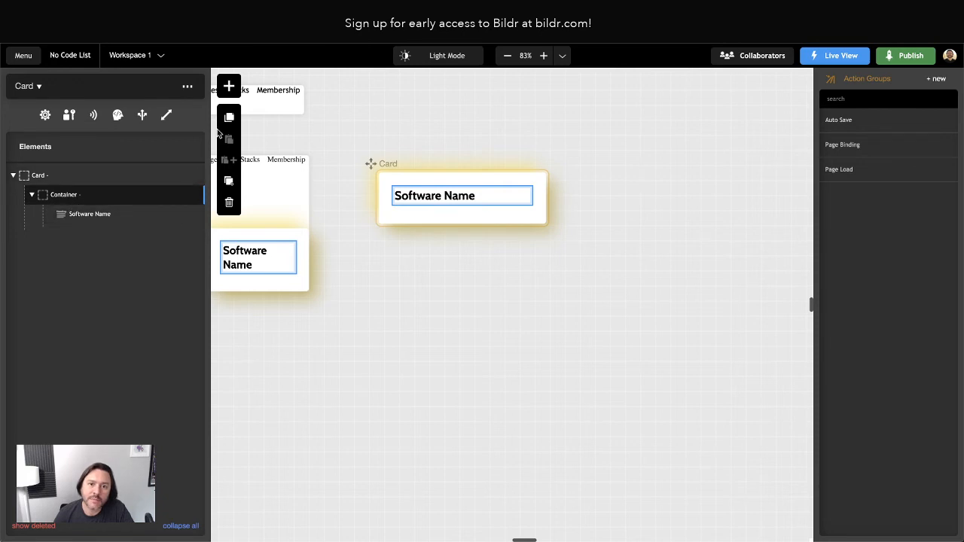
# Add an Image element above Software Name in the container and clear its 400px width.
pyautogui.click(229, 86)
pyautogui.write('image')
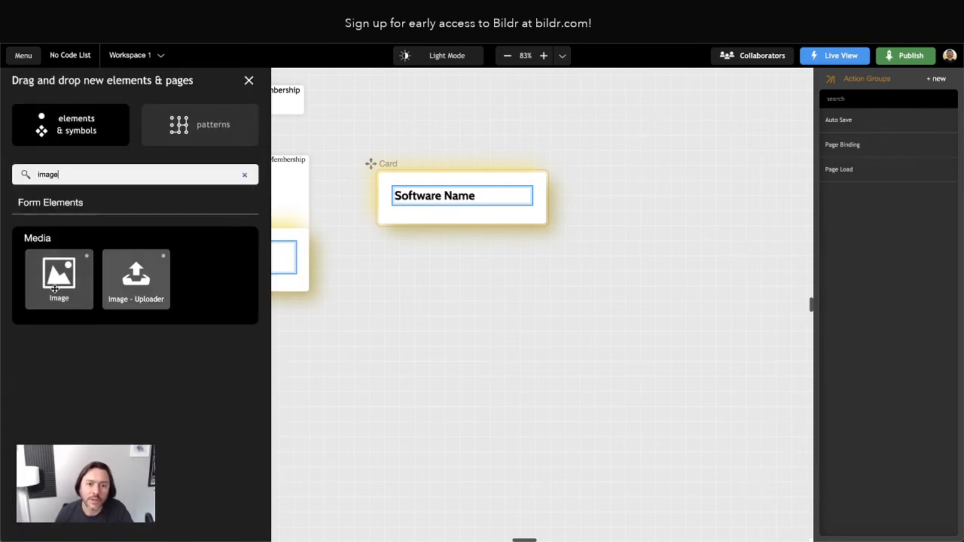
pyautogui.moveTo(57, 272); pyautogui.dragTo(102, 206)
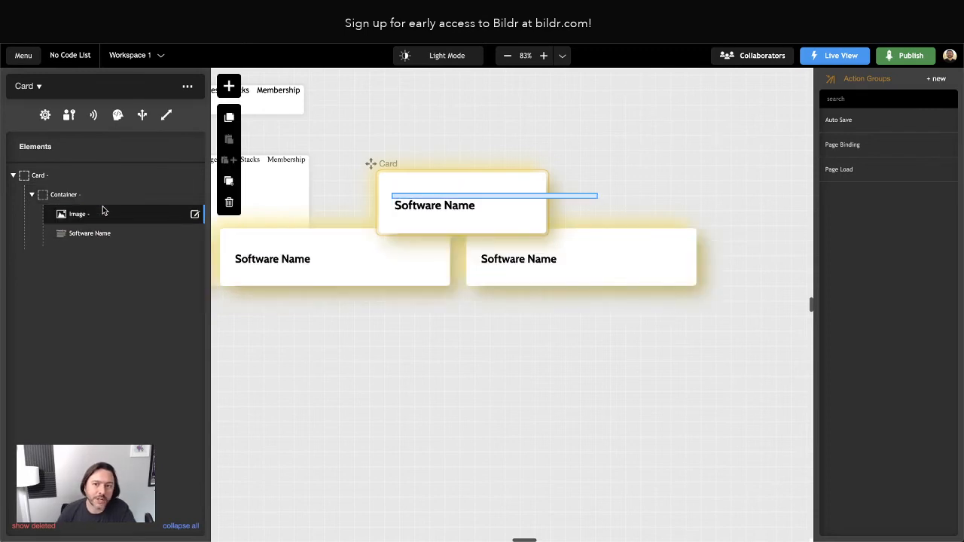
pyautogui.click(84, 216)
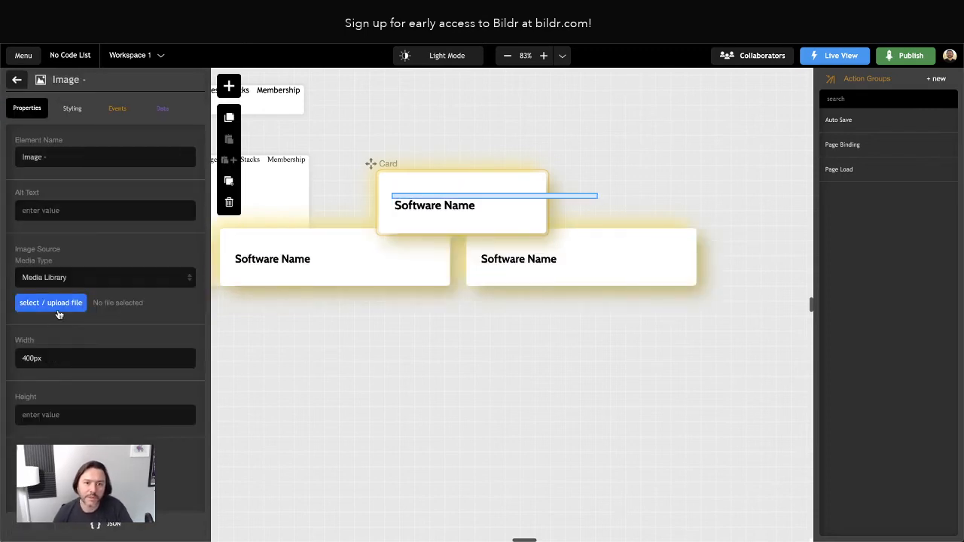
pyautogui.doubleClick(43, 363)
pyautogui.press('BackSpace')
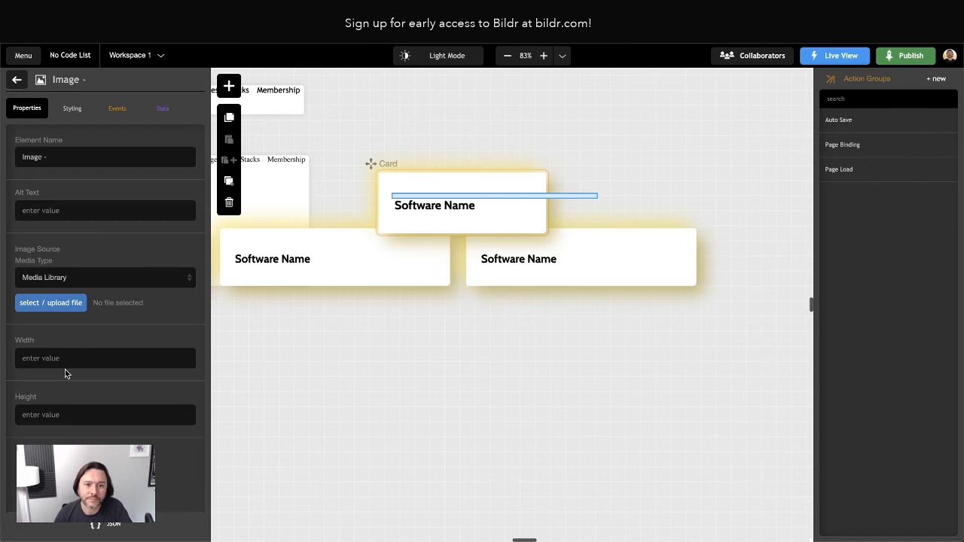
# Set the image to Image Placeholder - Gray.svg from the Media Library.
pyautogui.click(51, 301)
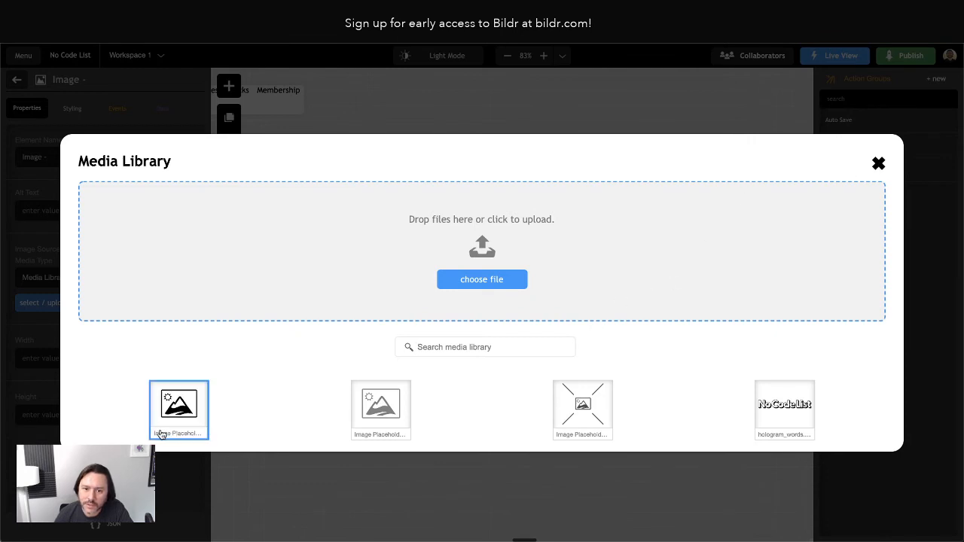
pyautogui.click(382, 404)
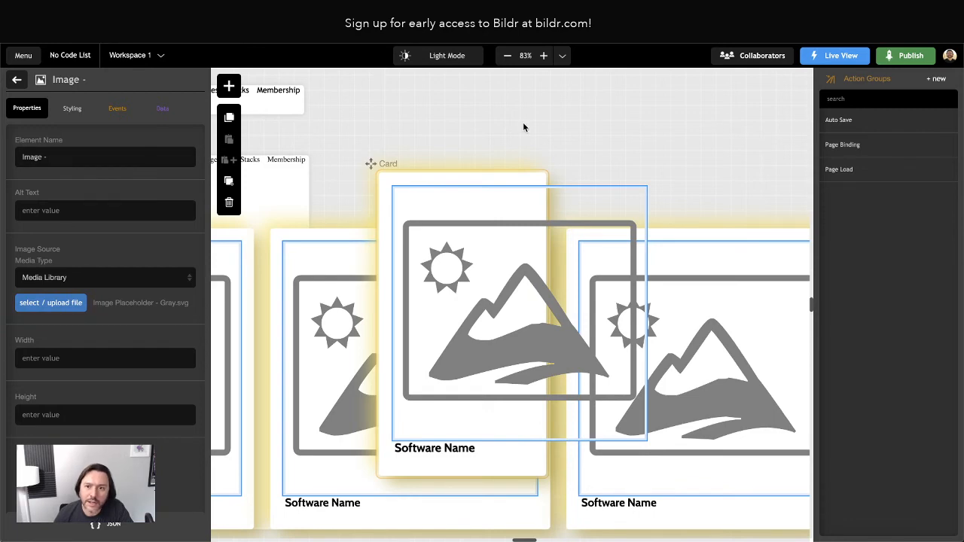
pyautogui.hscroll(2, 580, 256)
pyautogui.hscroll(-3, 578, 257)
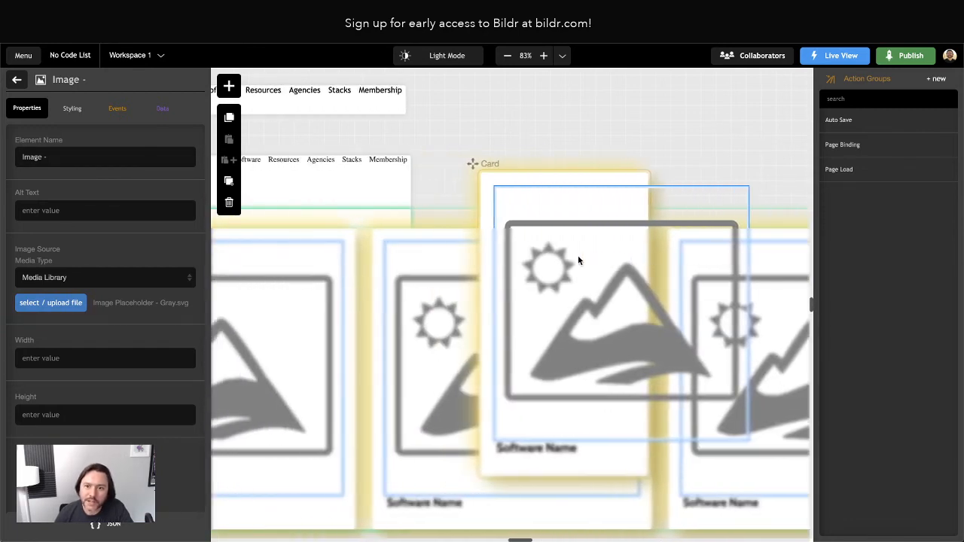
pyautogui.hscroll(-3, 577, 257)
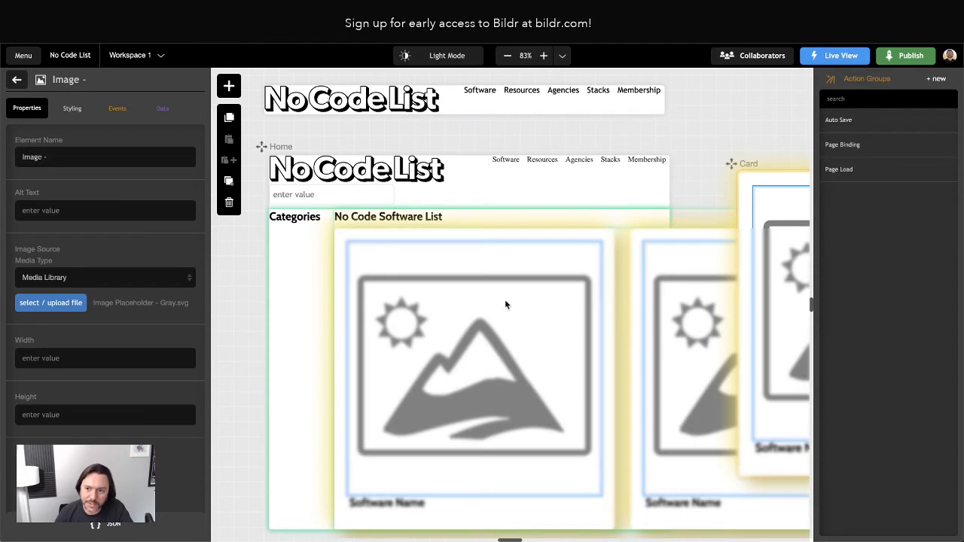
pyautogui.hscroll(4, 562, 306)
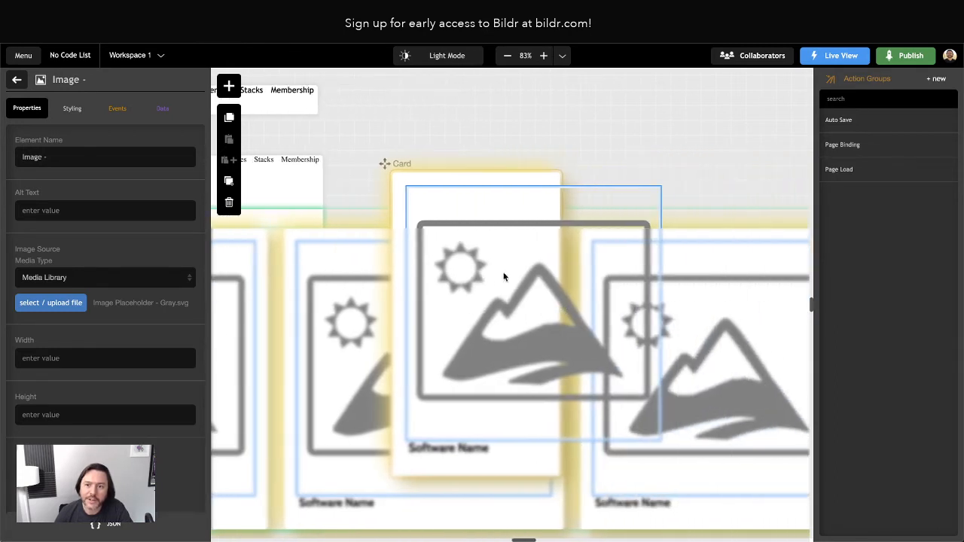
pyautogui.click(17, 79)
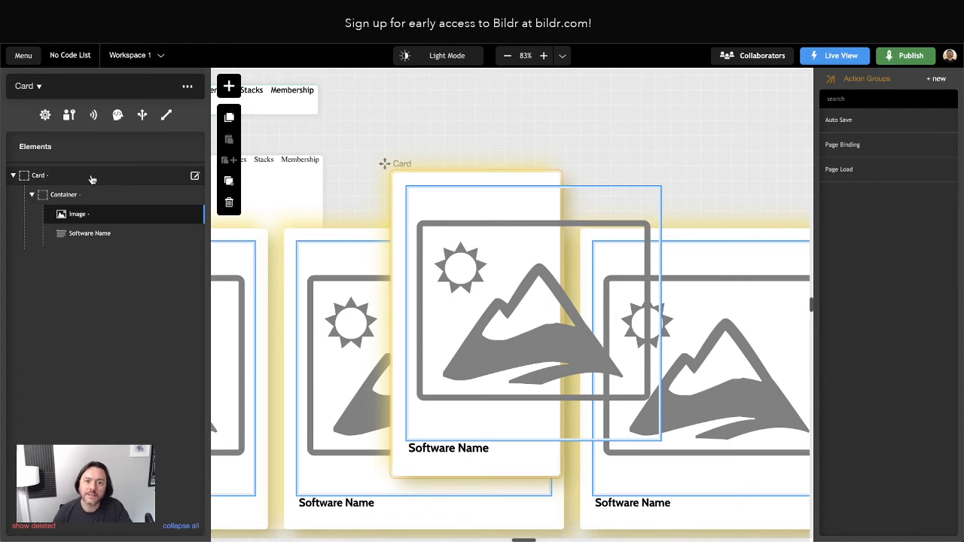
# Add a second Container to the Card below Software Name.
pyautogui.click(228, 87)
pyautogui.write('container')
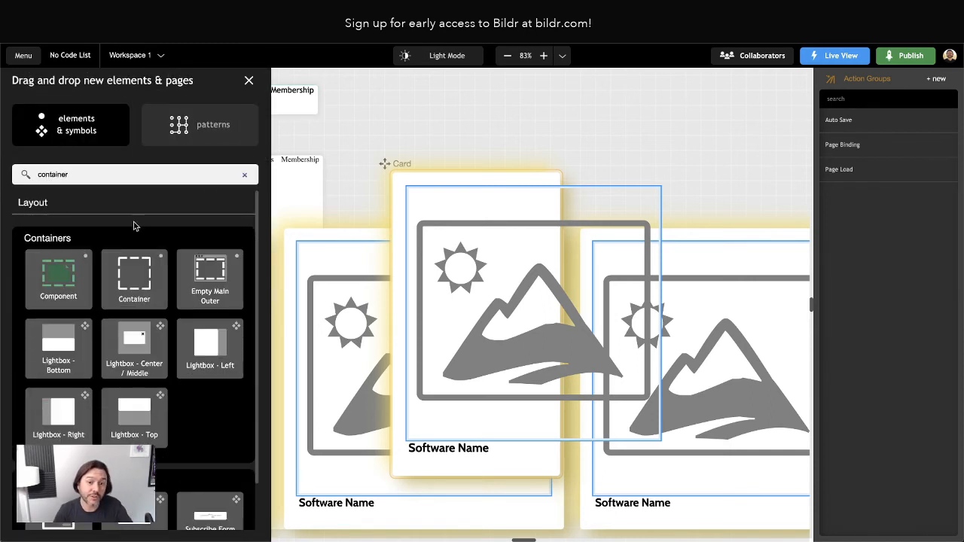
pyautogui.moveTo(134, 278); pyautogui.dragTo(78, 177)
pyautogui.click(82, 262)
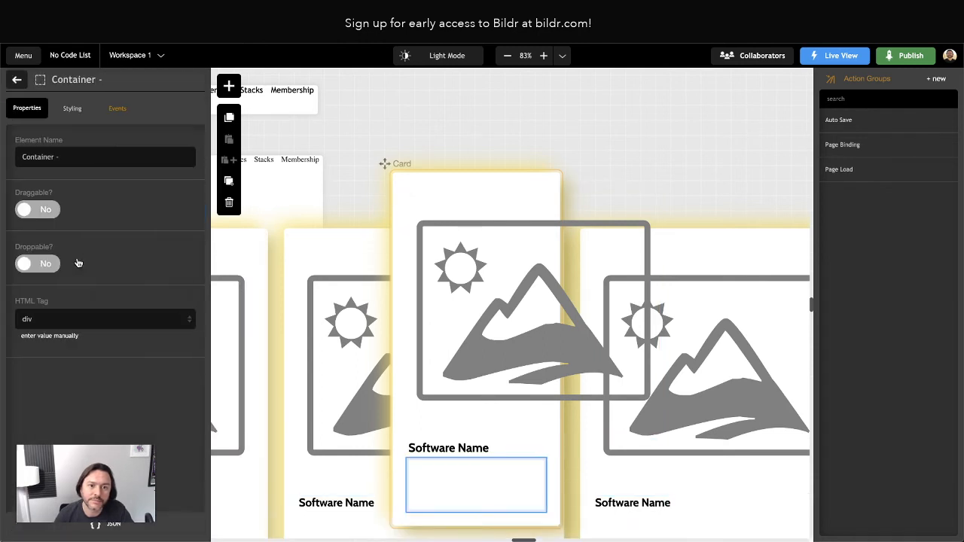
pyautogui.click(72, 108)
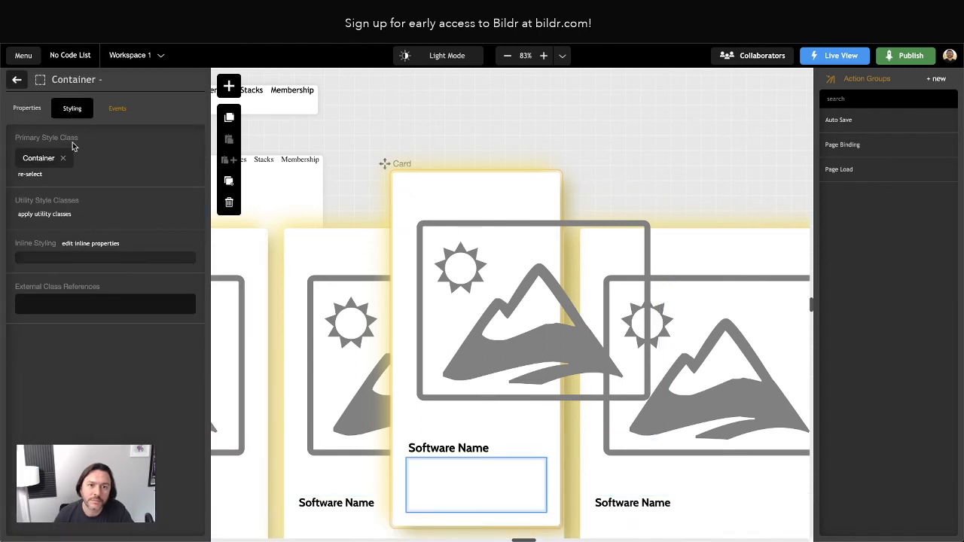
pyautogui.click(17, 79)
# Put a lorem ipsum Paragraph in that container and name it 'Container - Description'.
pyautogui.click(229, 86)
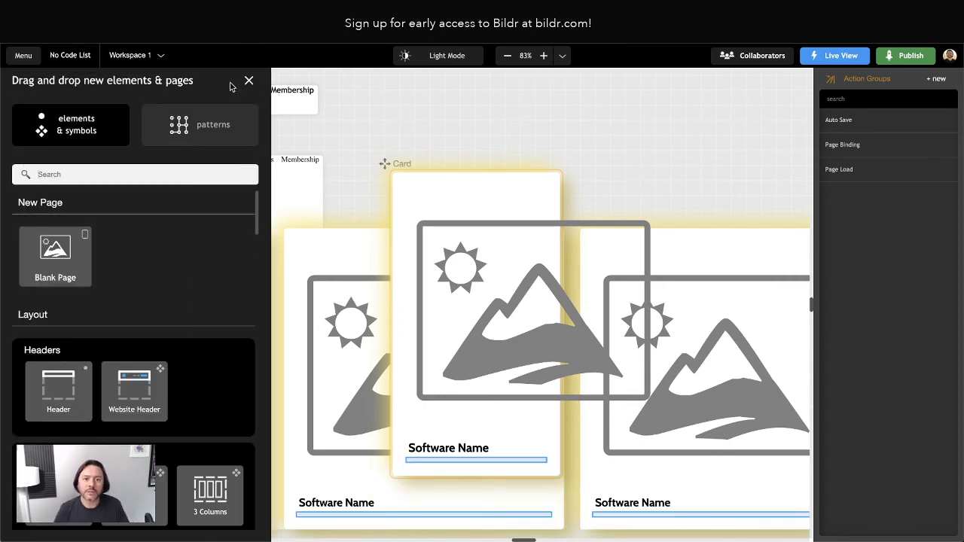
pyautogui.write('para')
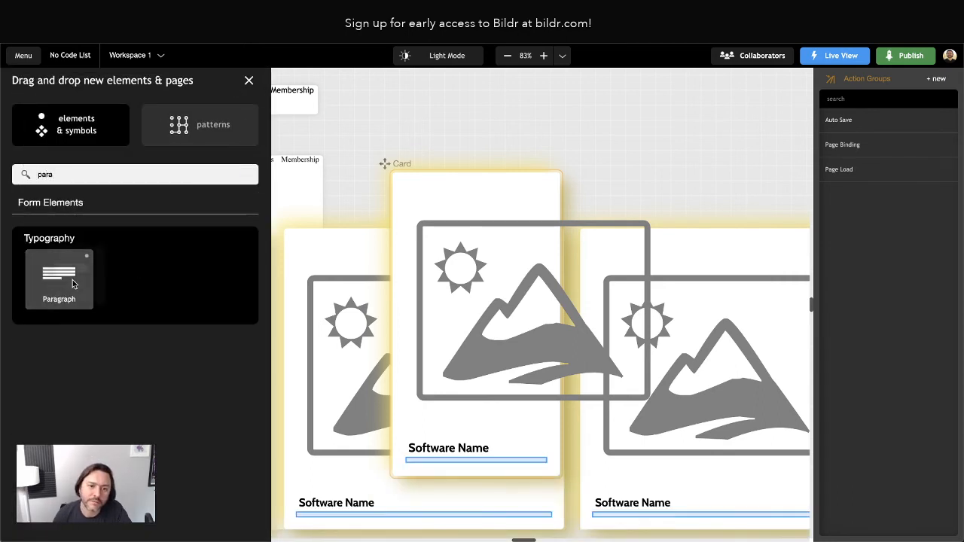
pyautogui.moveTo(78, 275); pyautogui.dragTo(103, 256)
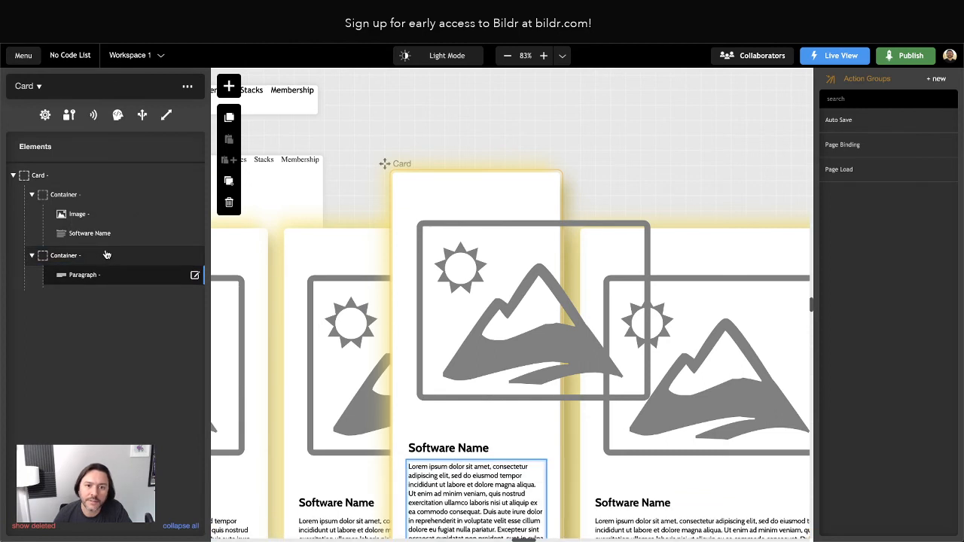
pyautogui.click(70, 257)
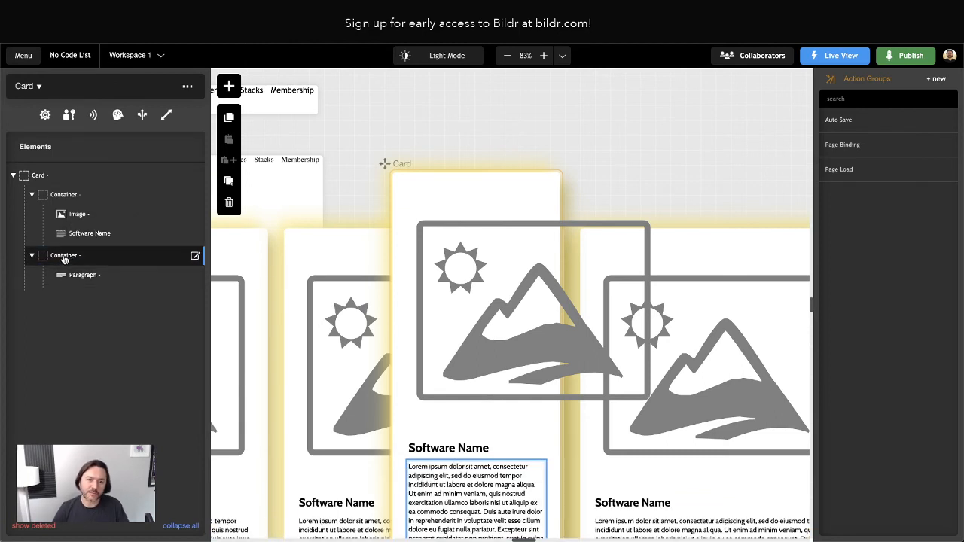
pyautogui.doubleClick(66, 259)
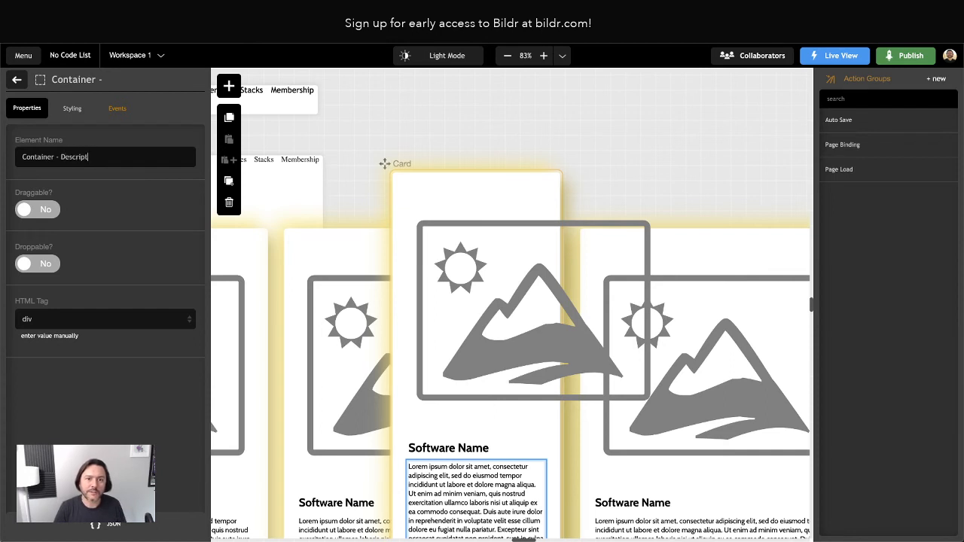
pyautogui.press('Return')
pyautogui.click(16, 79)
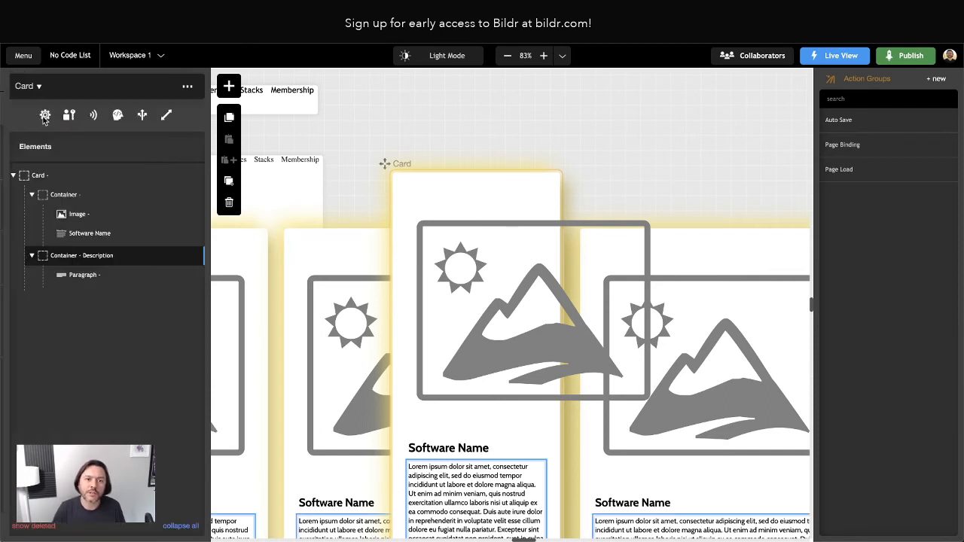
# Rename the first container 'Container - Image and Title'.
pyautogui.click(83, 196)
pyautogui.doubleClick(83, 197)
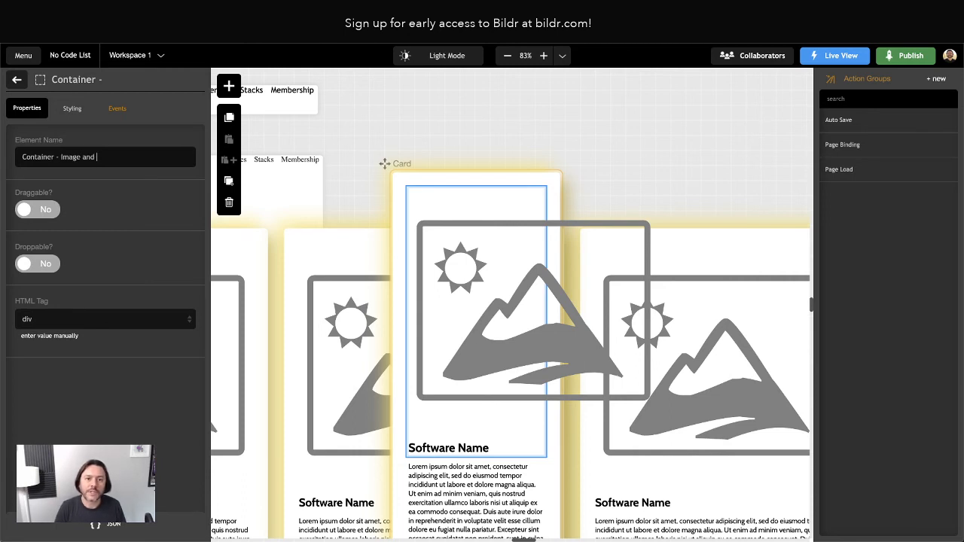
pyautogui.press('Return')
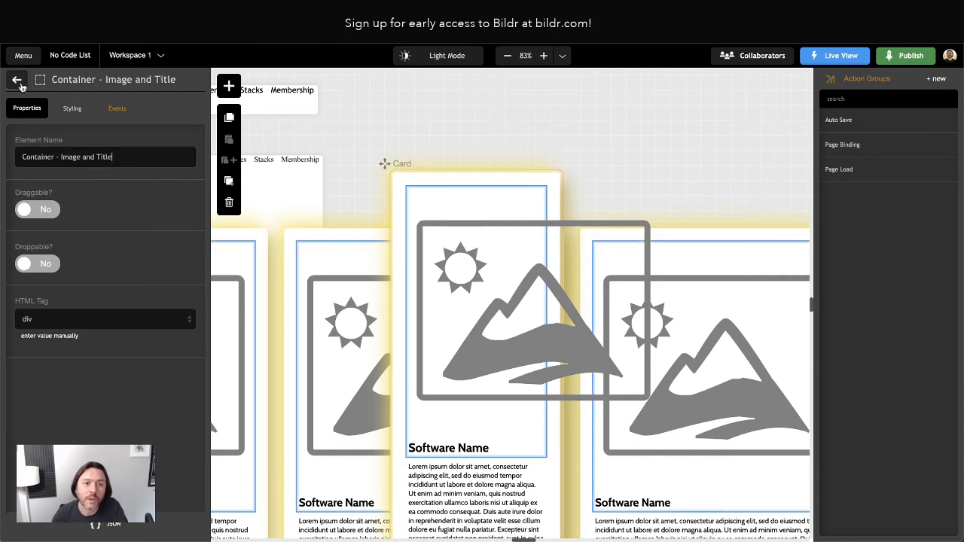
pyautogui.click(18, 81)
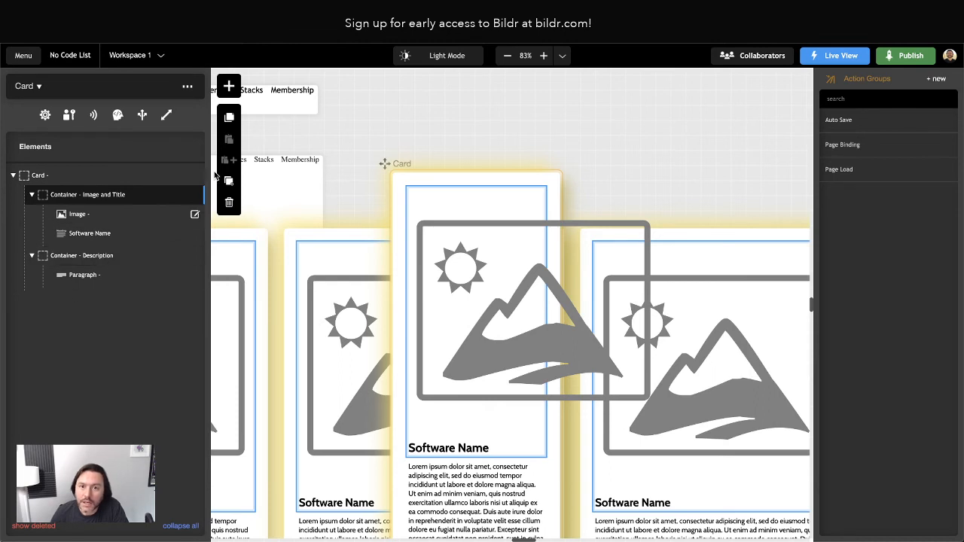
# Add a Container to the Card and name it 'Container - Extras'.
pyautogui.click(229, 85)
pyautogui.write('container')
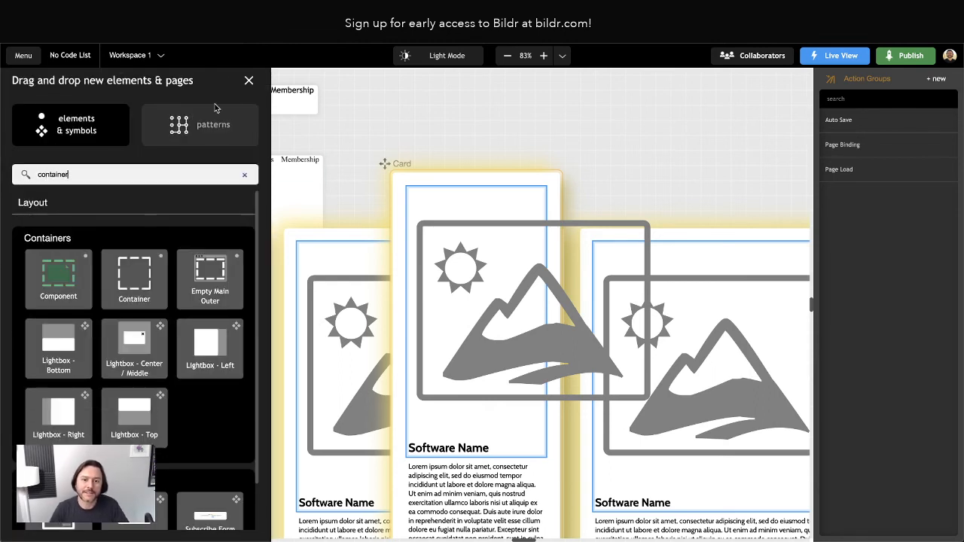
pyautogui.moveTo(134, 279); pyautogui.dragTo(88, 177)
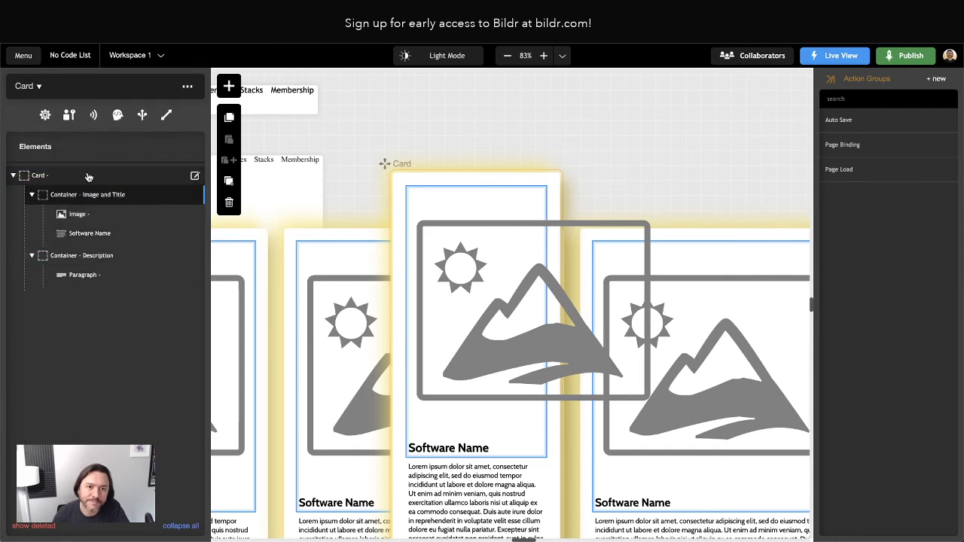
pyautogui.click(70, 303)
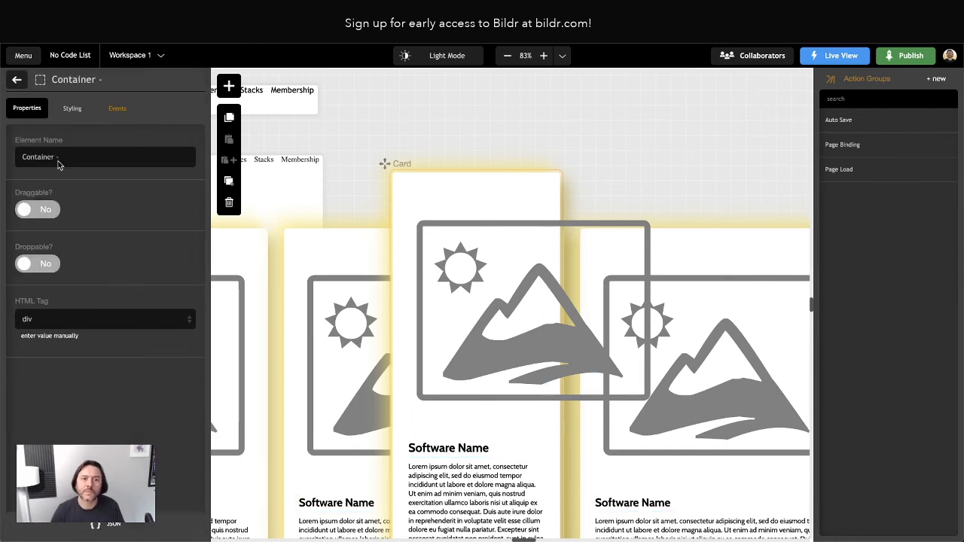
pyautogui.click(73, 157)
pyautogui.write('Extras')
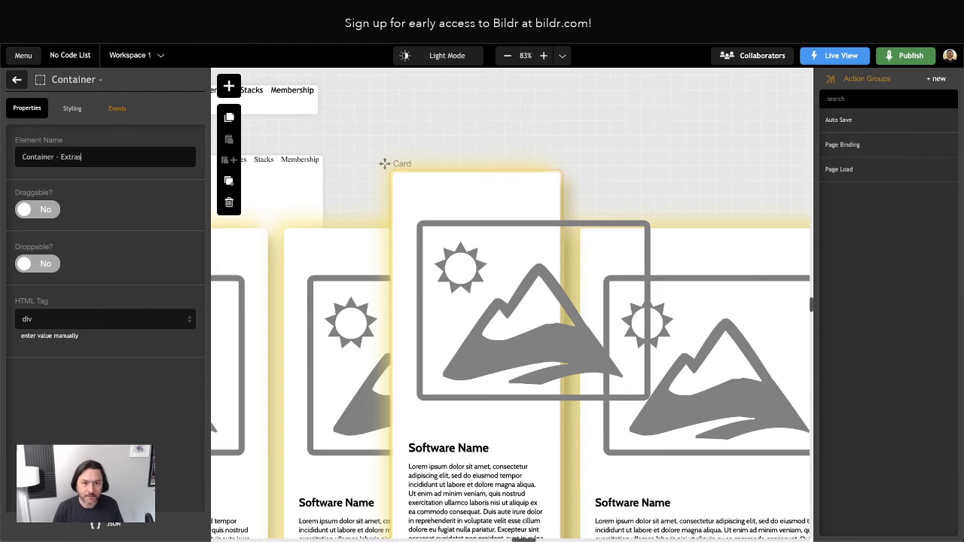
# Add another Container at the card's bottom named 'Container - Affiliate Link'.
pyautogui.click(229, 85)
pyautogui.write('cont')
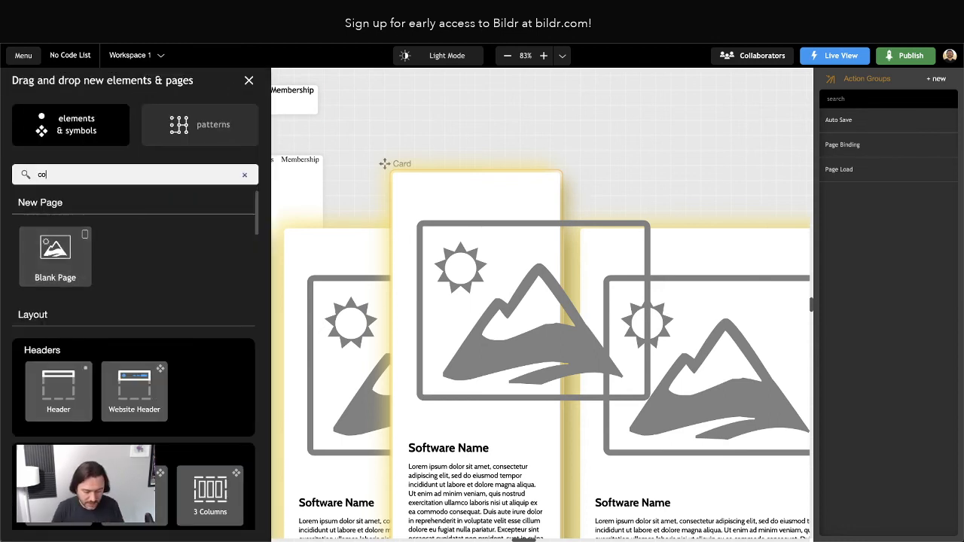
pyautogui.press('BackSpace')
pyautogui.moveTo(140, 386); pyautogui.dragTo(64, 183)
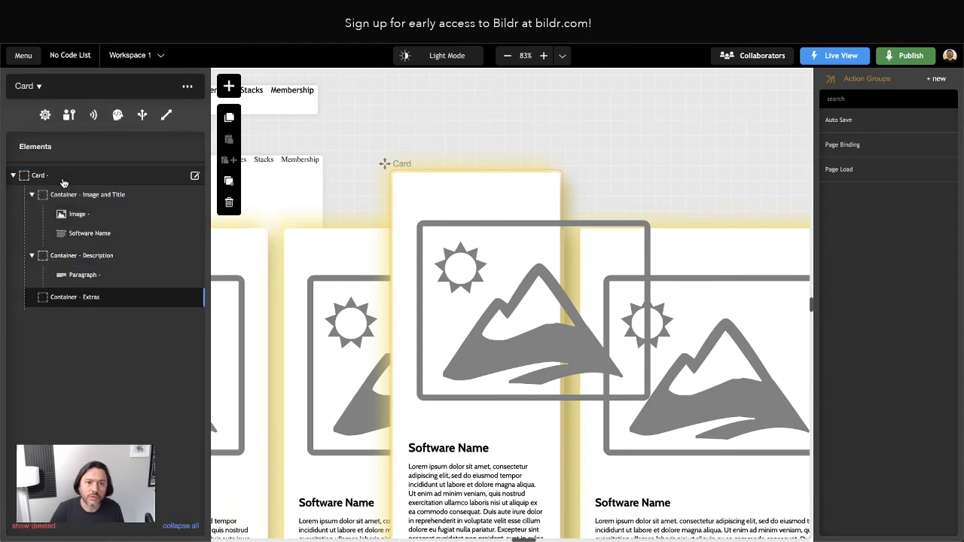
pyautogui.click(92, 322)
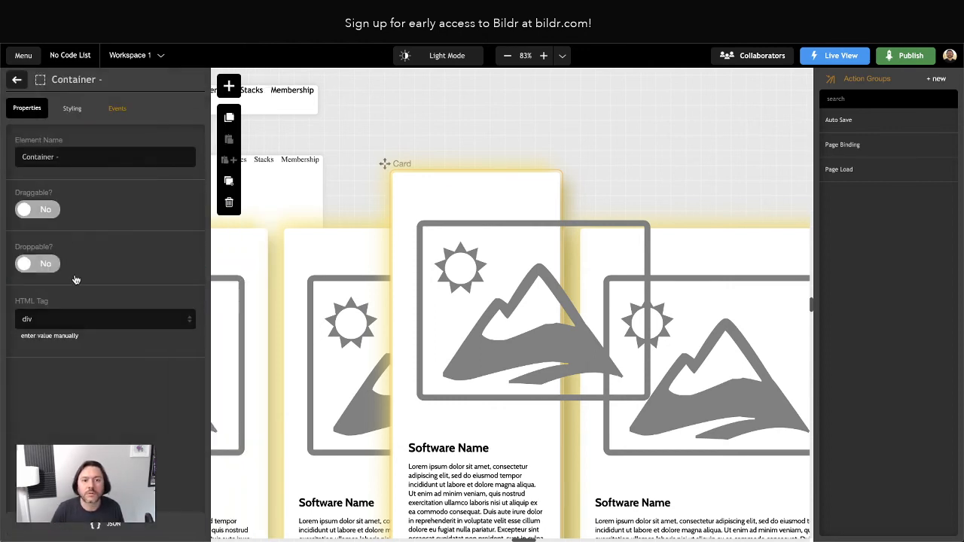
pyautogui.click(79, 154)
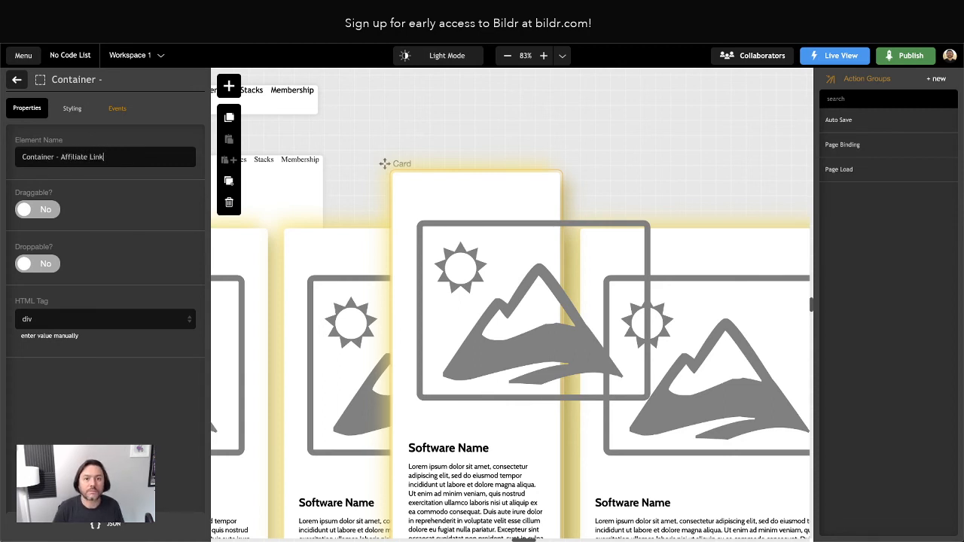
pyautogui.write('Affiliate Link')
pyautogui.click(17, 79)
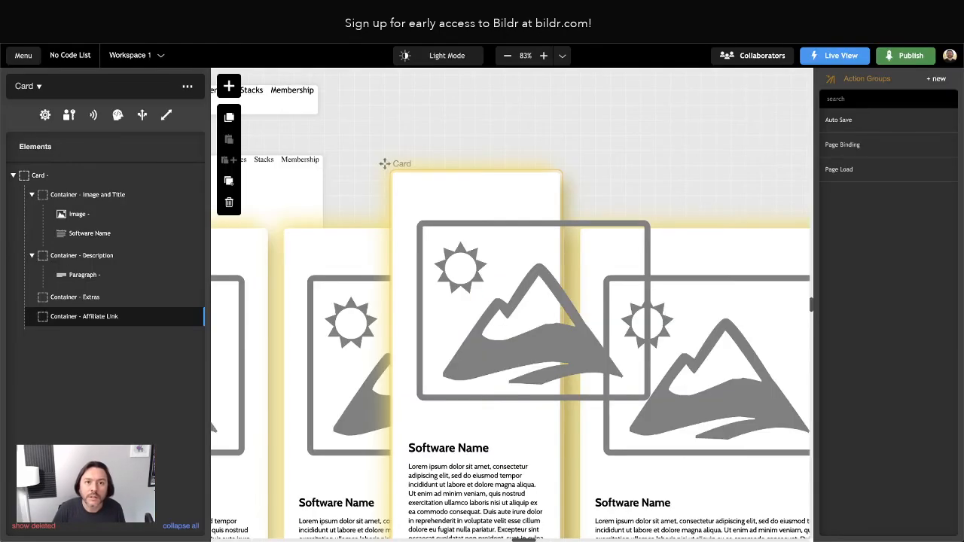
# Add a third Container to the Card, to be named 'Container - Category'.
pyautogui.click(229, 86)
pyautogui.write('c')
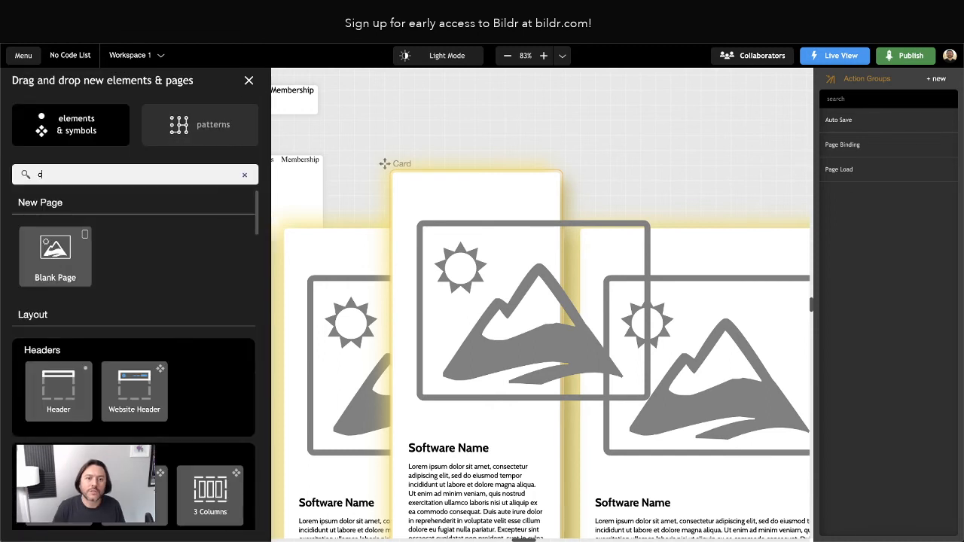
pyautogui.write('ontainer')
pyautogui.moveTo(134, 277); pyautogui.dragTo(76, 182)
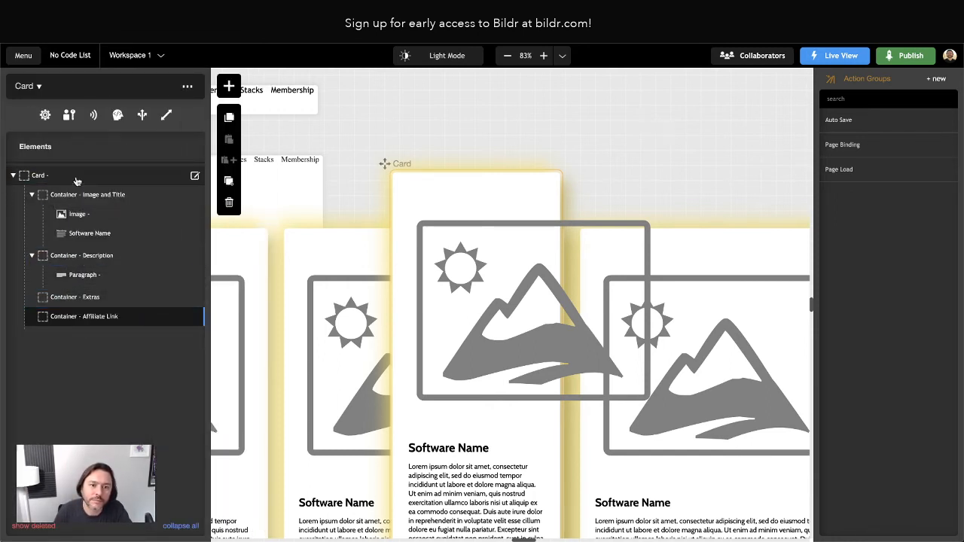
pyautogui.click(102, 338)
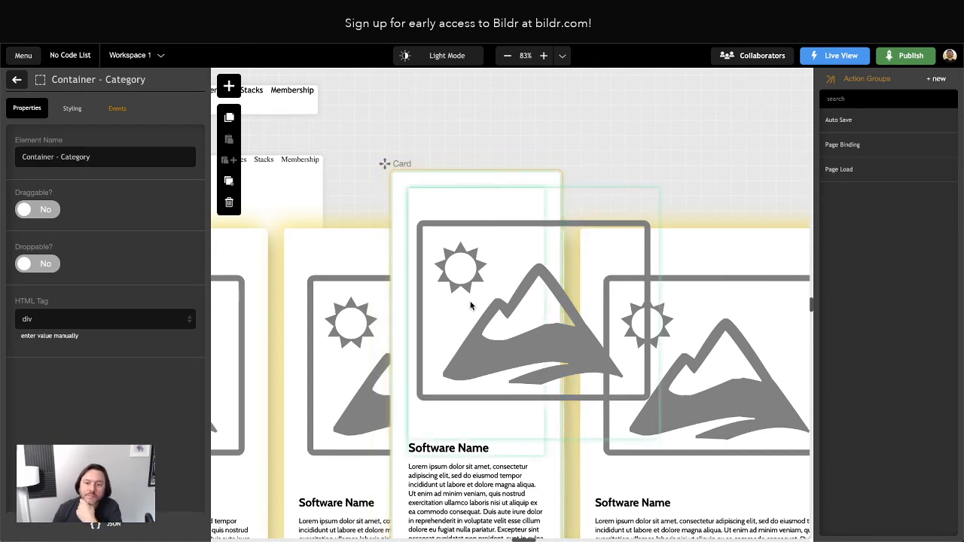
# Add a max-width property to the card image's inline styles.
pyautogui.click(472, 302)
pyautogui.click(82, 214)
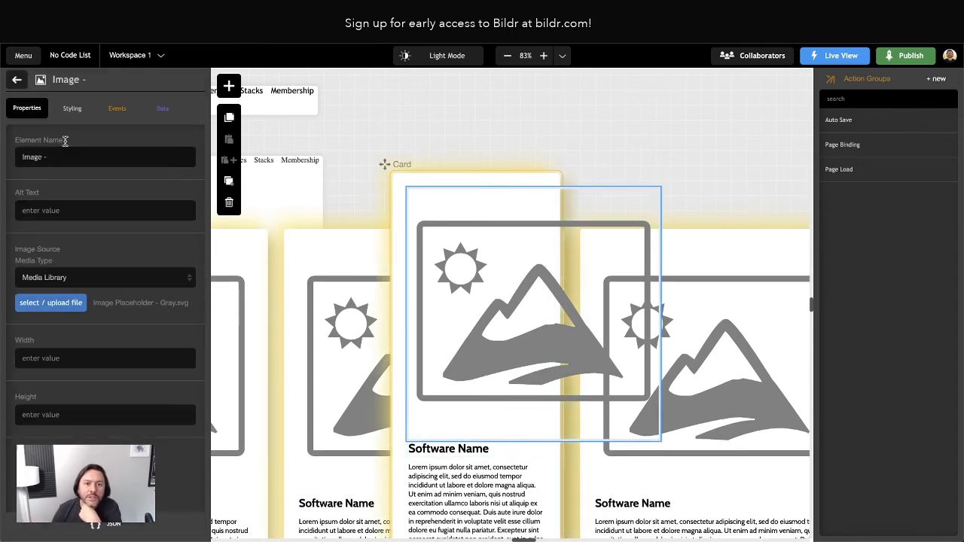
pyautogui.click(71, 108)
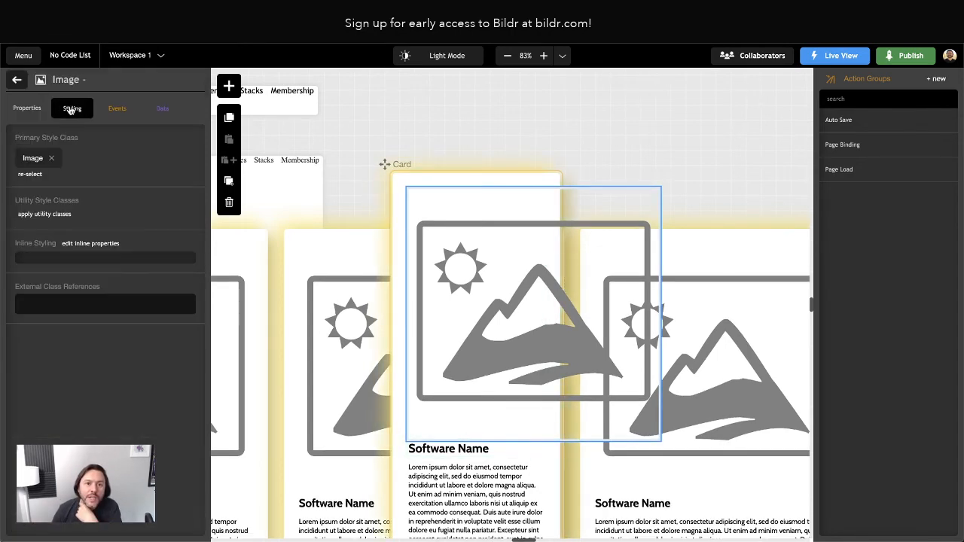
pyautogui.click(96, 246)
pyautogui.click(13, 81)
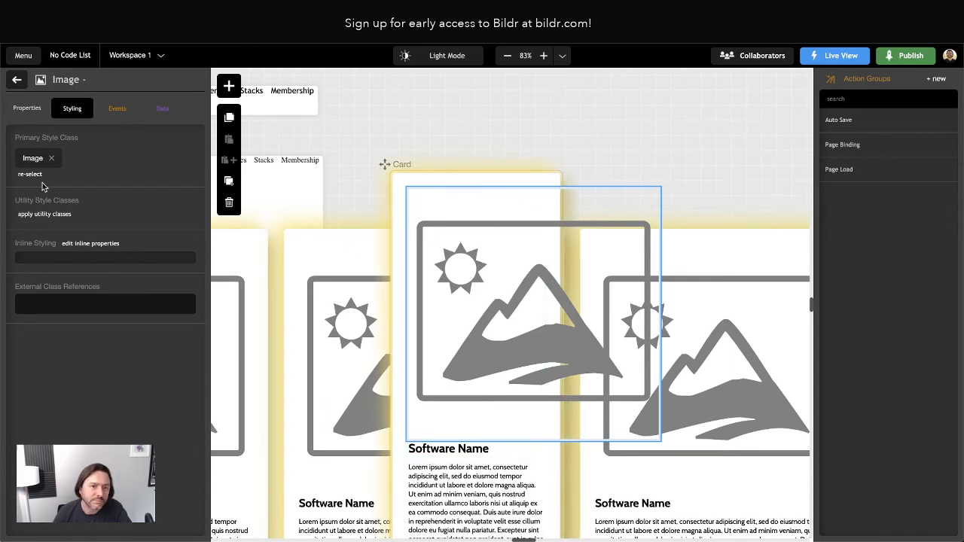
pyautogui.click(90, 243)
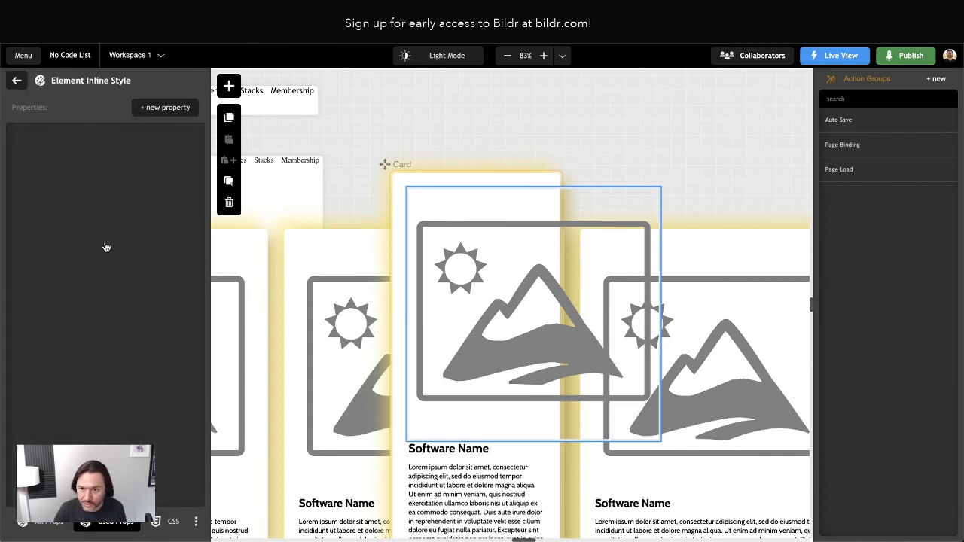
pyautogui.click(158, 106)
pyautogui.write('nmax')
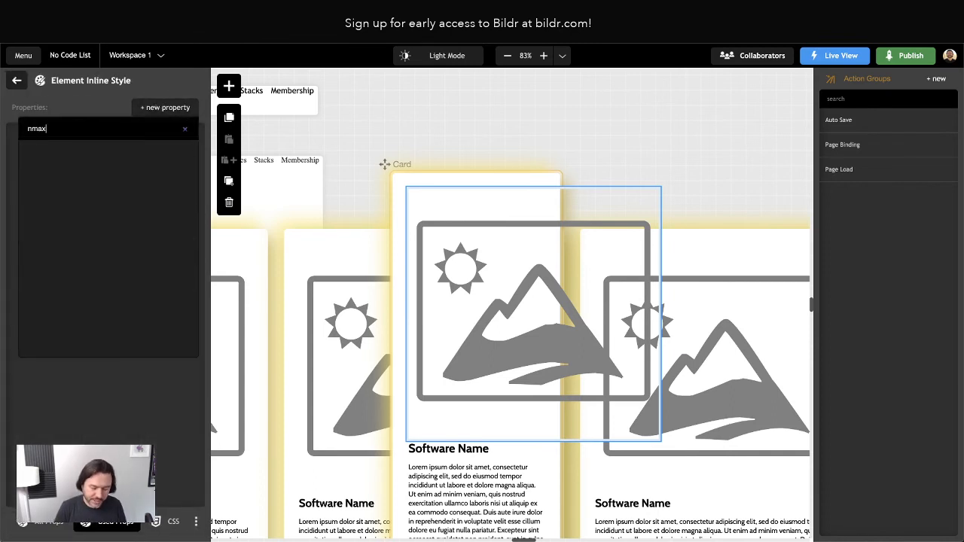
pyautogui.write('-width')
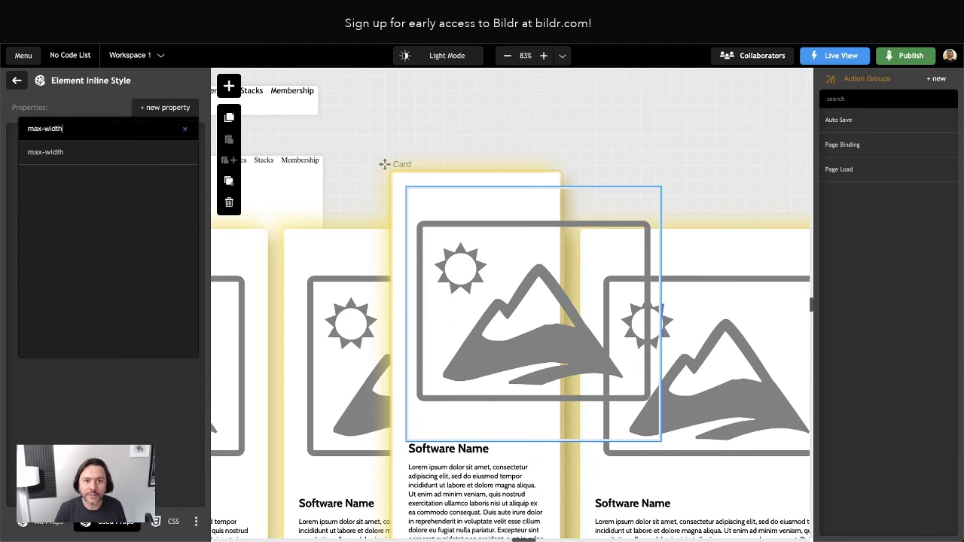
pyautogui.press('Return')
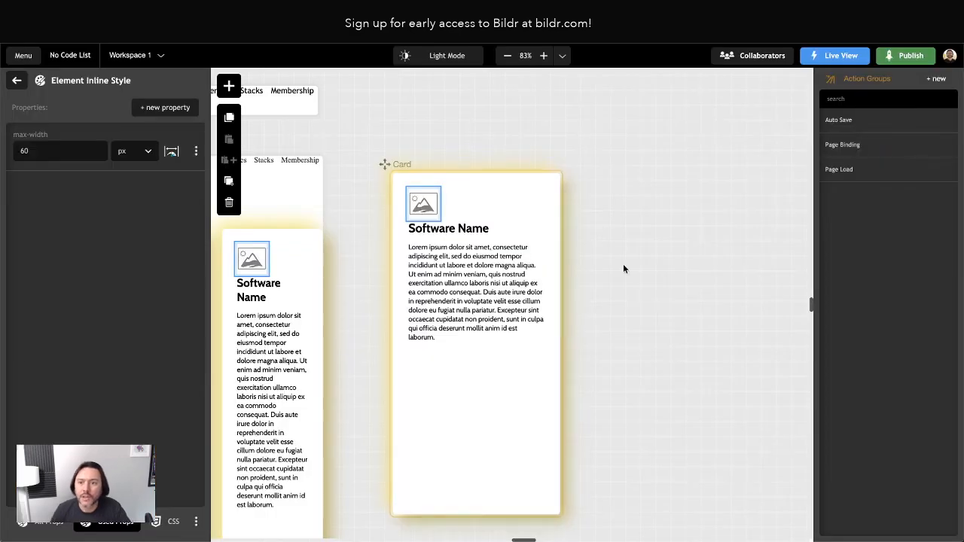
# Check the styling of the empty Extras and Affiliate Link containers so the card collapses.
pyautogui.click(652, 347)
pyautogui.hscroll(-5, 660, 355)
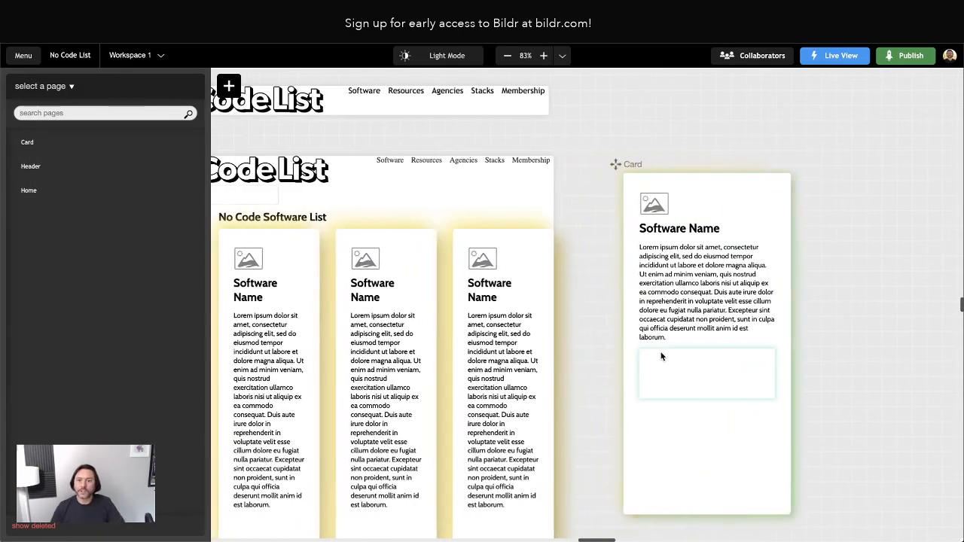
pyautogui.scroll(-2, 661, 353)
pyautogui.click(683, 289)
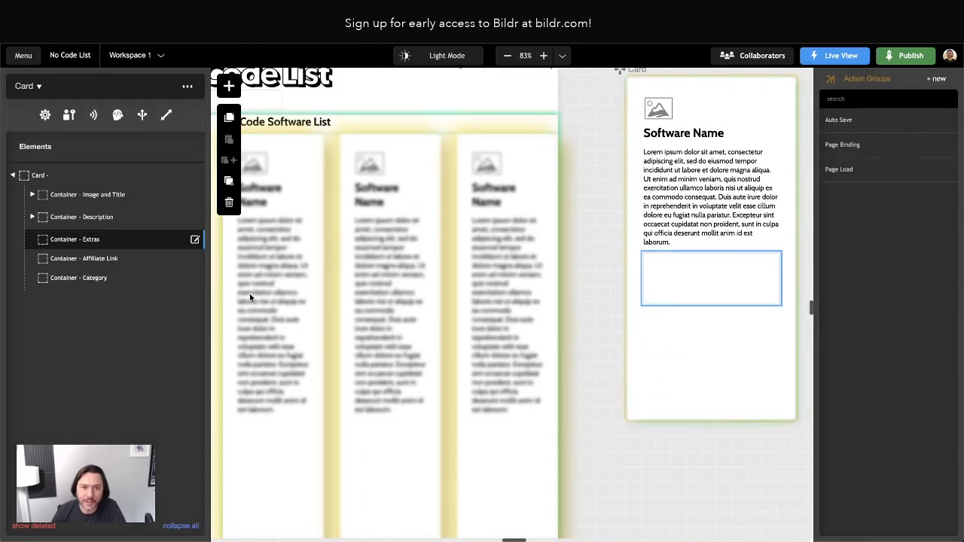
pyautogui.click(71, 239)
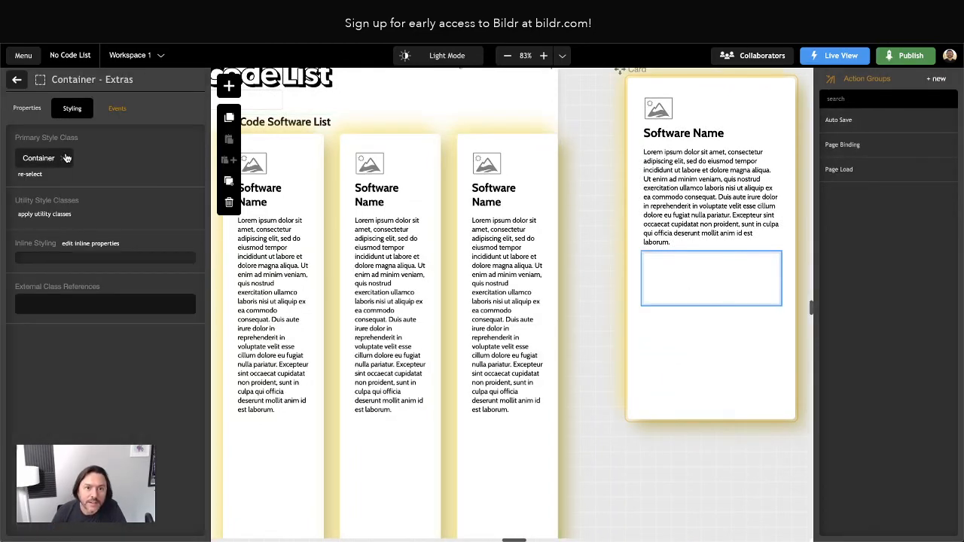
pyautogui.click(17, 79)
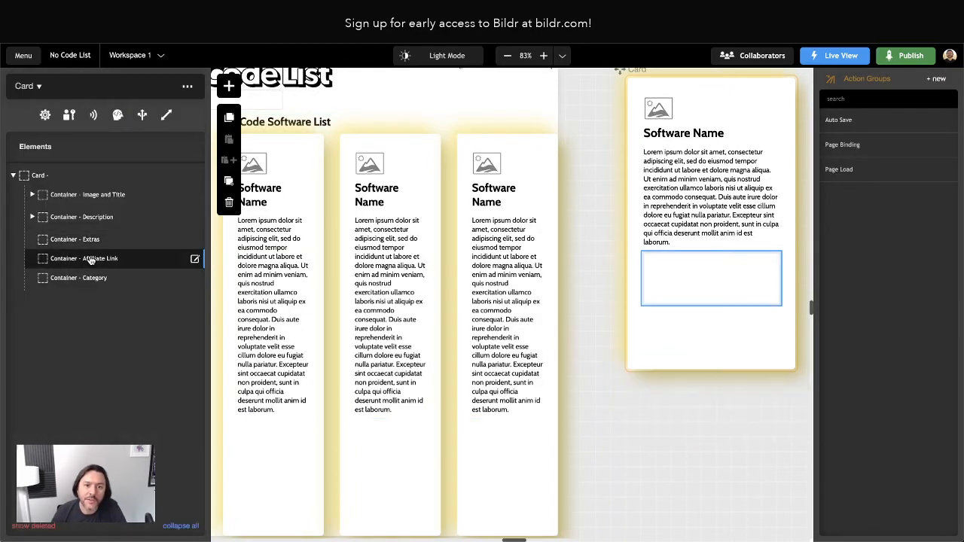
pyautogui.click(90, 259)
pyautogui.click(17, 79)
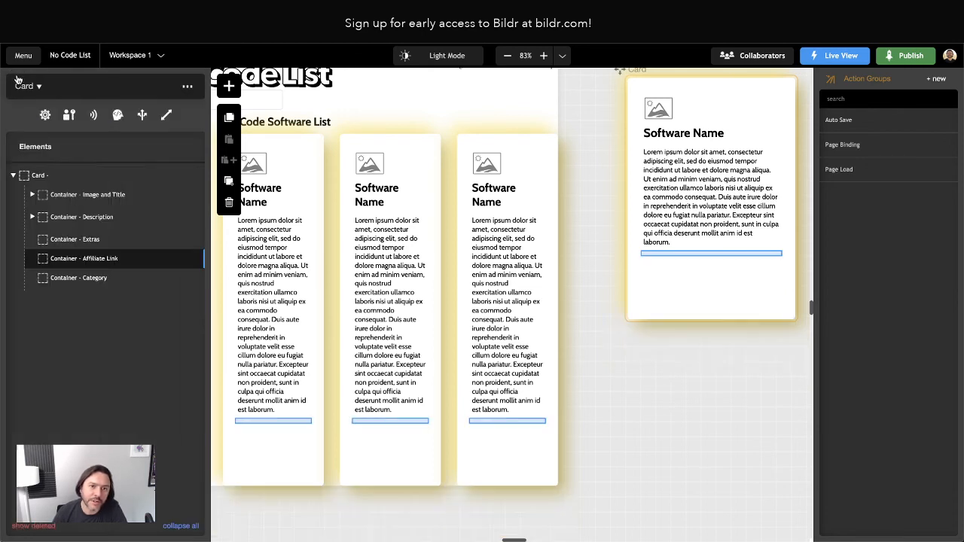
# Adjust the Category container's styling, then leave the Card design for the Home page.
pyautogui.click(82, 279)
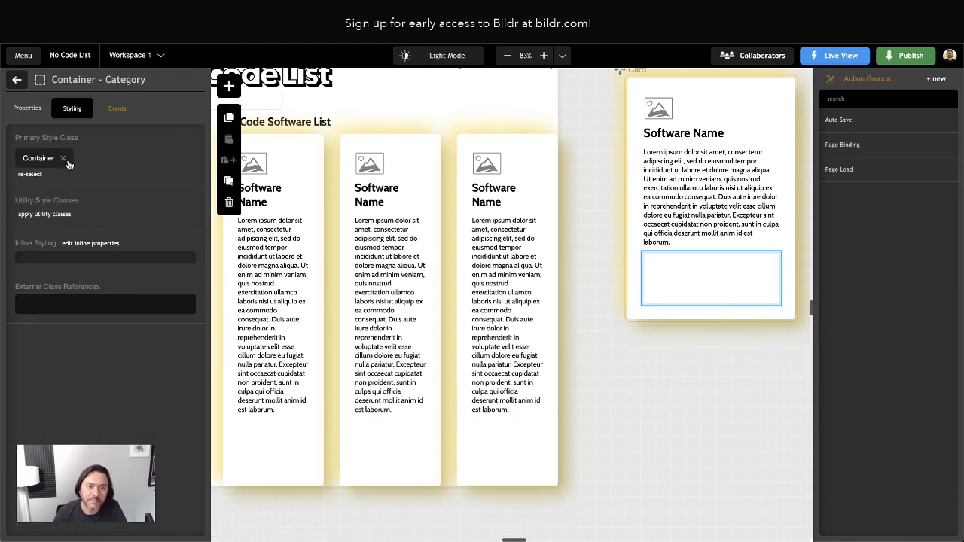
pyautogui.click(16, 79)
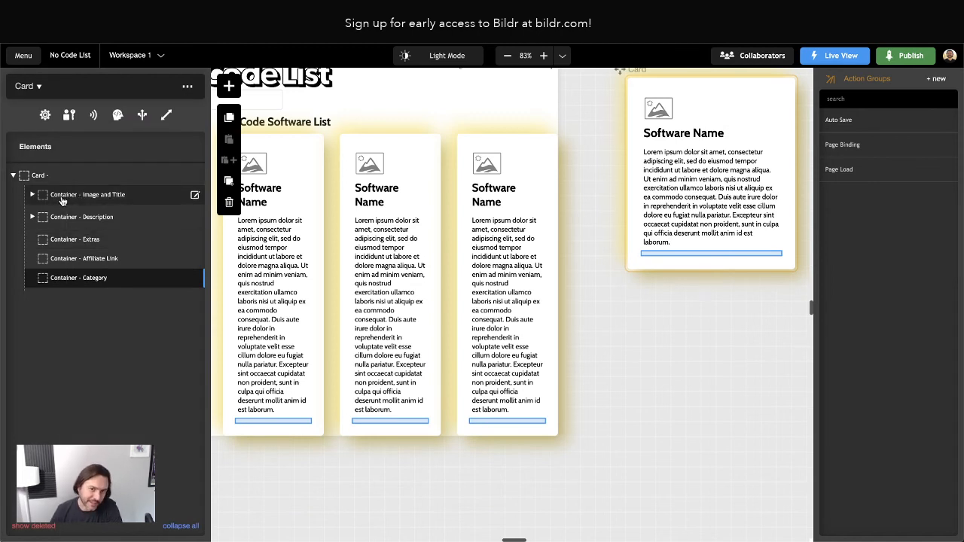
pyautogui.click(66, 279)
pyautogui.click(16, 79)
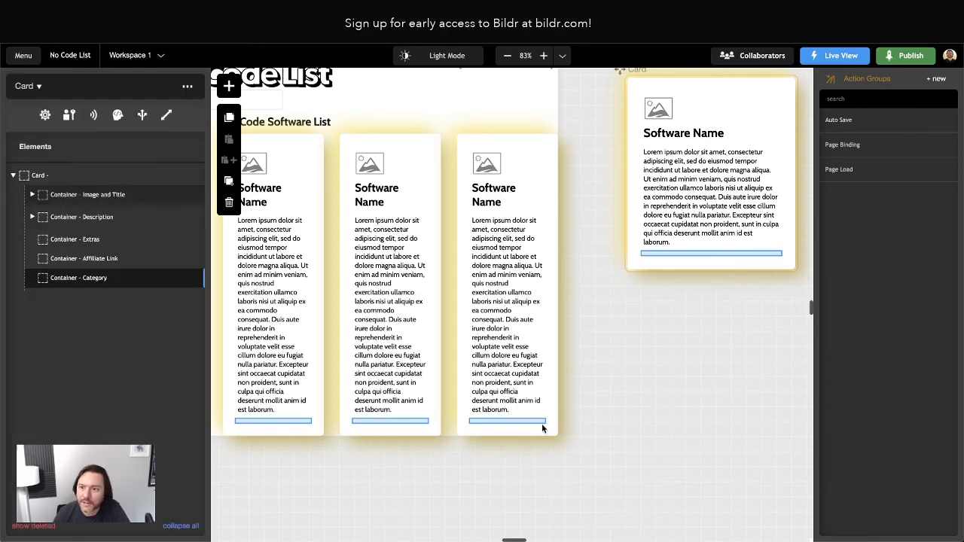
pyautogui.click(600, 337)
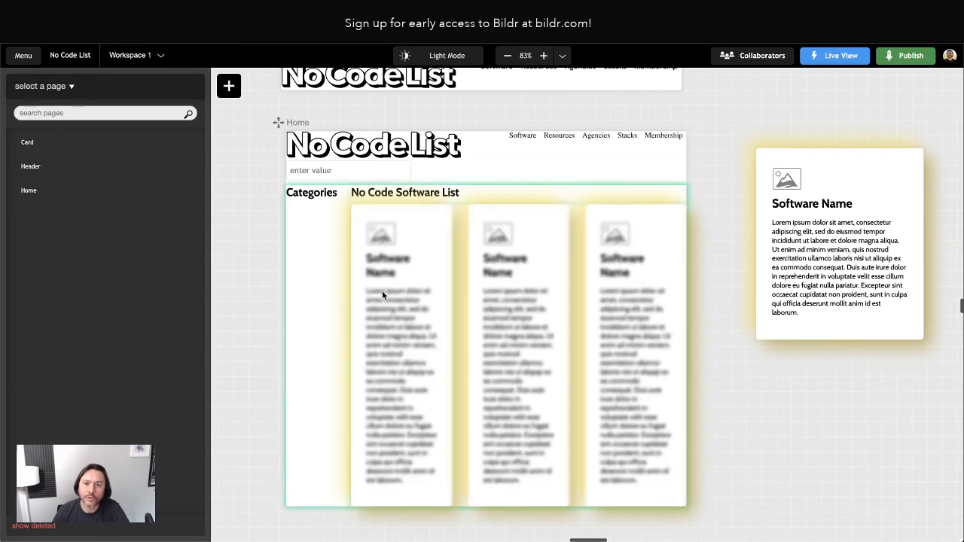
# Inspect List of Cards' 'Data to display in editor' setting, then select the Card's description paragraph.
pyautogui.click(380, 300)
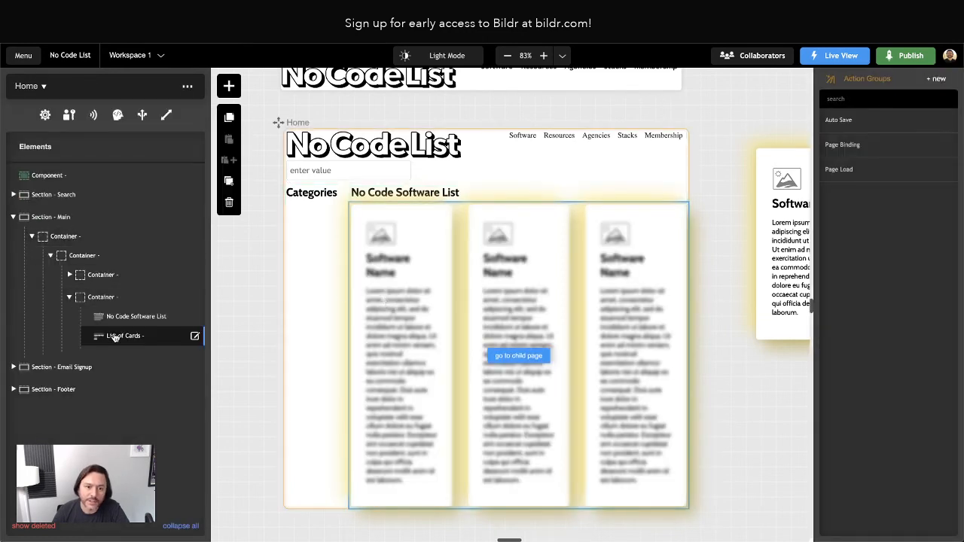
pyautogui.click(110, 336)
pyautogui.click(27, 108)
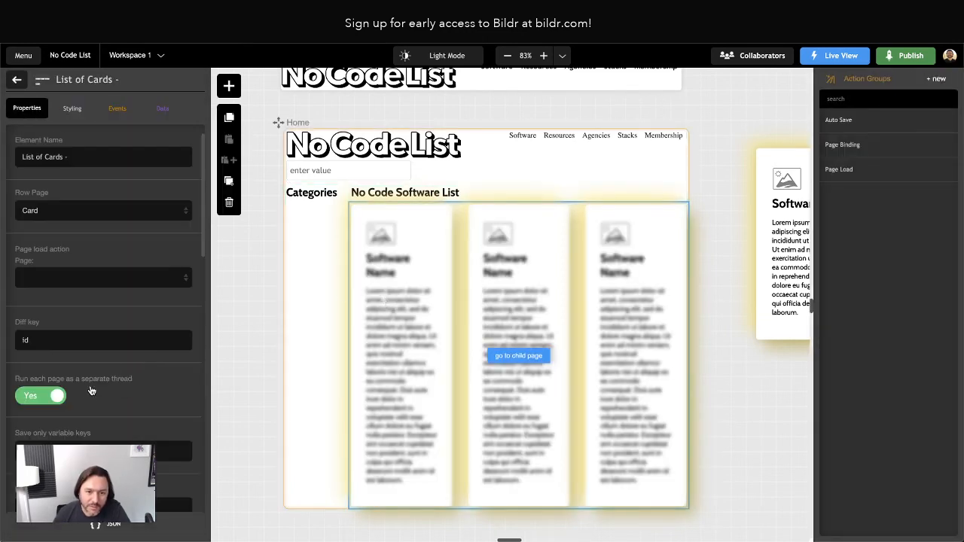
pyautogui.scroll(-5, 26, 364)
pyautogui.scroll(-4, 26, 364)
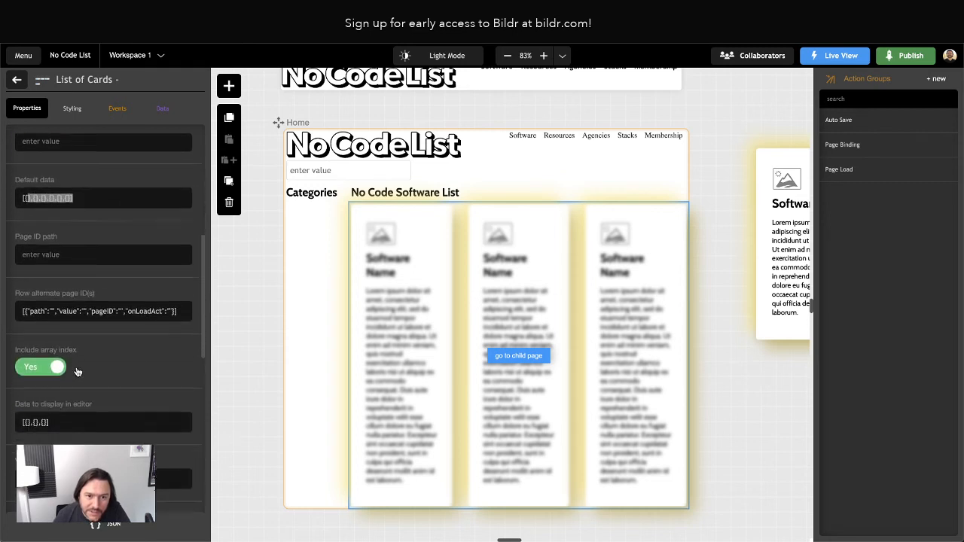
pyautogui.click(70, 330)
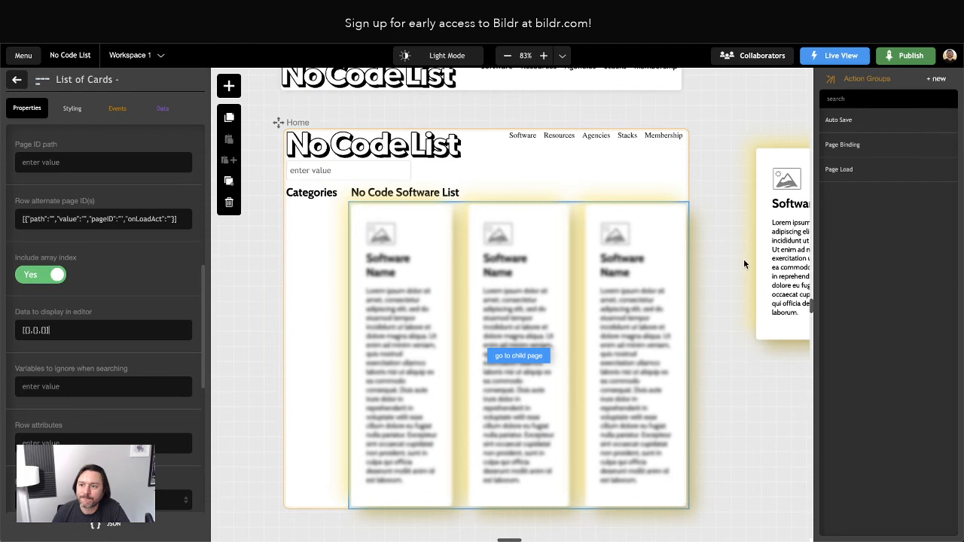
pyautogui.hscroll(5, 743, 263)
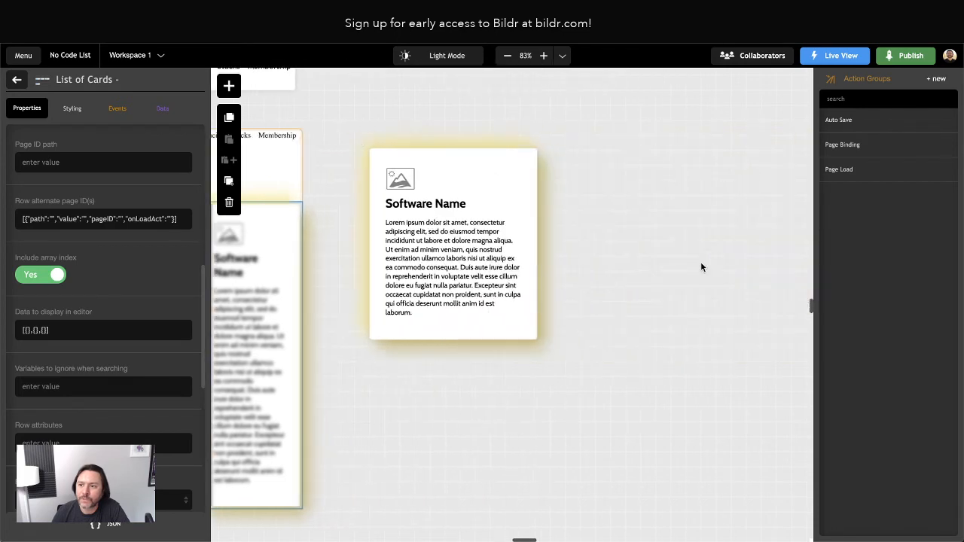
pyautogui.click(418, 258)
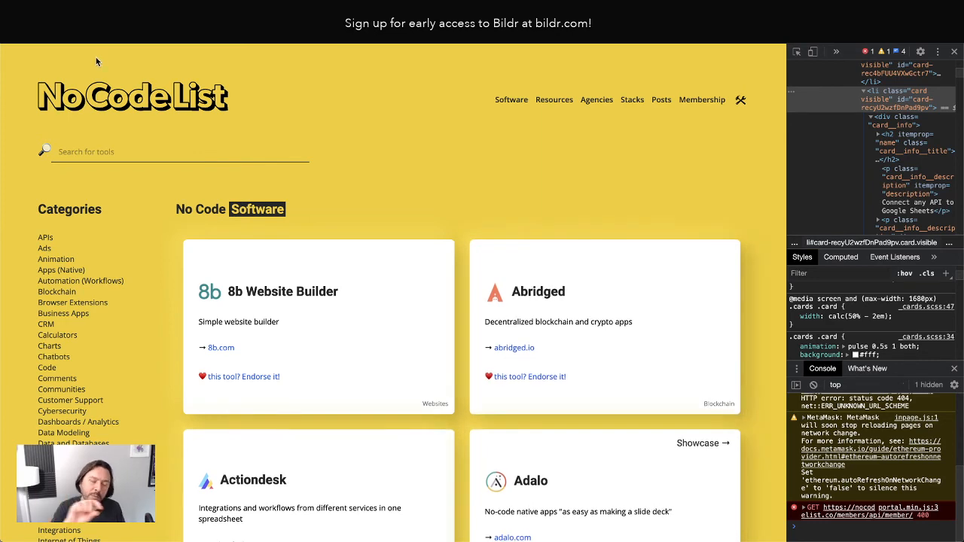
# Reload nocodelist.co in Brave to compare its software cards.
pyautogui.click(52, 33)
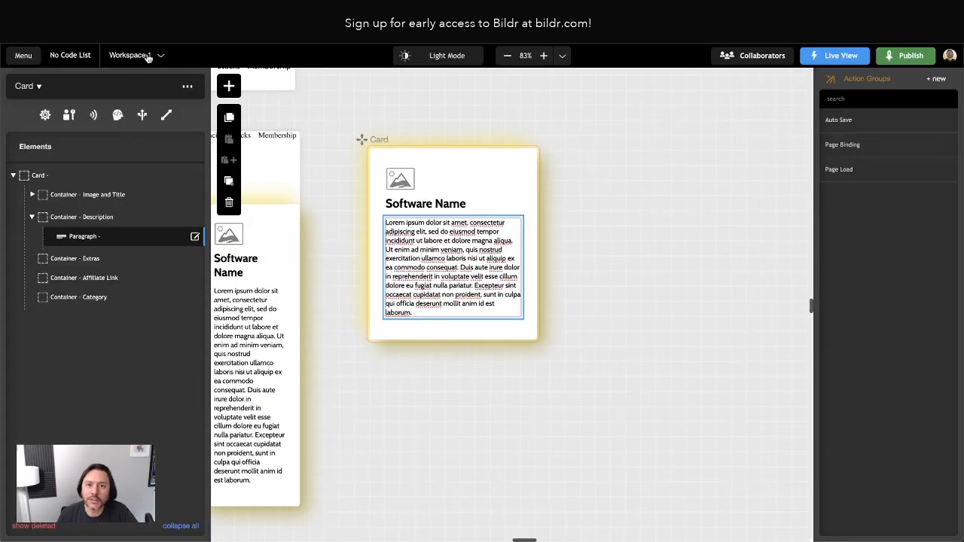
# Replace the Card's lorem ipsum with 'This is a description' and refresh so all cards update.
pyautogui.tripleClick(456, 271)
pyautogui.write('T')
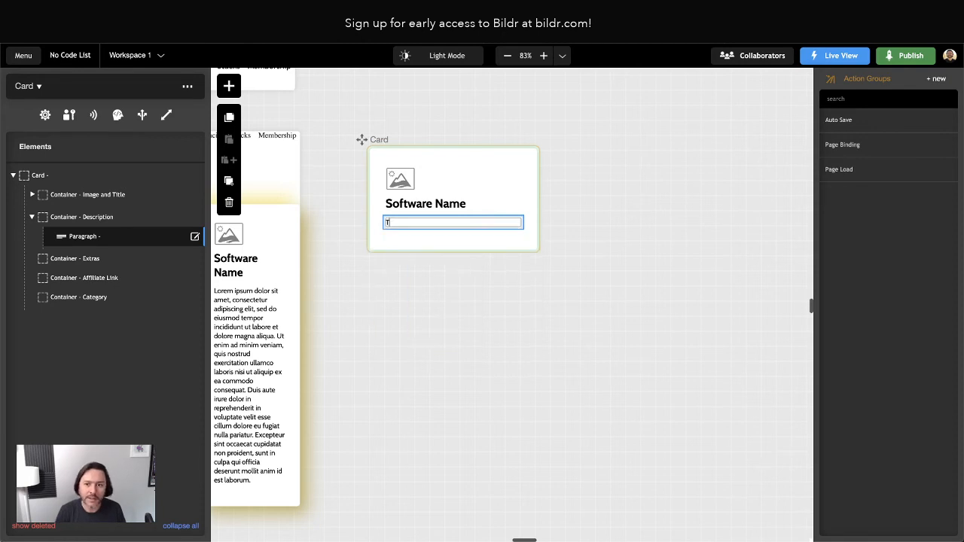
pyautogui.write('his is a description')
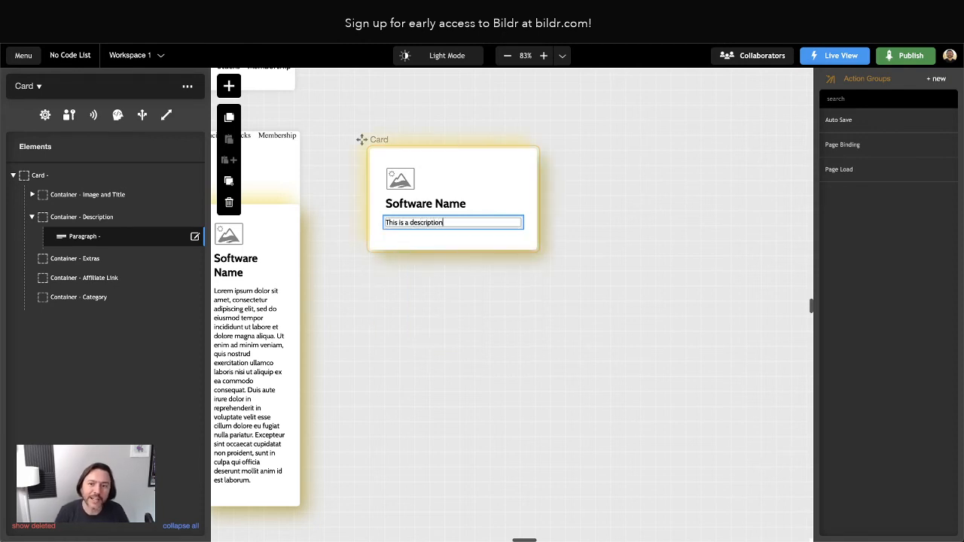
pyautogui.click(559, 334)
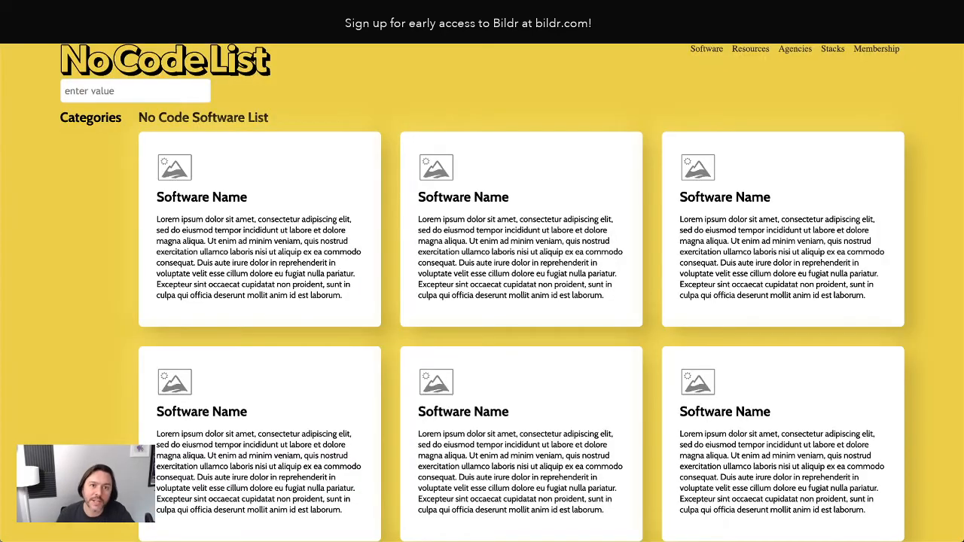
pyautogui.hotkey('ctrl', 'r')
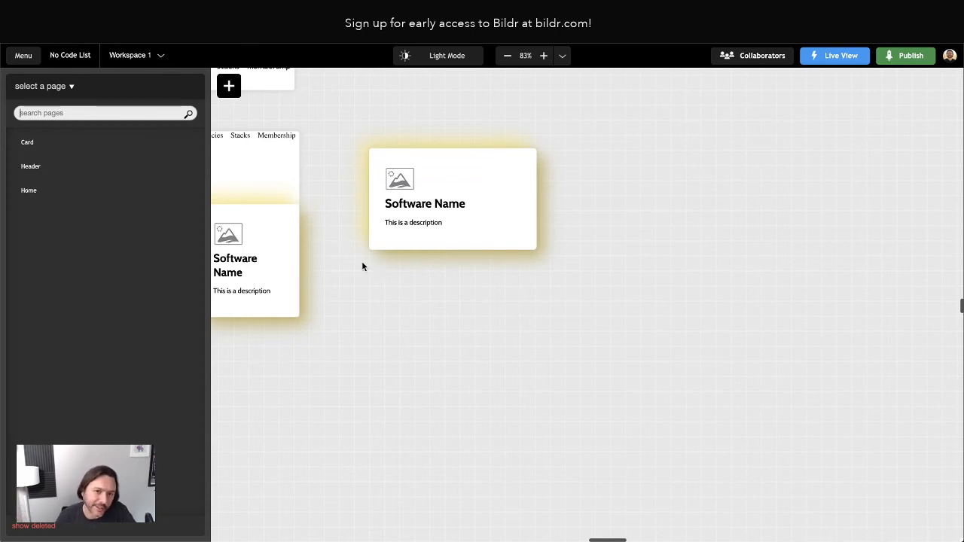
pyautogui.hscroll(1, 362, 266)
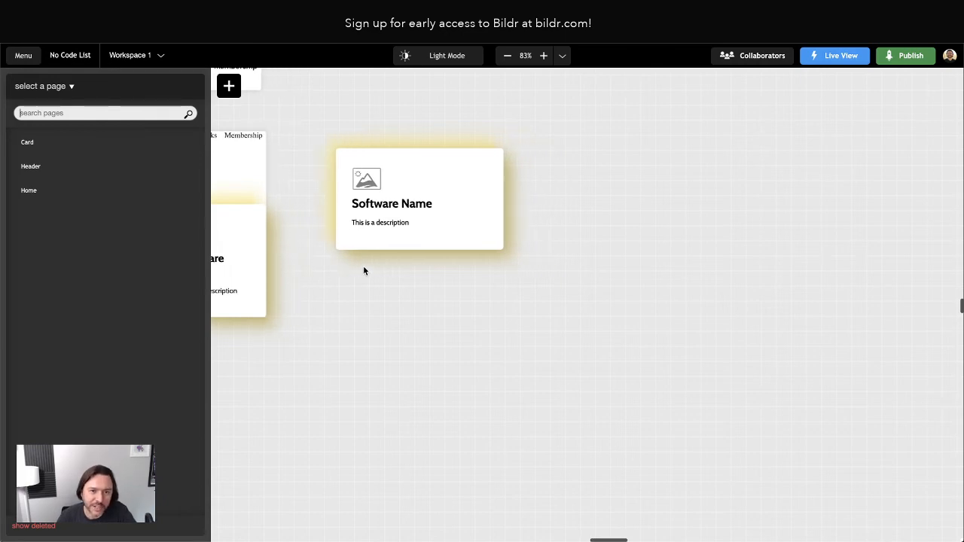
pyautogui.hscroll(-3, 371, 268)
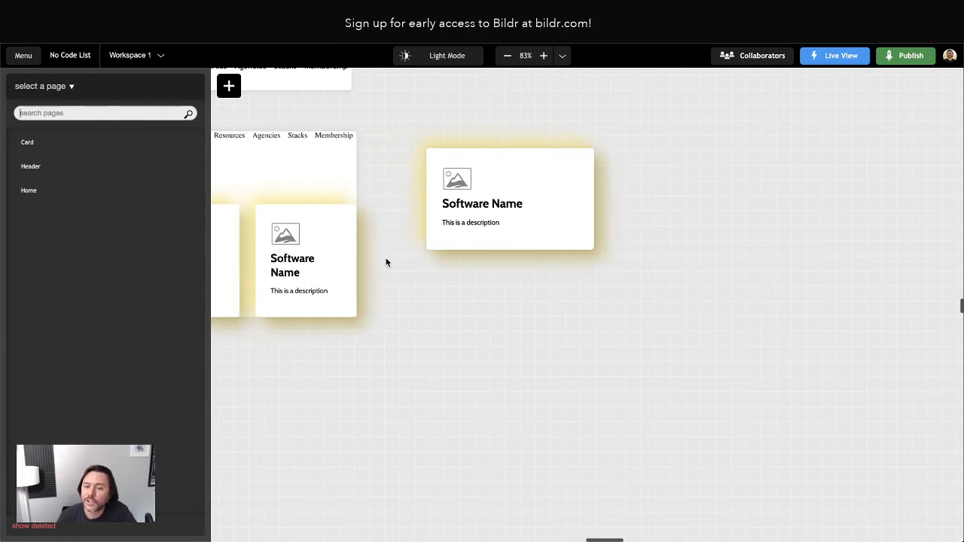
pyautogui.hscroll(-5, 395, 256)
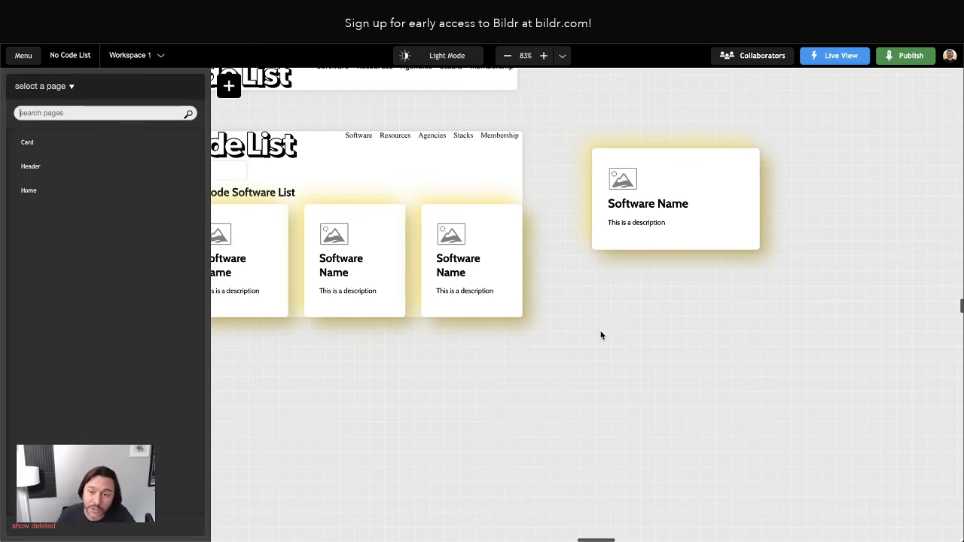
pyautogui.scroll(2, 600, 337)
pyautogui.hscroll(-3, 600, 337)
pyautogui.hscroll(-1, 603, 343)
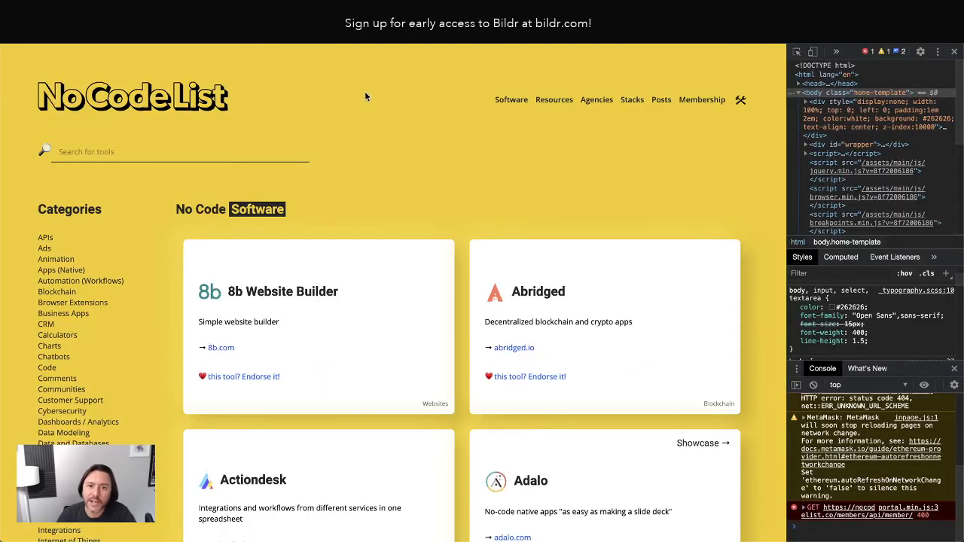
pyautogui.scroll(-1, 335, 115)
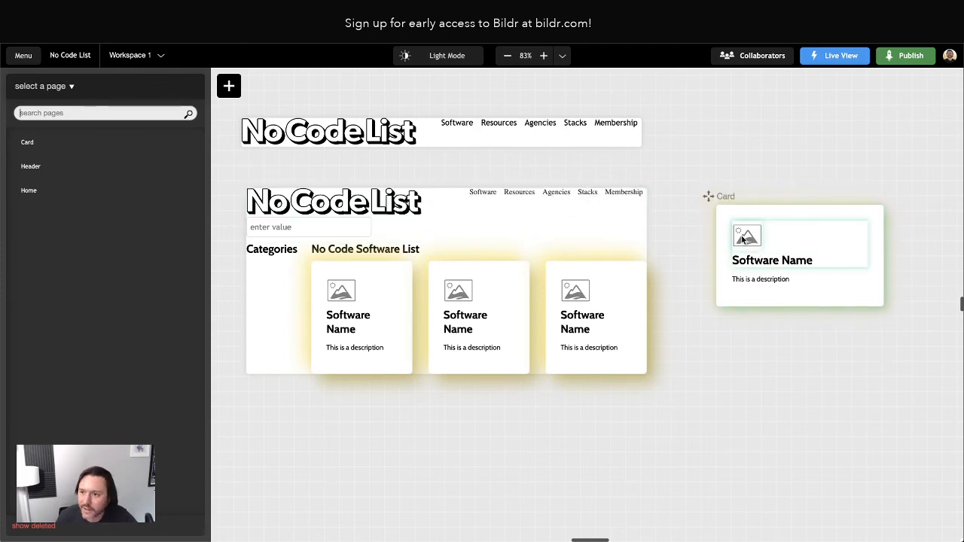
# Select the Image and Title container and open its Element Inline Style settings.
pyautogui.click(757, 239)
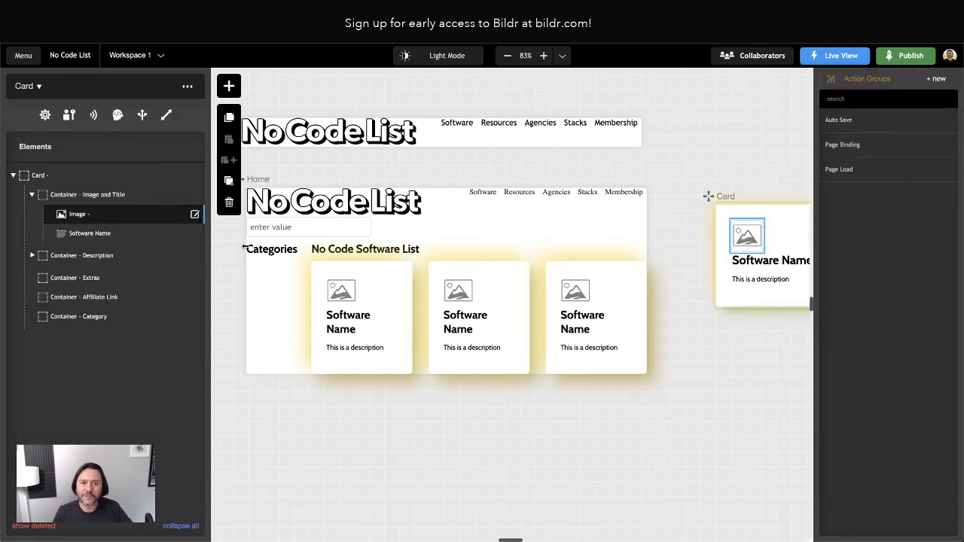
pyautogui.click(35, 195)
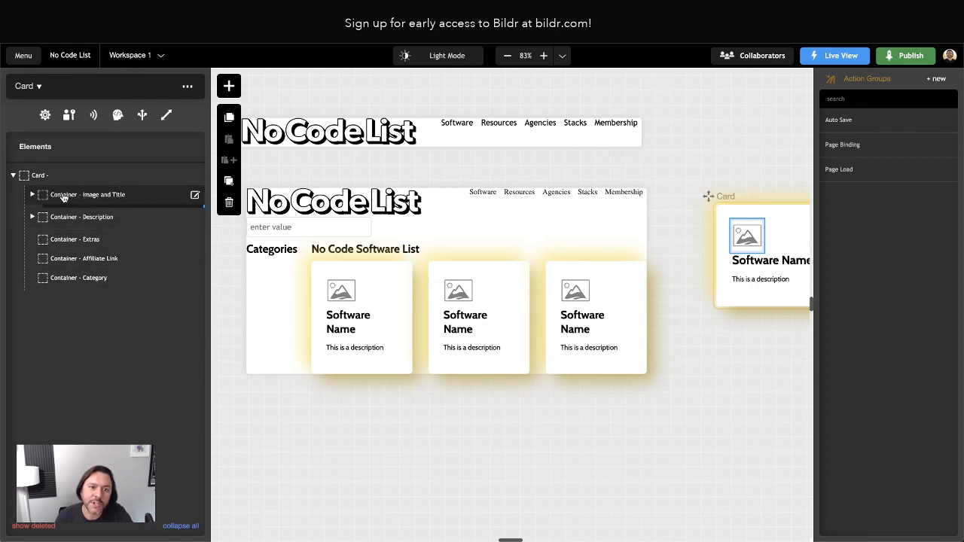
pyautogui.click(32, 194)
pyautogui.click(88, 198)
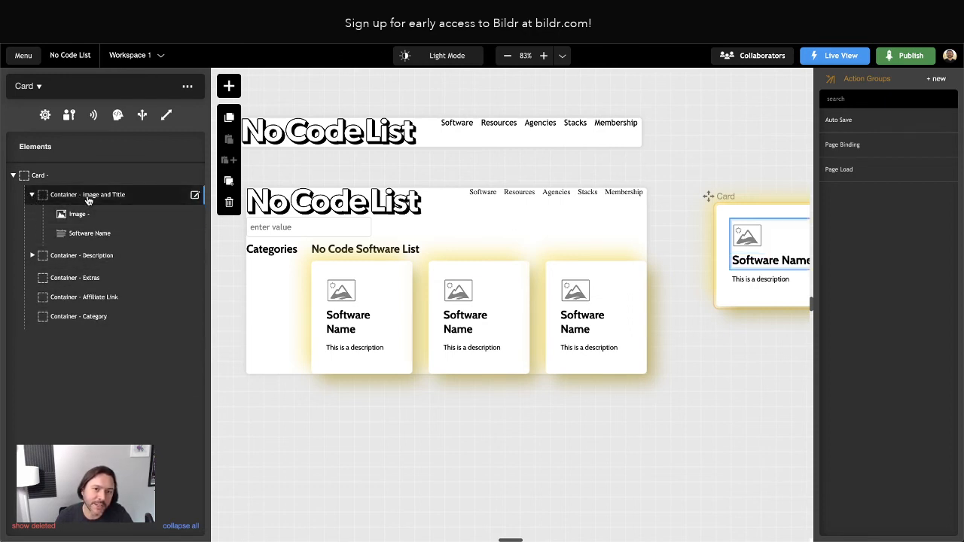
pyautogui.doubleClick(67, 195)
pyautogui.click(71, 108)
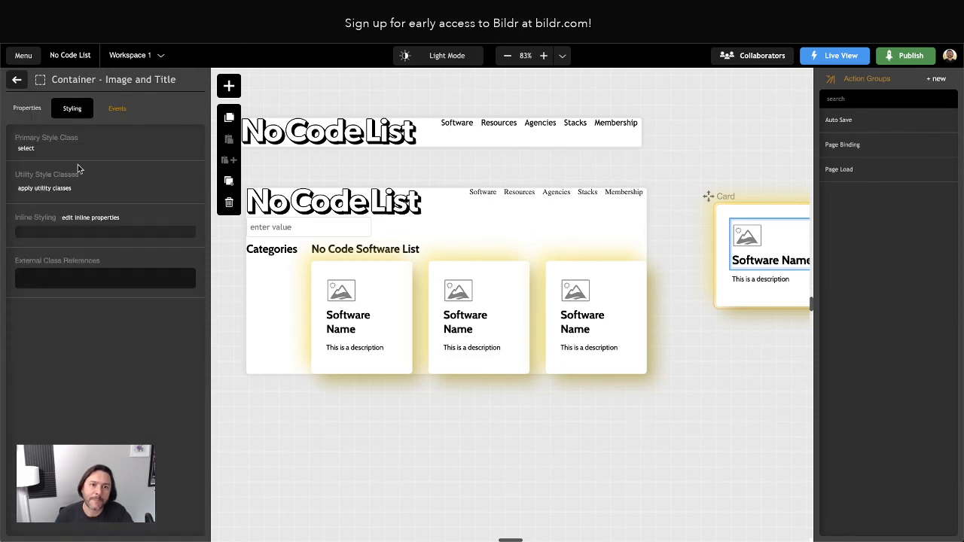
pyautogui.click(94, 219)
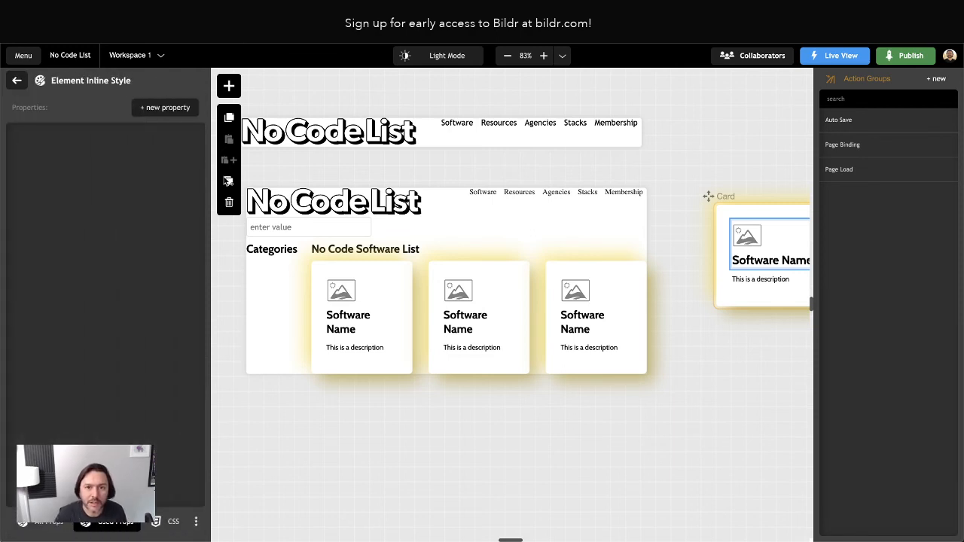
# Give the Image and Title container a display: grid inline style.
pyautogui.click(160, 108)
pyautogui.write('dispal')
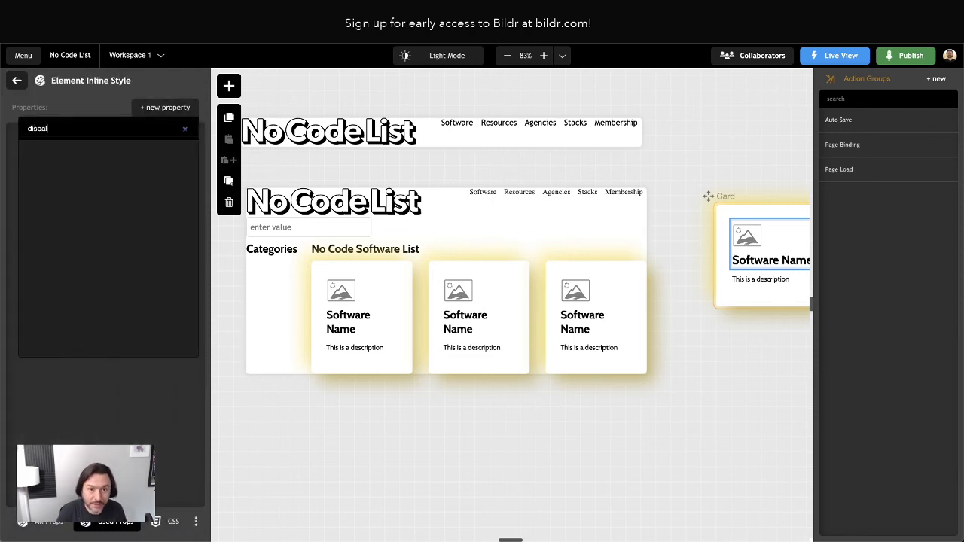
pyautogui.press('BackSpace')
pyautogui.write('lay')
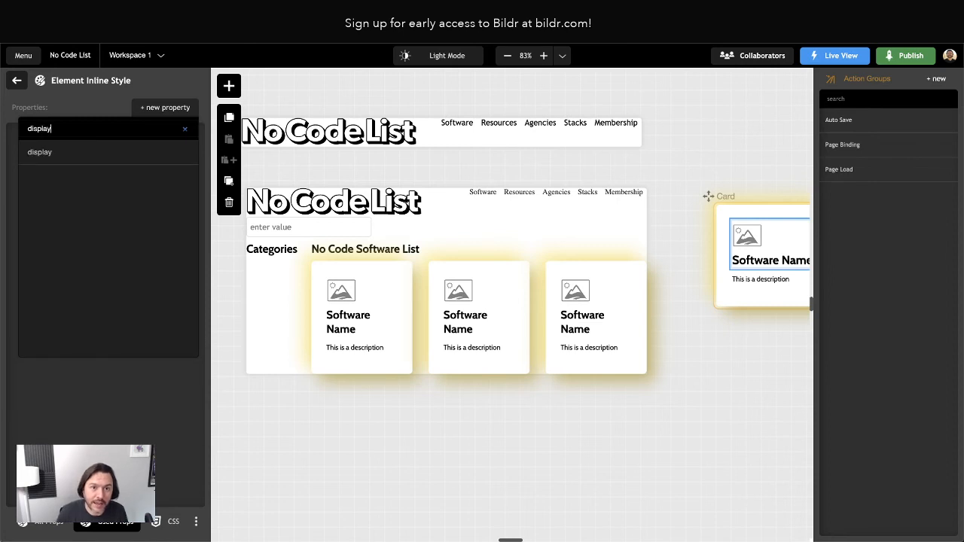
pyautogui.click(65, 153)
pyautogui.click(30, 173)
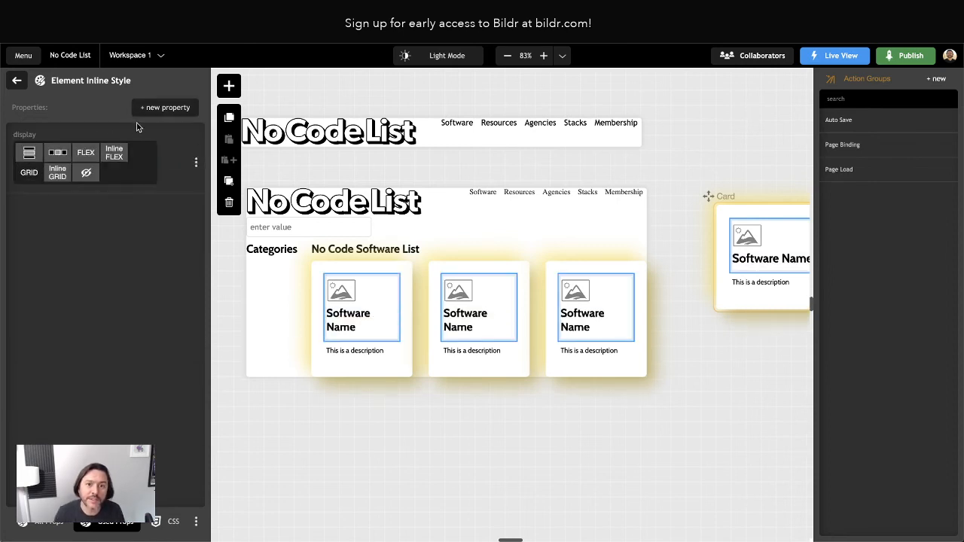
# Add a grid-template-columns property to the container, leaving its value empty.
pyautogui.click(151, 109)
pyautogui.write('template')
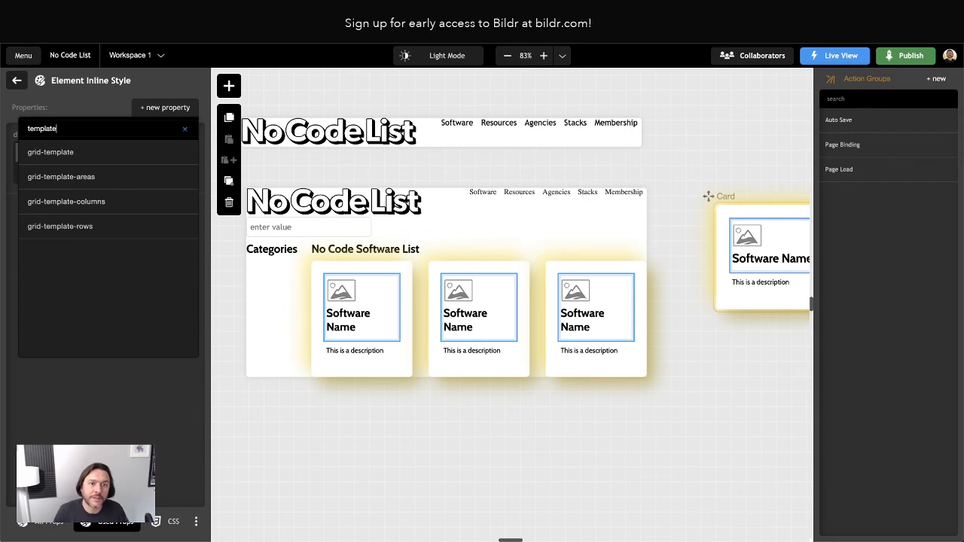
pyautogui.click(111, 202)
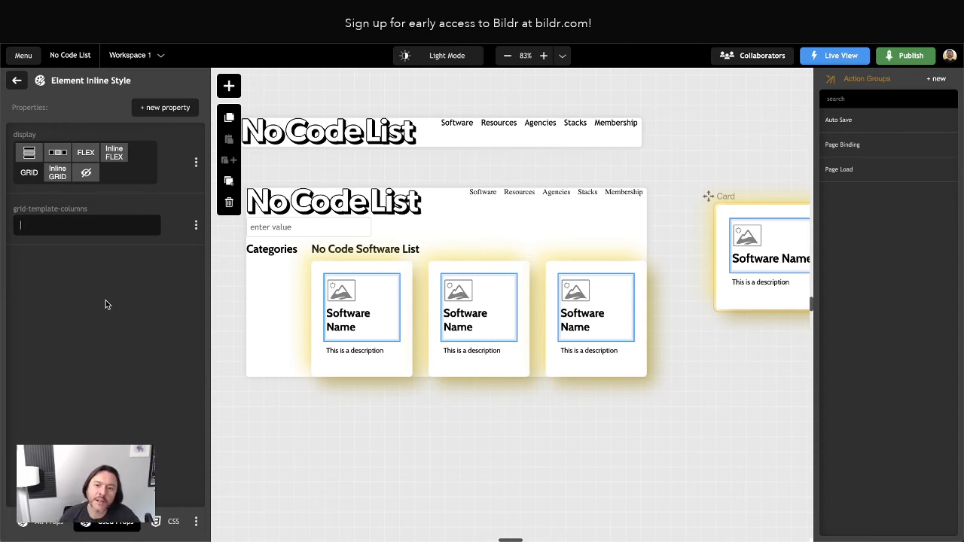
pyautogui.hscroll(1, 762, 281)
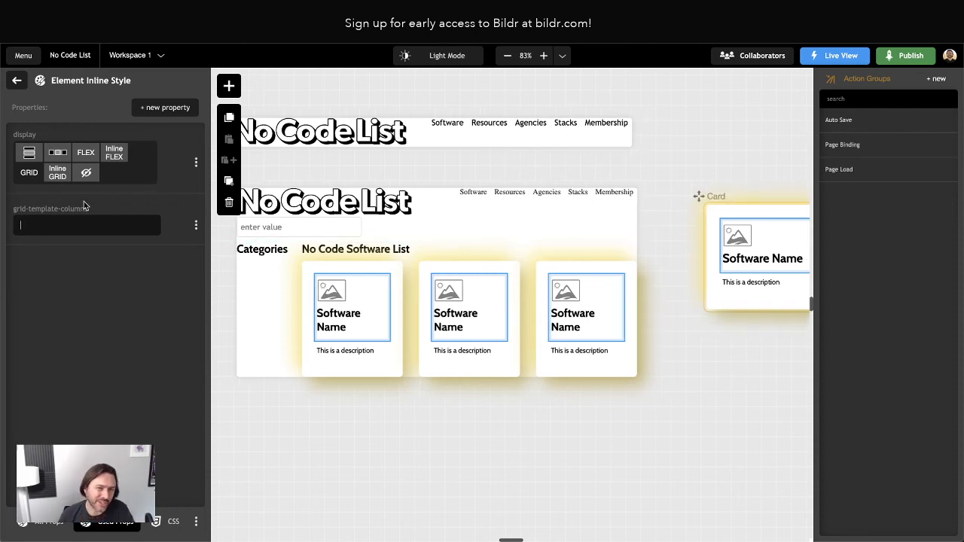
# Inspect the live 8b card logo in Brave's developer tools, looking first at its wrapping span.
pyautogui.click(76, 224)
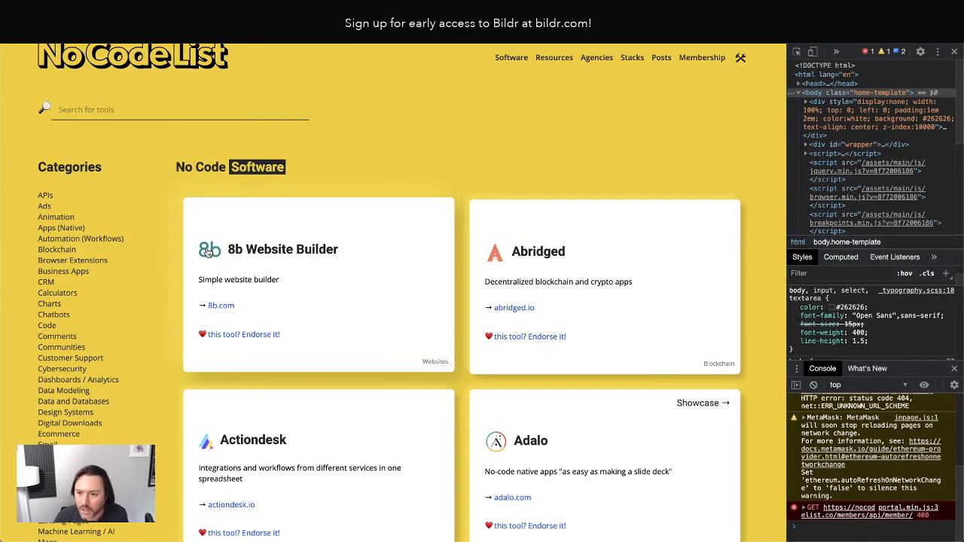
pyautogui.scroll(-7, 277, 308)
pyautogui.scroll(8, 278, 309)
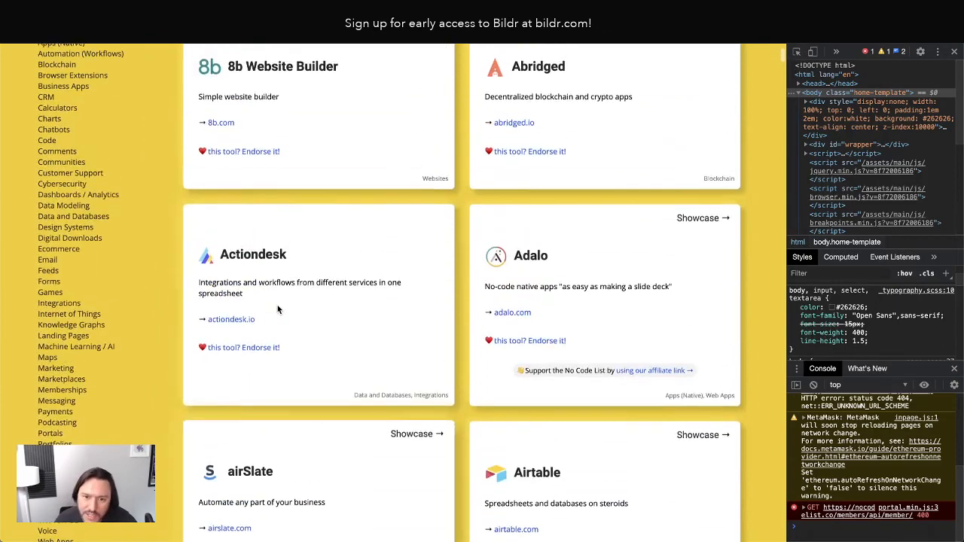
pyautogui.rightClick(213, 188)
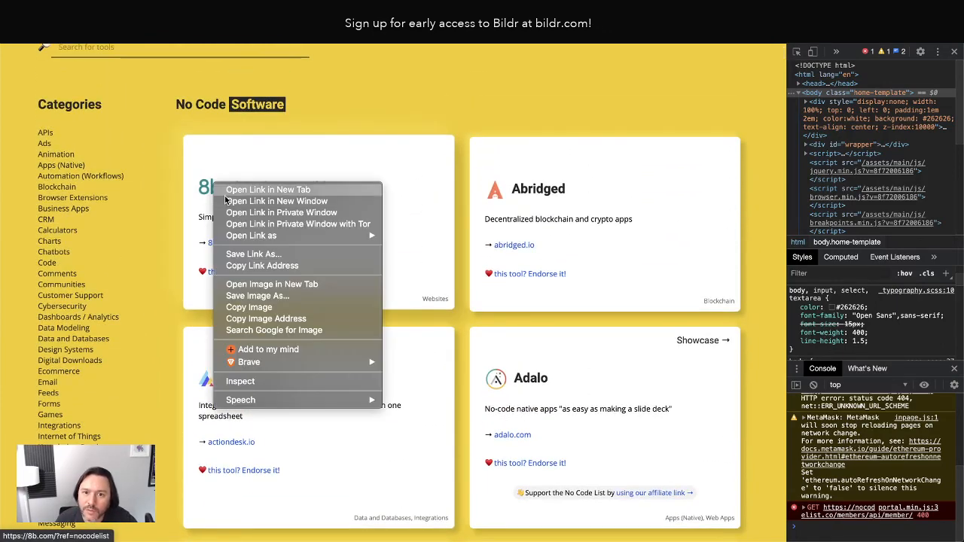
pyautogui.click(253, 382)
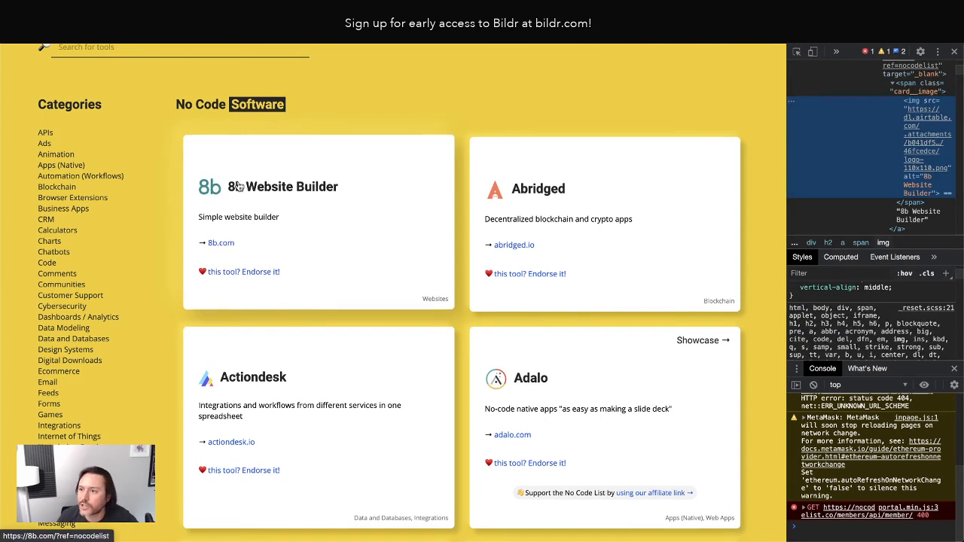
pyautogui.click(919, 87)
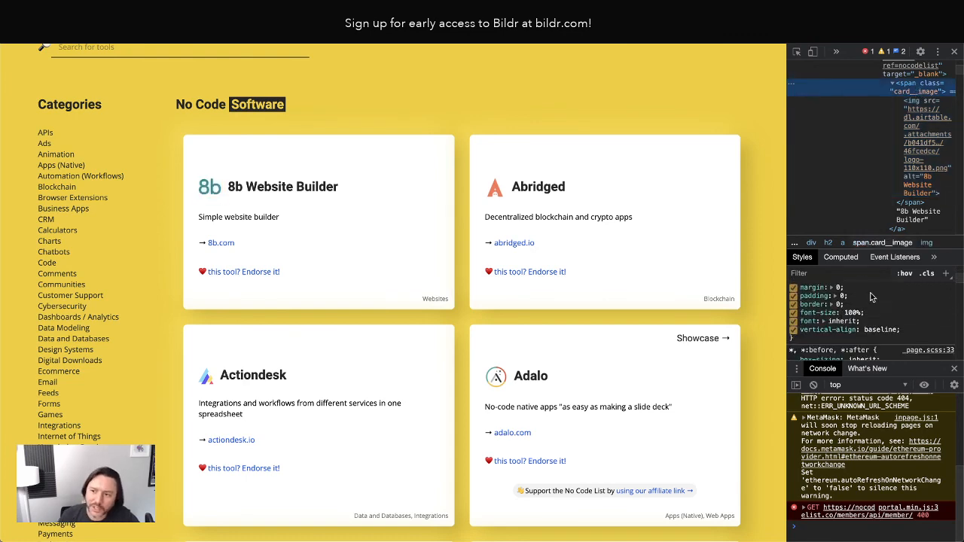
pyautogui.scroll(1, 869, 299)
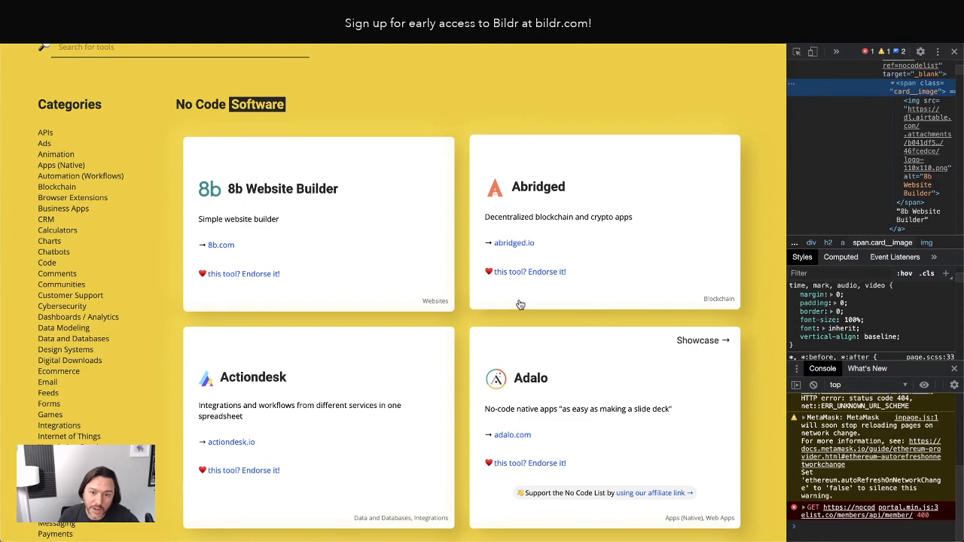
pyautogui.scroll(-10, 519, 304)
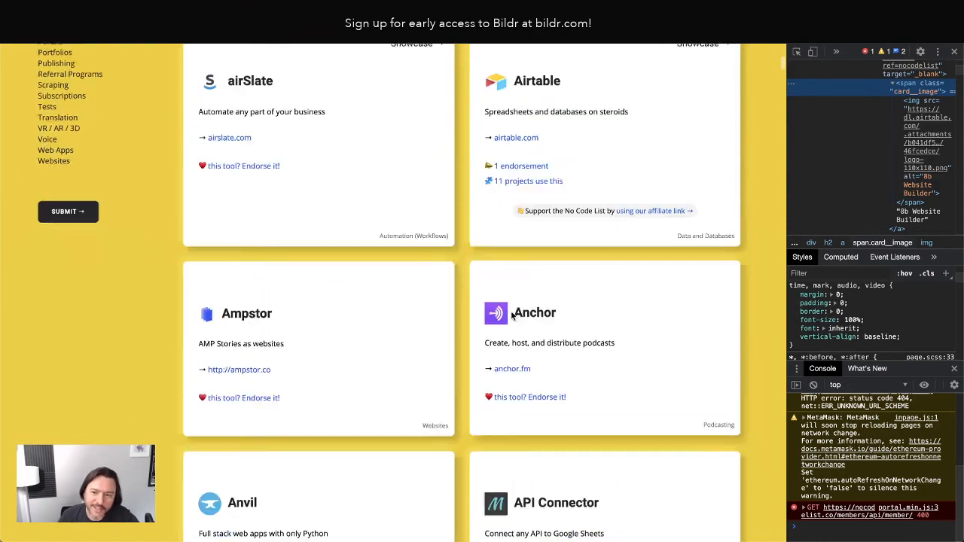
pyautogui.scroll(10, 511, 317)
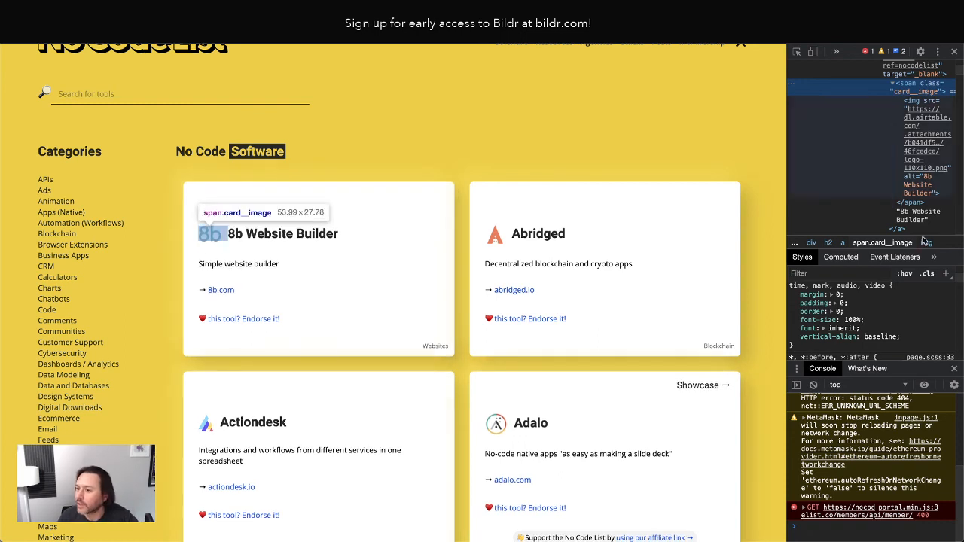
pyautogui.scroll(-5, 866, 318)
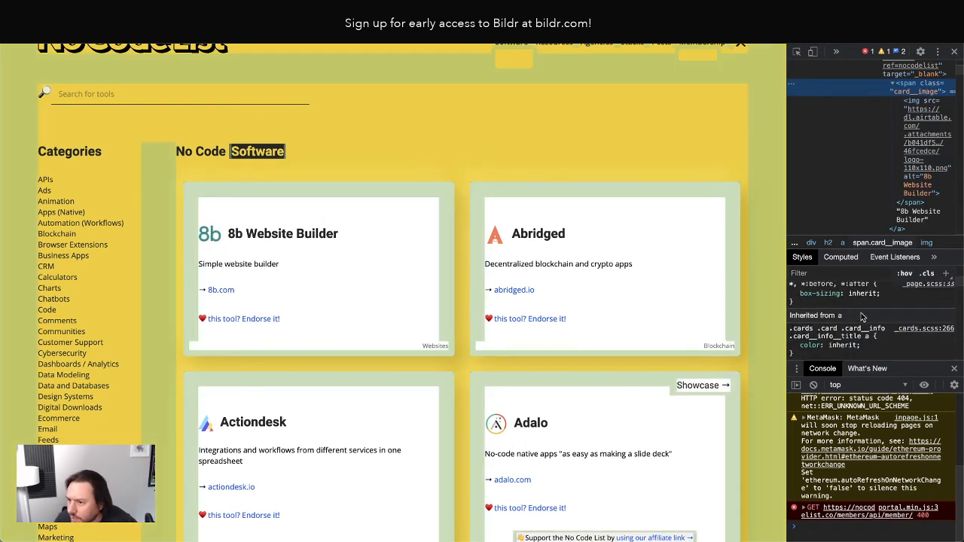
pyautogui.scroll(5, 865, 316)
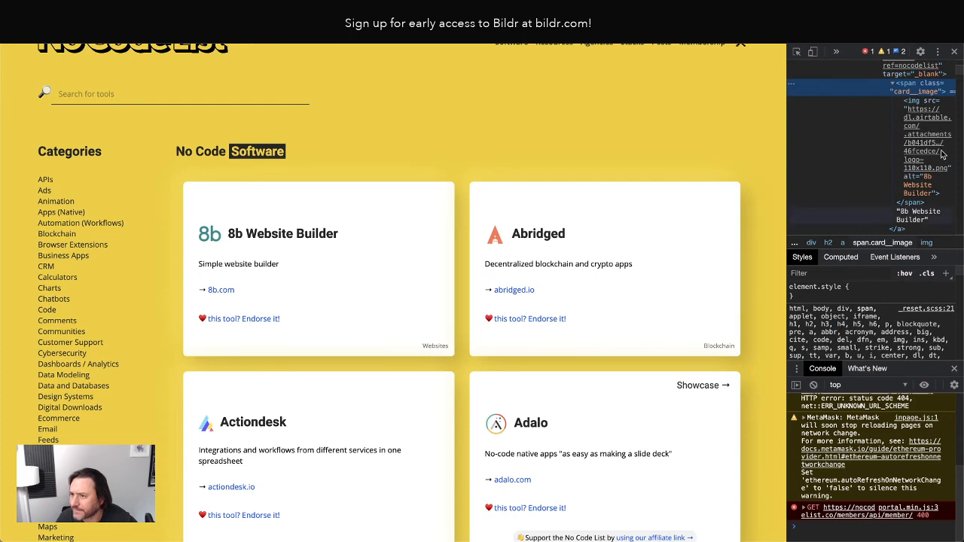
# Select the logo's img node and toggle its 1.75em max-height off and back on.
pyautogui.click(911, 105)
pyautogui.scroll(-2, 856, 291)
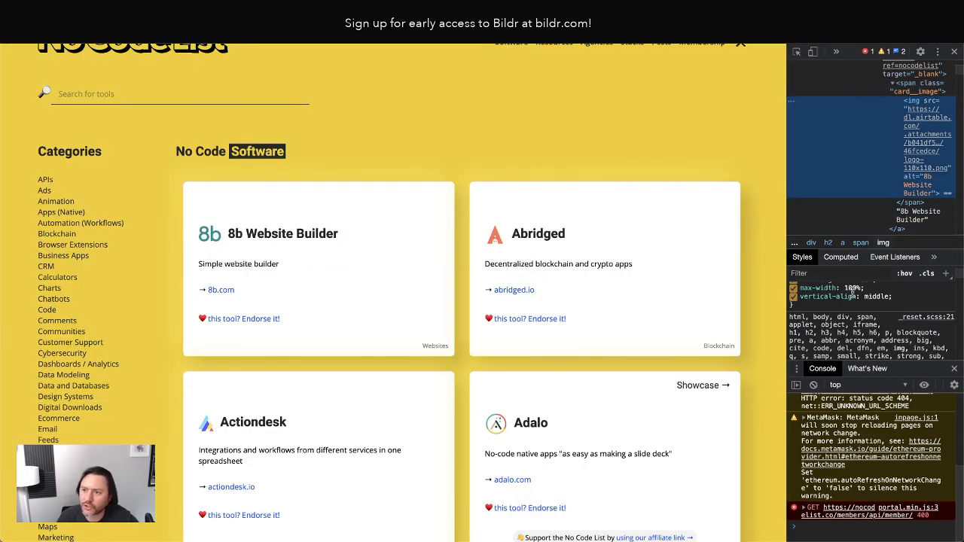
pyautogui.scroll(2, 855, 291)
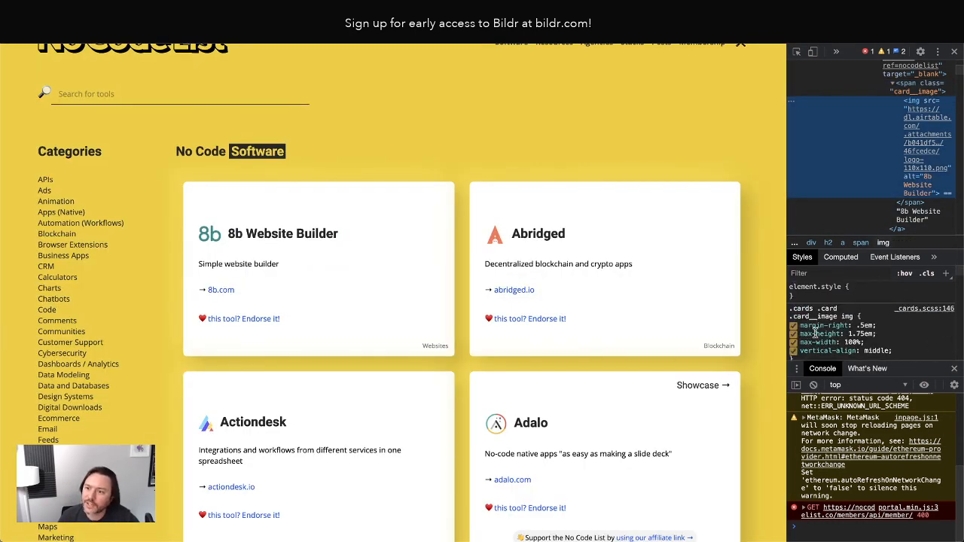
pyautogui.scroll(-1, 820, 330)
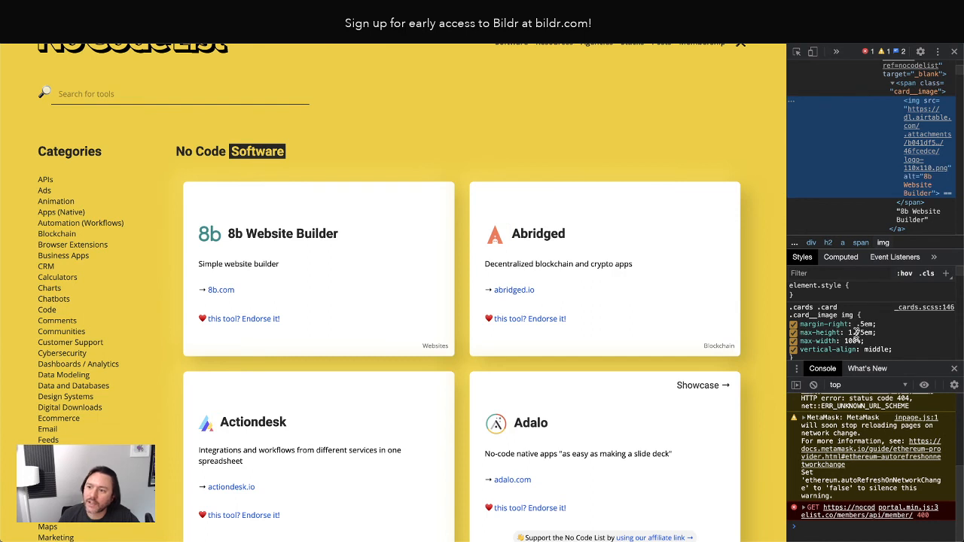
pyautogui.scroll(-1, 797, 337)
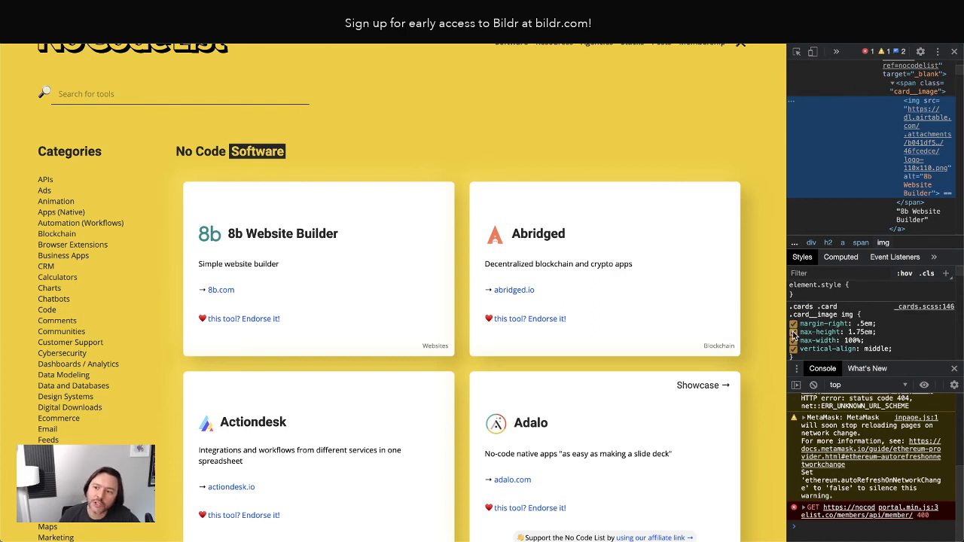
pyautogui.scroll(-1, 810, 339)
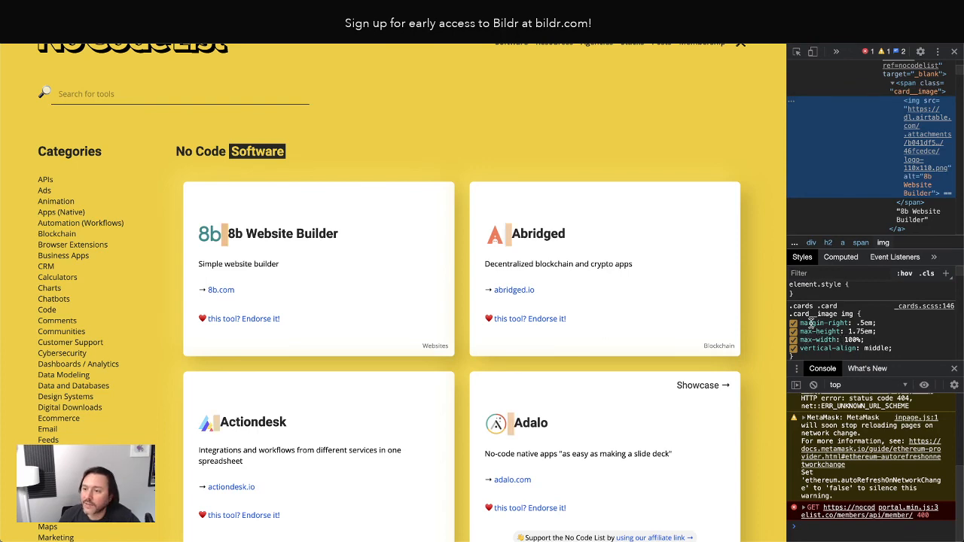
pyautogui.scroll(-1, 798, 335)
pyautogui.click(794, 331)
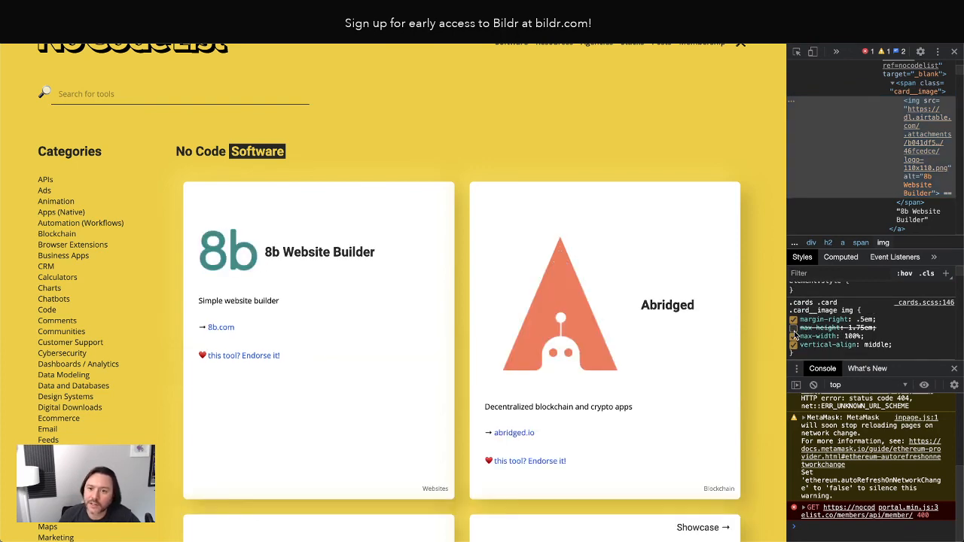
pyautogui.scroll(-7, 663, 263)
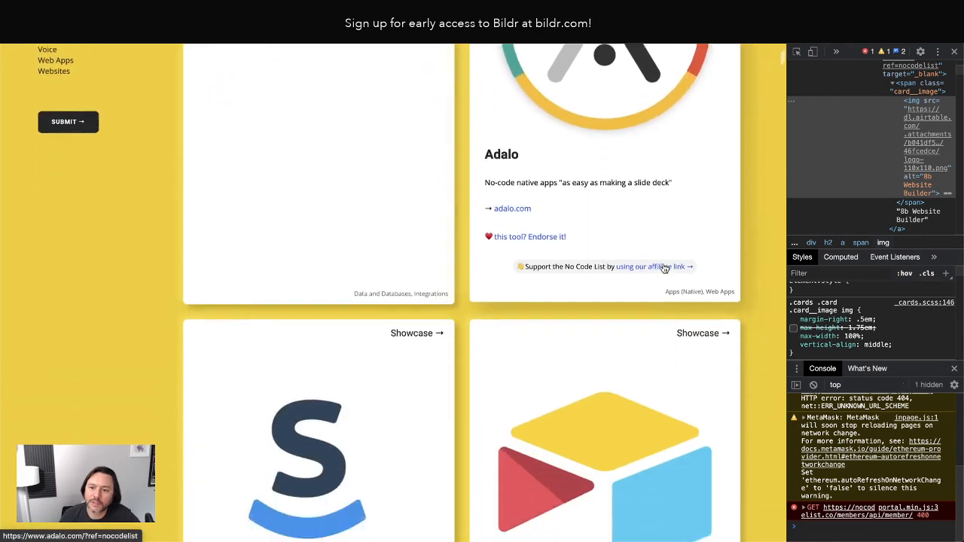
pyautogui.scroll(10, 664, 267)
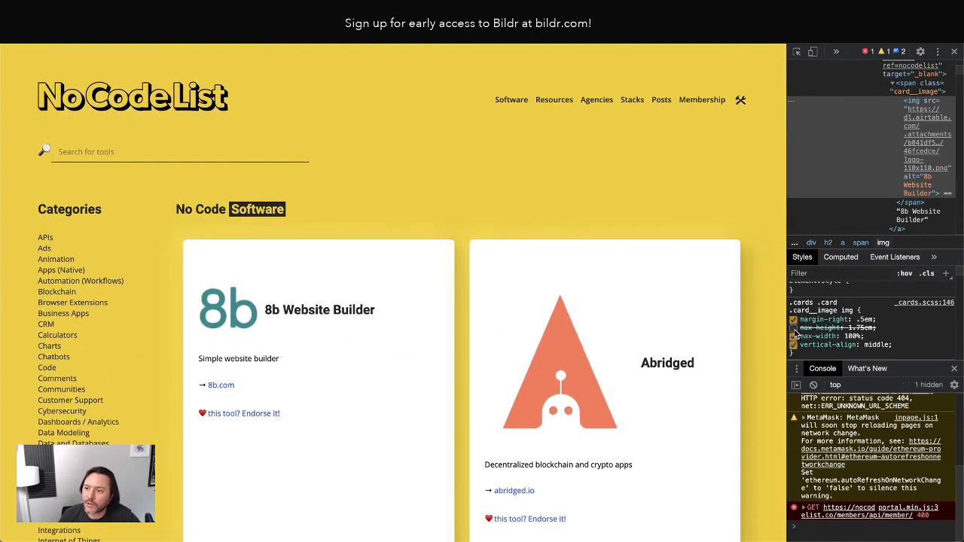
pyautogui.click(794, 329)
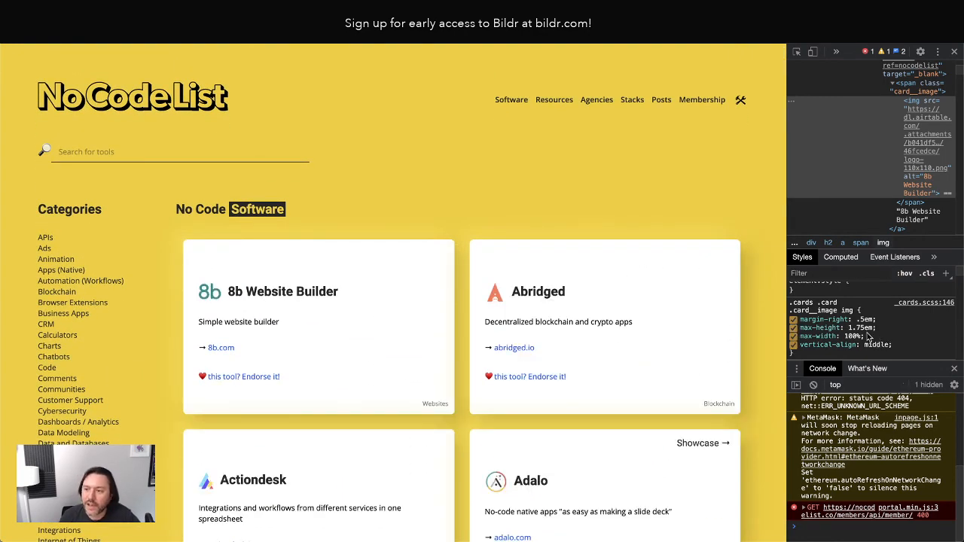
pyautogui.scroll(-3, 502, 208)
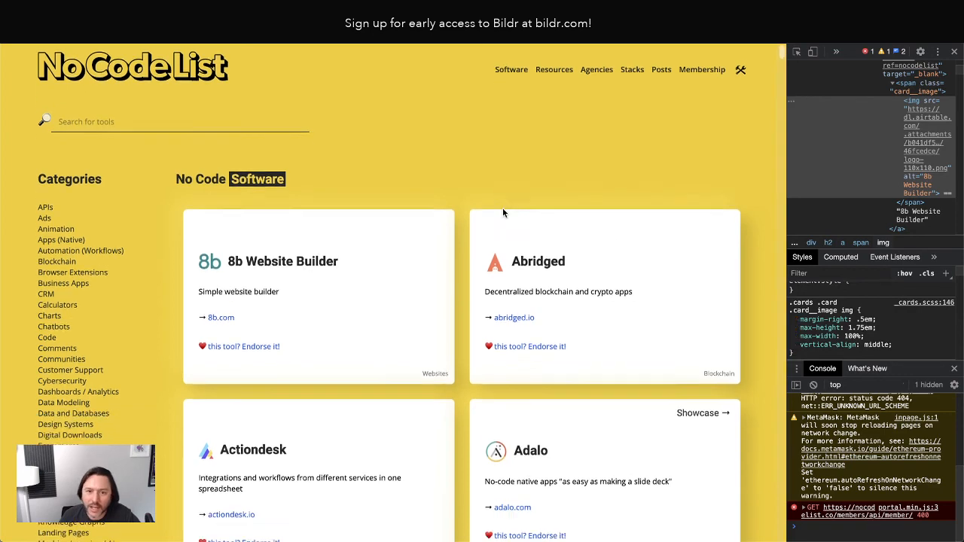
pyautogui.scroll(2, 751, 252)
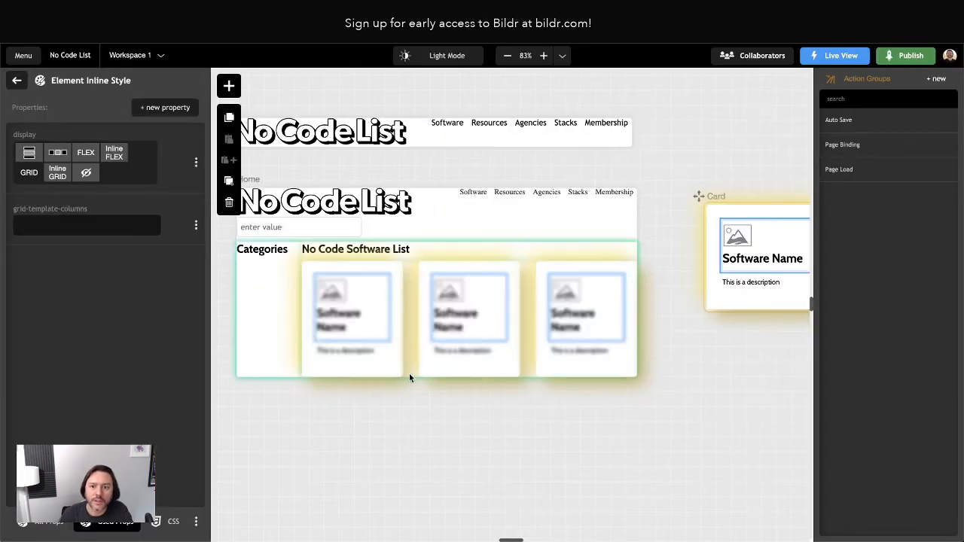
# Set the container's grid-template-columns to 1.75em 1fr.
pyautogui.click(33, 226)
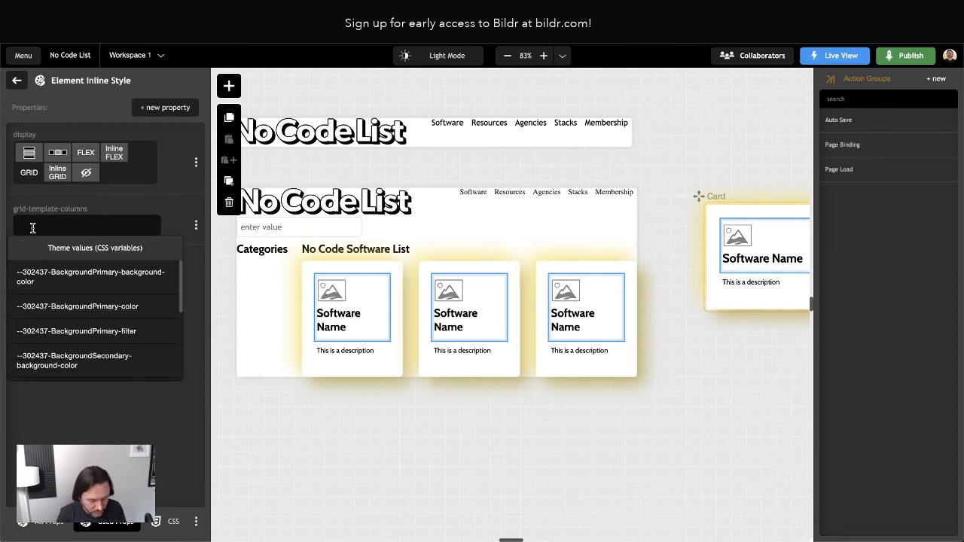
pyautogui.write('1.75em')
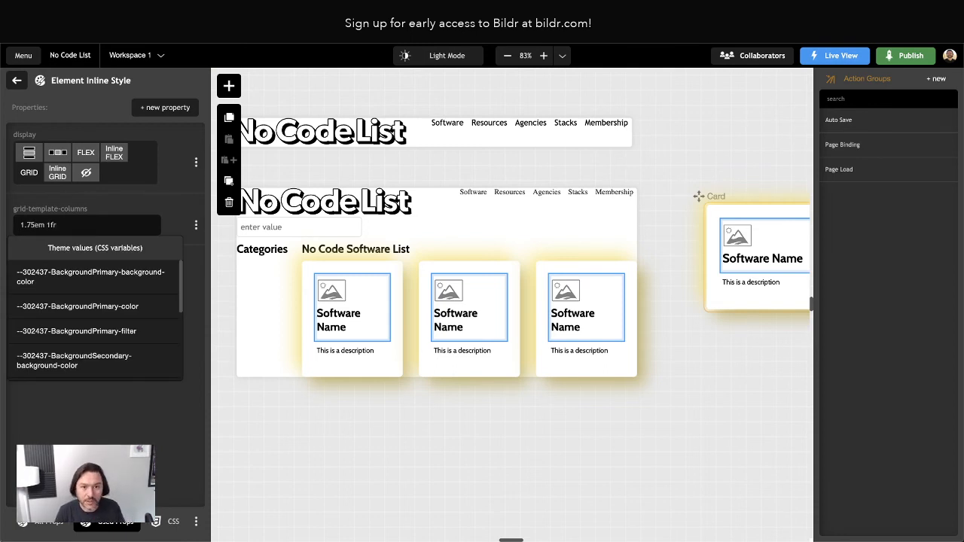
pyautogui.write(' 1fr')
pyautogui.press('Return')
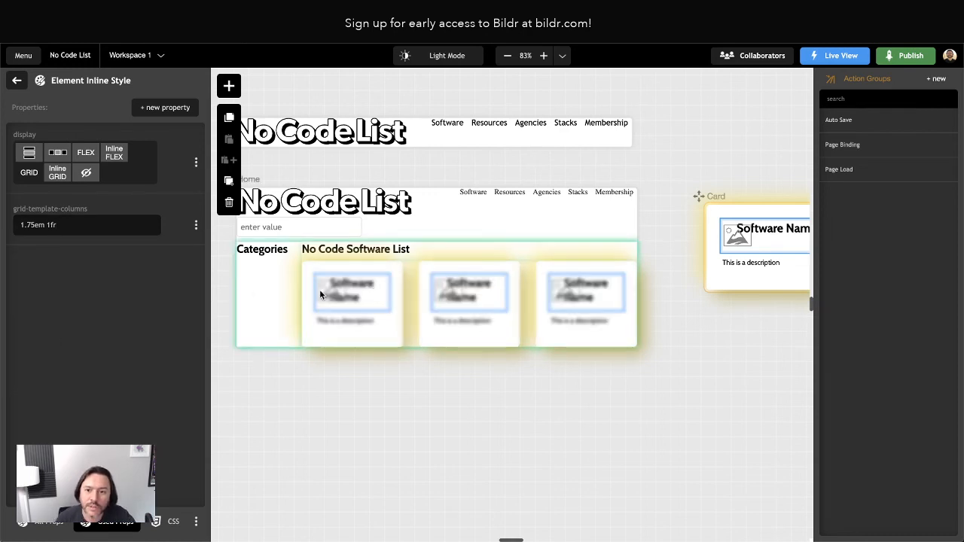
pyautogui.hscroll(4, 686, 240)
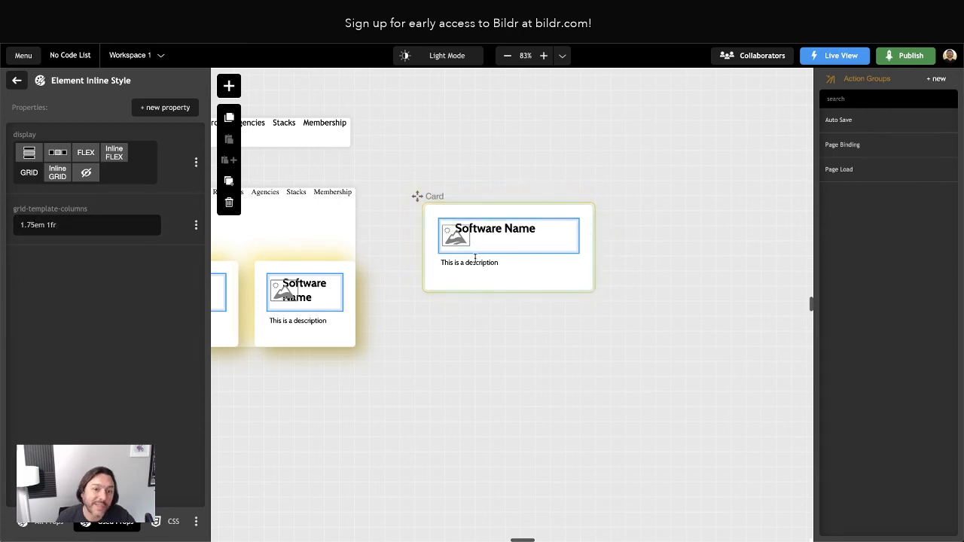
# Add a grid-column-gap of .5em and widen the Card component to the right.
pyautogui.click(183, 110)
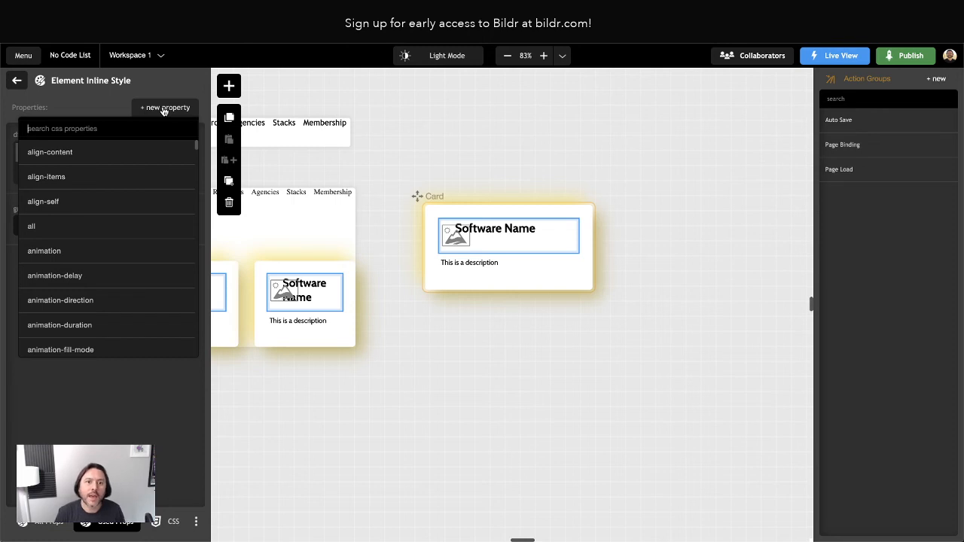
pyautogui.write('gap')
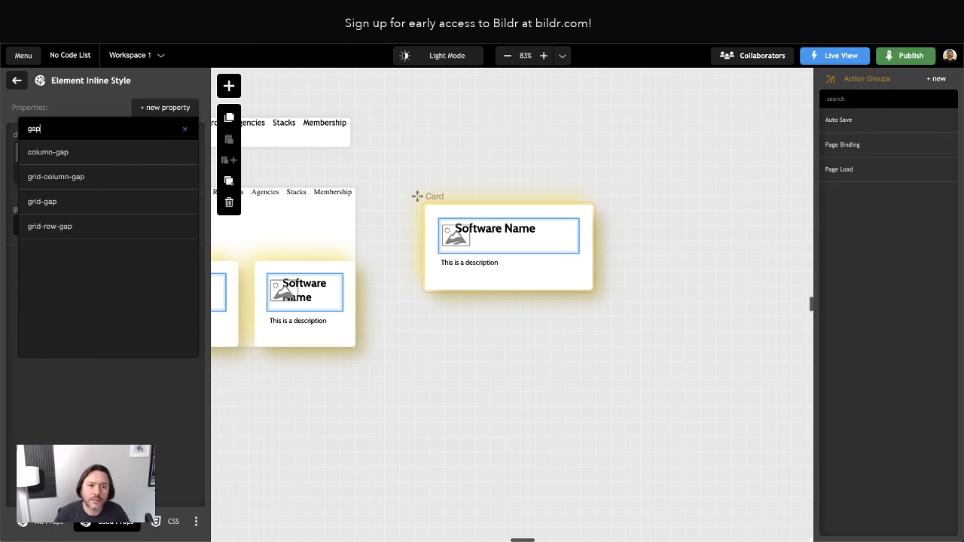
pyautogui.click(104, 177)
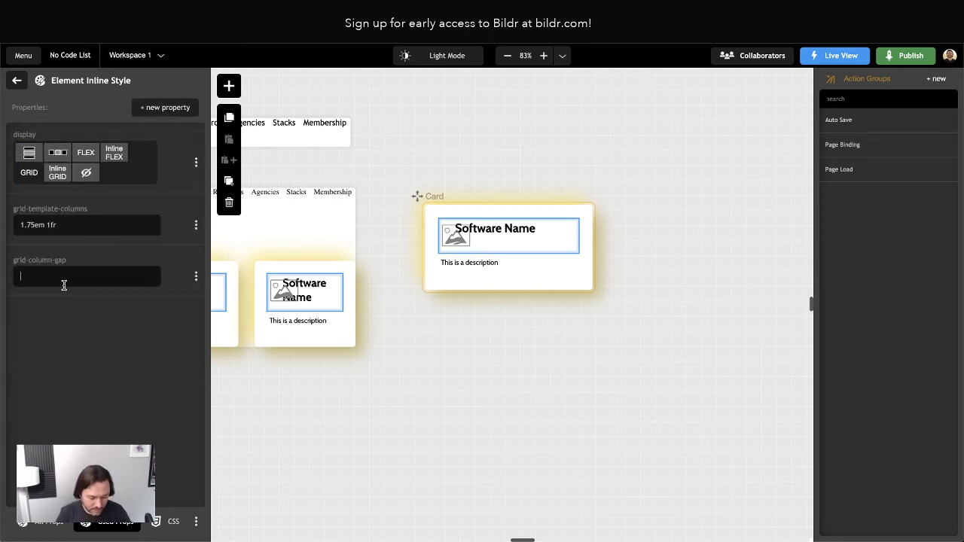
pyautogui.write('.5em')
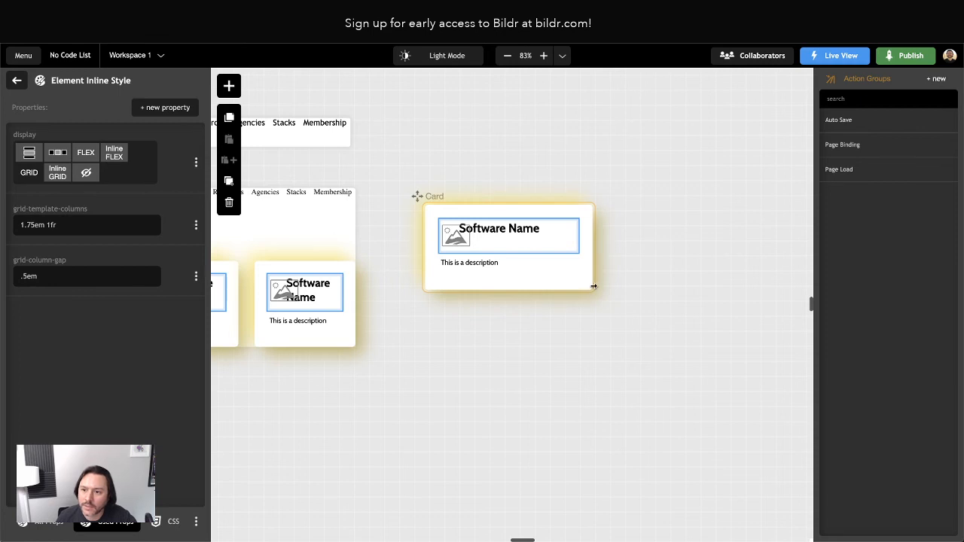
pyautogui.moveTo(594, 286); pyautogui.dragTo(626, 284)
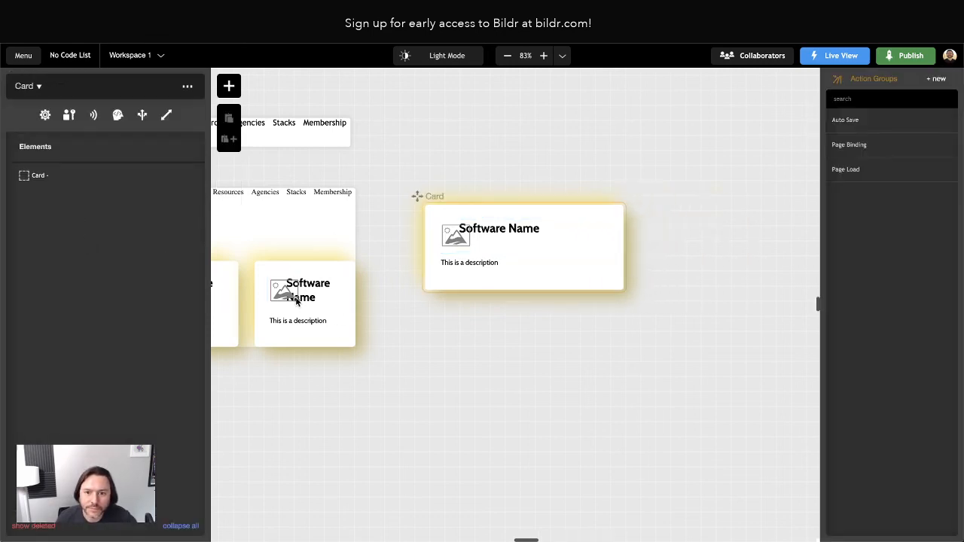
# Select the card's Image element in the tree and view its Image style class properties.
pyautogui.click(293, 296)
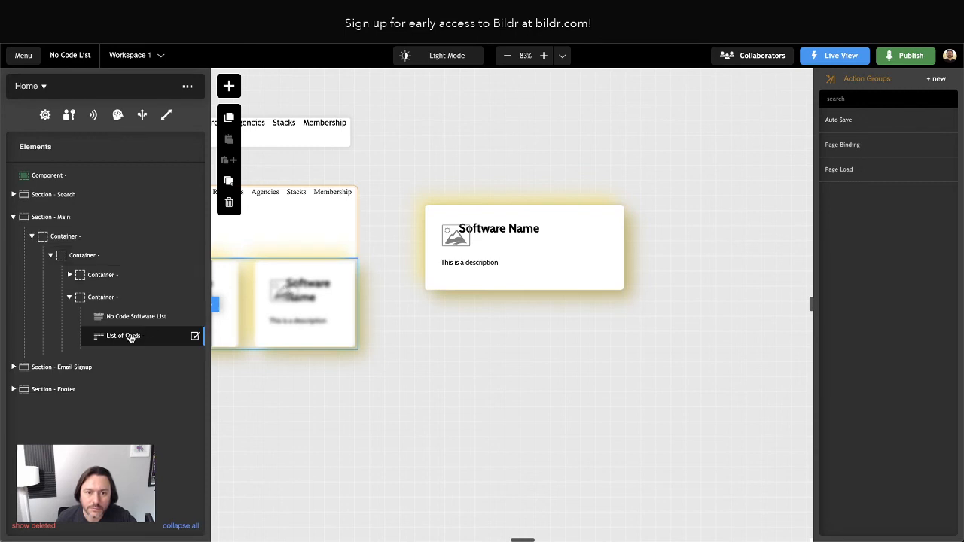
pyautogui.click(450, 237)
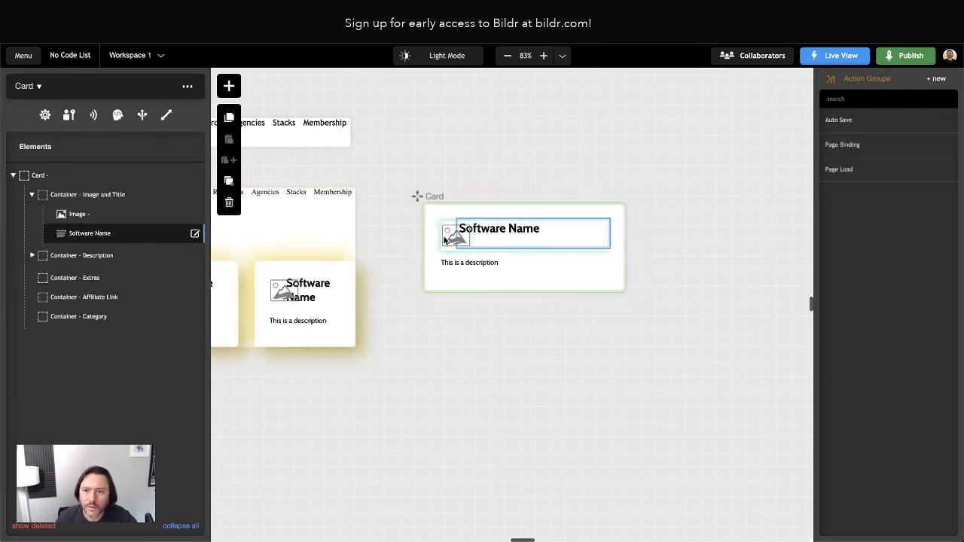
pyautogui.click(94, 196)
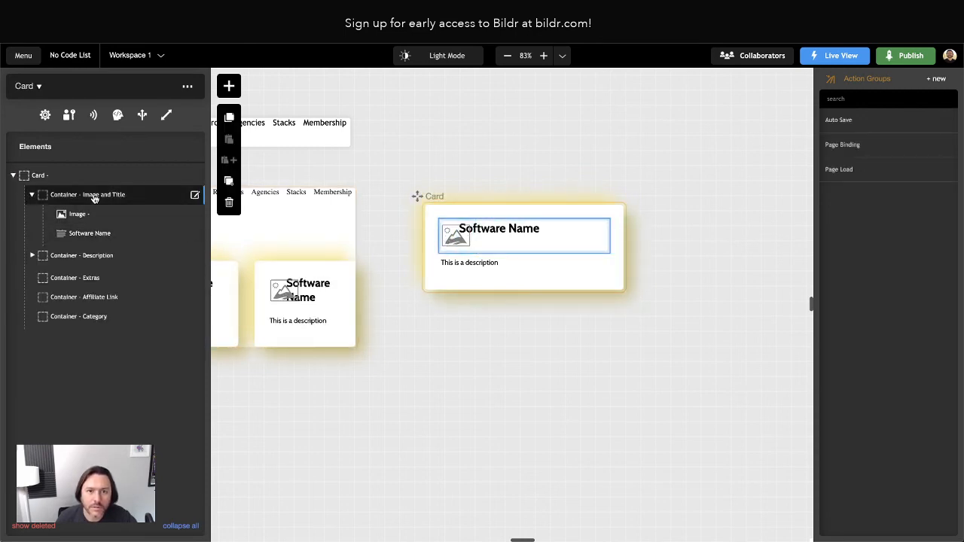
pyautogui.click(94, 197)
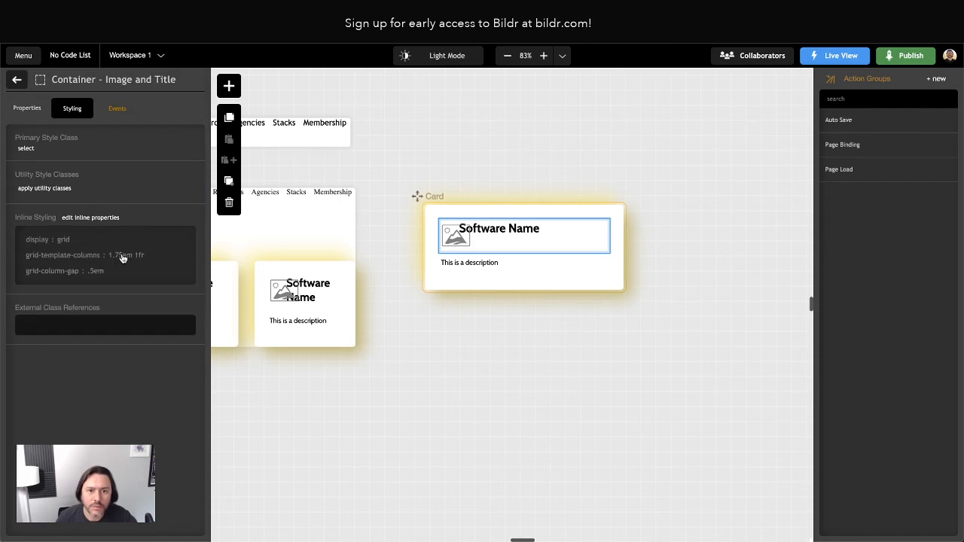
pyautogui.click(17, 79)
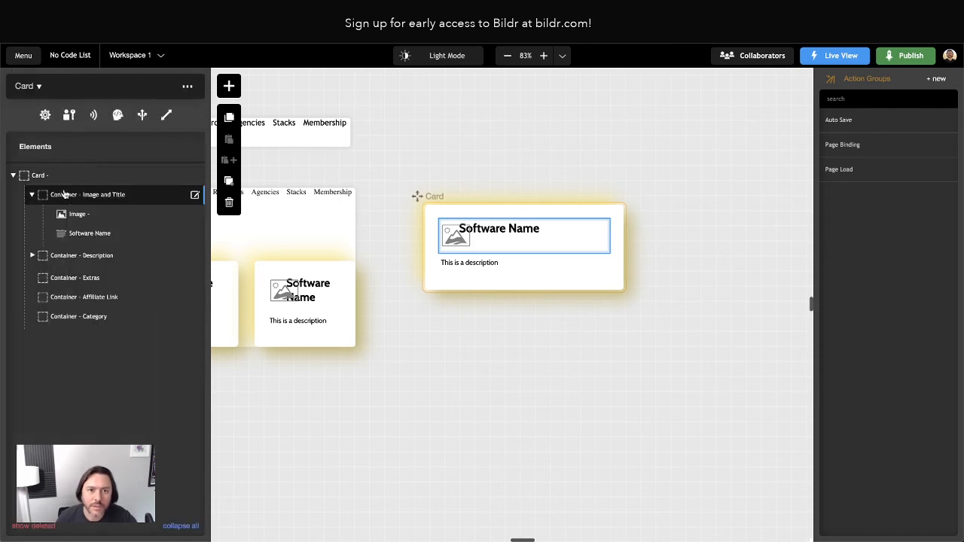
pyautogui.click(78, 215)
pyautogui.click(80, 216)
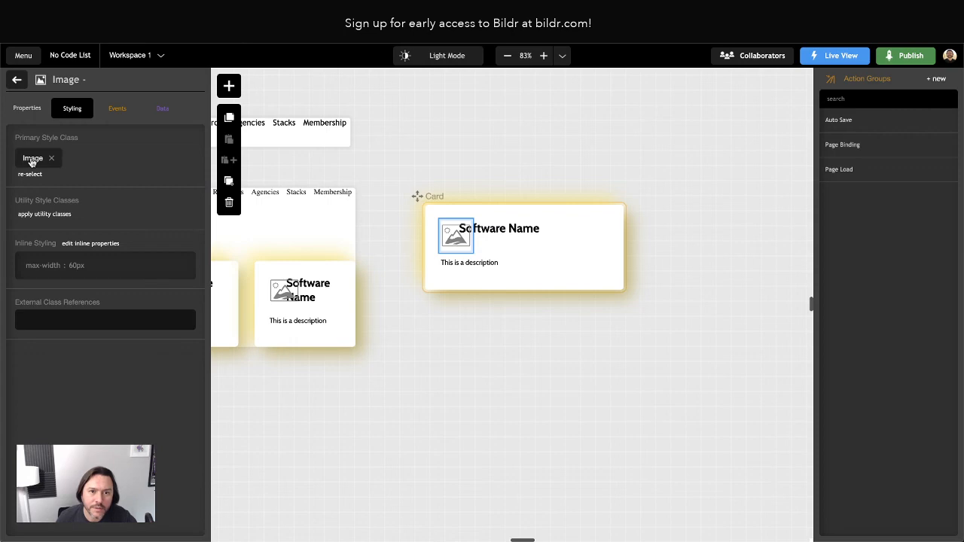
pyautogui.click(32, 158)
pyautogui.click(96, 385)
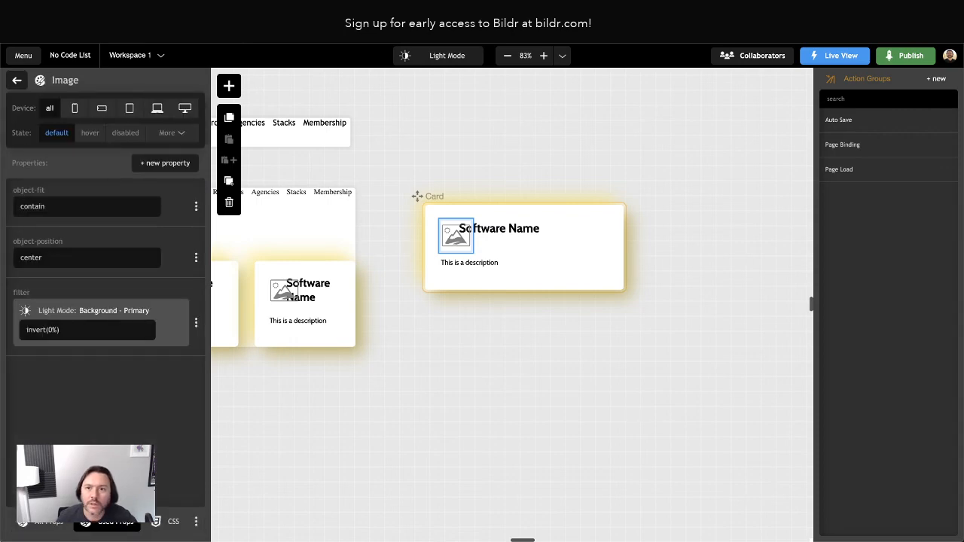
# Reload the Bildr live preview to check the card, then return to the Image's styling overview.
pyautogui.click(27, 12)
pyautogui.hotkey('ctrl', 'Tab')
pyautogui.hotkey('ctrl', 'r')
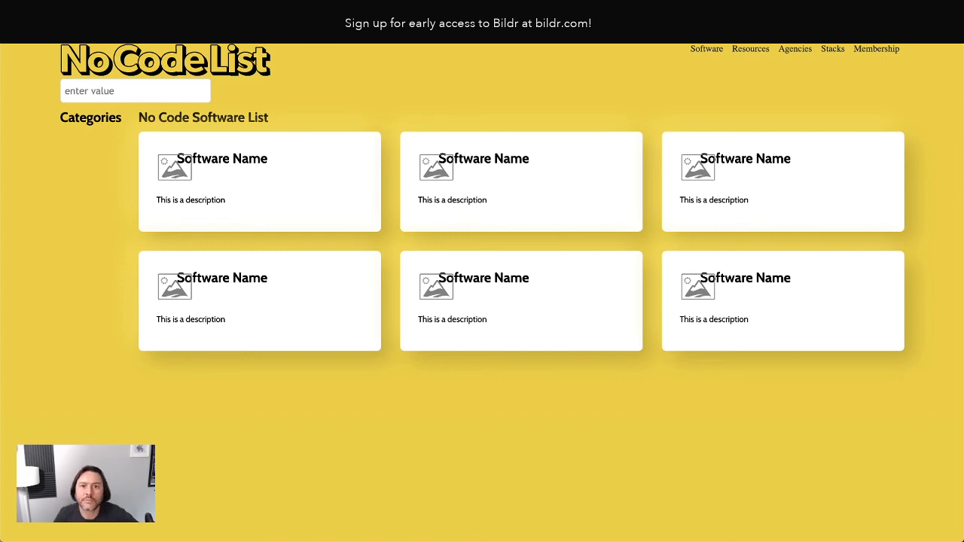
pyautogui.hotkey('ctrl', 'shift', 'Tab')
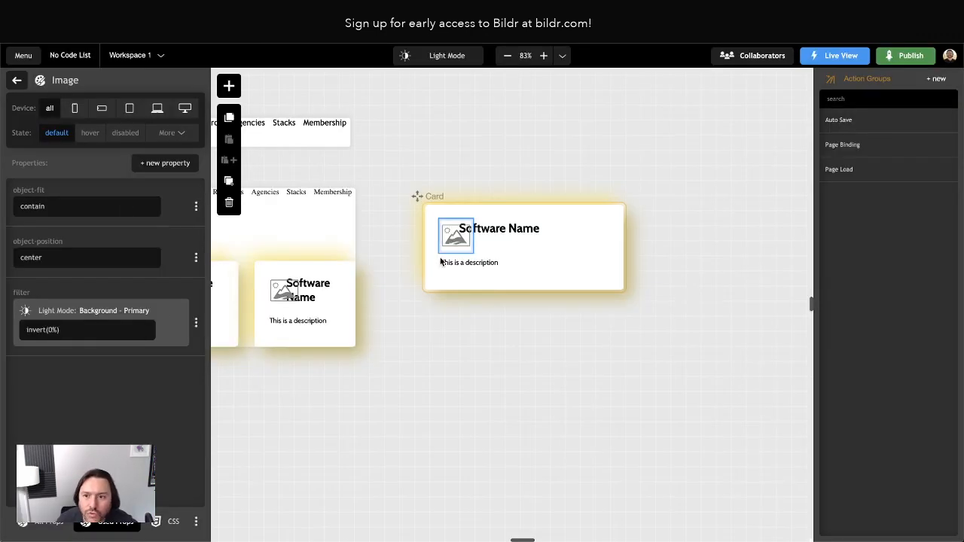
pyautogui.click(18, 80)
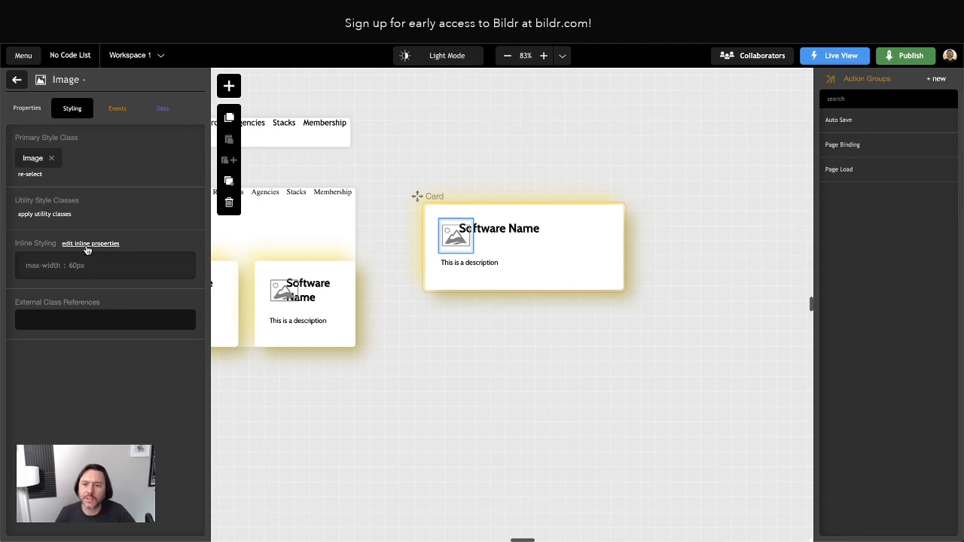
# Delete the Image's 60px max-width inline property and add a width of 100% instead.
pyautogui.click(85, 245)
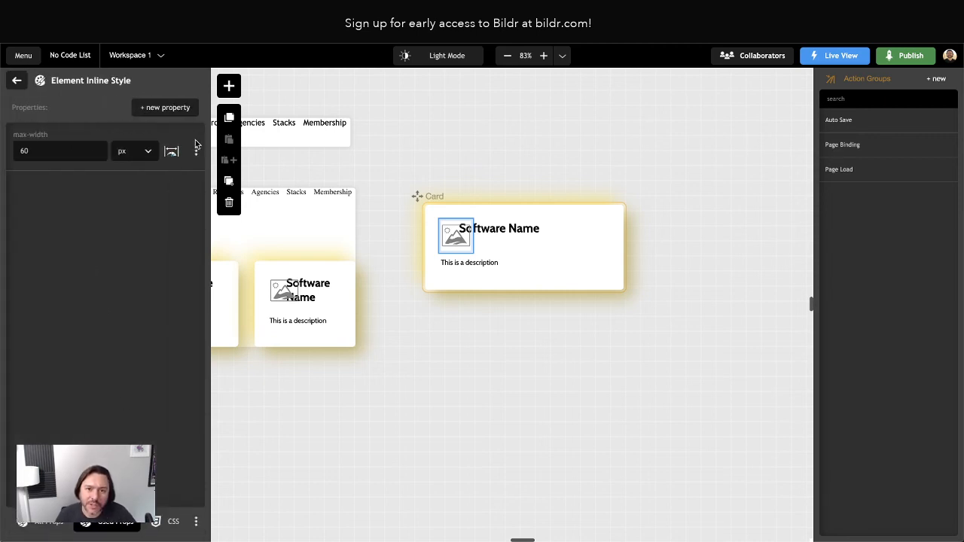
pyautogui.click(196, 150)
pyautogui.click(149, 219)
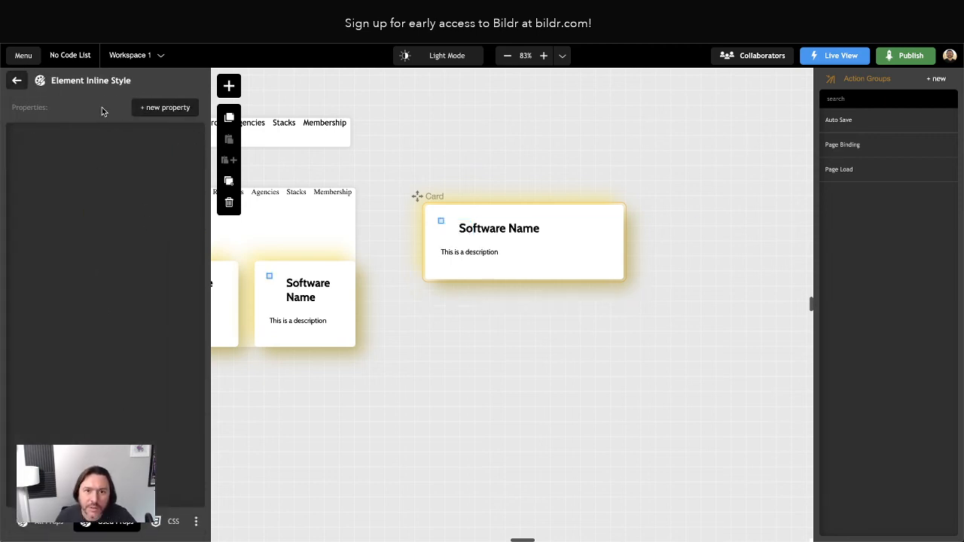
pyautogui.click(160, 107)
pyautogui.write('width')
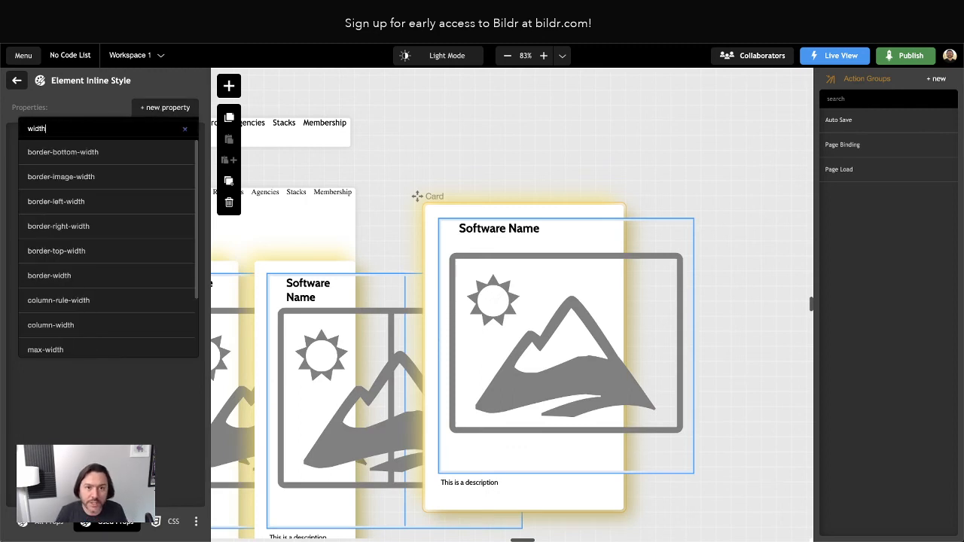
pyautogui.press('Return')
pyautogui.write('100')
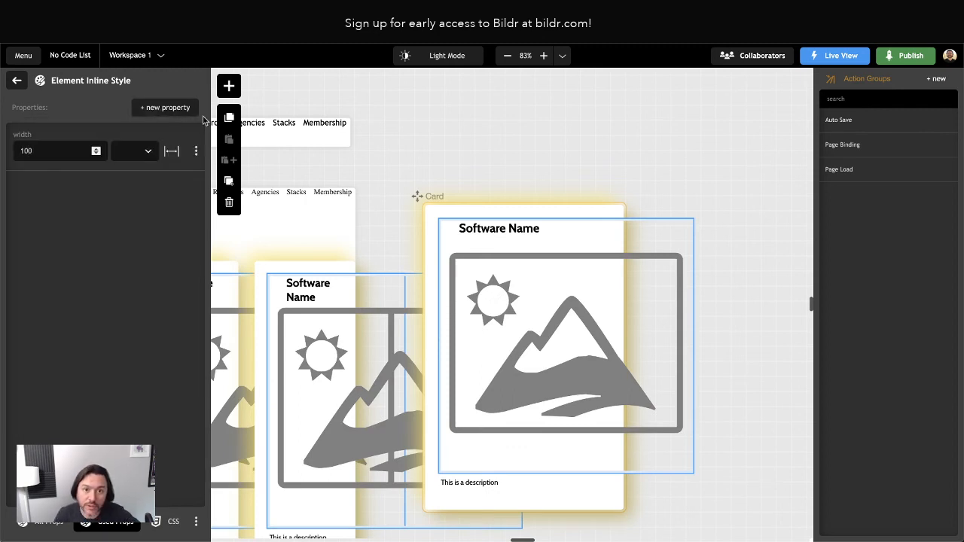
pyautogui.click(135, 152)
pyautogui.click(135, 195)
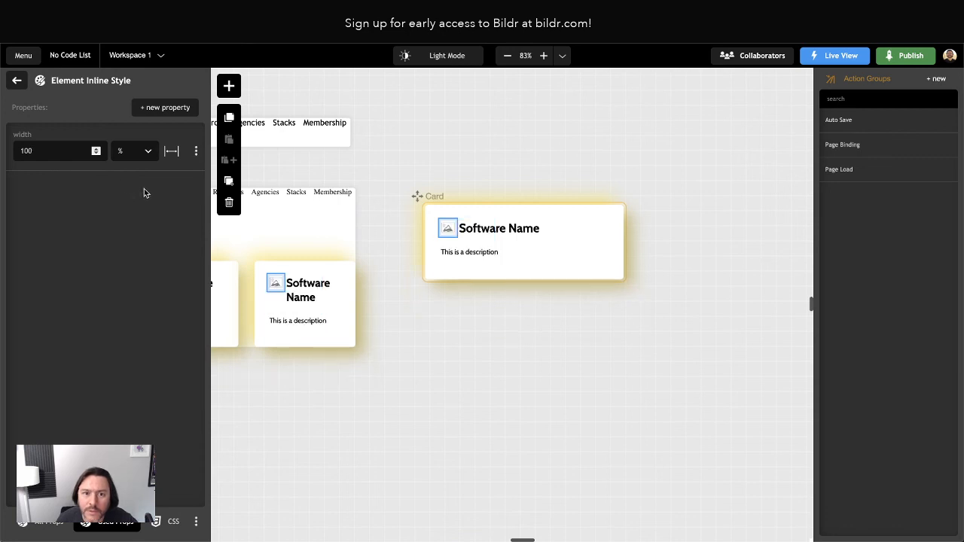
pyautogui.click(87, 196)
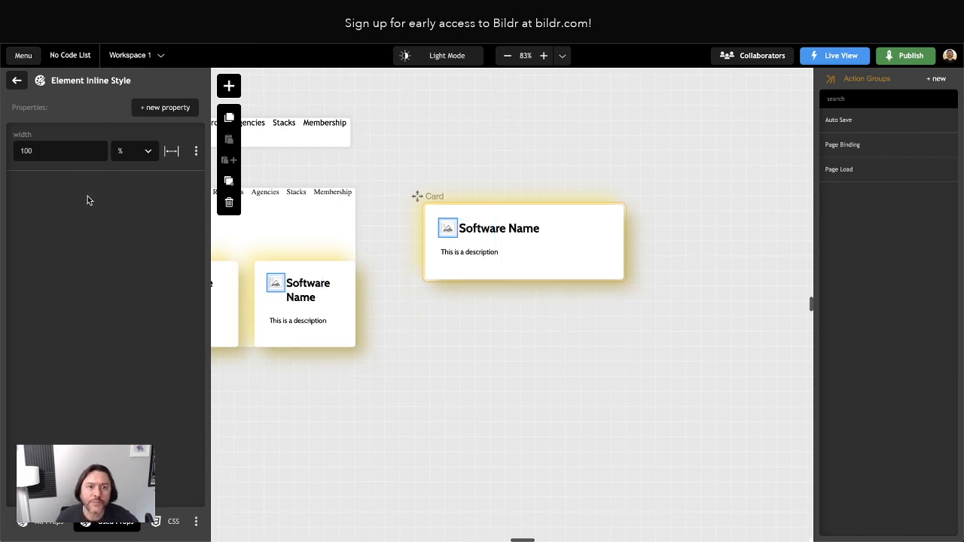
pyautogui.click(15, 80)
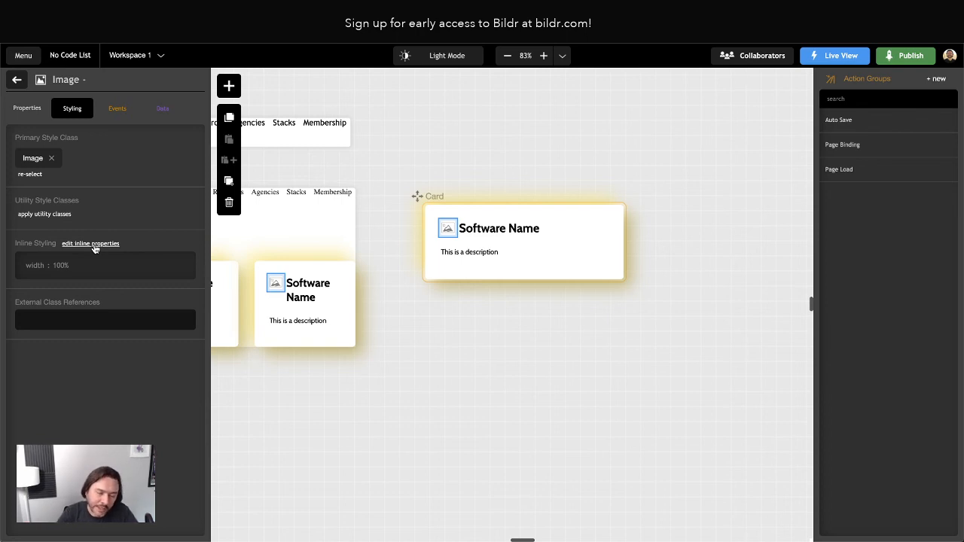
# Review the Image style class, reload the preview, and return to the Card's element tree.
pyautogui.click(27, 160)
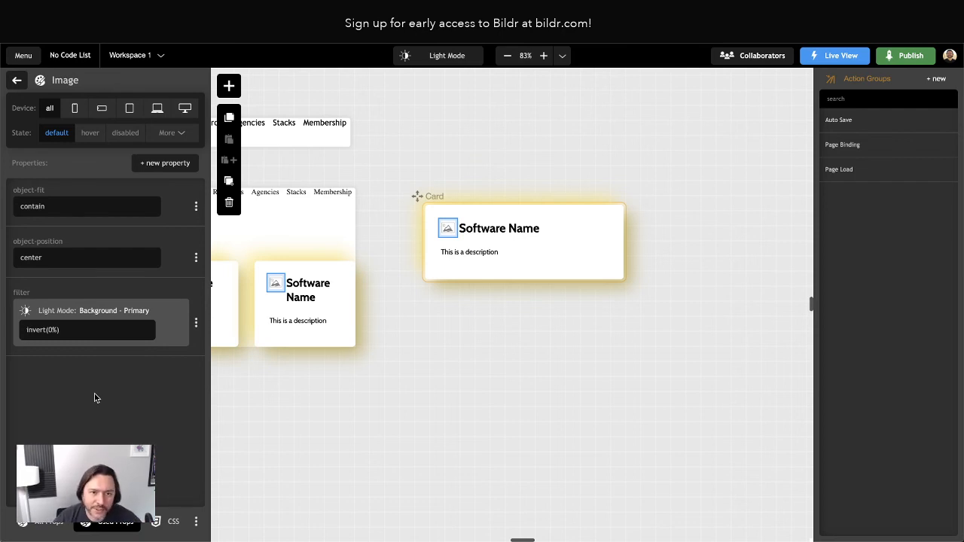
pyautogui.click(17, 81)
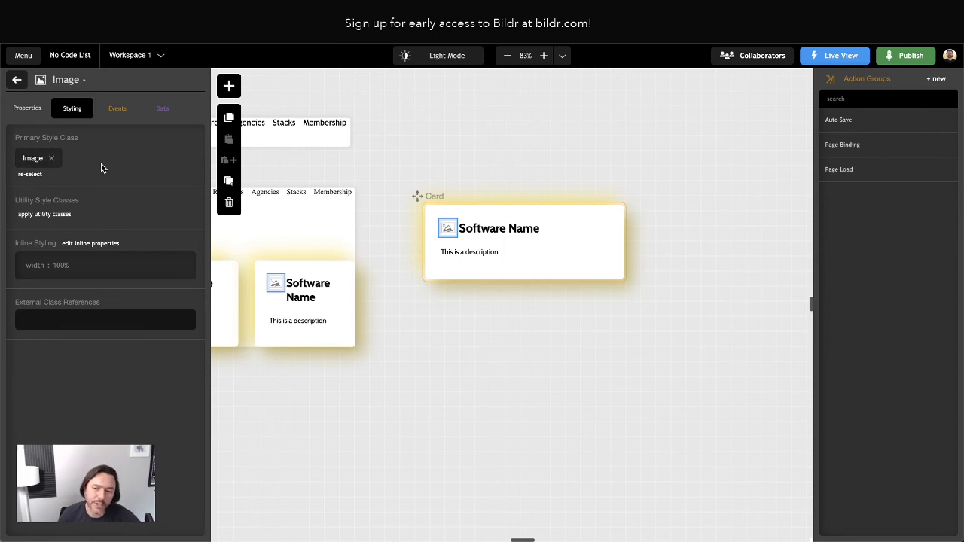
pyautogui.click(16, 81)
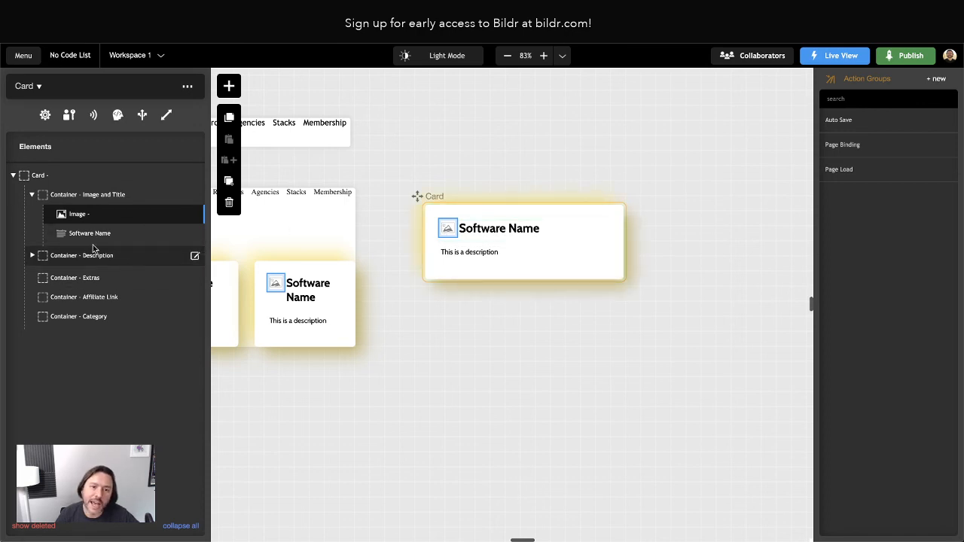
pyautogui.click(66, 216)
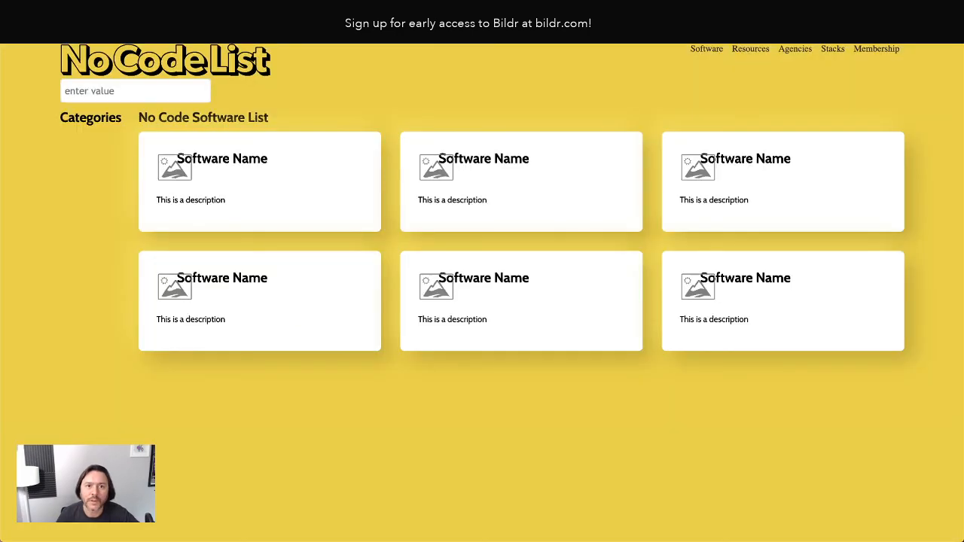
pyautogui.press('super+r')
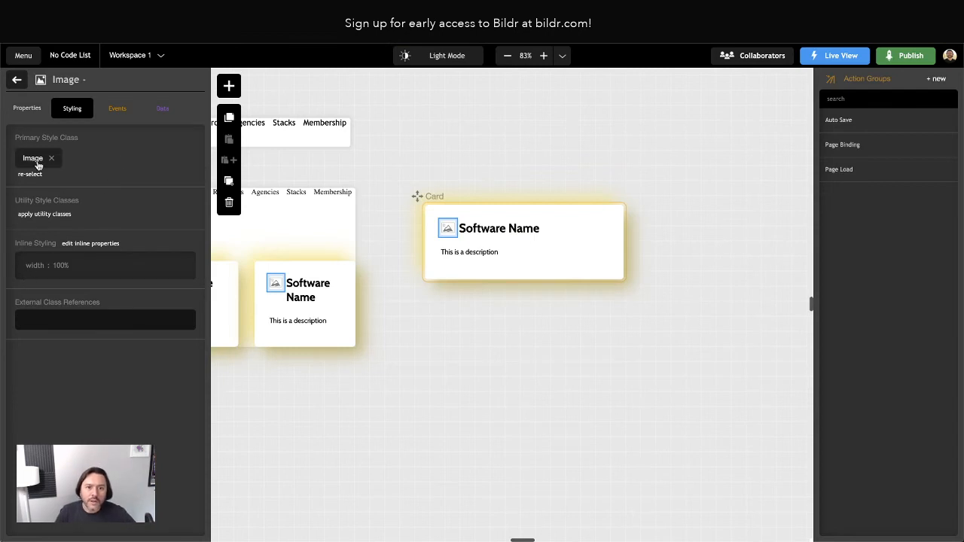
pyautogui.click(17, 80)
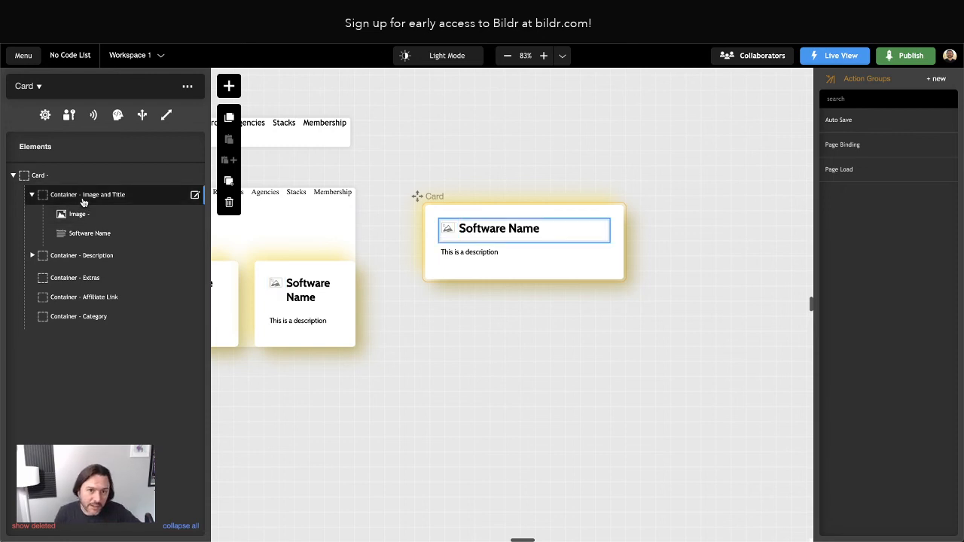
# Edit the Image and Title container's grid-template-columns from '1.75em 1fr' to '1.75rem 1fr'.
pyautogui.click(84, 202)
pyautogui.click(60, 279)
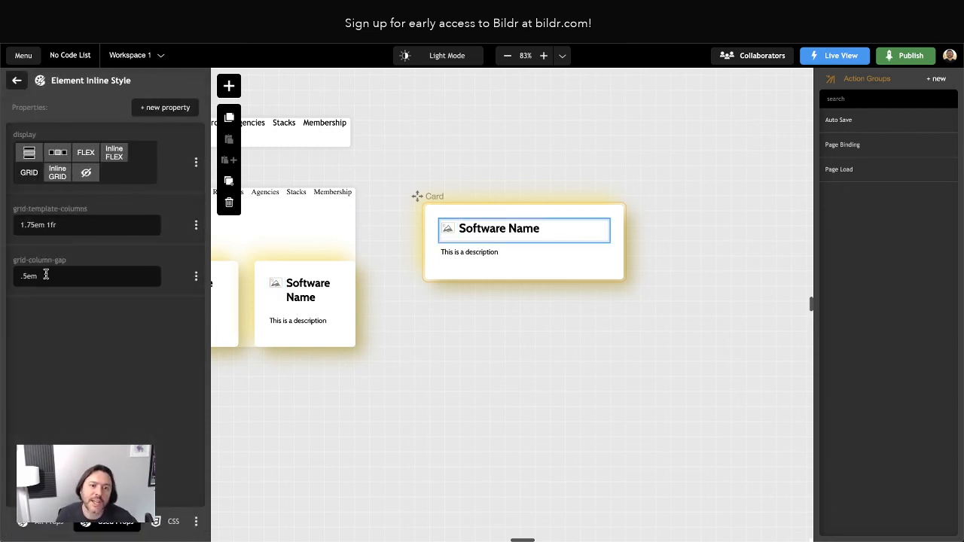
pyautogui.moveTo(21, 224); pyautogui.dragTo(46, 225)
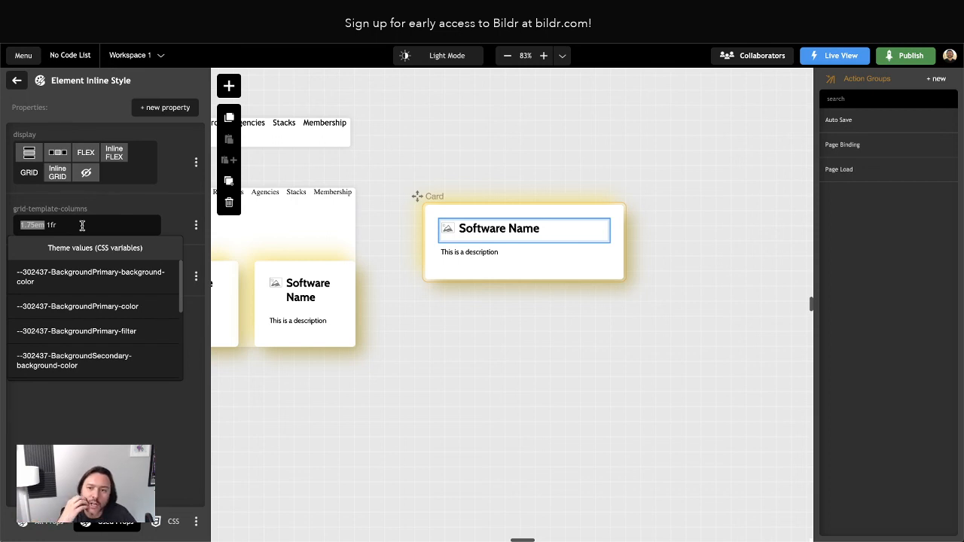
pyautogui.click(40, 225)
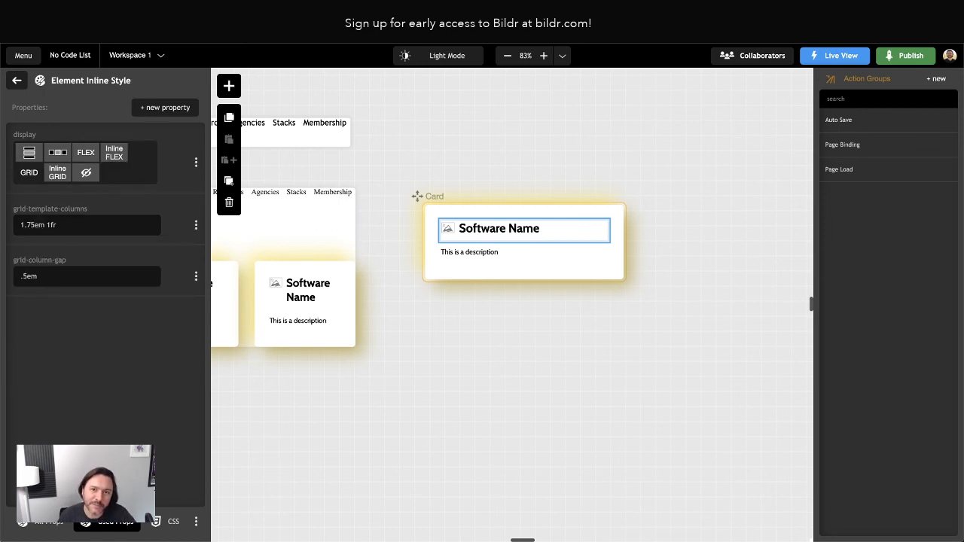
pyautogui.click(35, 224)
pyautogui.write('r')
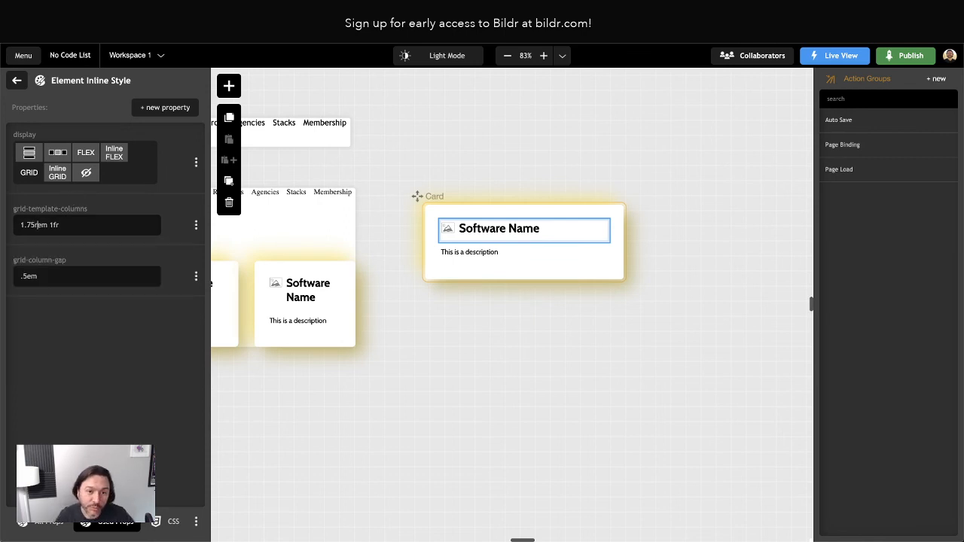
pyautogui.click(125, 352)
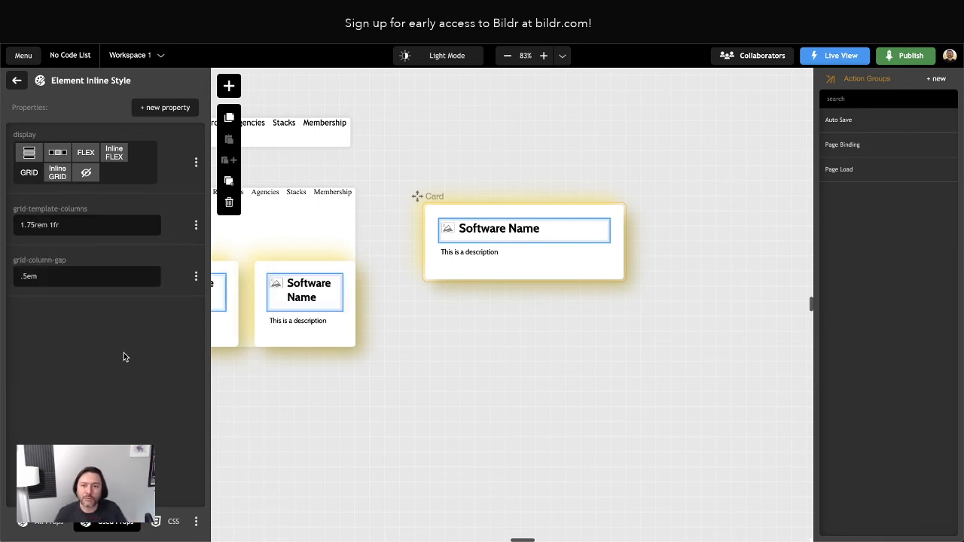
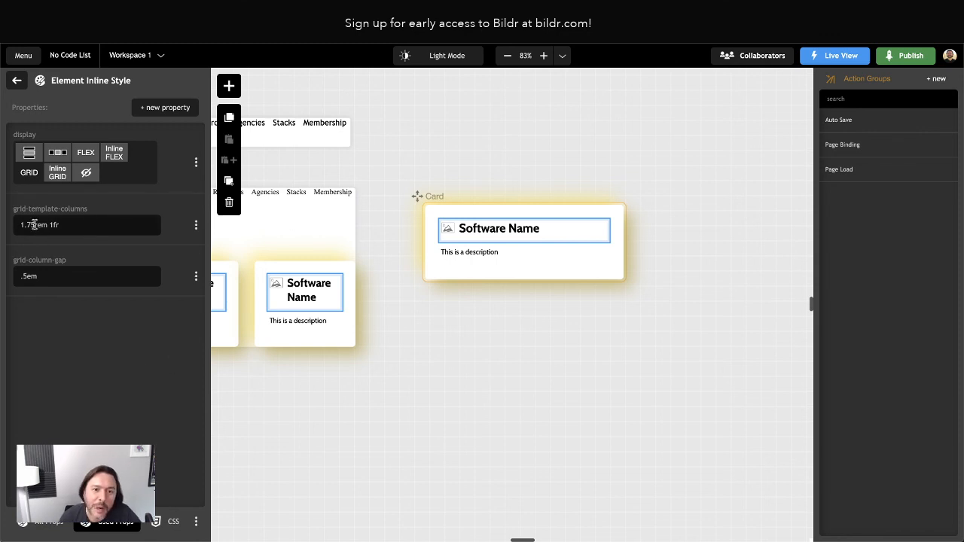
# Replace 'em' with 'rem' in grid-template-columns so it reads 1.75rem 1fr, then deselect the card.
pyautogui.moveTo(33, 224); pyautogui.dragTo(46, 224)
pyautogui.click(91, 225)
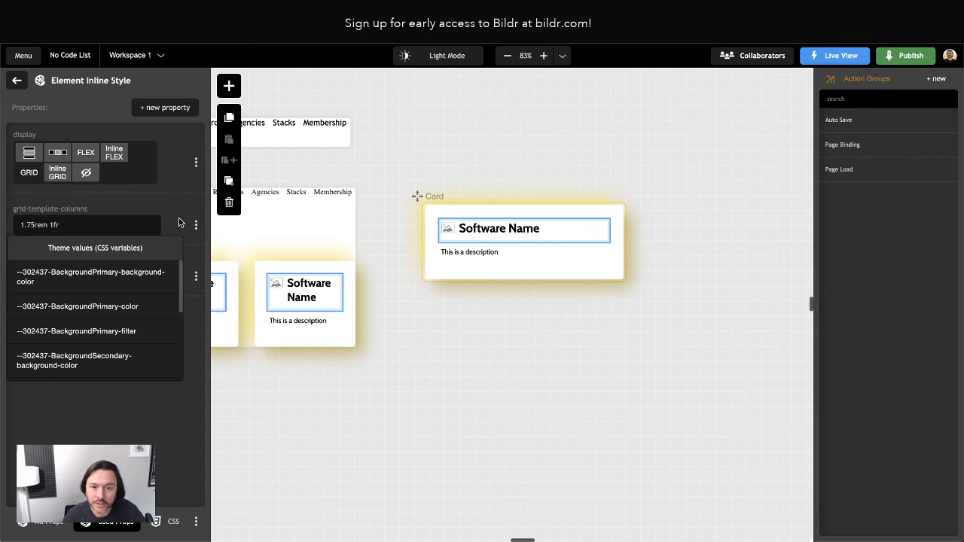
pyautogui.click(438, 302)
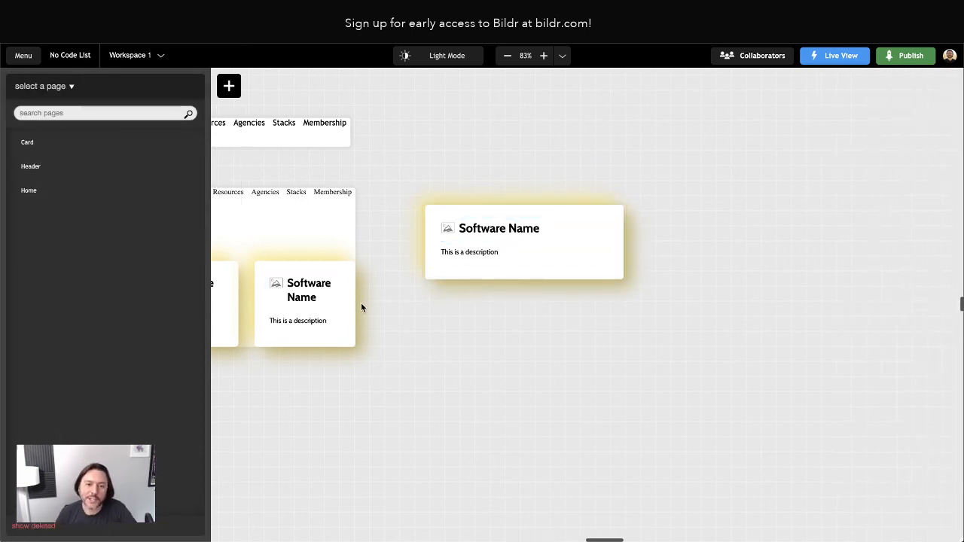
# Select the Software Name card and inspect its image icon element.
pyautogui.click(548, 275)
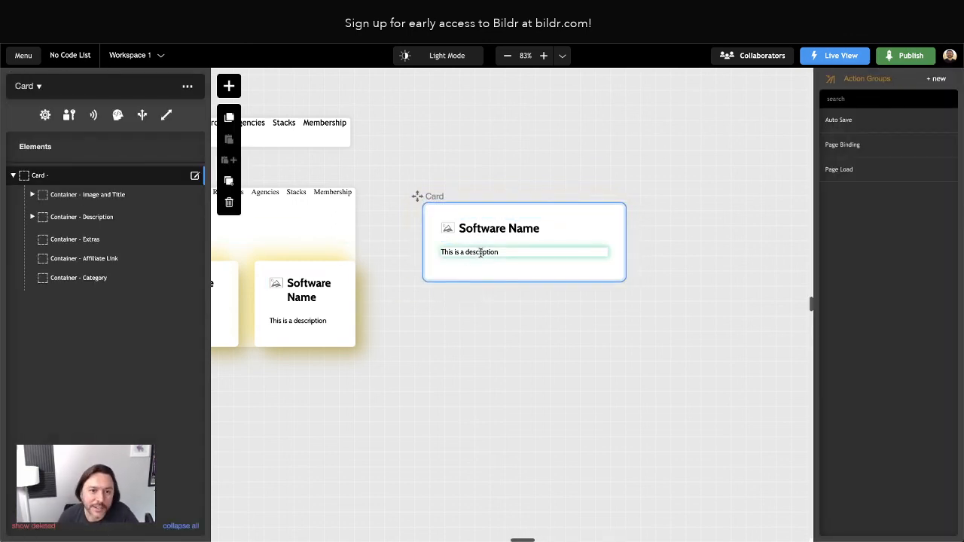
pyautogui.click(448, 228)
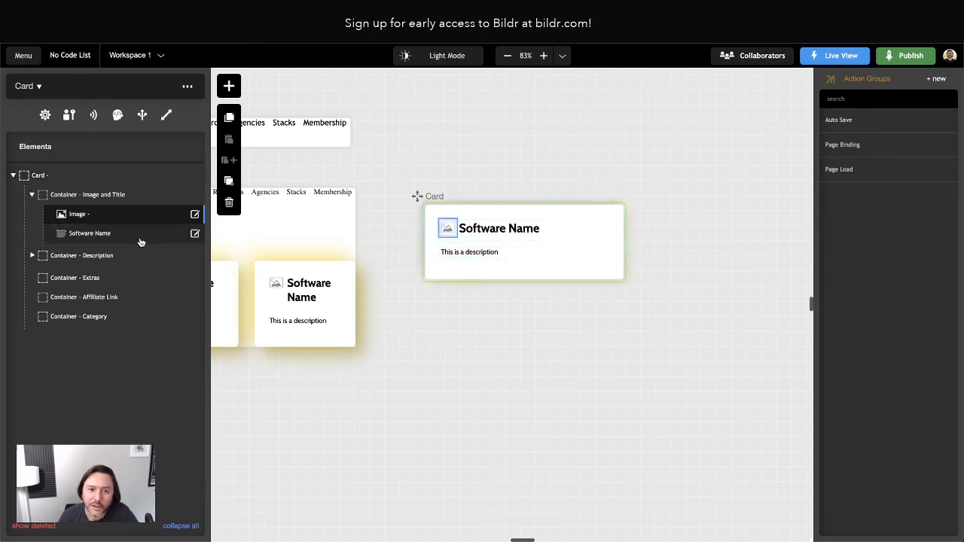
pyautogui.click(75, 215)
pyautogui.click(22, 86)
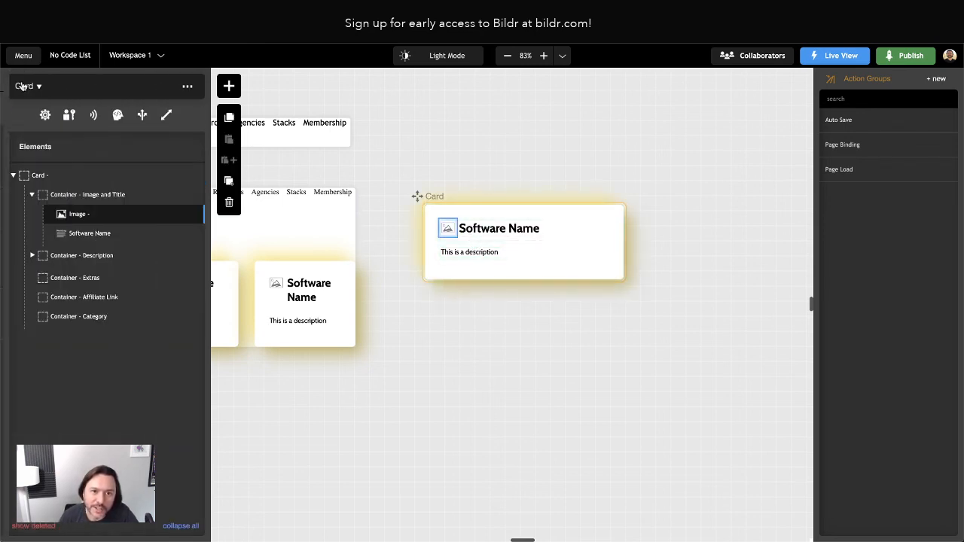
# Set the Image and Title container's grid-template-columns to 2rem 1fr.
pyautogui.click(108, 194)
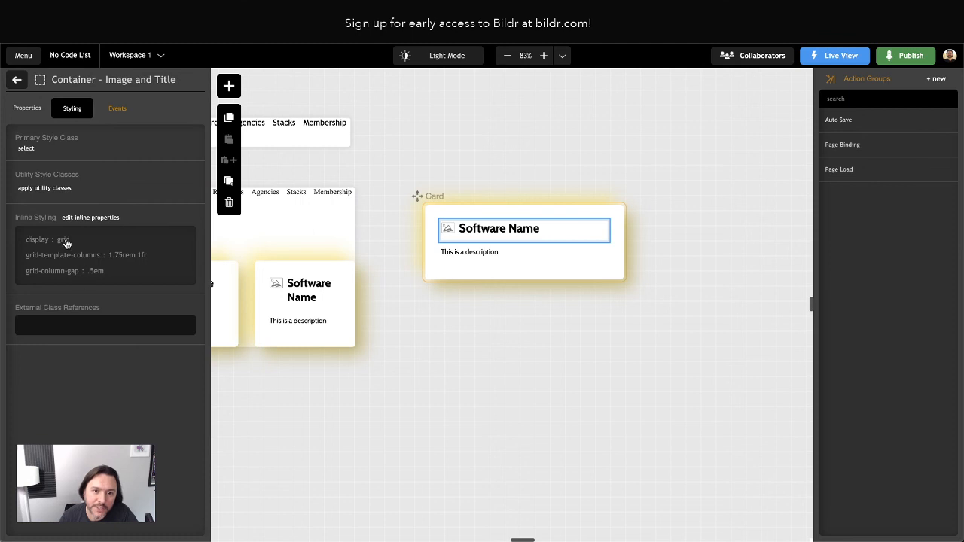
pyautogui.click(82, 258)
pyautogui.moveTo(36, 228); pyautogui.dragTo(9, 226)
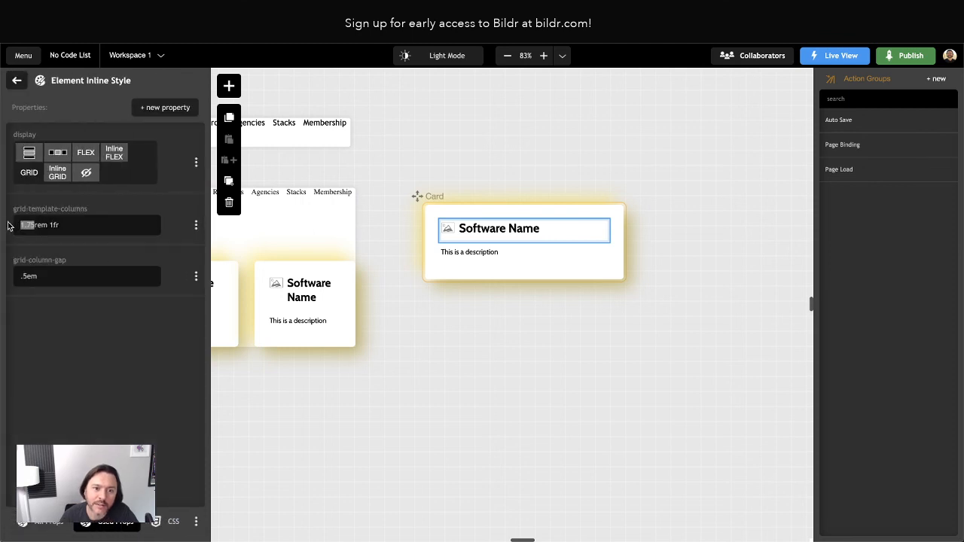
pyautogui.write('2')
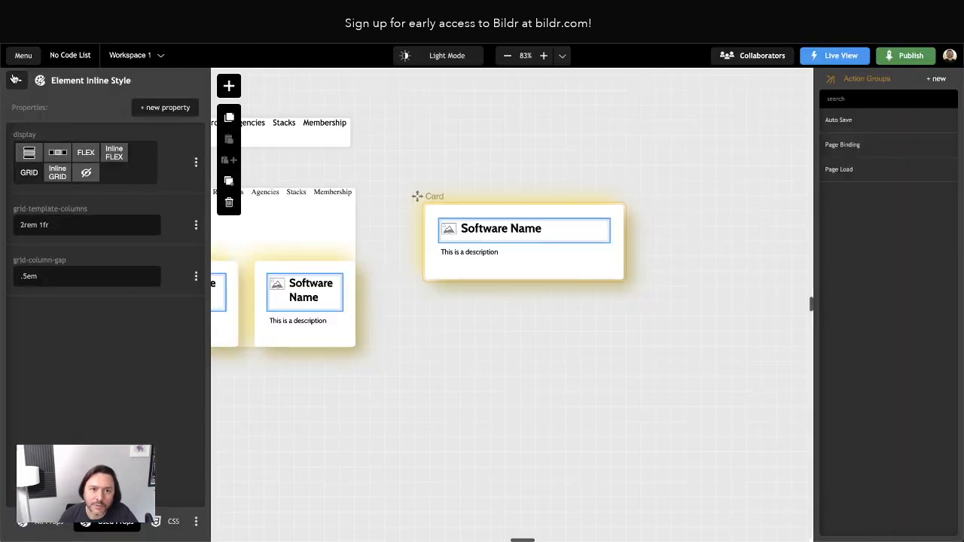
pyautogui.click(16, 79)
pyautogui.click(16, 79)
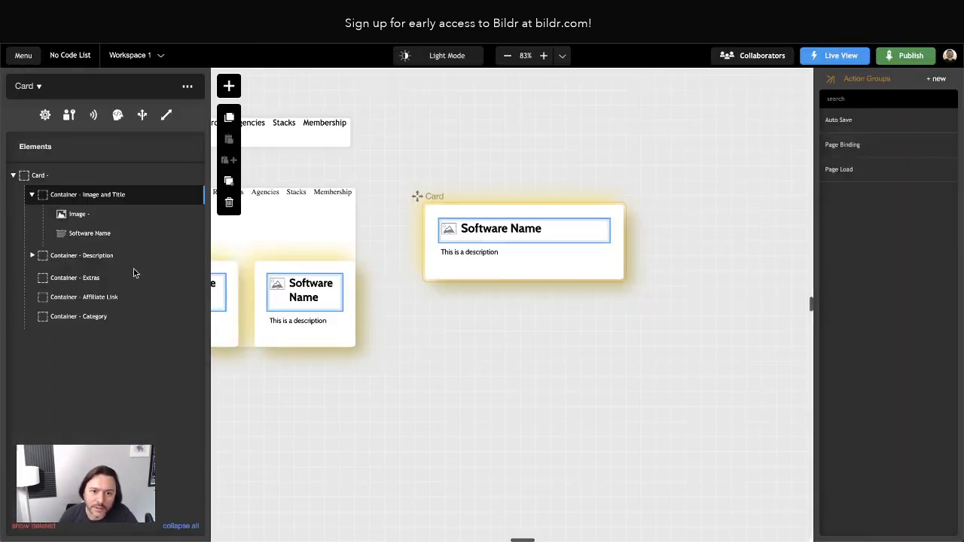
# Duplicate the 'This is a description' text and move the copy into the Extras container.
pyautogui.click(32, 256)
pyautogui.click(120, 274)
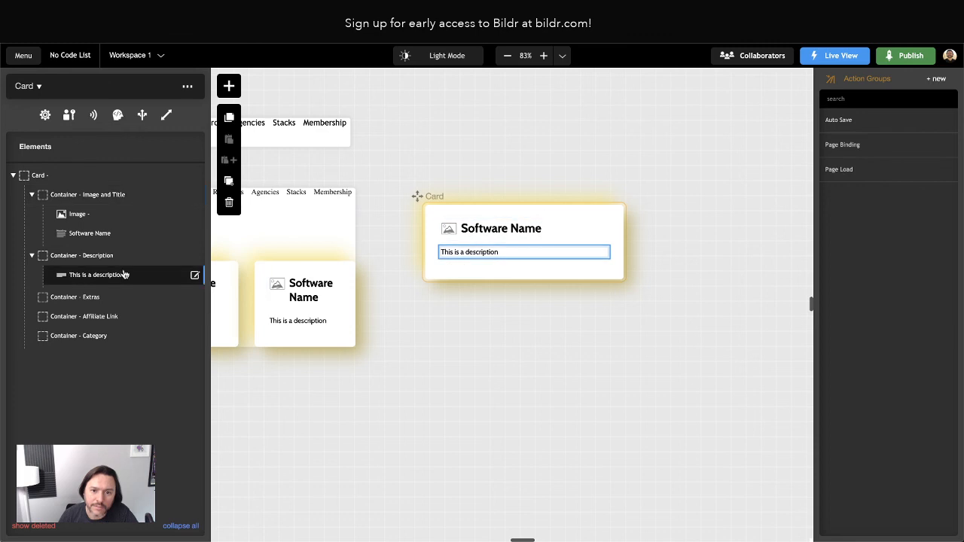
pyautogui.click(230, 183)
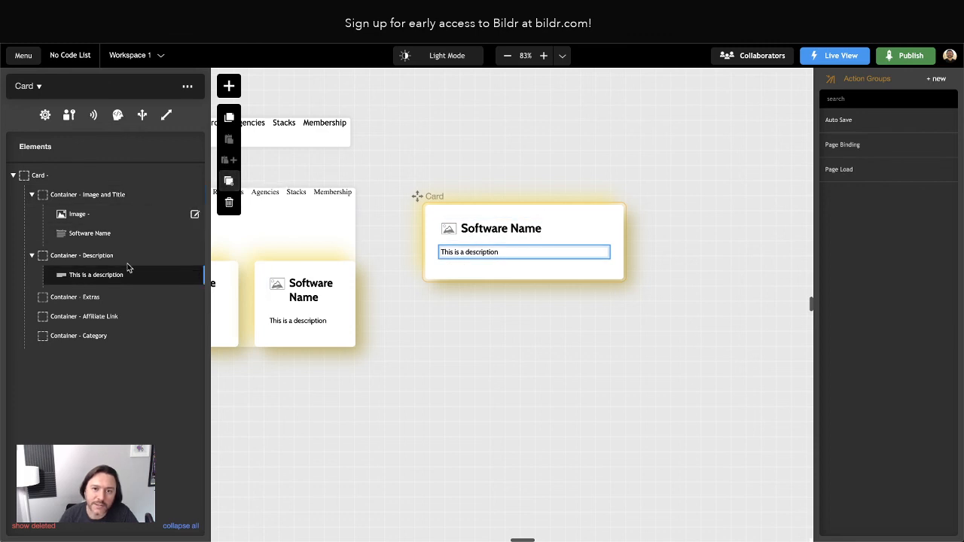
pyautogui.moveTo(86, 294); pyautogui.dragTo(88, 318)
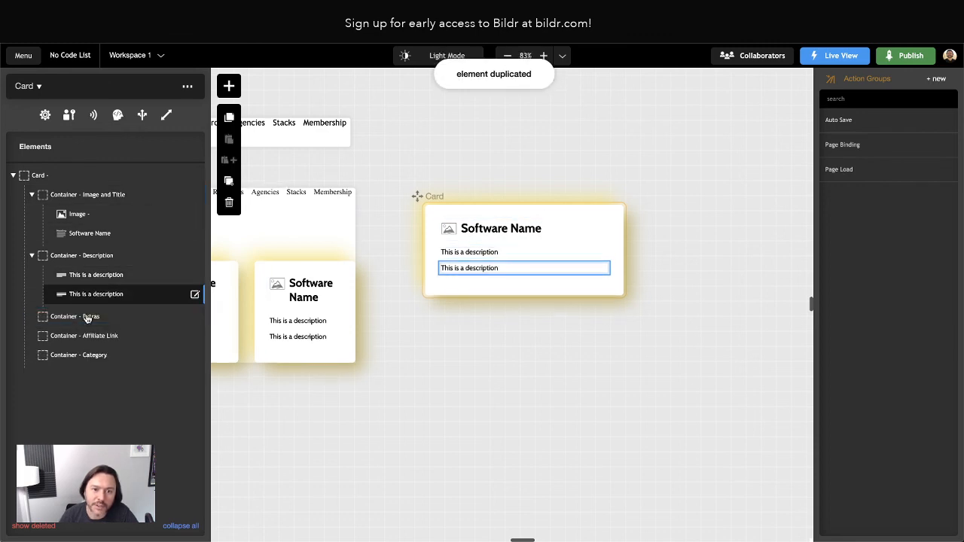
# Change the copied line's Display Text to 'This is an endorse message'.
pyautogui.doubleClick(93, 321)
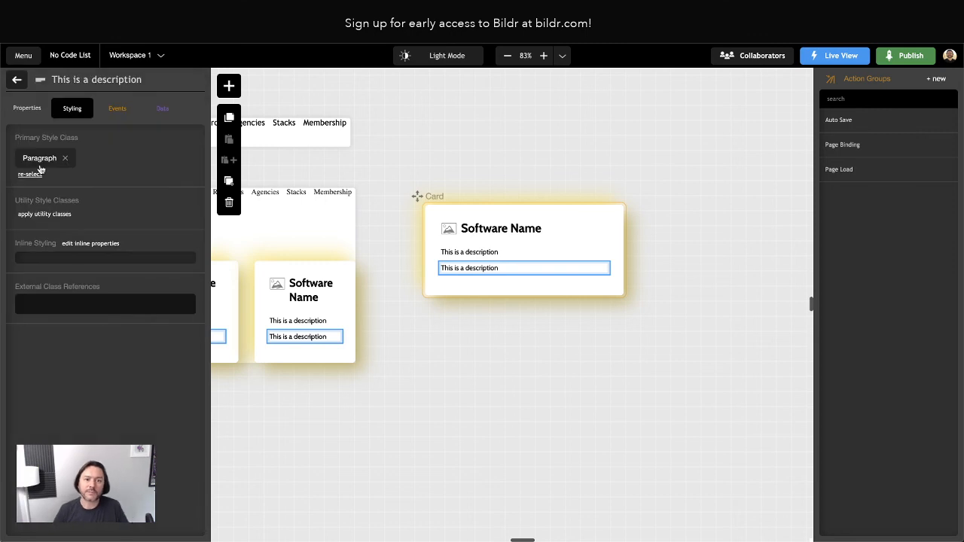
pyautogui.click(27, 107)
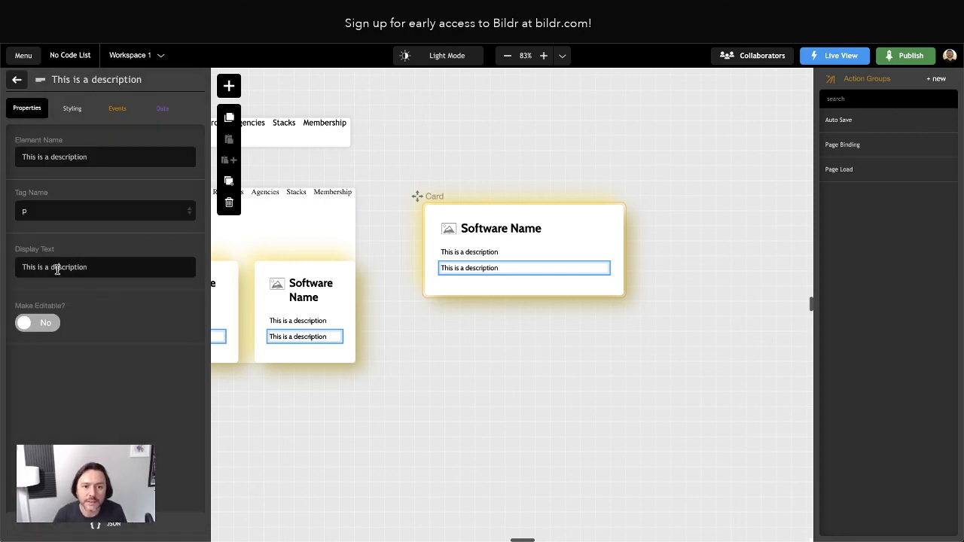
pyautogui.moveTo(51, 267); pyautogui.dragTo(102, 272)
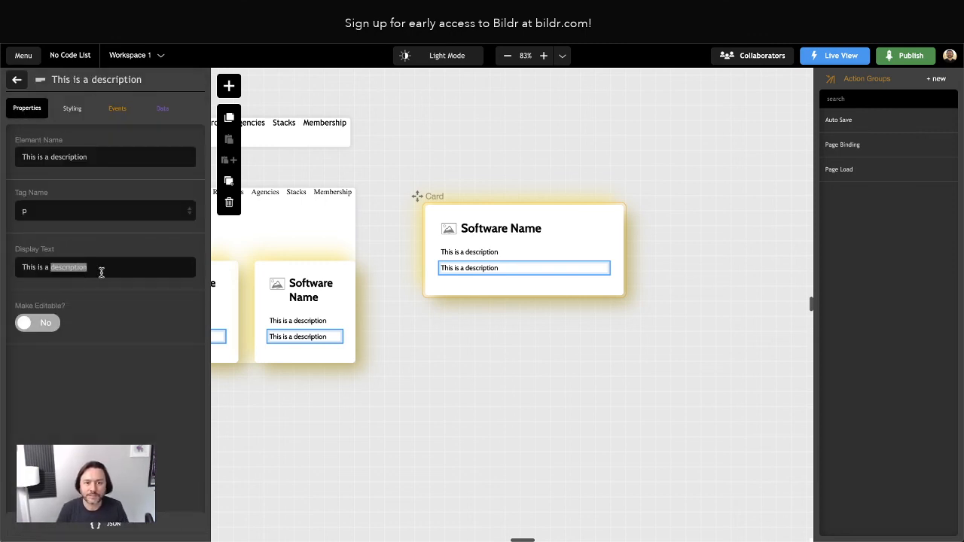
pyautogui.write('n ')
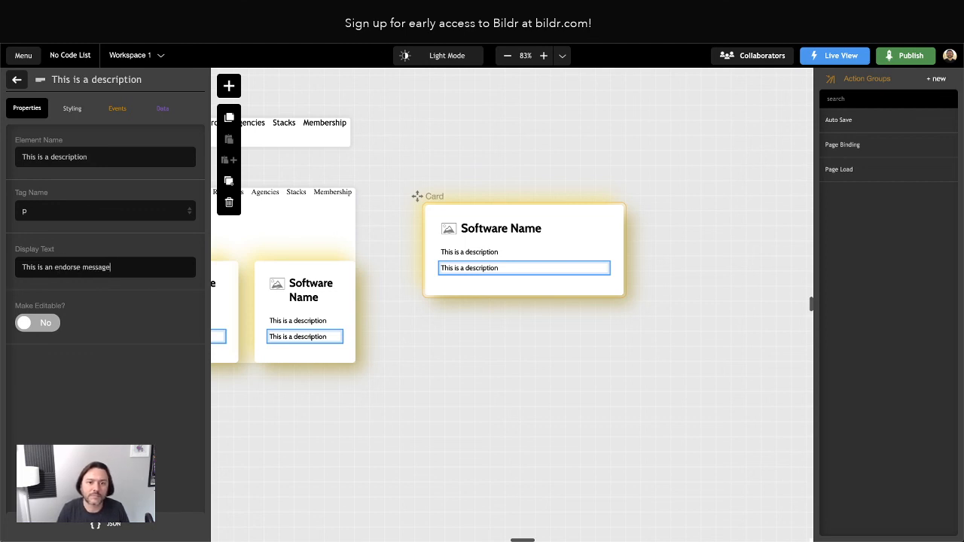
pyautogui.write('endorse message')
pyautogui.click(17, 79)
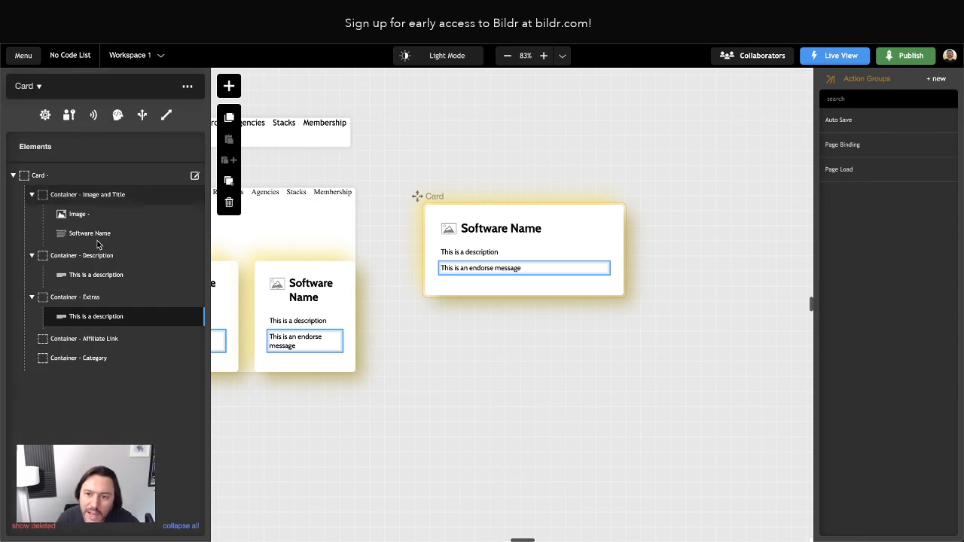
# Paste a copy of the endorse text into Affiliate Link, reading 'This is an affiliate message'.
pyautogui.click(84, 340)
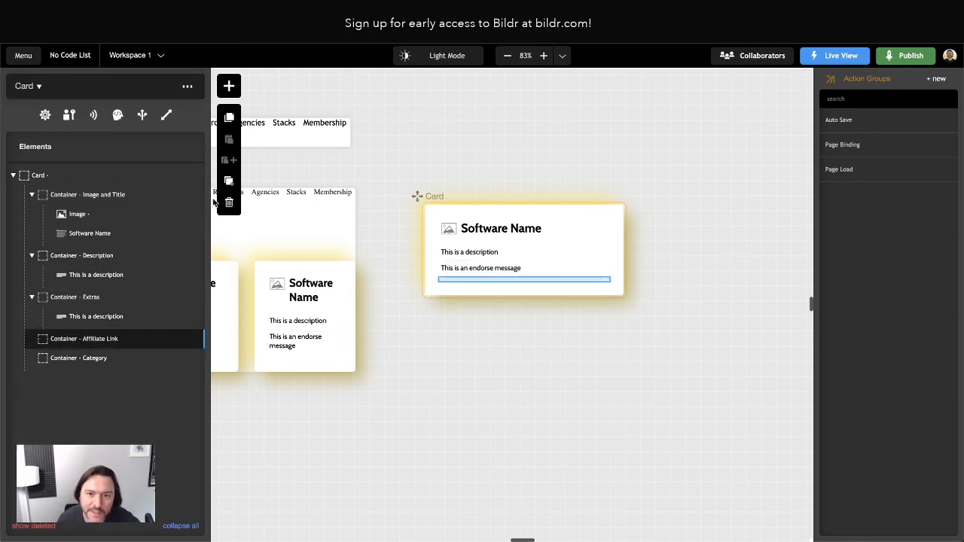
pyautogui.click(81, 316)
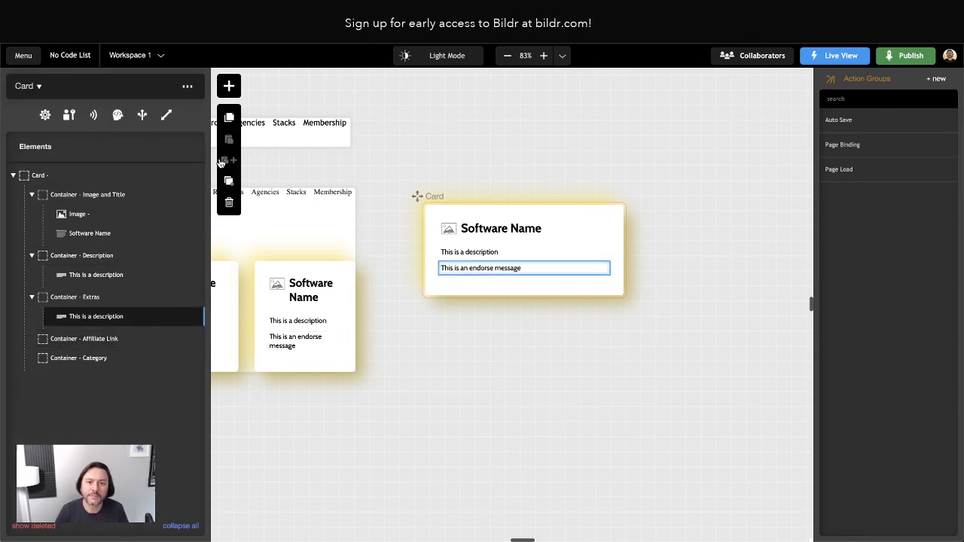
pyautogui.click(229, 119)
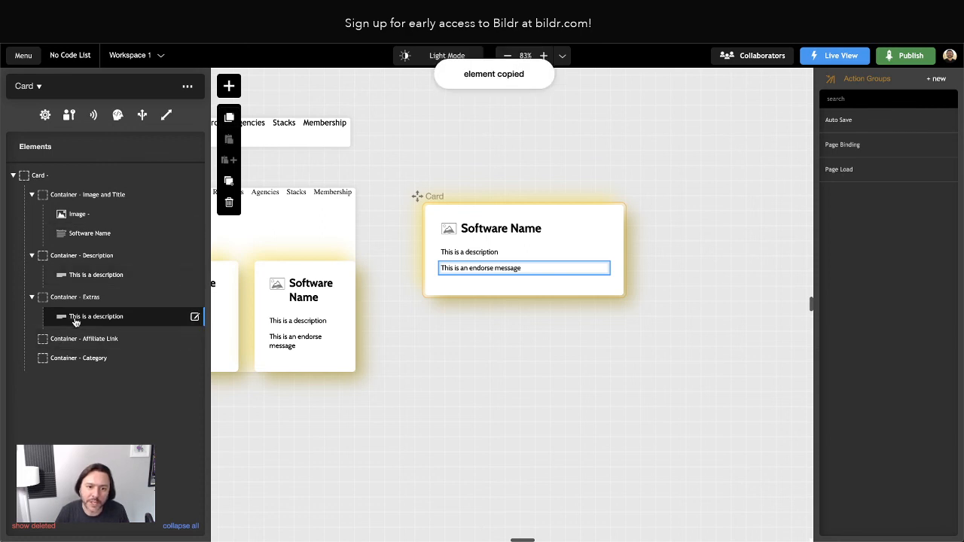
pyautogui.click(83, 339)
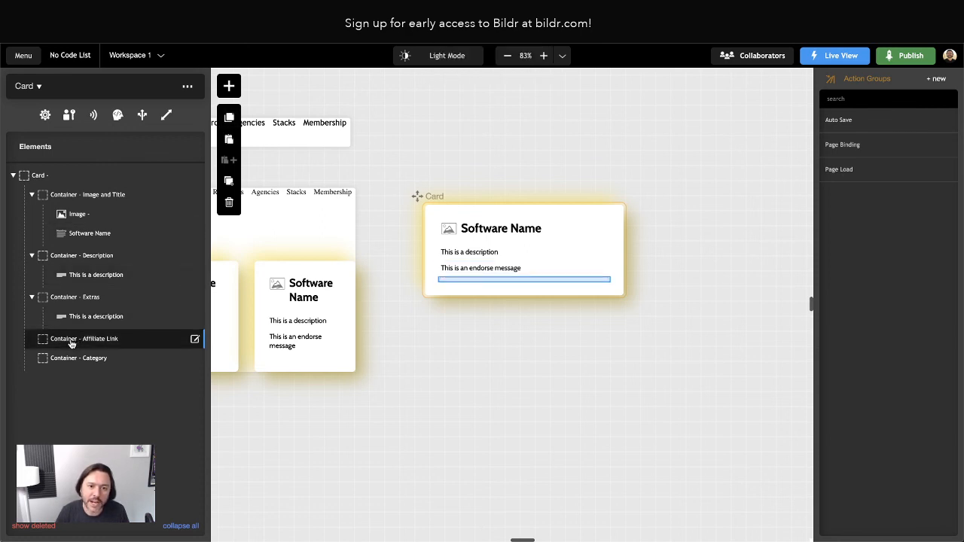
pyautogui.click(229, 139)
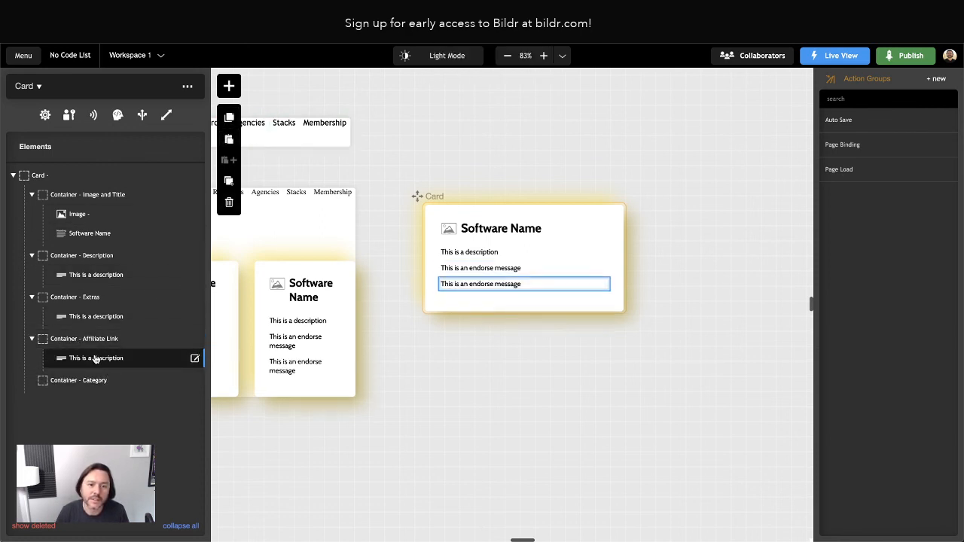
pyautogui.click(194, 358)
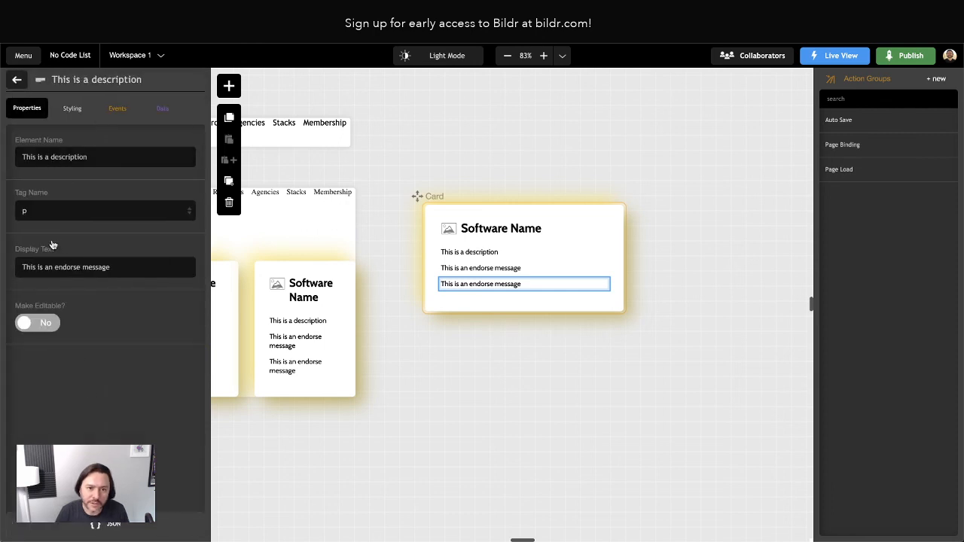
pyautogui.moveTo(54, 267); pyautogui.dragTo(197, 279)
pyautogui.write('affili')
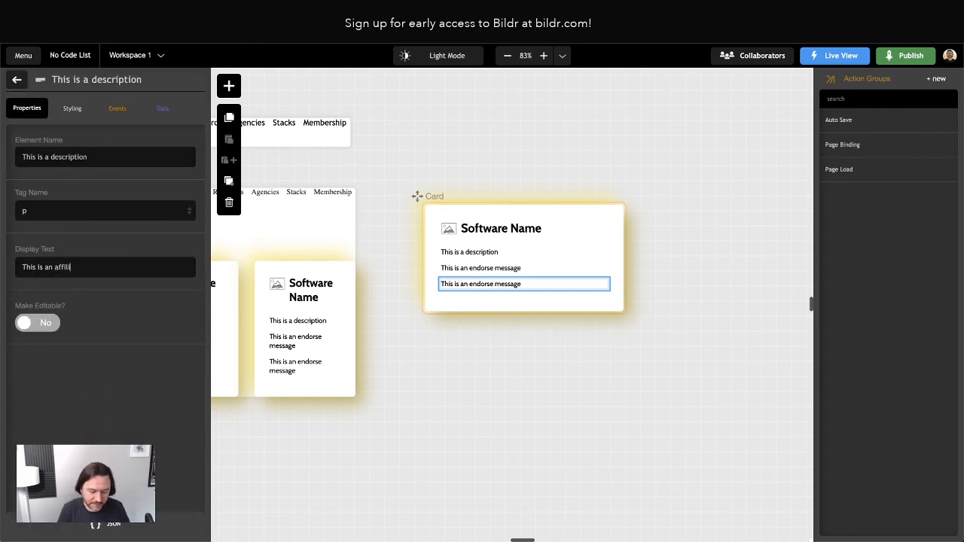
pyautogui.write('ate message')
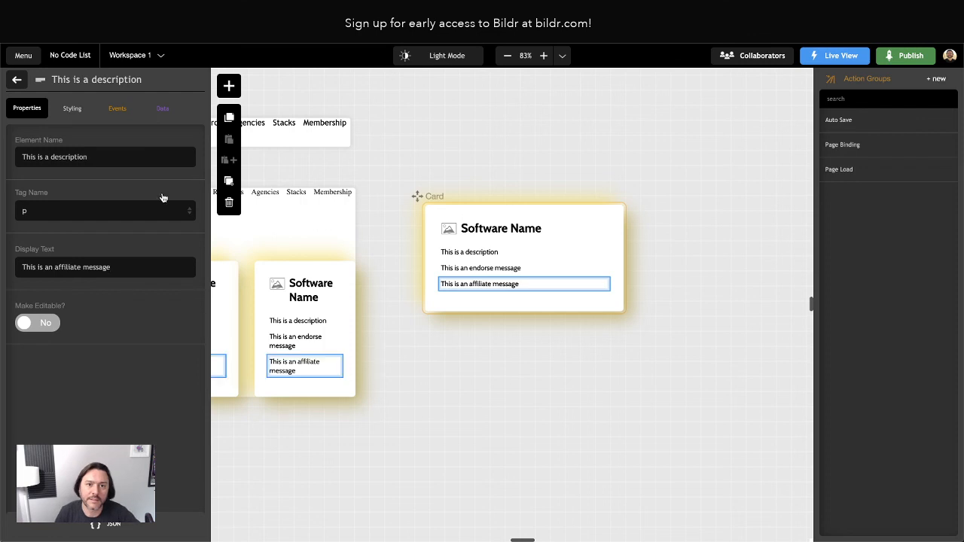
pyautogui.click(16, 79)
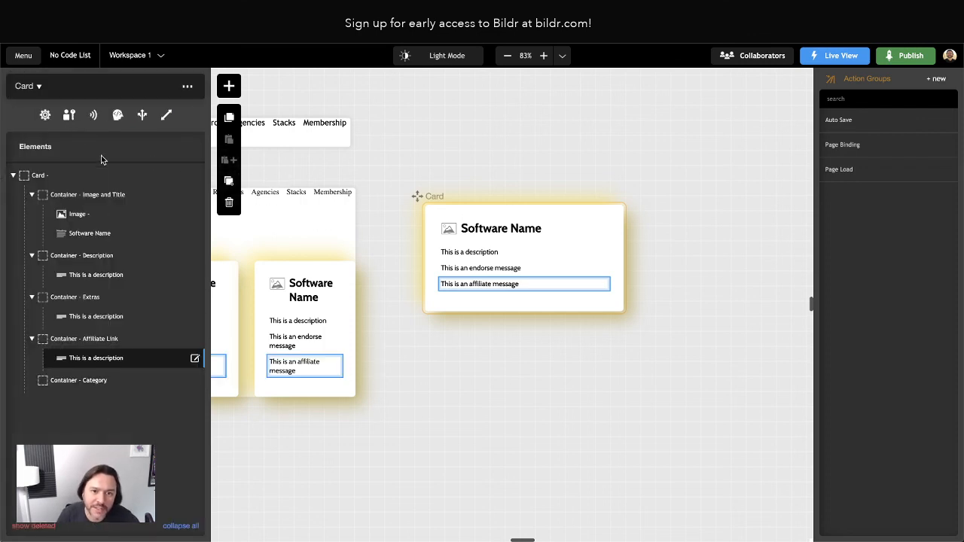
# Paste another text line into the Category container with Display Text 'categories'.
pyautogui.click(72, 385)
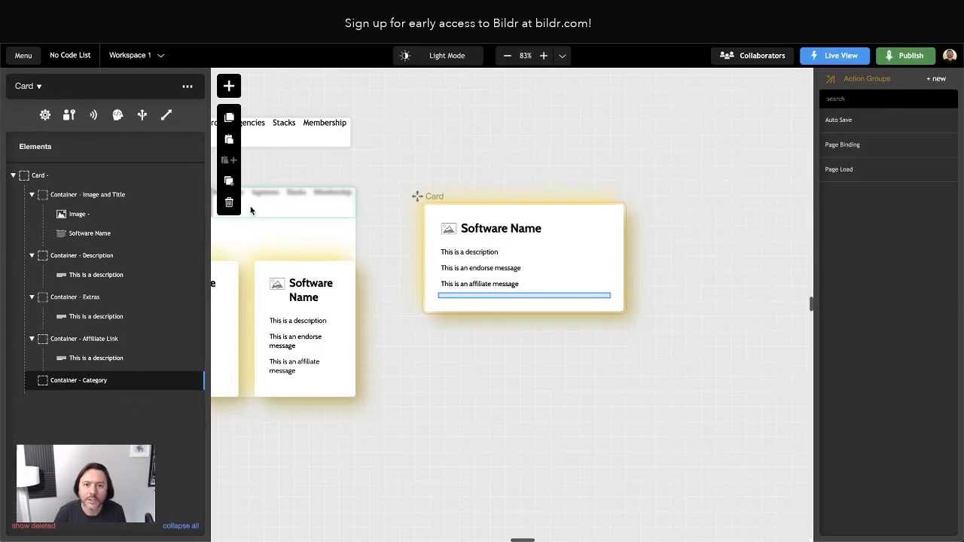
pyautogui.click(226, 145)
pyautogui.click(66, 400)
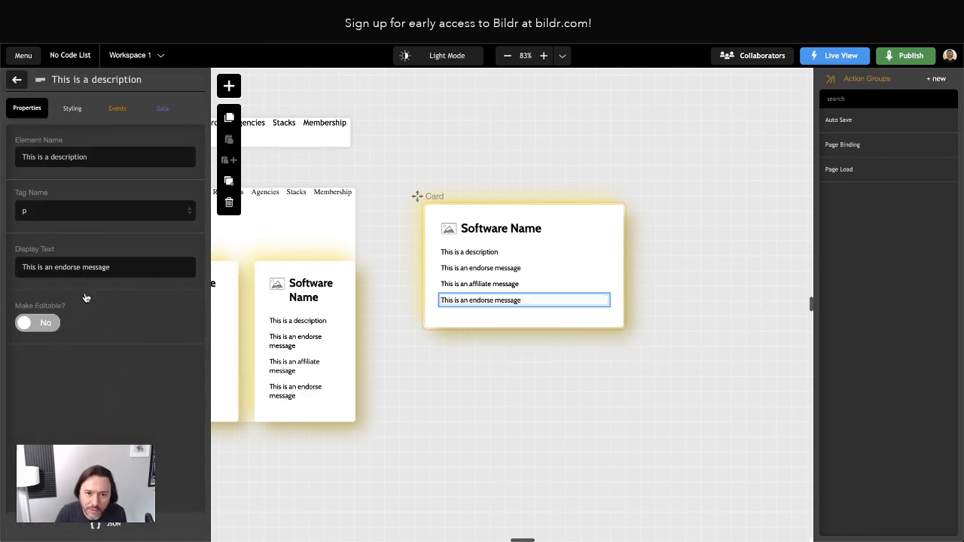
pyautogui.tripleClick(60, 267)
pyautogui.write('categ')
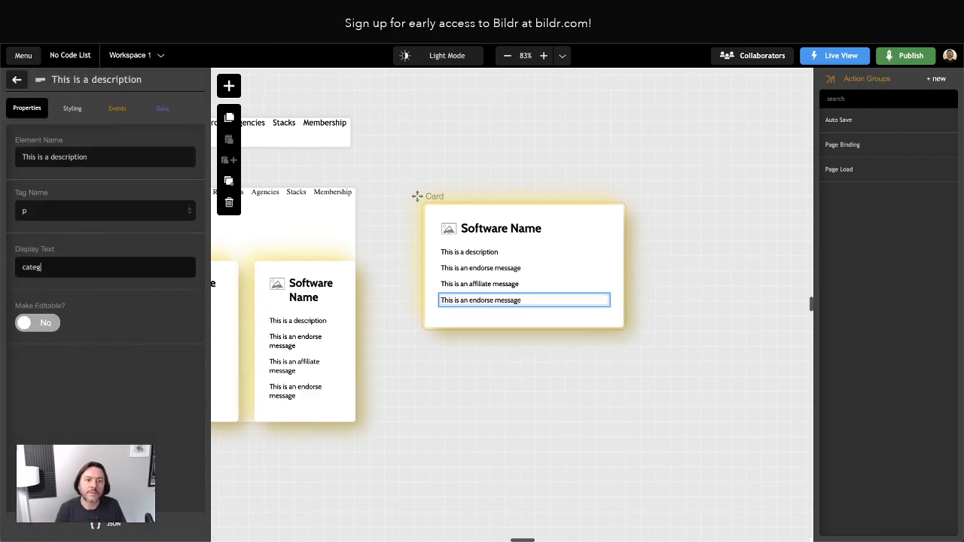
pyautogui.write('ories')
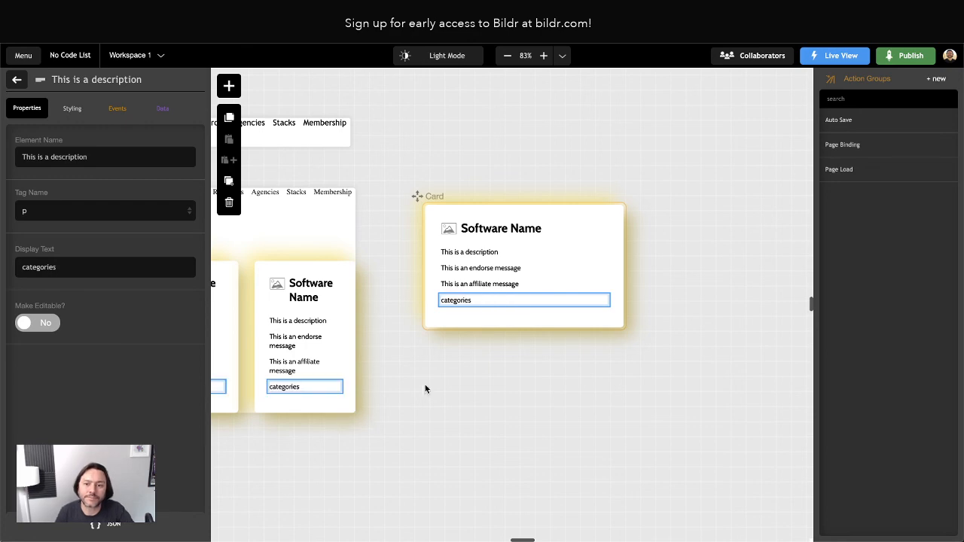
pyautogui.click(576, 381)
# Reload the live No Code List page and close developer tools on the reference site.
pyautogui.hotkey('ctrl', 'Tab')
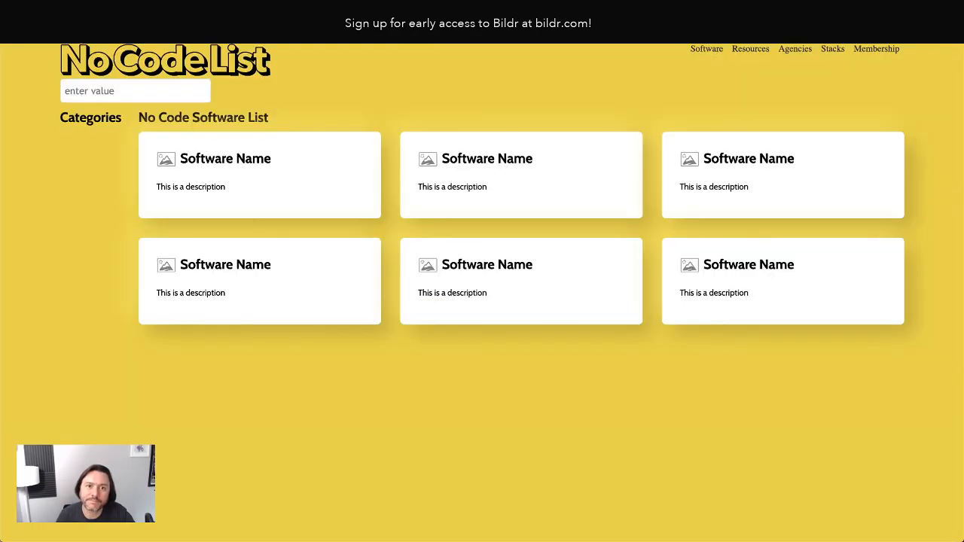
pyautogui.press('super+r')
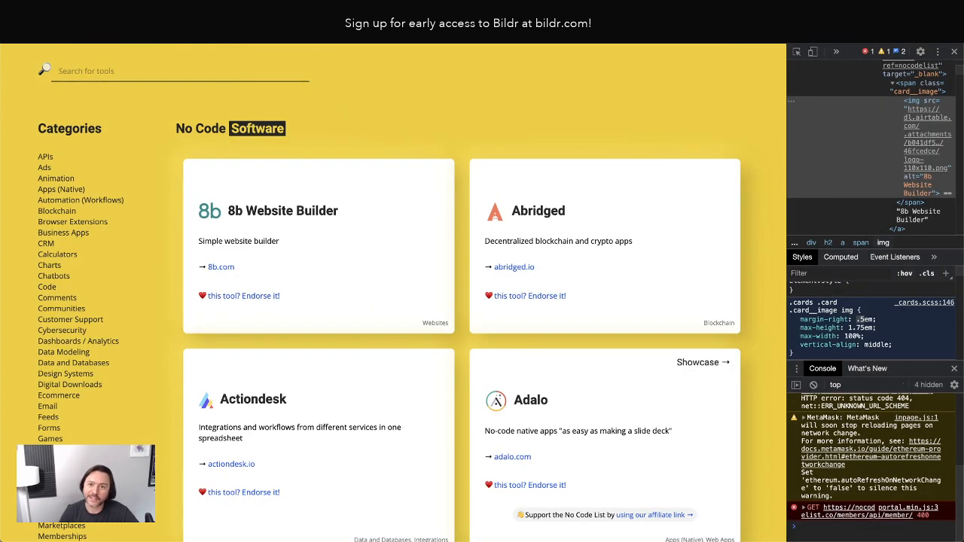
pyautogui.click(954, 51)
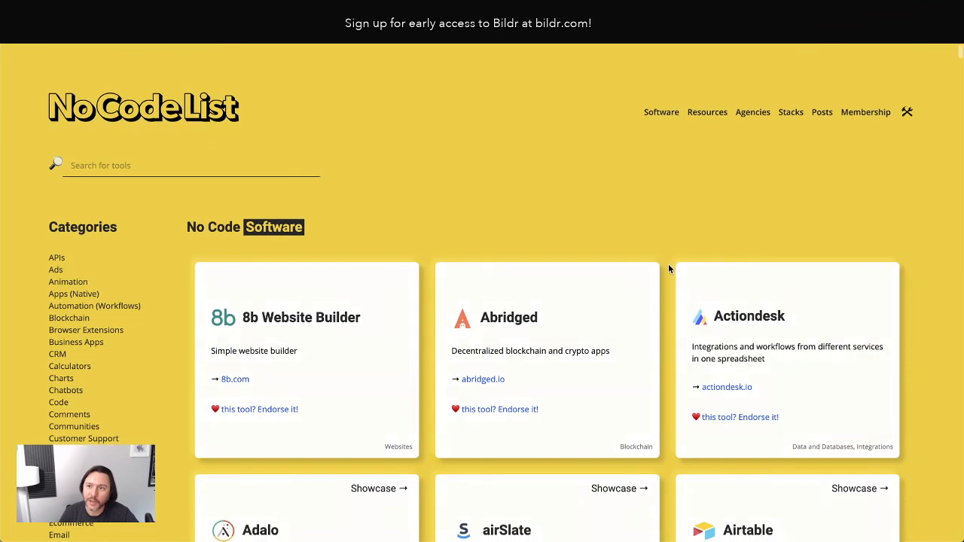